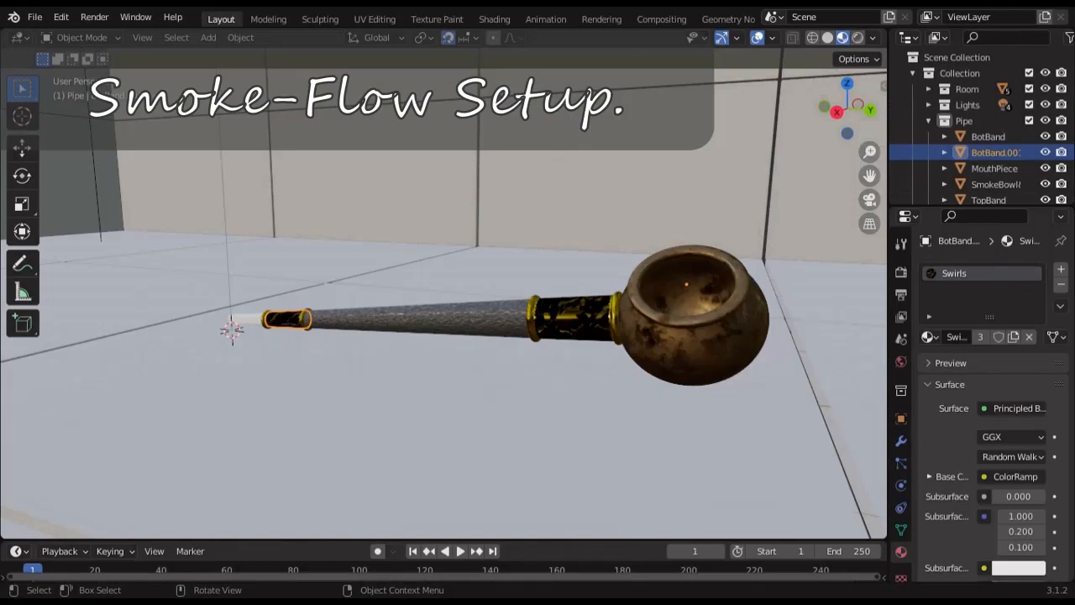
Step: Show the scene in solid shading, edit the pipe bowl's mesh, and turn off its Subdivision modifier's viewport display
{"action": "left_click", "coordinate": [827, 38]}
{"action": "mouse_move", "coordinate": [432, 273]}
{"action": "middle_mouse_down"}
{"action": "mouse_move", "coordinate": [380, 331]}
{"action": "mouse_move", "coordinate": [434, 374]}
{"action": "mouse_move", "coordinate": [462, 290]}
{"action": "middle_mouse_up"}
{"action": "scroll", "coordinate": [403, 297], "scroll_direction": "up", "scroll_amount": 5}
{"action": "left_click", "coordinate": [380, 331]}
{"action": "key", "text": "Tab"}
{"action": "left_click", "coordinate": [903, 440]}
{"action": "left_click", "coordinate": [991, 296]}
Step: Select the bowl's inner bottom faces together with the surrounding face rings up the inside wall
{"action": "left_click_drag", "start_coordinate": [467, 392], "coordinate": [462, 415]}
{"action": "left_click", "coordinate": [494, 374], "text": "alt+shift"}
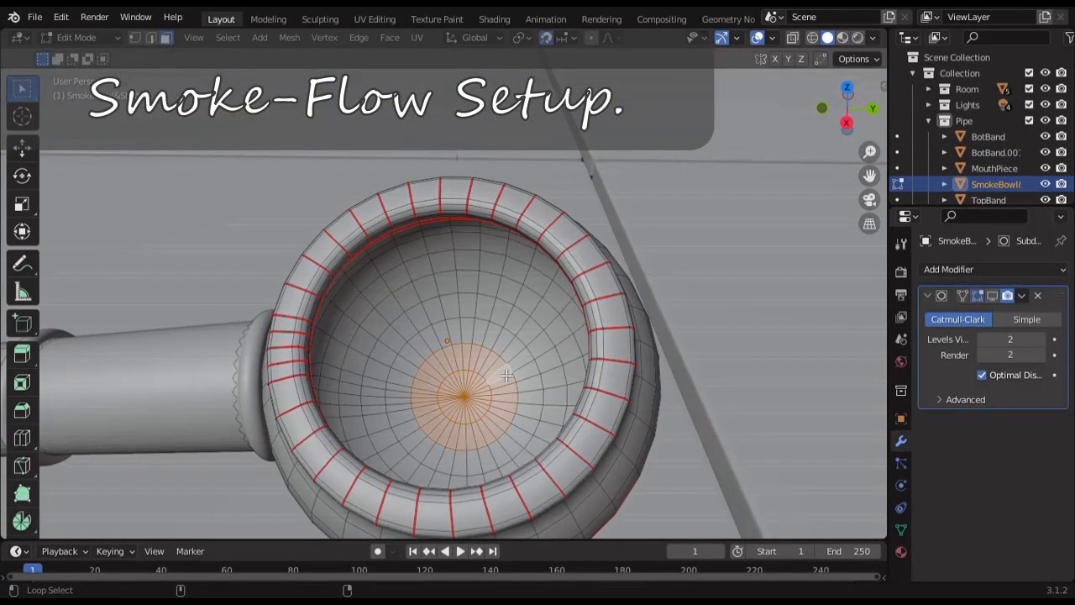
{"action": "left_click", "coordinate": [510, 353], "text": "alt+shift"}
{"action": "left_click", "coordinate": [528, 331], "text": "alt+shift"}
Step: Duplicate the selected inner faces in place, separate them into their own object, and select that object in Object Mode
{"action": "scroll", "coordinate": [527, 357], "scroll_direction": "down", "scroll_amount": 2}
{"action": "middle_click_drag", "start_coordinate": [524, 367], "coordinate": [504, 305]}
{"action": "key", "text": "shift+d"}
{"action": "right_click", "coordinate": [504, 305]}
{"action": "right_click", "coordinate": [502, 309]}
{"action": "left_click", "coordinate": [571, 512]}
{"action": "key", "text": "Tab"}
{"action": "left_click", "coordinate": [513, 369]}
Step: Rename the separated object to FlowObject and move it out of the Pipe collection into the parent Collection
{"action": "scroll", "coordinate": [988, 111], "scroll_direction": "down", "scroll_amount": 2}
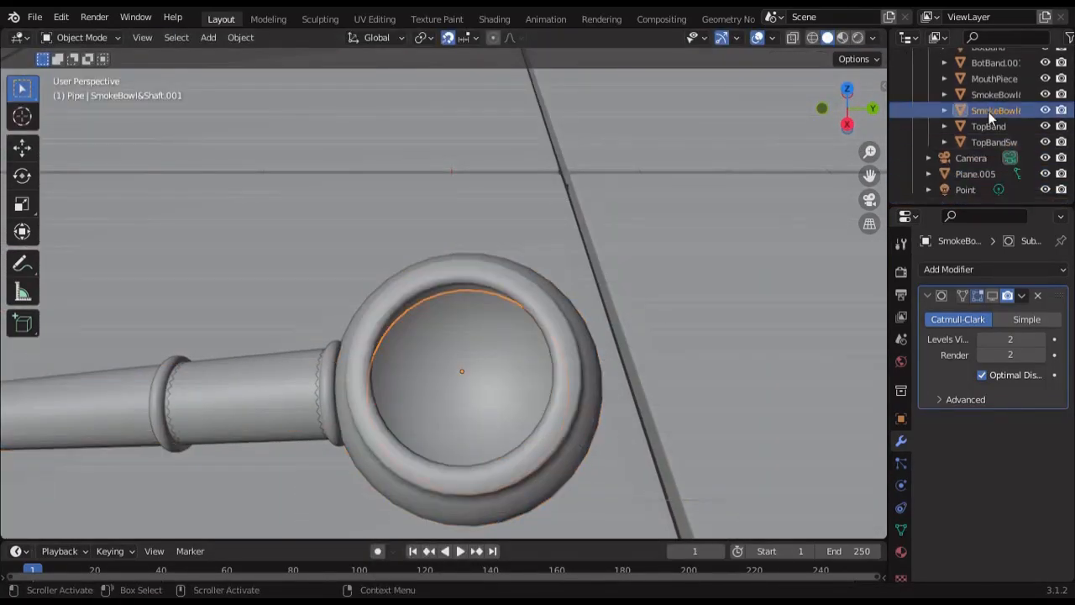
{"action": "scroll", "coordinate": [987, 142], "scroll_direction": "down", "scroll_amount": 2}
{"action": "double_click", "coordinate": [991, 119]}
{"action": "type", "text": "FlowObject"}
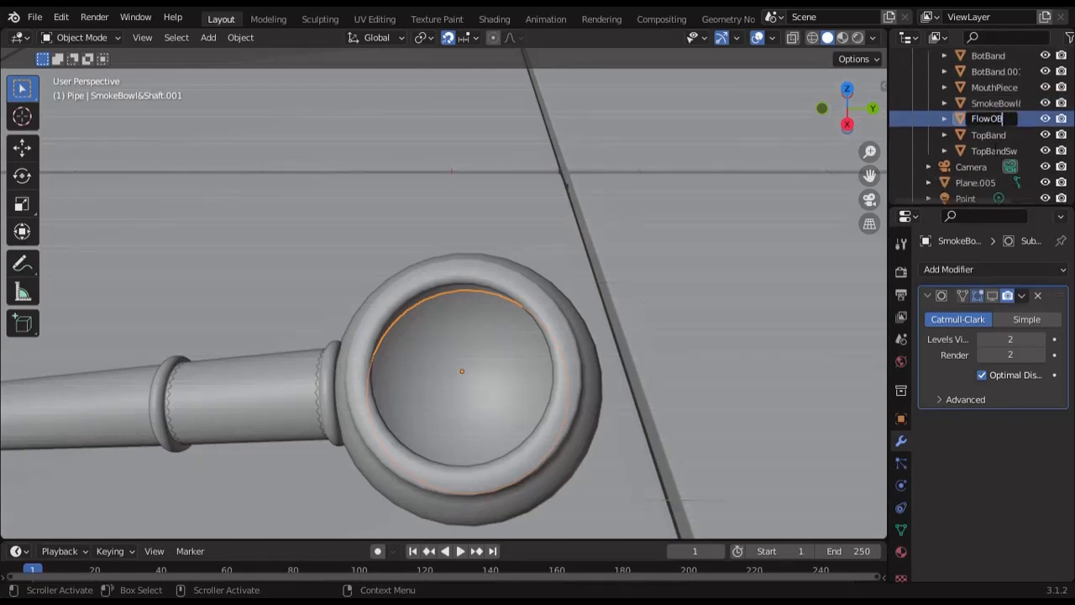
{"action": "key", "text": "Return"}
{"action": "scroll", "coordinate": [983, 126], "scroll_direction": "up", "scroll_amount": 4}
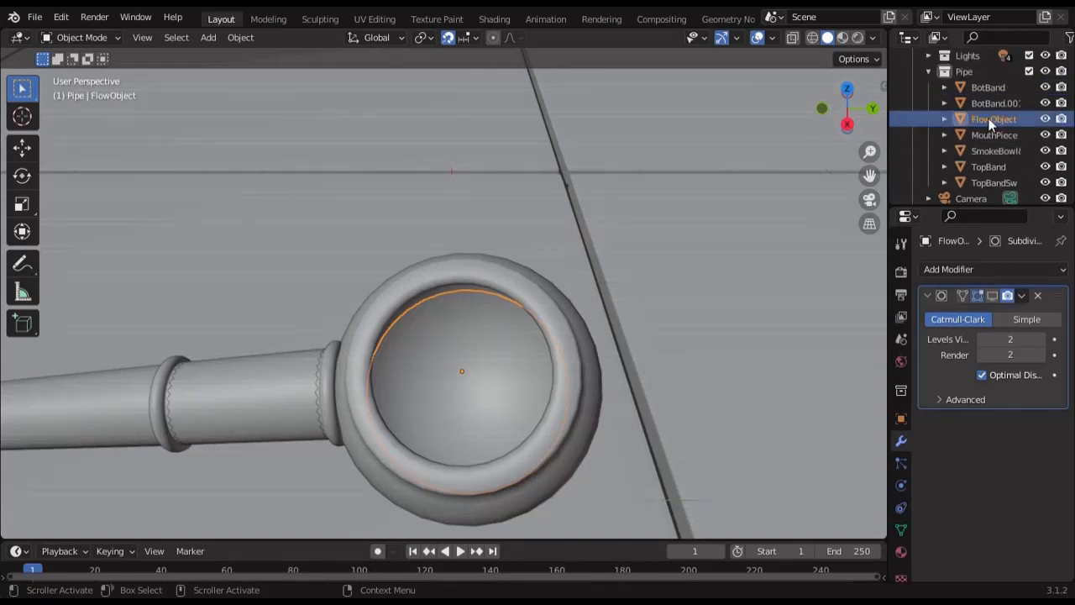
{"action": "left_click", "coordinate": [928, 121]}
Step: Delete FlowObject's Subdivision modifier and shade it flat
{"action": "left_click", "coordinate": [1037, 295]}
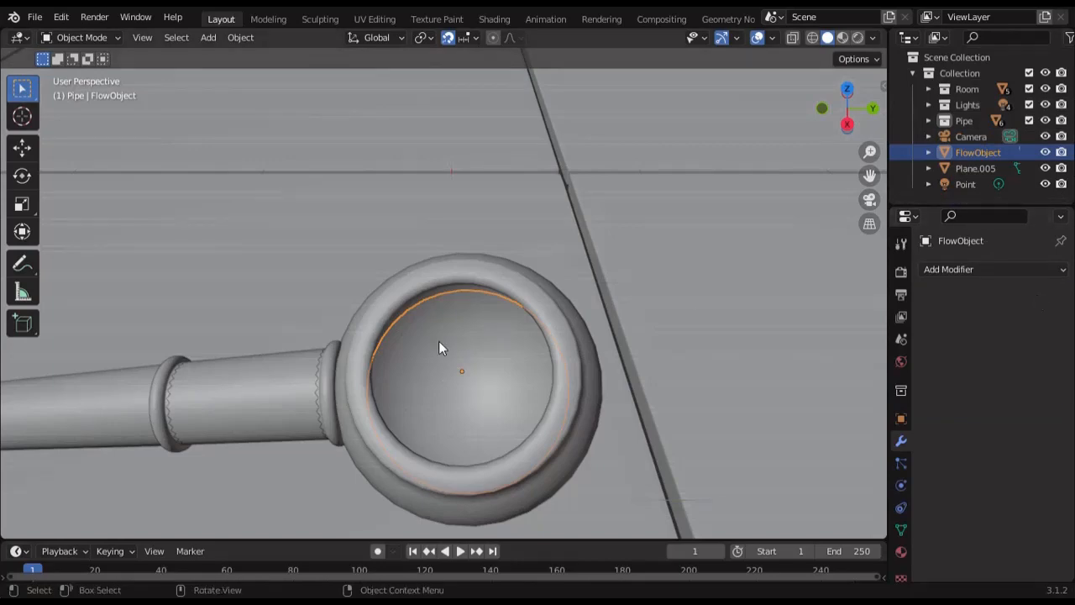
{"action": "right_click", "coordinate": [440, 339]}
{"action": "left_click", "coordinate": [442, 314]}
Step: Scale FlowObject uniformly to 0.7 inside the bowl
{"action": "scroll", "coordinate": [570, 366], "scroll_direction": "down", "scroll_amount": 2}
{"action": "scroll", "coordinate": [570, 366], "scroll_direction": "up", "scroll_amount": 2}
{"action": "mouse_move", "coordinate": [570, 367]}
{"action": "middle_mouse_down"}
{"action": "mouse_move", "coordinate": [551, 193]}
{"action": "mouse_move", "coordinate": [564, 359]}
{"action": "middle_mouse_up"}
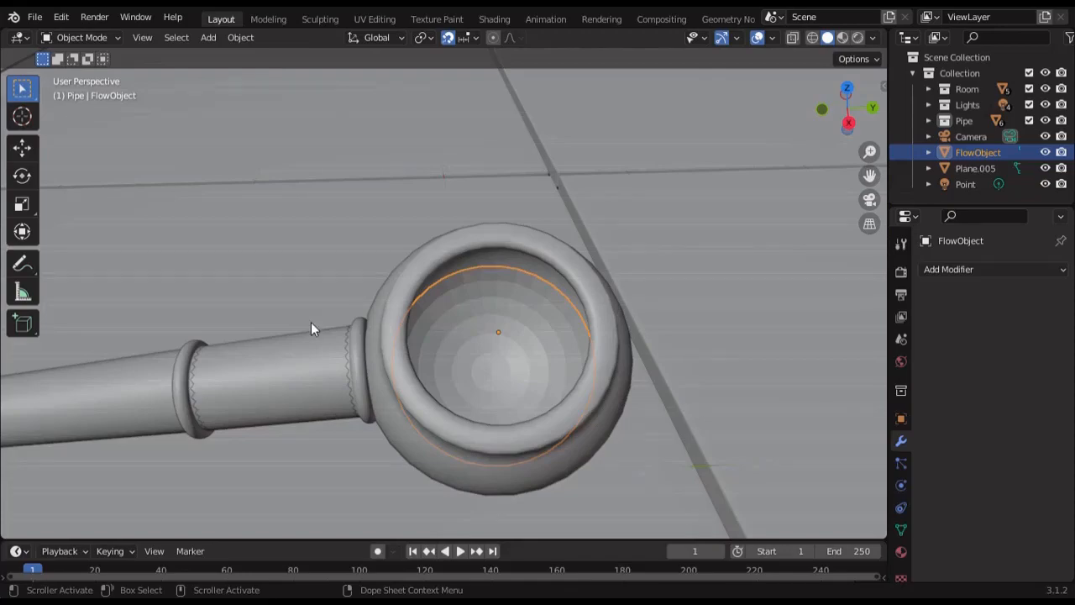
{"action": "key", "text": "s"}
{"action": "left_click", "coordinate": [548, 326]}
Step: In wireframe display, move FlowObject down 0.1 m along the Z axis within the bowl
{"action": "mouse_move", "coordinate": [550, 361]}
{"action": "middle_mouse_down"}
{"action": "mouse_move", "coordinate": [547, 324]}
{"action": "mouse_move", "coordinate": [496, 323]}
{"action": "middle_mouse_up"}
{"action": "key", "text": "shift+z"}
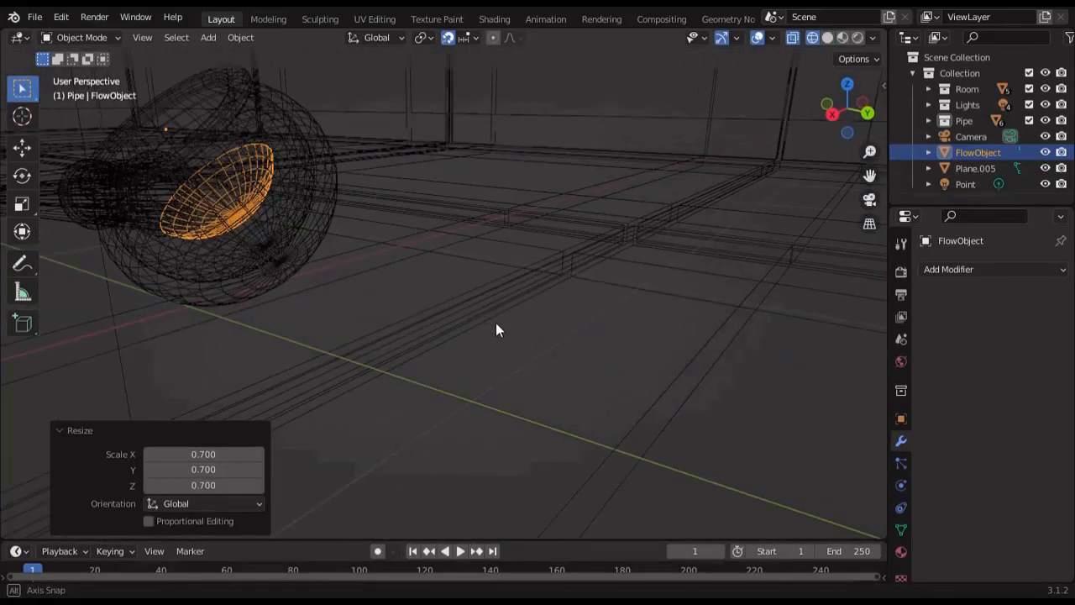
{"action": "left_click", "coordinate": [867, 112]}
{"action": "scroll", "coordinate": [529, 287], "scroll_direction": "up", "scroll_amount": 3}
{"action": "middle_click_drag", "start_coordinate": [230, 218], "coordinate": [561, 325], "text": "shift"}
{"action": "key", "text": "g"}
{"action": "key", "text": "z"}
{"action": "left_click", "coordinate": [528, 323]}
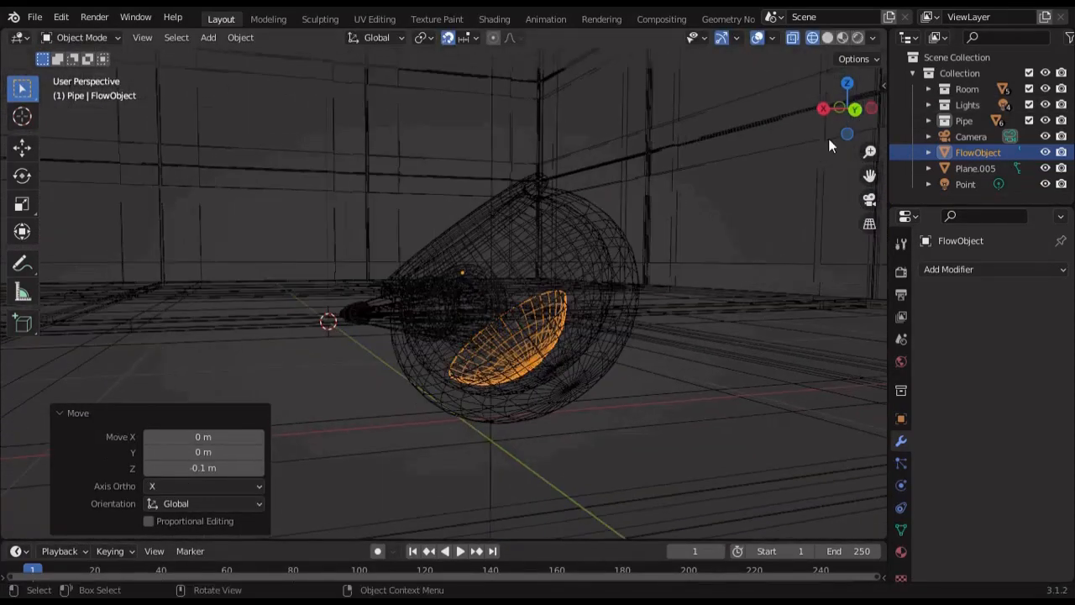
Step: Move FlowObject -0.07 m along X to centre it in the bowl, and return to solid shading
{"action": "left_click", "coordinate": [854, 110]}
{"action": "key", "text": "g"}
{"action": "key", "text": "x"}
{"action": "left_click", "coordinate": [567, 288]}
{"action": "middle_click_drag", "start_coordinate": [566, 288], "coordinate": [542, 348]}
{"action": "key", "text": "shift+z"}
{"action": "scroll", "coordinate": [495, 324], "scroll_direction": "up", "scroll_amount": 2}
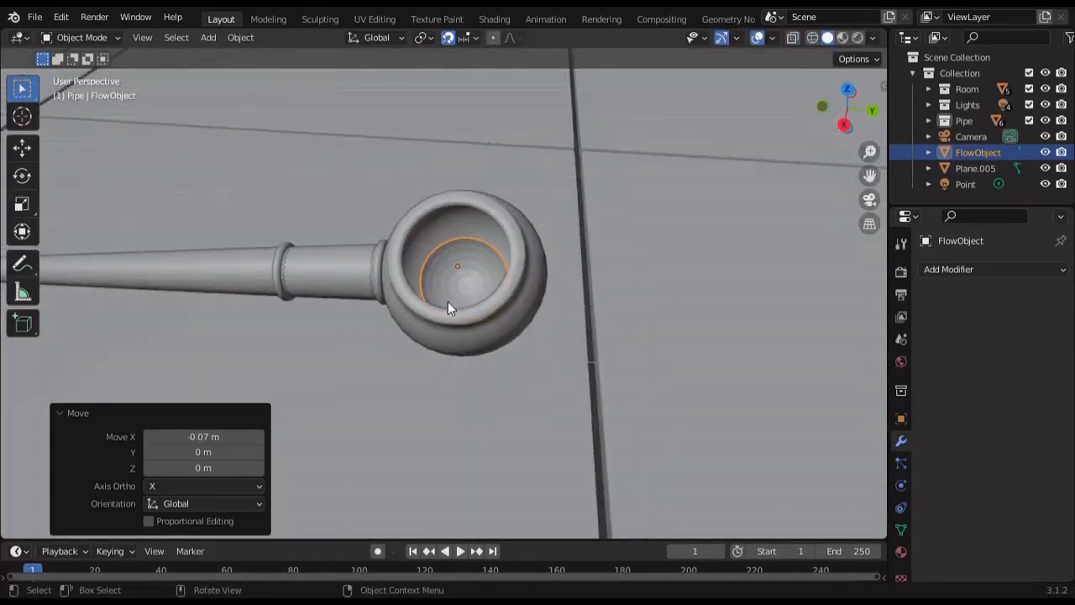
Step: Add a Quick Smoke effect to FlowObject
{"action": "left_click", "coordinate": [240, 37]}
{"action": "mouse_move", "coordinate": [336, 448]}
{"action": "left_click", "coordinate": [448, 480]}
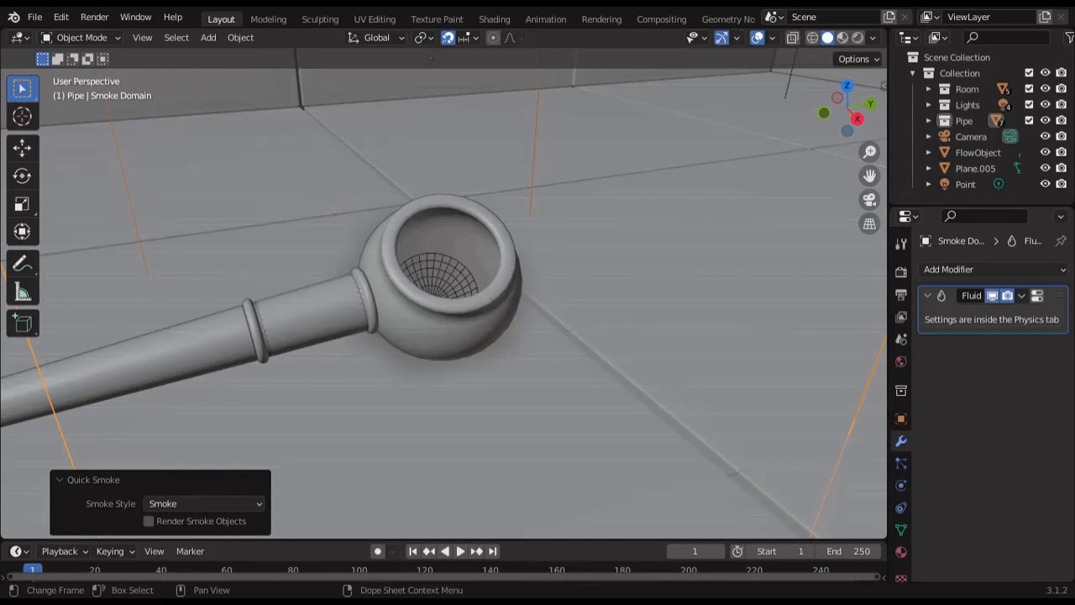
Step: In a wireframe side view, flatten the Smoke Domain along the Z axis into a low box
{"action": "scroll", "coordinate": [553, 181], "scroll_direction": "down", "scroll_amount": 5}
{"action": "middle_click_drag", "start_coordinate": [562, 206], "coordinate": [527, 208]}
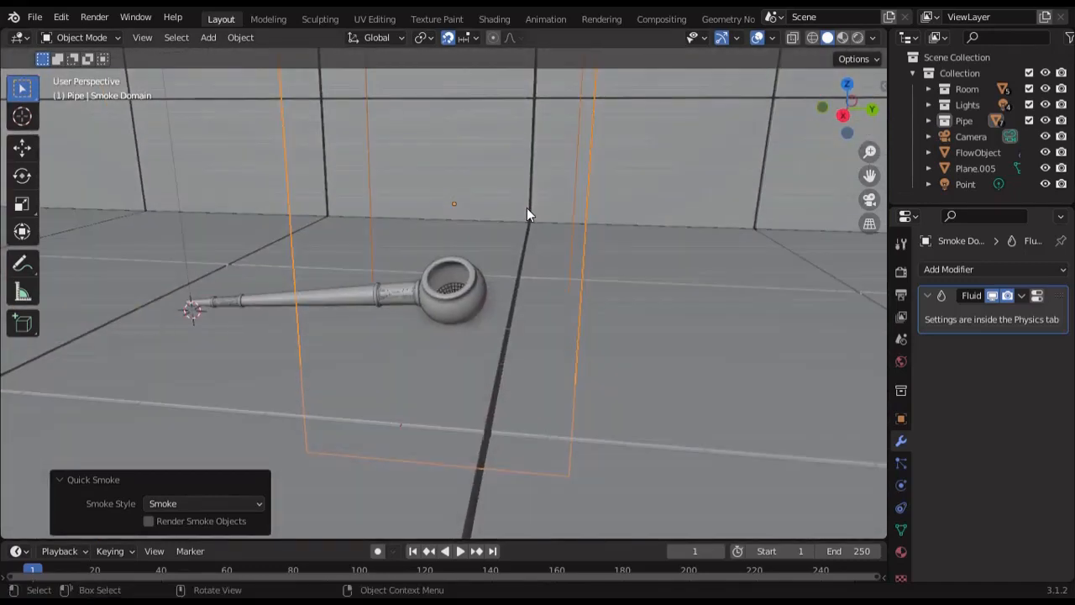
{"action": "key", "text": "KP_3"}
{"action": "key", "text": "shift+z"}
{"action": "middle_click_drag", "start_coordinate": [584, 302], "coordinate": [585, 375], "text": "shift"}
{"action": "key", "text": "s"}
{"action": "key", "text": "z"}
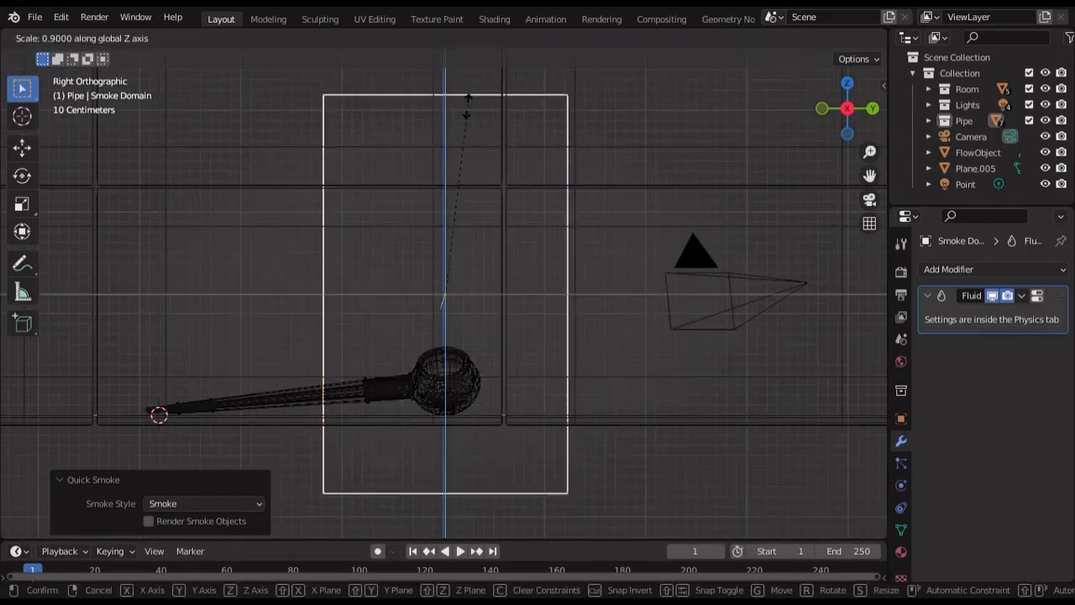
{"action": "left_click", "coordinate": [459, 276]}
Step: Move the Smoke Domain down 0.9 m along Z to the level of the pipe bowl
{"action": "middle_click_drag", "start_coordinate": [503, 263], "coordinate": [501, 214], "text": "shift"}
{"action": "scroll", "coordinate": [495, 189], "scroll_direction": "up", "scroll_amount": 4}
{"action": "key", "text": "g"}
{"action": "key", "text": "z"}
{"action": "left_click", "coordinate": [498, 348]}
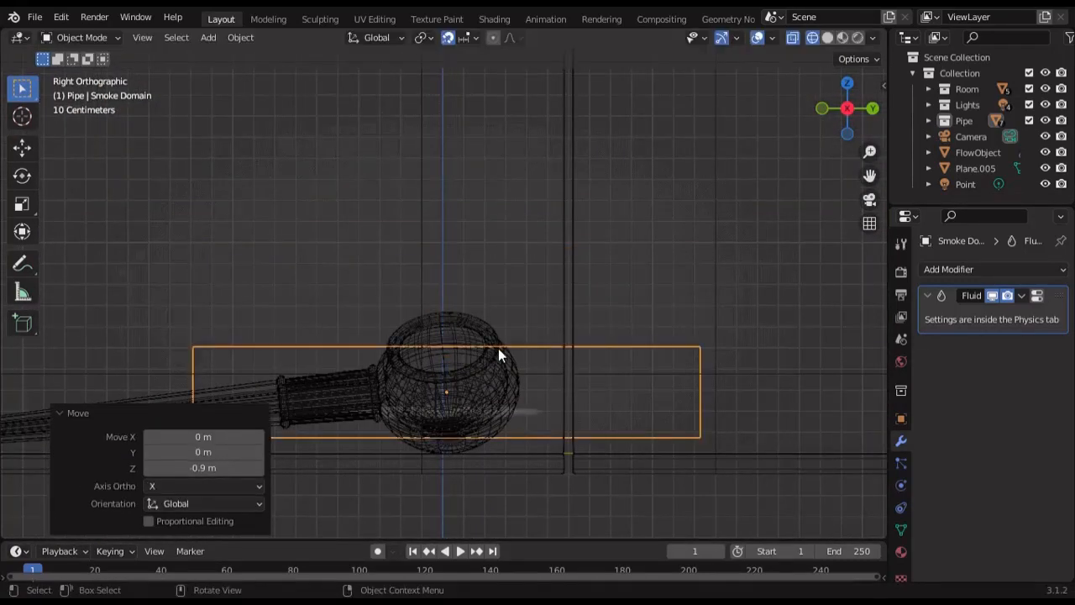
Step: Scale the Smoke Domain uniformly by 1.7 so it extends farther around the pipe
{"action": "middle_click_drag", "start_coordinate": [498, 347], "coordinate": [501, 252], "text": "shift"}
{"action": "scroll", "coordinate": [512, 250], "scroll_direction": "up", "scroll_amount": 2}
{"action": "key", "text": "s"}
{"action": "key", "text": "y"}
{"action": "right_click", "coordinate": [632, 229]}
{"action": "middle_click_drag", "start_coordinate": [633, 229], "coordinate": [553, 285]}
{"action": "scroll", "coordinate": [553, 284], "scroll_direction": "down", "scroll_amount": 3}
{"action": "key", "text": "s"}
{"action": "left_click", "coordinate": [624, 239]}
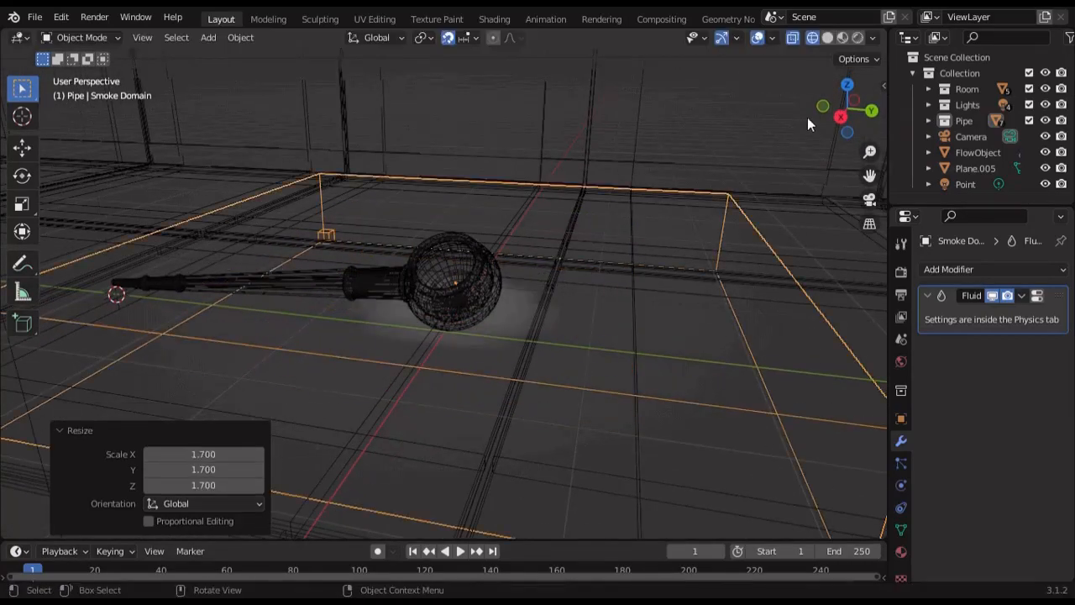
Step: Raise the Smoke Domain 0.1 m along the Z axis
{"action": "left_click", "coordinate": [841, 115]}
{"action": "scroll", "coordinate": [479, 206], "scroll_direction": "up", "scroll_amount": 3}
{"action": "key", "text": "g"}
{"action": "key", "text": "z"}
{"action": "left_click", "coordinate": [518, 259]}
{"action": "scroll", "coordinate": [496, 281], "scroll_direction": "down", "scroll_amount": 3}
{"action": "middle_click_drag", "start_coordinate": [487, 288], "coordinate": [519, 295]}
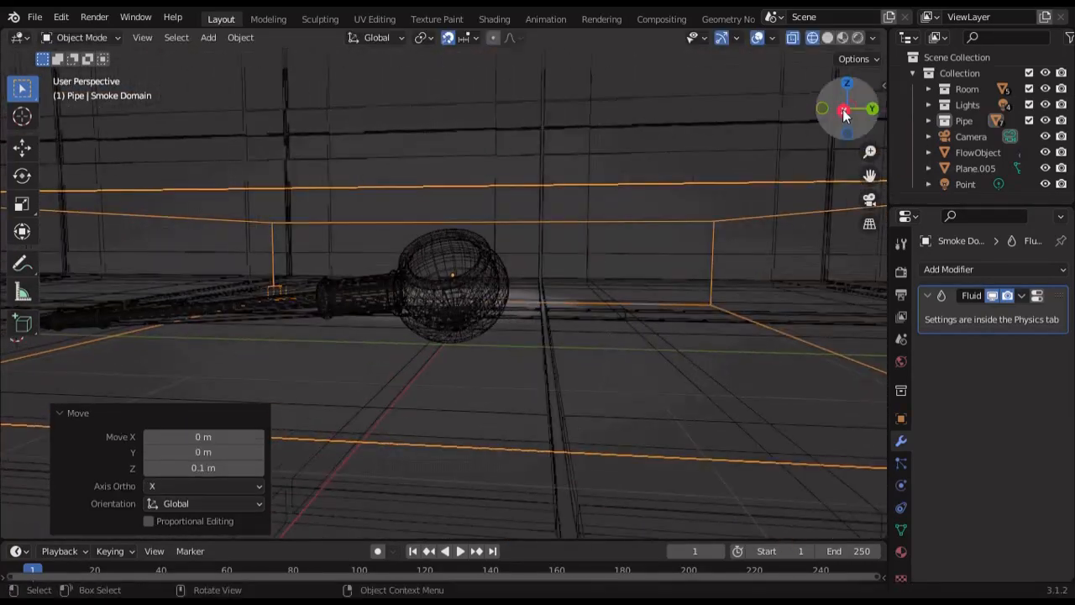
Step: Rescale the Smoke Domain's height along Z and lower it 0.1 m towards the floor
{"action": "left_click", "coordinate": [845, 112]}
{"action": "scroll", "coordinate": [504, 138], "scroll_direction": "up", "scroll_amount": 2}
{"action": "key", "text": "g"}
{"action": "key", "text": "z"}
{"action": "right_click", "coordinate": [463, 164]}
{"action": "key", "text": "s"}
{"action": "key", "text": "z"}
{"action": "left_click", "coordinate": [471, 186]}
{"action": "key", "text": "g"}
{"action": "key", "text": "z"}
{"action": "left_click", "coordinate": [467, 190]}
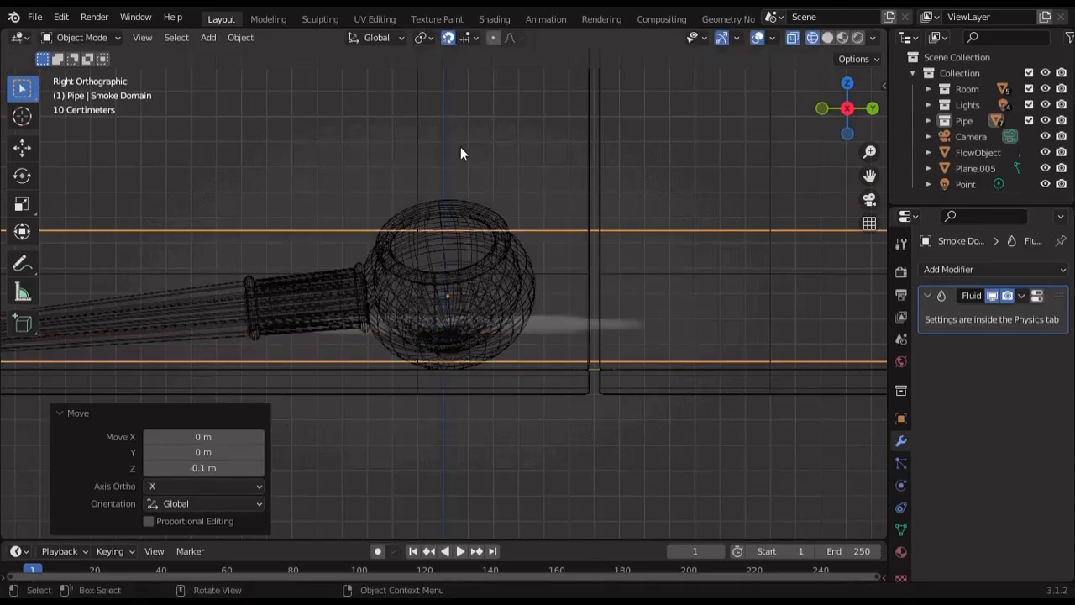
Step: Scale the Smoke Domain's height once more and shift it vertically to enclose the bowl
{"action": "key", "text": "s"}
{"action": "key", "text": "z"}
{"action": "left_click", "coordinate": [487, 178]}
{"action": "key", "text": "g"}
{"action": "key", "text": "z"}
{"action": "left_click", "coordinate": [486, 208]}
Step: Raise the Smoke Domain 0.03 m to align its base with the floor, and return to solid shading
{"action": "scroll", "coordinate": [468, 403], "scroll_direction": "up", "scroll_amount": 4}
{"action": "middle_click_drag", "start_coordinate": [480, 504], "coordinate": [529, 319], "text": "shift"}
{"action": "key", "text": "g"}
{"action": "key", "text": "z"}
{"action": "left_click", "coordinate": [466, 364]}
{"action": "scroll", "coordinate": [461, 300], "scroll_direction": "down", "scroll_amount": 12}
{"action": "left_click", "coordinate": [846, 109]}
{"action": "scroll", "coordinate": [600, 237], "scroll_direction": "up", "scroll_amount": 6}
{"action": "key", "text": "shift+z"}
{"action": "scroll", "coordinate": [598, 240], "scroll_direction": "down", "scroll_amount": 7}
{"action": "middle_click_drag", "start_coordinate": [591, 264], "coordinate": [567, 317]}
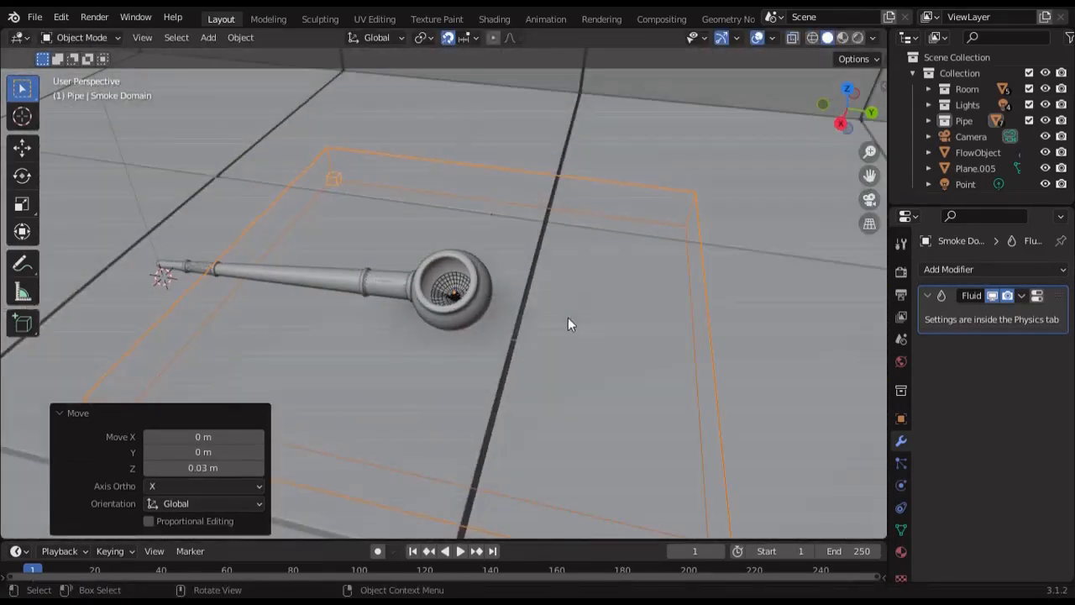
{"action": "key", "text": "Tab"}
{"action": "key", "text": "Tab"}
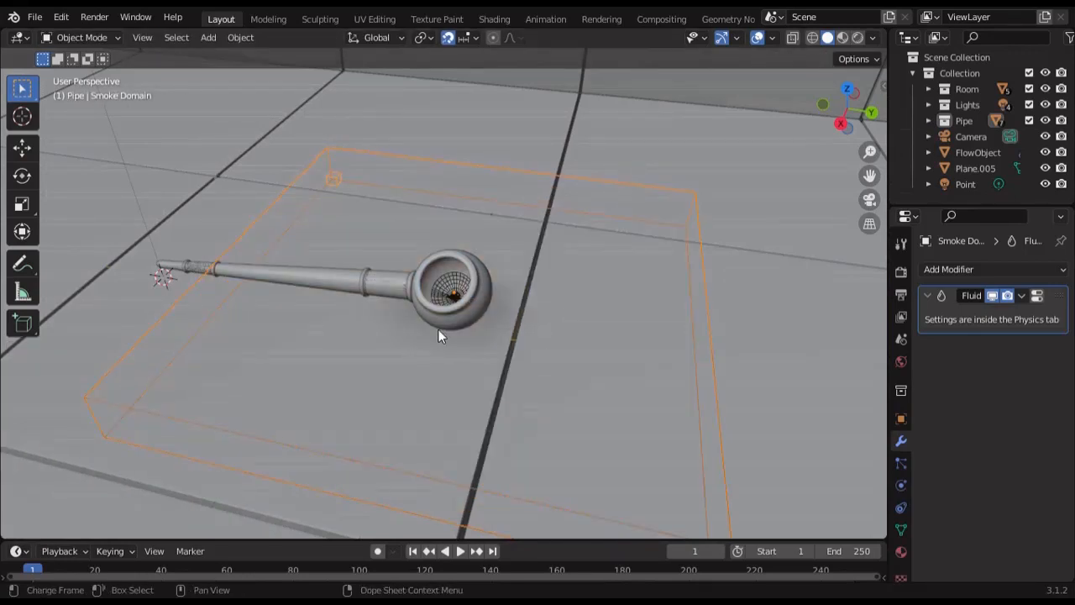
Step: In the Smoke Domain's fluid physics, set the resolution to 128 and enable Front, Left and Bottom border collisions
{"action": "left_click", "coordinate": [901, 484]}
{"action": "scroll", "coordinate": [994, 458], "scroll_direction": "down", "scroll_amount": 2}
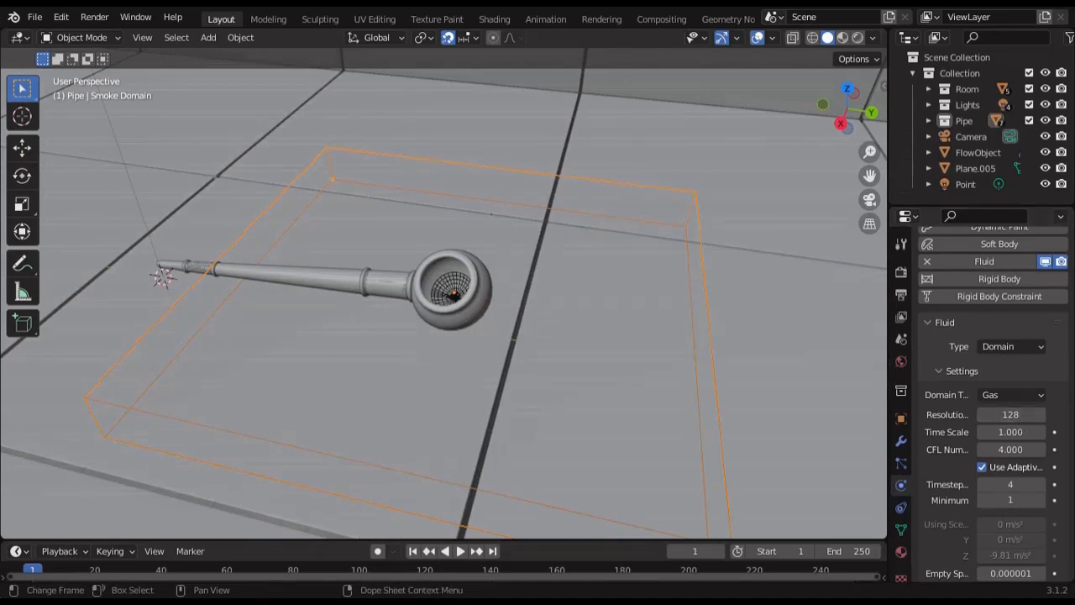
{"action": "scroll", "coordinate": [1008, 508], "scroll_direction": "down", "scroll_amount": 6}
{"action": "left_click", "coordinate": [982, 441]}
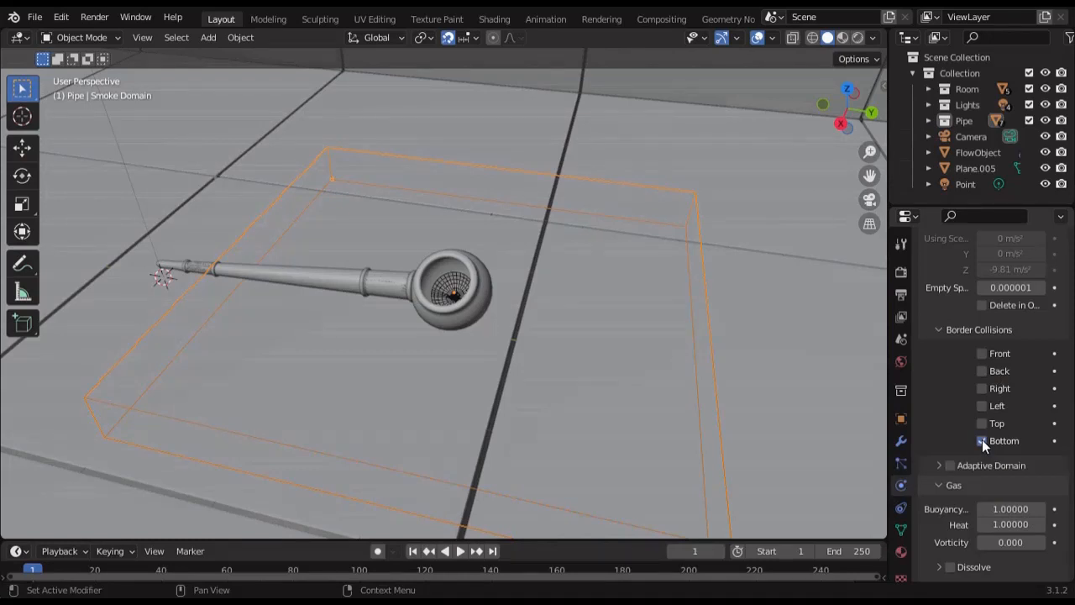
{"action": "left_click", "coordinate": [982, 353]}
{"action": "mouse_move", "coordinate": [533, 396]}
{"action": "middle_mouse_down"}
{"action": "mouse_move", "coordinate": [521, 351]}
{"action": "mouse_move", "coordinate": [475, 313]}
{"action": "mouse_move", "coordinate": [565, 353]}
{"action": "mouse_move", "coordinate": [543, 393]}
{"action": "middle_mouse_up"}
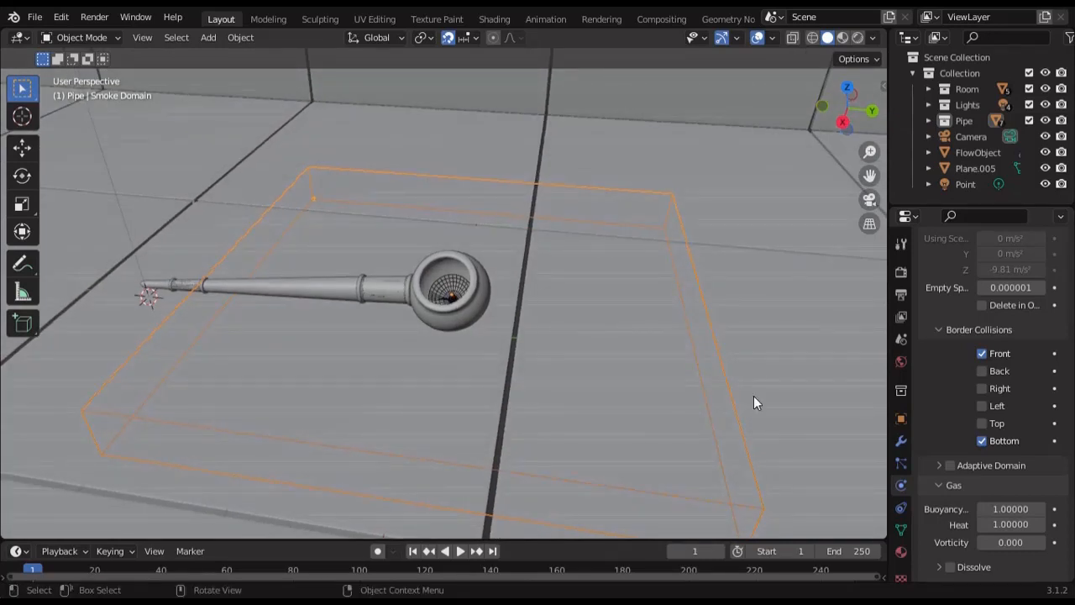
{"action": "left_click", "coordinate": [982, 406]}
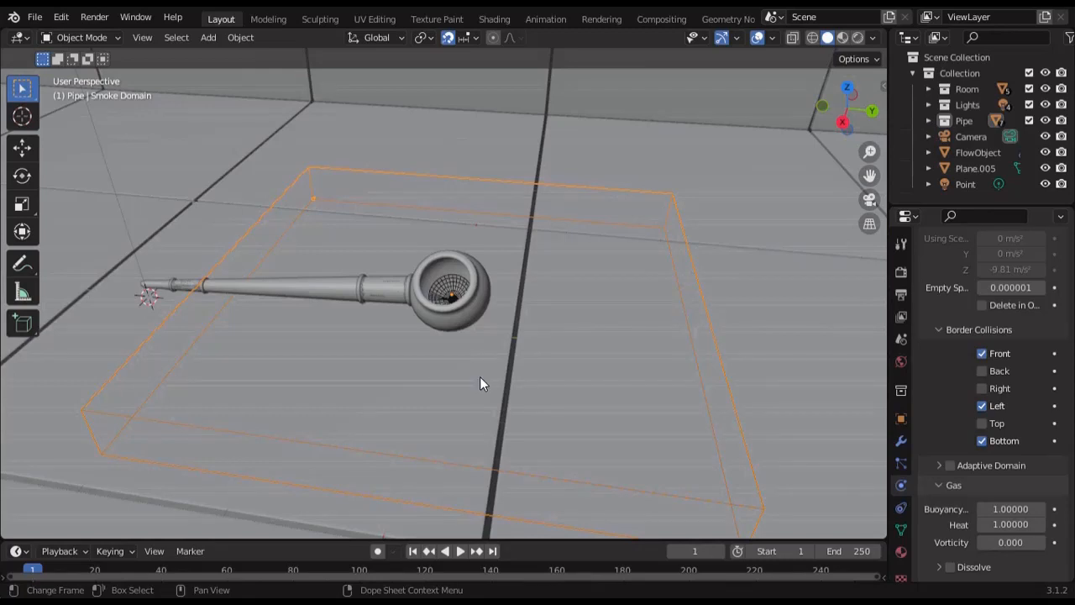
Step: Set the Smoke Domain's gas buoyancy density and heat both to -5
{"action": "scroll", "coordinate": [1008, 420], "scroll_direction": "down", "scroll_amount": 3}
{"action": "left_click", "coordinate": [1011, 413]}
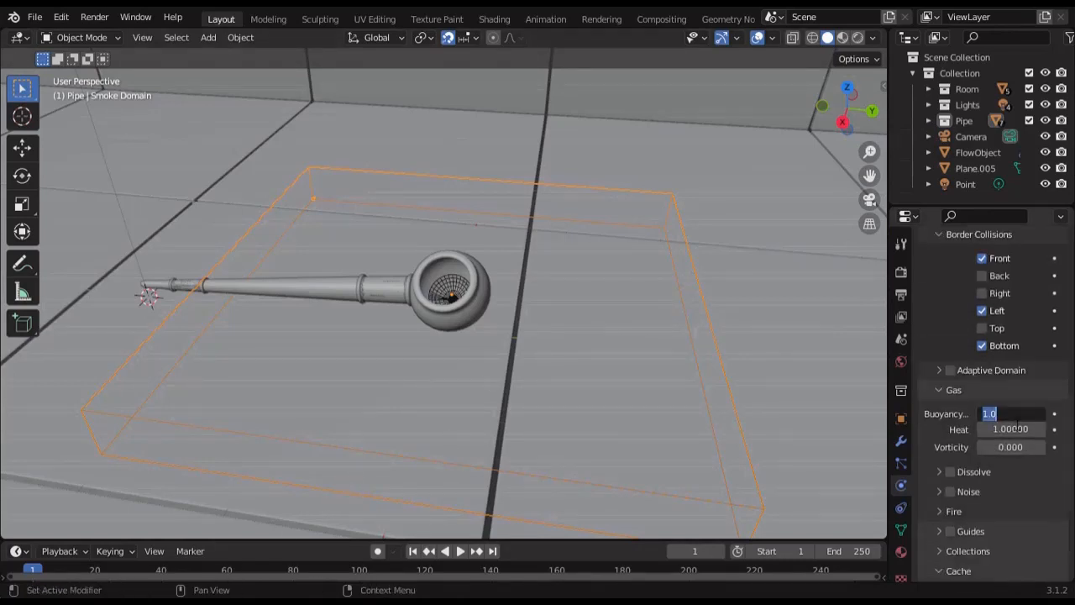
{"action": "type", "text": "-5"}
{"action": "key", "text": "Return"}
{"action": "left_click", "coordinate": [1011, 428]}
{"action": "type", "text": "-5"}
{"action": "key", "text": "Return"}
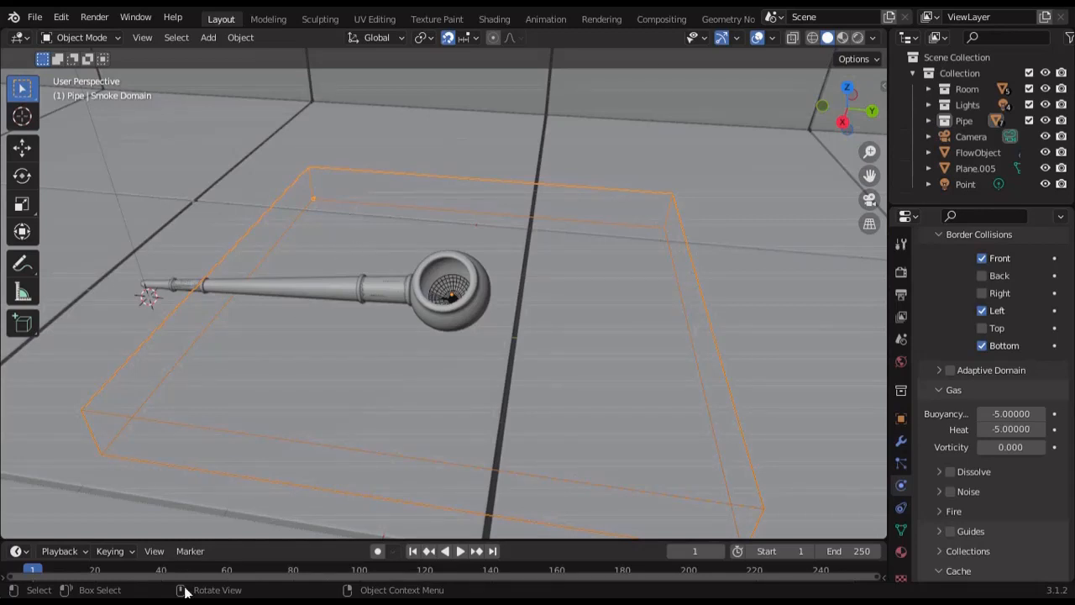
Step: Set FlowObject's initial temperature to 5 and its flow source surface emission to 1
{"action": "left_click", "coordinate": [434, 292]}
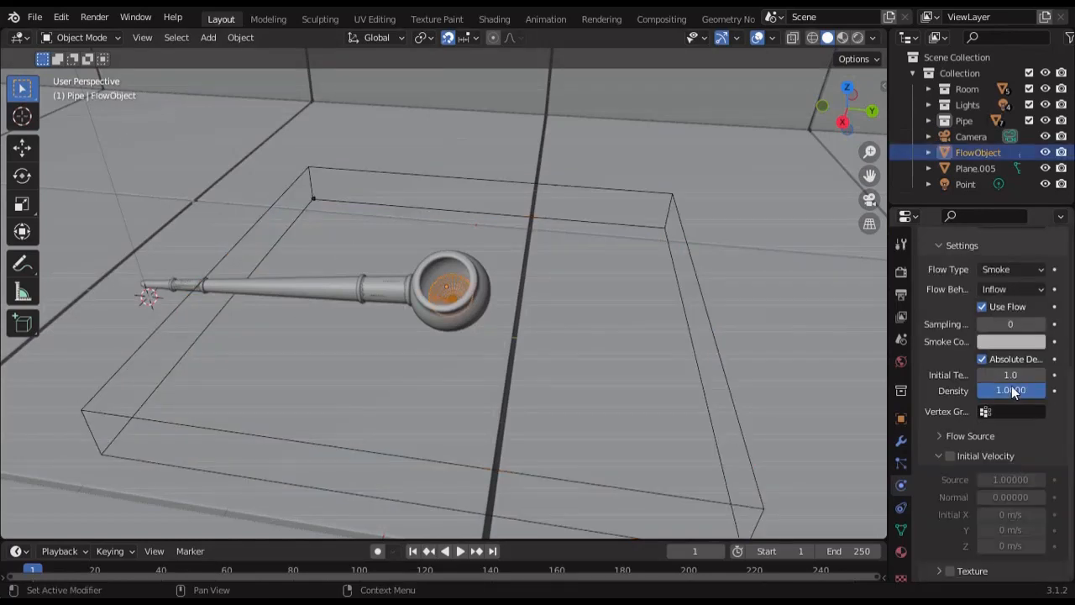
{"action": "left_click", "coordinate": [984, 438]}
{"action": "scroll", "coordinate": [958, 389], "scroll_direction": "down", "scroll_amount": 1}
{"action": "scroll", "coordinate": [958, 389], "scroll_direction": "down", "scroll_amount": 1}
{"action": "double_click", "coordinate": [1010, 433]}
{"action": "type", "text": "1"}
{"action": "key", "text": "Return"}
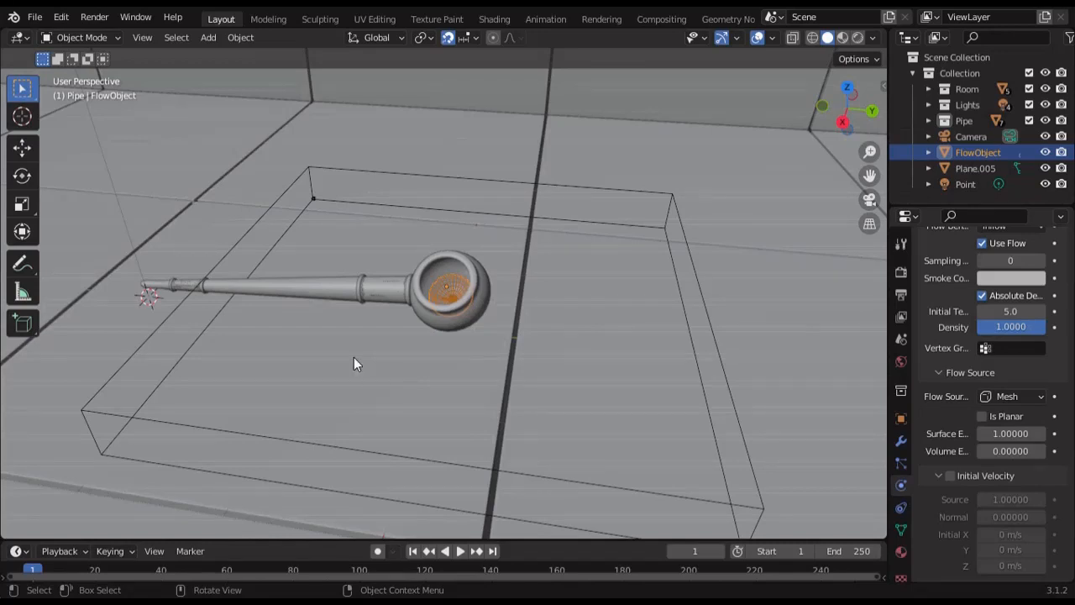
Step: Make the pipe's bowl and shaft a fluid collision effector with a surface thickness of 0.5
{"action": "left_click", "coordinate": [480, 283]}
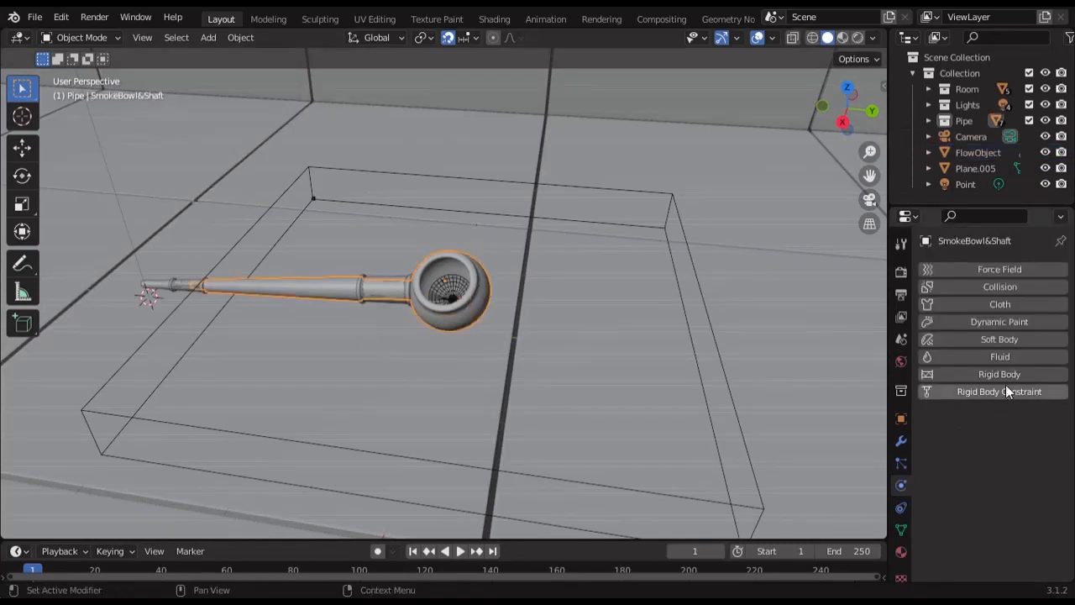
{"action": "left_click", "coordinate": [991, 356]}
{"action": "left_click", "coordinate": [1032, 441]}
{"action": "left_click", "coordinate": [1014, 508]}
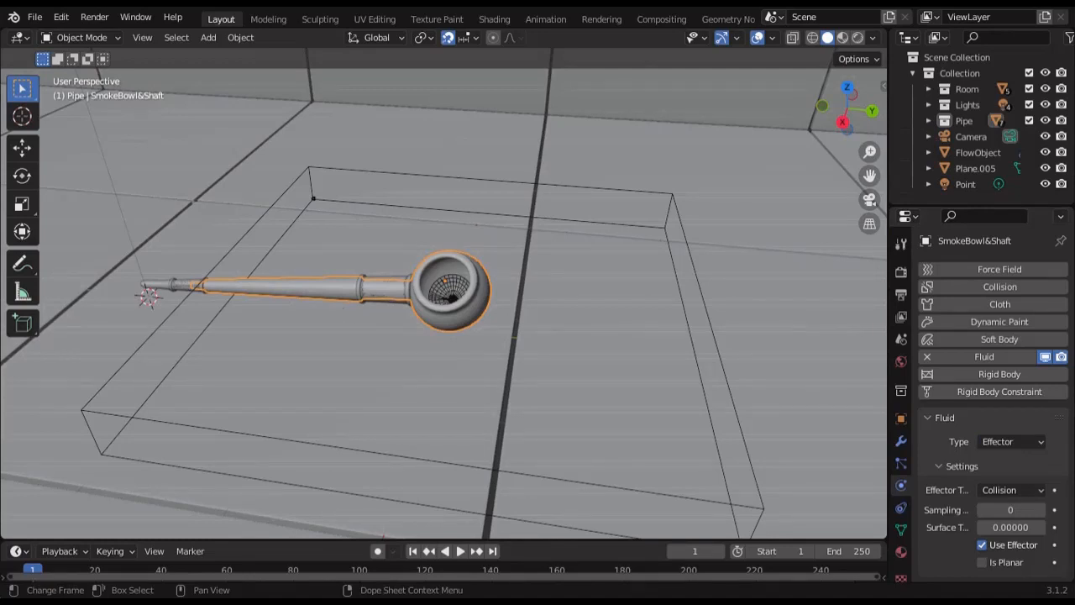
{"action": "scroll", "coordinate": [386, 291], "scroll_direction": "up", "scroll_amount": 2}
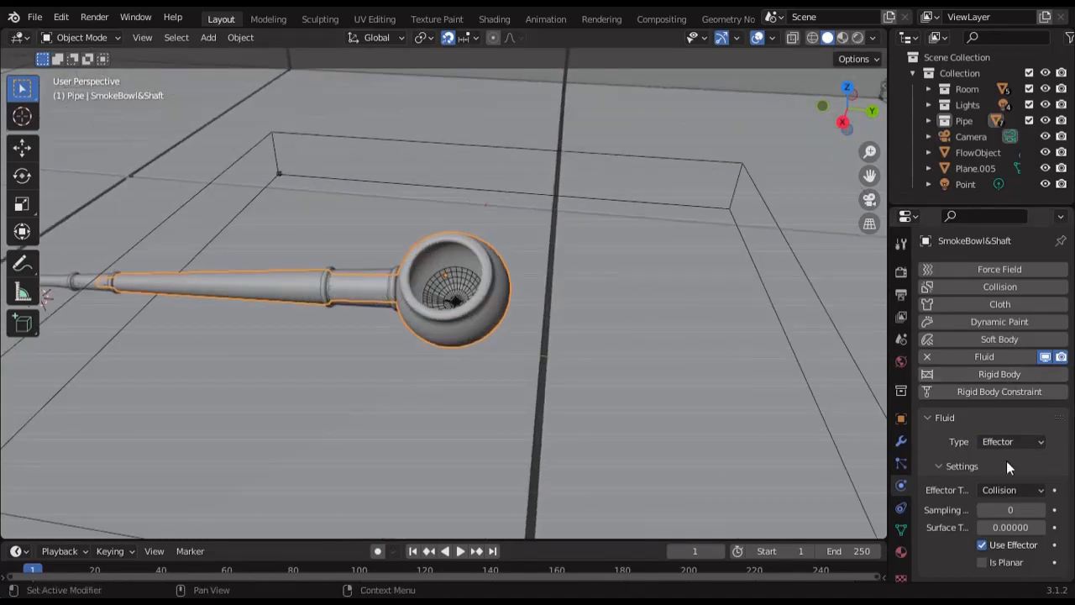
{"action": "double_click", "coordinate": [1010, 527]}
{"action": "type", "text": "0.5"}
{"action": "key", "text": "Return"}
Step: Make the TopBandSw sleeve beside the bowl a fluid effector with a surface thickness of 0.5
{"action": "left_click", "coordinate": [361, 288]}
{"action": "left_click", "coordinate": [983, 354]}
{"action": "left_click", "coordinate": [996, 442]}
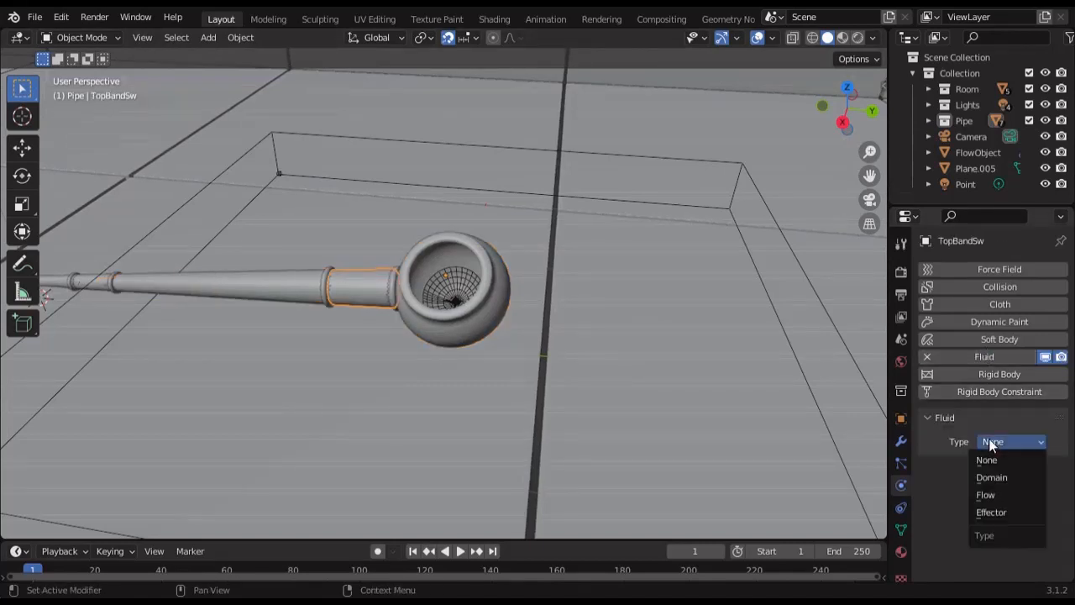
{"action": "left_click", "coordinate": [992, 510]}
{"action": "double_click", "coordinate": [1012, 530]}
{"action": "type", "text": "0.5"}
{"action": "key", "text": "Return"}
Step: Make the TopBand rings a fluid effector with a surface thickness of 0.5
{"action": "left_click", "coordinate": [398, 270]}
{"action": "left_click", "coordinate": [983, 356]}
{"action": "left_click", "coordinate": [1012, 442]}
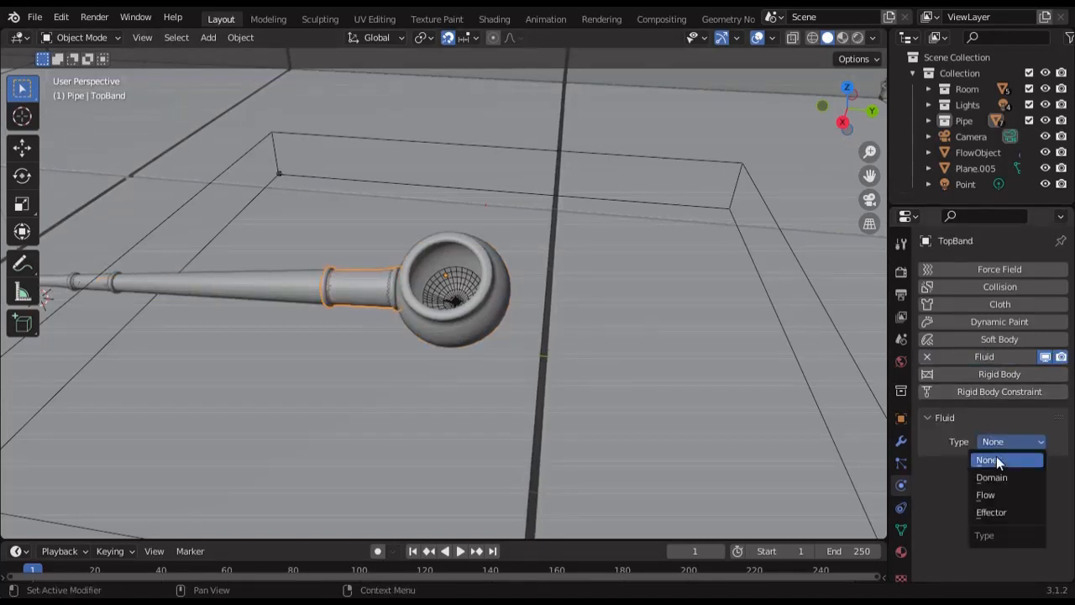
{"action": "left_click", "coordinate": [996, 510]}
{"action": "double_click", "coordinate": [1010, 527]}
{"action": "type", "text": "0.5"}
{"action": "key", "text": "Return"}
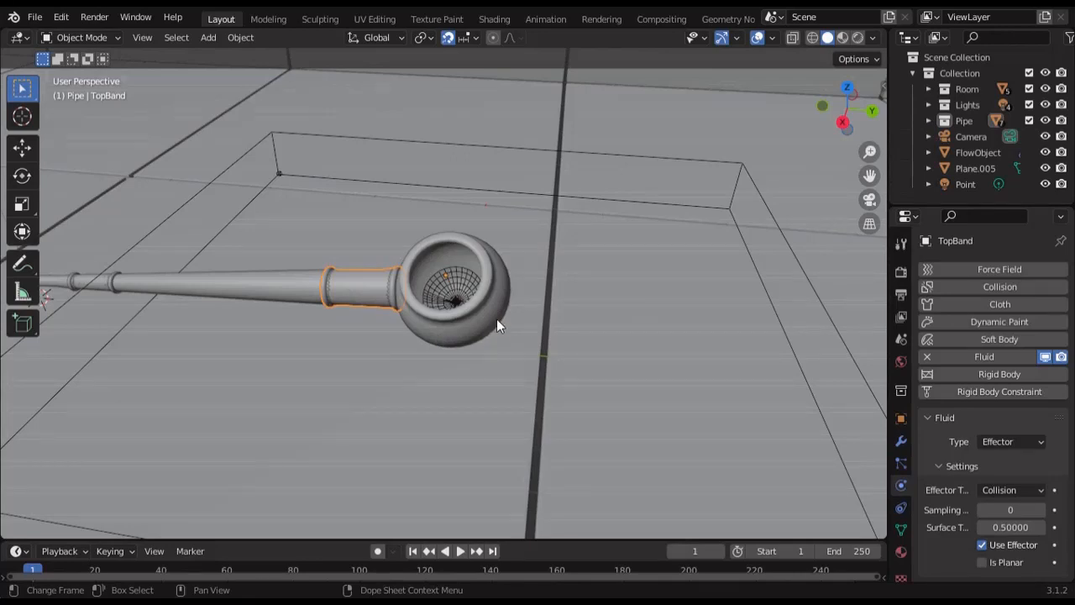
Step: Set the Smoke Domain's cache type to Modular and save the file
{"action": "left_click", "coordinate": [794, 255]}
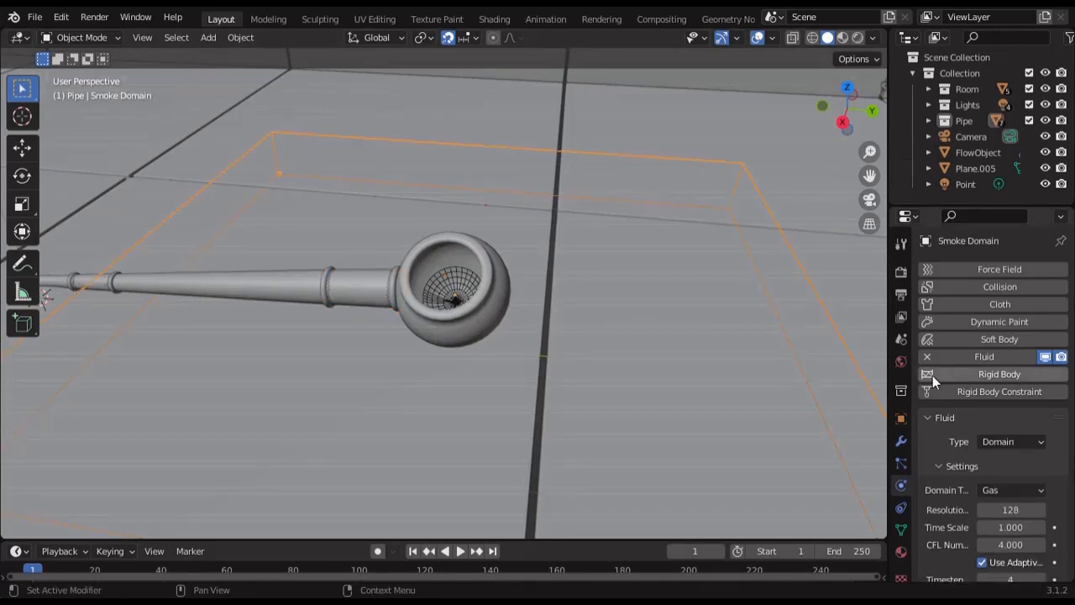
{"action": "scroll", "coordinate": [938, 383], "scroll_direction": "down", "scroll_amount": 6}
{"action": "scroll", "coordinate": [951, 398], "scroll_direction": "down", "scroll_amount": 10}
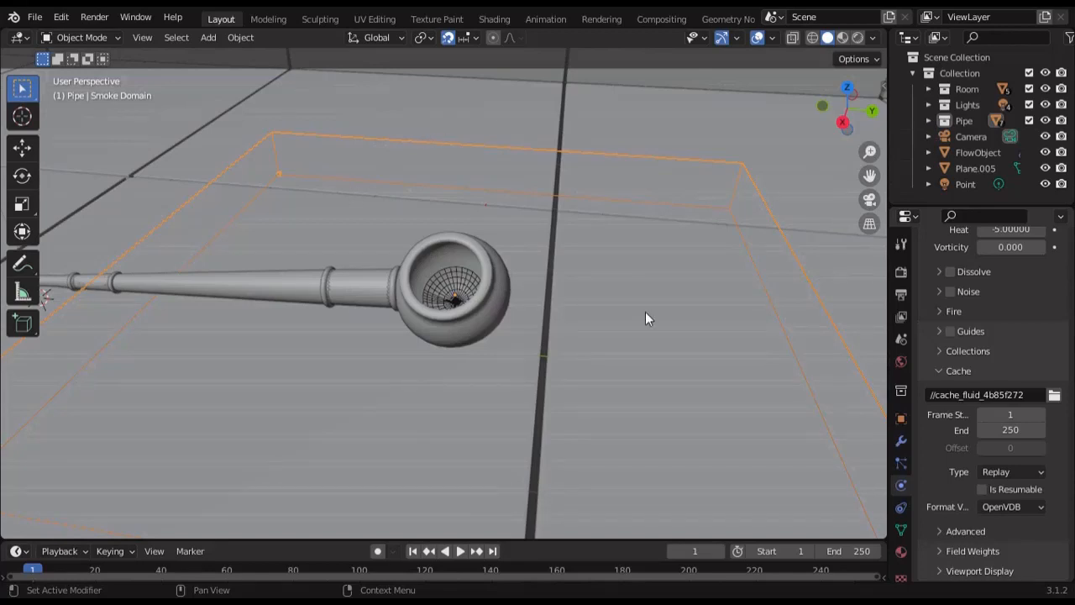
{"action": "left_click", "coordinate": [938, 531]}
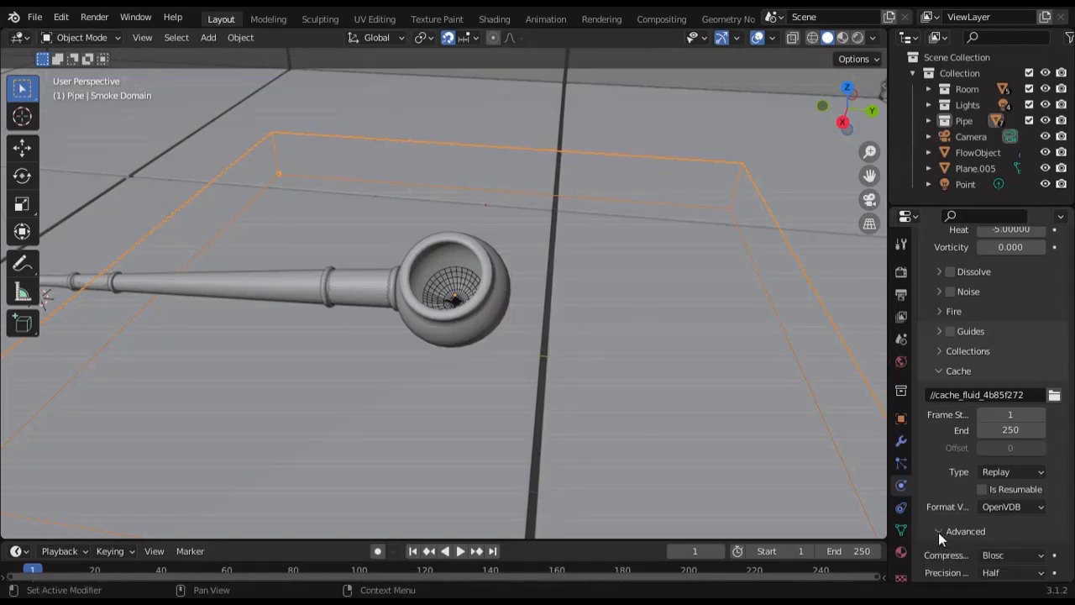
{"action": "scroll", "coordinate": [938, 531], "scroll_direction": "down", "scroll_amount": 2}
{"action": "left_click", "coordinate": [931, 479]}
{"action": "left_click", "coordinate": [1012, 471]}
{"action": "left_click", "coordinate": [1021, 513]}
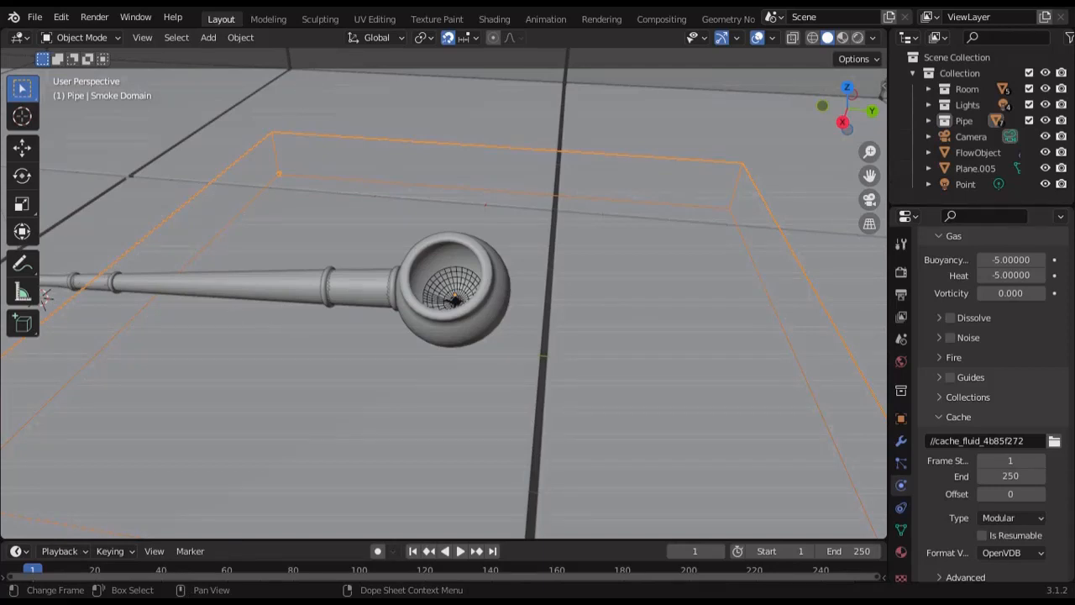
{"action": "left_click", "coordinate": [35, 17]}
{"action": "left_click", "coordinate": [81, 123]}
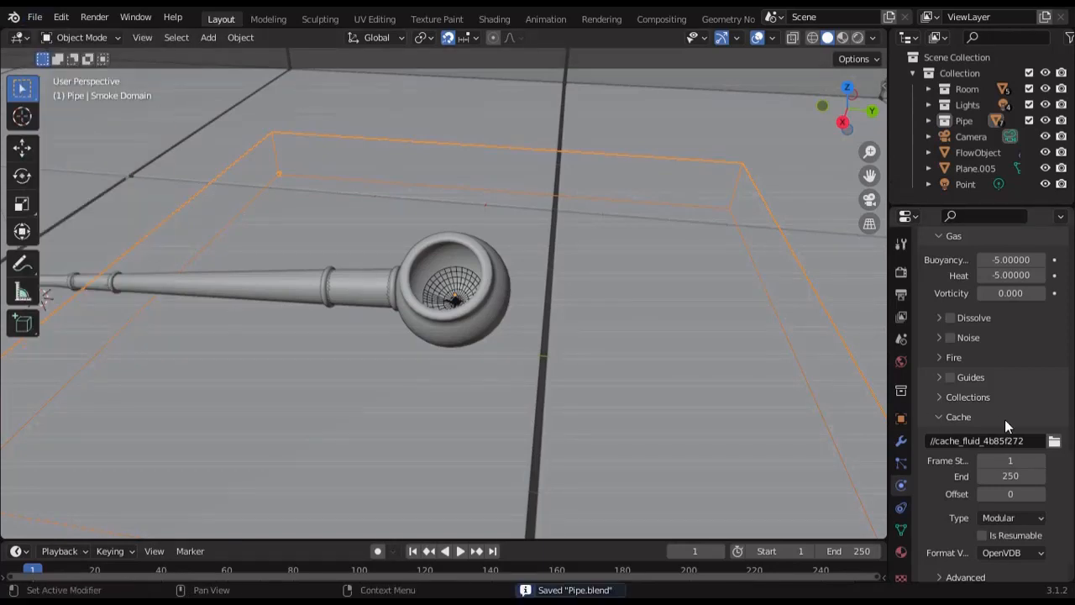
Step: Review the domain's cache settings and widen the Properties editor
{"action": "scroll", "coordinate": [1004, 419], "scroll_direction": "down", "scroll_amount": 2}
{"action": "scroll", "coordinate": [969, 428], "scroll_direction": "up", "scroll_amount": 5}
{"action": "scroll", "coordinate": [966, 440], "scroll_direction": "down", "scroll_amount": 5}
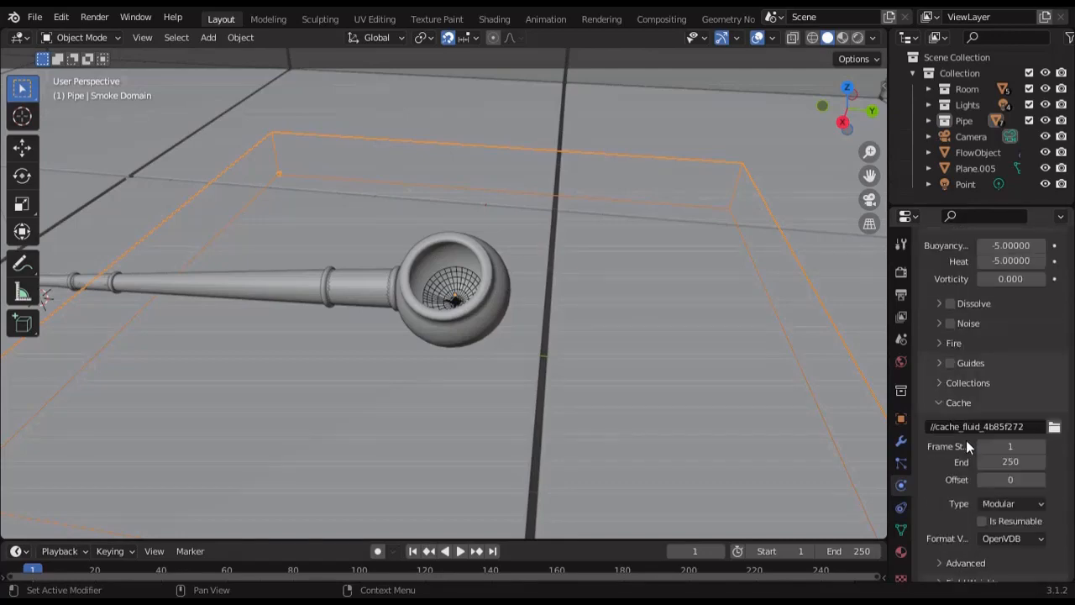
{"action": "left_click", "coordinate": [939, 530]}
{"action": "left_click", "coordinate": [939, 482]}
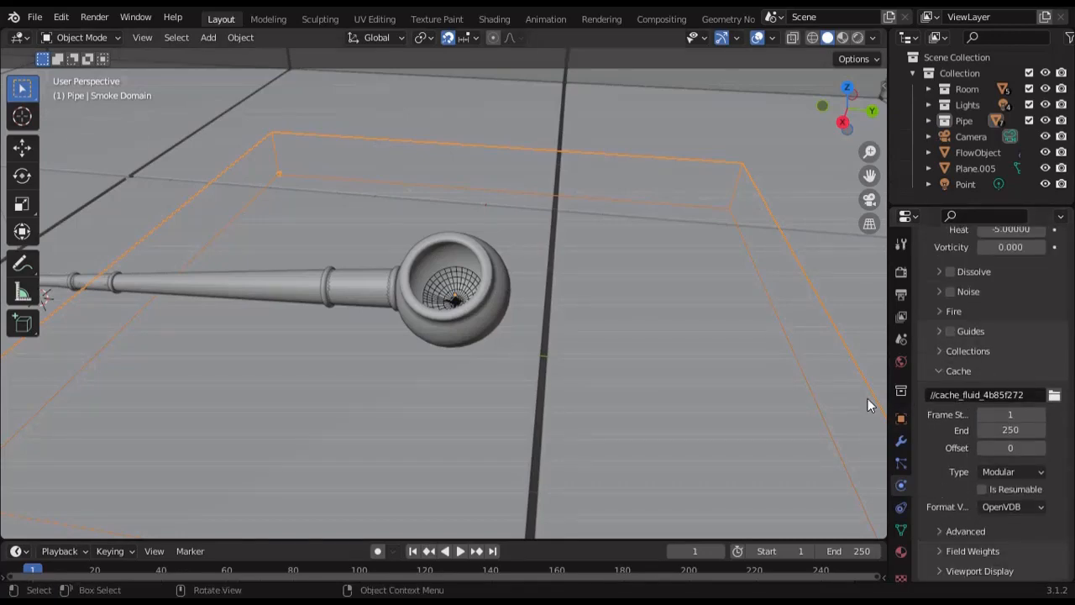
{"action": "left_click_drag", "start_coordinate": [888, 401], "coordinate": [843, 402]}
{"action": "scroll", "coordinate": [1037, 471], "scroll_direction": "up", "scroll_amount": 8}
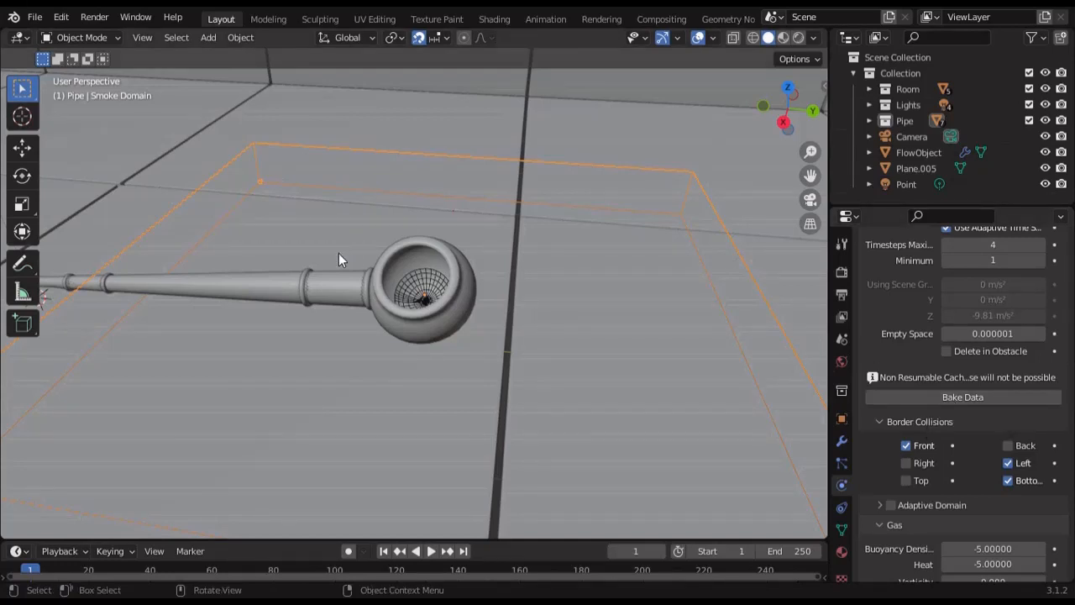
Step: Move the smoke domain 2 m along Y and check its placement around the pipe bowl
{"action": "key", "text": "g"}
{"action": "key", "text": "y"}
{"action": "left_click", "coordinate": [590, 301]}
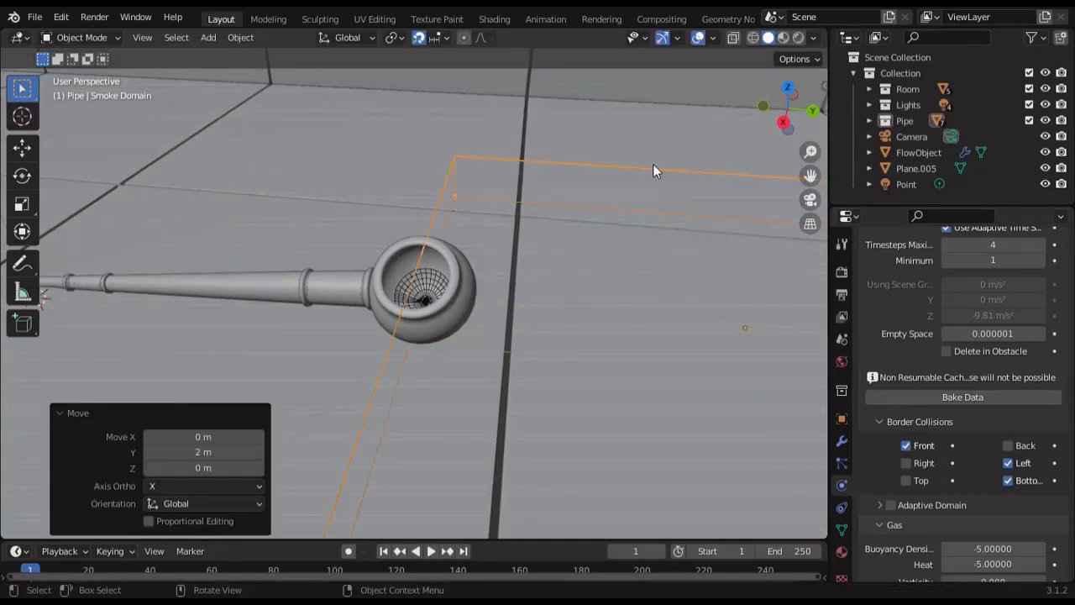
{"action": "left_click", "coordinate": [841, 417]}
{"action": "mouse_move", "coordinate": [984, 334]}
{"action": "left_mouse_down"}
{"action": "mouse_move", "coordinate": [966, 334]}
{"action": "mouse_move", "coordinate": [991, 334]}
{"action": "mouse_move", "coordinate": [977, 335]}
{"action": "left_mouse_up"}
{"action": "key", "text": "KP_7"}
{"action": "key", "text": "shift+z"}
{"action": "scroll", "coordinate": [654, 302], "scroll_direction": "up", "scroll_amount": 5}
{"action": "key", "text": "shift+z"}
{"action": "mouse_move", "coordinate": [660, 311]}
{"action": "middle_mouse_down"}
{"action": "mouse_move", "coordinate": [499, 256]}
{"action": "mouse_move", "coordinate": [628, 289]}
{"action": "middle_mouse_up"}
{"action": "scroll", "coordinate": [529, 262], "scroll_direction": "down", "scroll_amount": 5}
Step: Enable the Right border collision in the smoke domain's fluid settings
{"action": "left_click", "coordinate": [841, 485]}
{"action": "scroll", "coordinate": [964, 426], "scroll_direction": "down", "scroll_amount": 8}
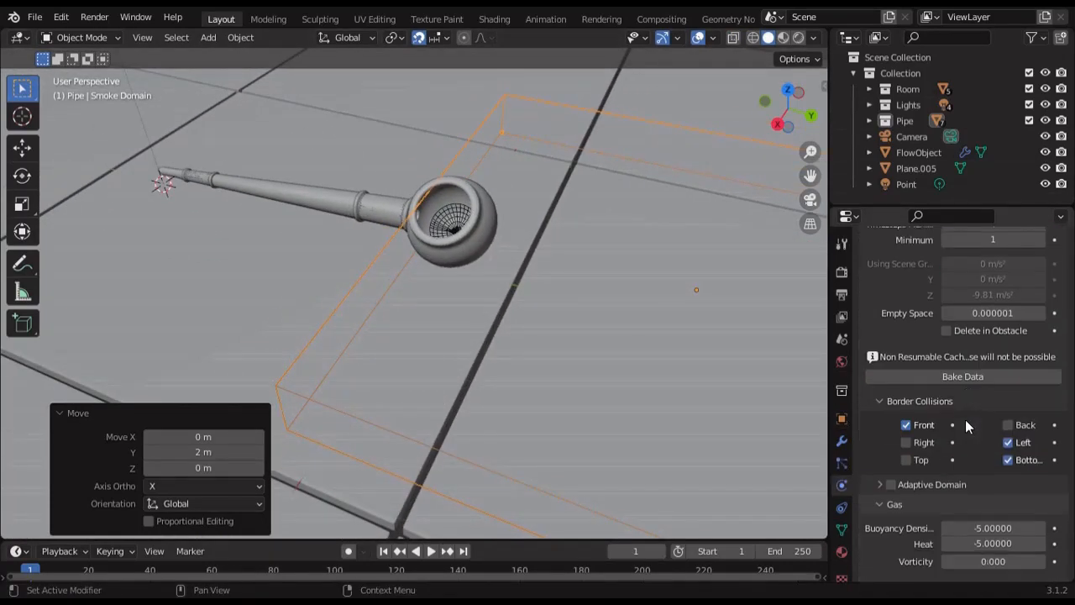
{"action": "left_click", "coordinate": [906, 442]}
Step: Save the file and play back the simulation in an enlarged timeline, ending on the first frame
{"action": "left_click_drag", "start_coordinate": [433, 542], "coordinate": [475, 492]}
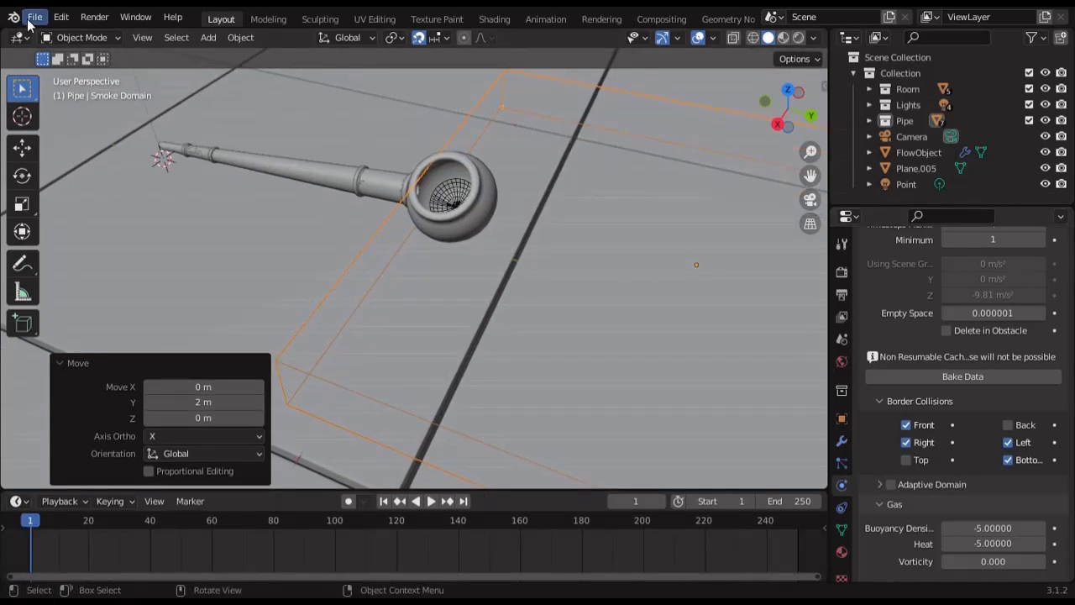
{"action": "key", "text": "ctrl+s"}
{"action": "left_click", "coordinate": [425, 501]}
{"action": "scroll", "coordinate": [456, 255], "scroll_direction": "up", "scroll_amount": 3}
{"action": "middle_click_drag", "start_coordinate": [467, 306], "coordinate": [537, 311]}
{"action": "middle_click_drag", "start_coordinate": [537, 311], "coordinate": [548, 370]}
{"action": "left_click", "coordinate": [549, 591]}
{"action": "key", "text": "shift+Left"}
Step: Select FlowObject to review its fluid flow settings and replay the animation
{"action": "left_click", "coordinate": [493, 276]}
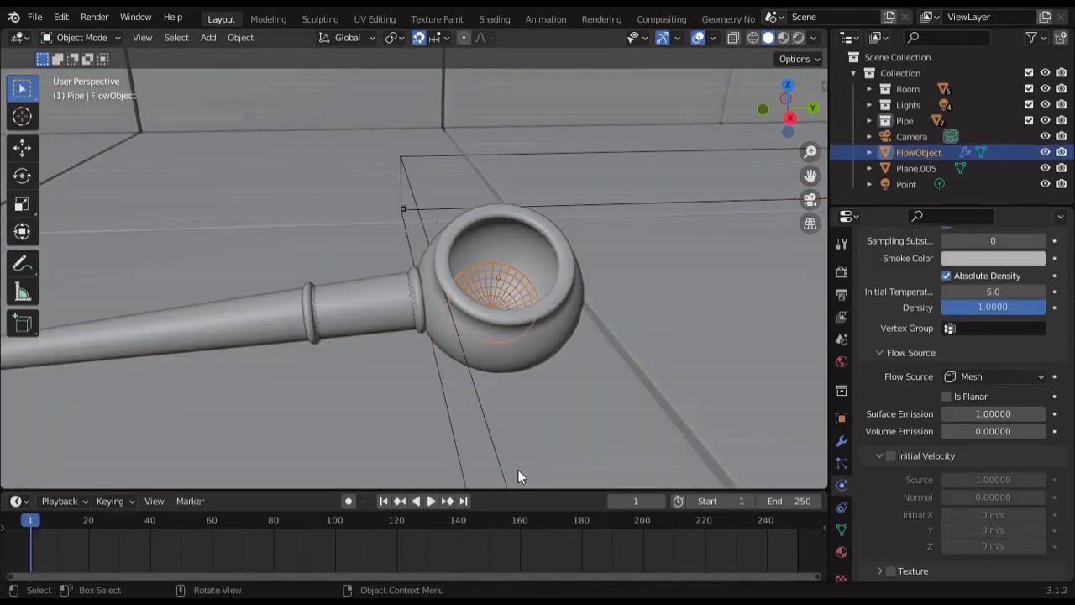
{"action": "scroll", "coordinate": [896, 416], "scroll_direction": "up", "scroll_amount": 7}
{"action": "left_click", "coordinate": [431, 501]}
{"action": "key", "text": "Escape"}
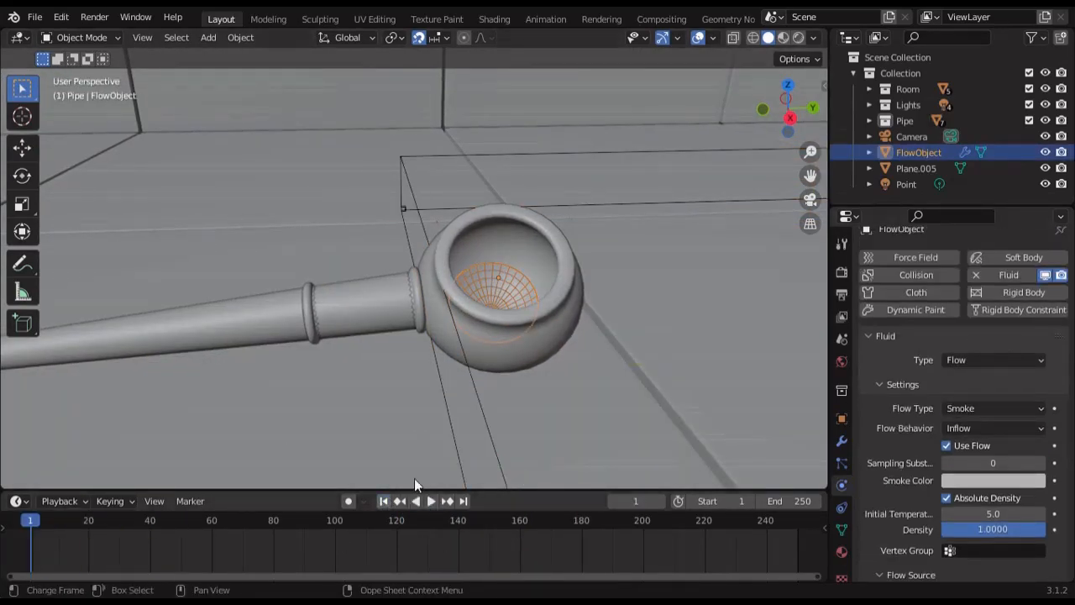
Step: Make the Floor a fluid collision effector with a surface thickness of 0.5
{"action": "left_click", "coordinate": [525, 378]}
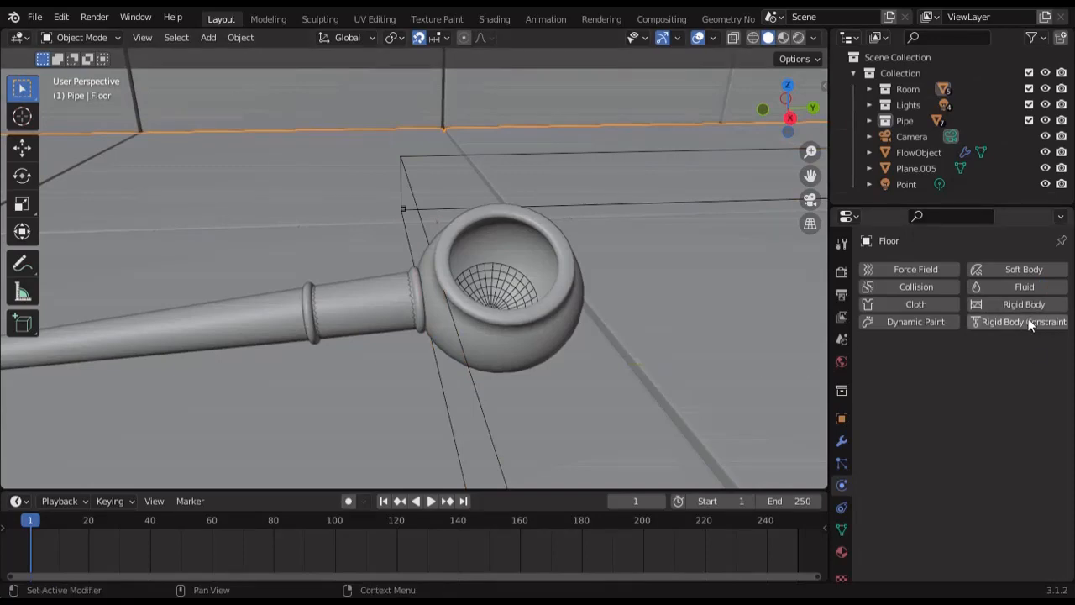
{"action": "left_click", "coordinate": [1025, 286]}
{"action": "left_click", "coordinate": [993, 371]}
{"action": "left_click", "coordinate": [989, 467]}
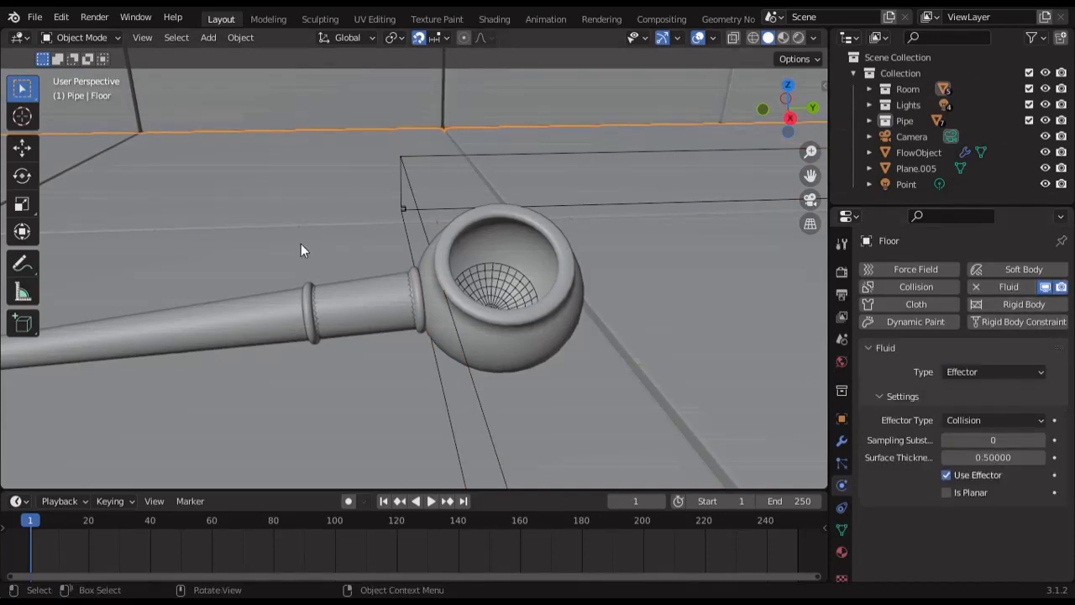
Step: Bake the fluid data of the Smoke Domain
{"action": "scroll", "coordinate": [588, 239], "scroll_direction": "down", "scroll_amount": 4}
{"action": "middle_click_drag", "start_coordinate": [613, 238], "coordinate": [567, 219]}
{"action": "scroll", "coordinate": [622, 253], "scroll_direction": "up", "scroll_amount": 1}
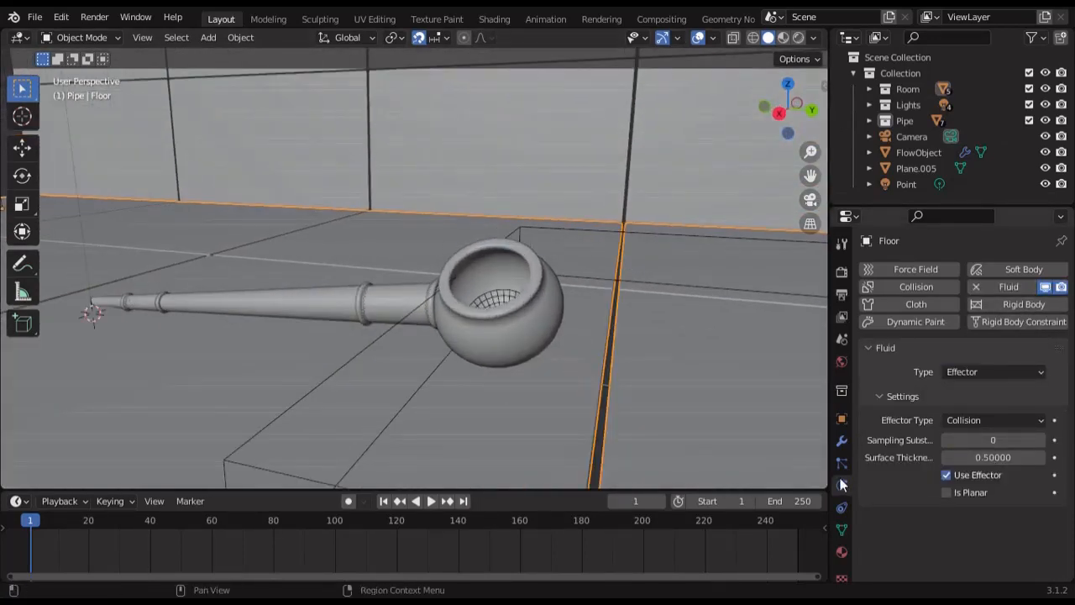
{"action": "left_click", "coordinate": [572, 272]}
{"action": "scroll", "coordinate": [936, 402], "scroll_direction": "down", "scroll_amount": 8}
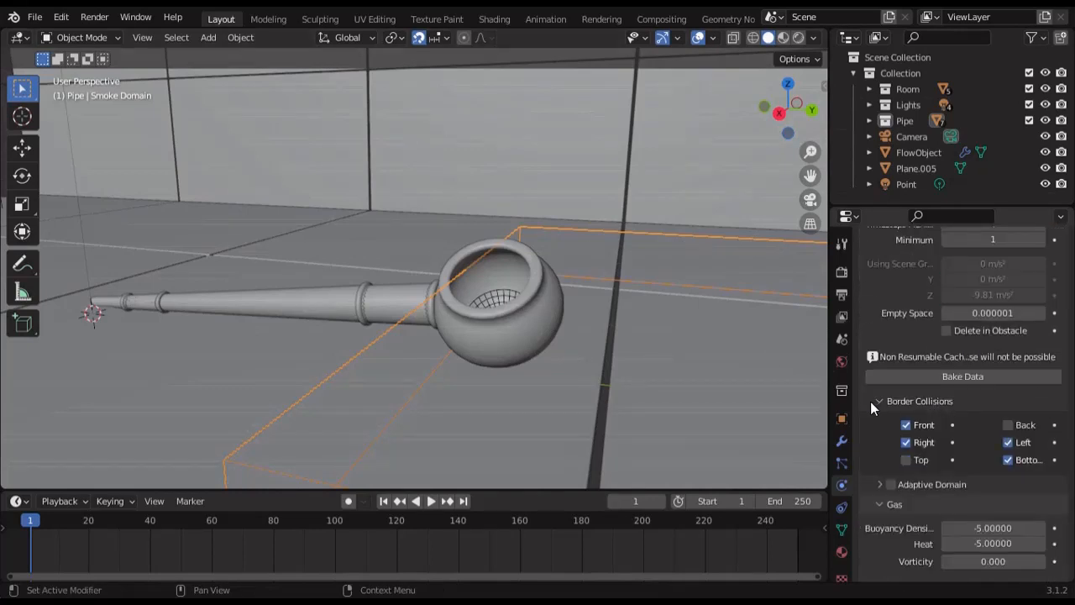
{"action": "scroll", "coordinate": [960, 403], "scroll_direction": "down", "scroll_amount": 1}
{"action": "left_click", "coordinate": [945, 343]}
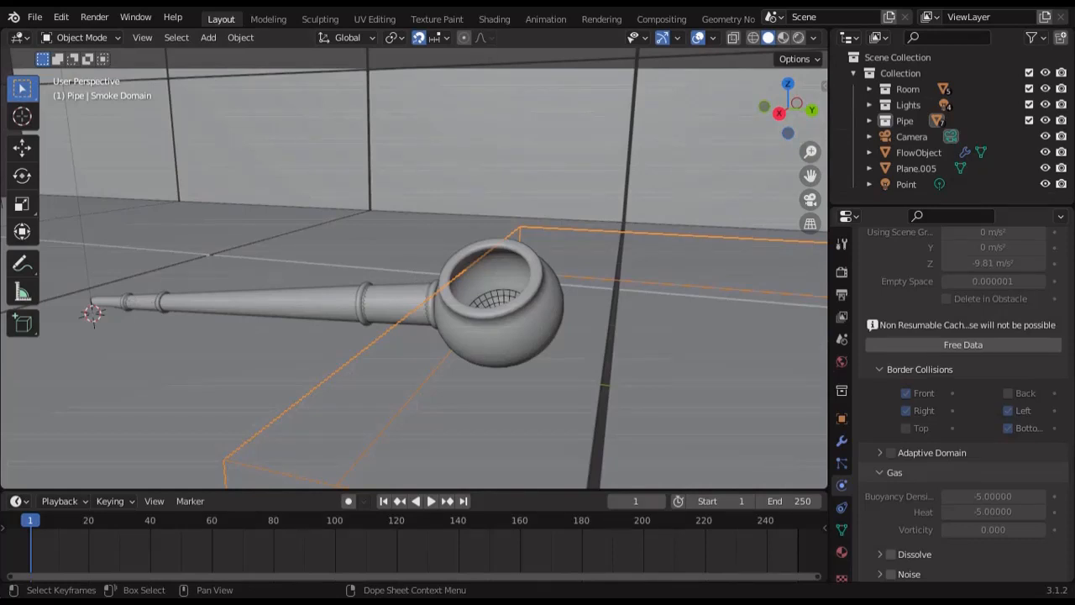
Step: Inspect the baked smoke in wireframe at frames 160 and 224 from the front and right views, returning to frame 1
{"action": "left_click", "coordinate": [782, 37]}
{"action": "mouse_move", "coordinate": [217, 518]}
{"action": "left_mouse_down"}
{"action": "mouse_move", "coordinate": [153, 522]}
{"action": "mouse_move", "coordinate": [519, 524]}
{"action": "left_mouse_up"}
{"action": "key", "text": "shift+z"}
{"action": "middle_click_drag", "start_coordinate": [521, 345], "coordinate": [544, 372]}
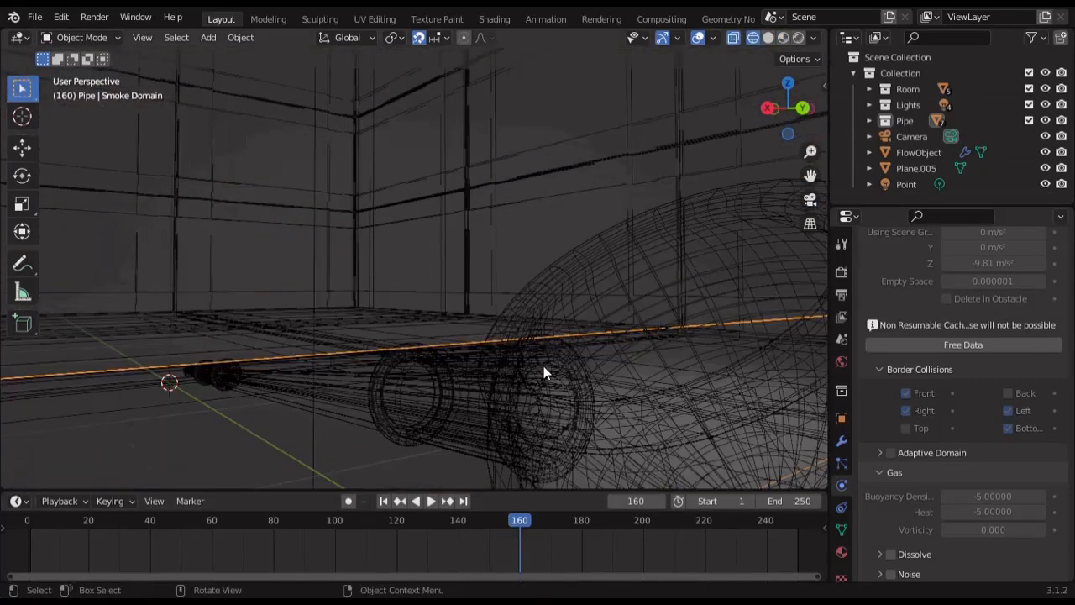
{"action": "left_click_drag", "start_coordinate": [646, 522], "coordinate": [718, 519]}
{"action": "left_click", "coordinate": [771, 107]}
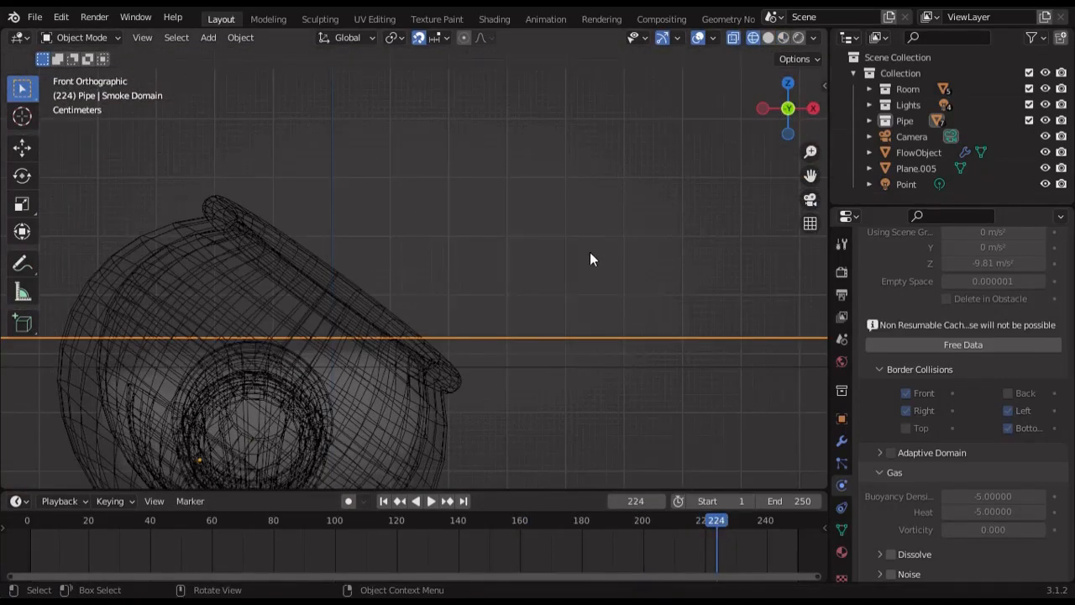
{"action": "left_click", "coordinate": [813, 108]}
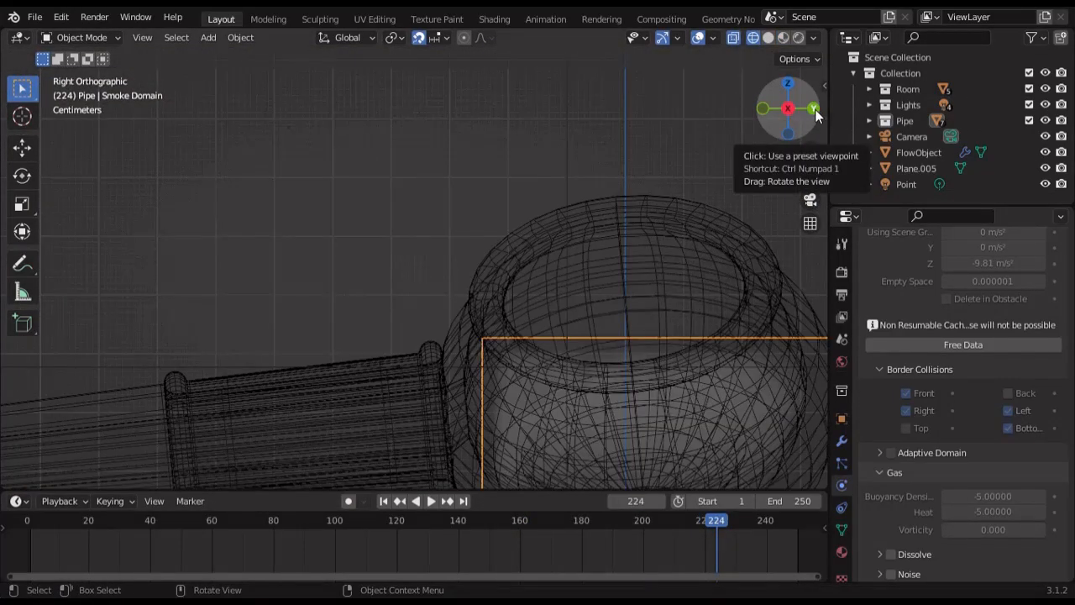
{"action": "middle_click_drag", "start_coordinate": [406, 257], "coordinate": [369, 277]}
{"action": "key", "text": "shift+Left"}
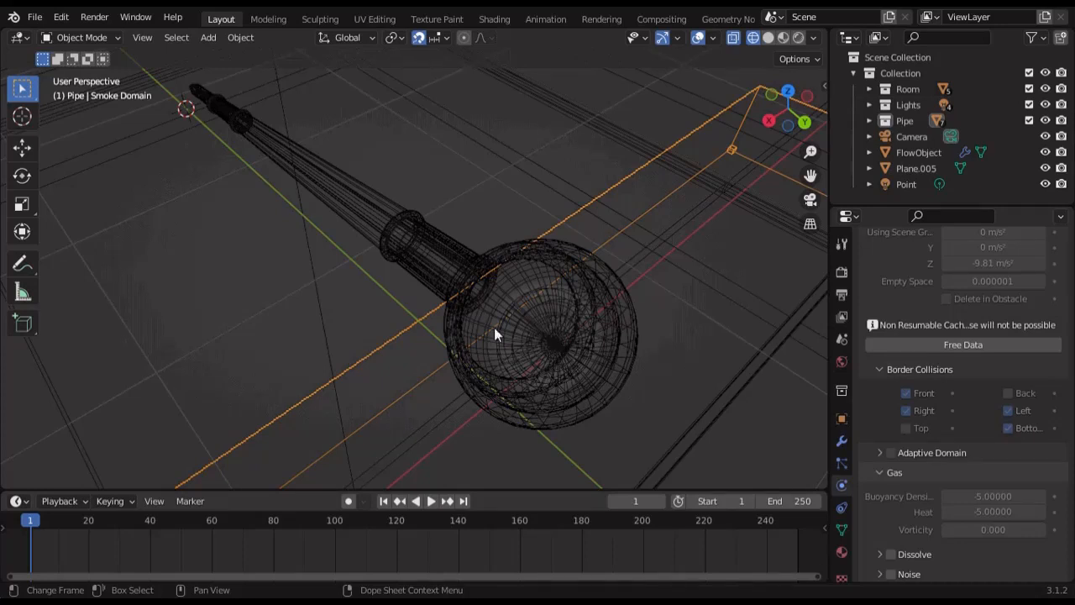
Step: Switch to material preview and show the Smoke Domain Material's full node tree in the Shading workspace
{"action": "left_click", "coordinate": [783, 38]}
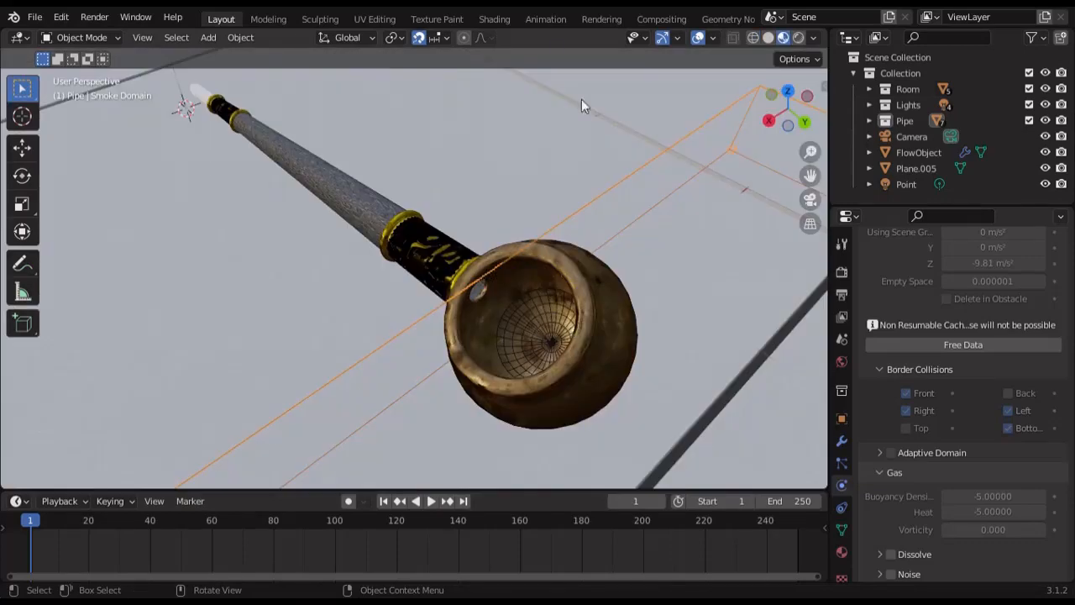
{"action": "left_click", "coordinate": [494, 19]}
{"action": "middle_click_drag", "start_coordinate": [472, 166], "coordinate": [622, 328]}
{"action": "key", "text": "Home"}
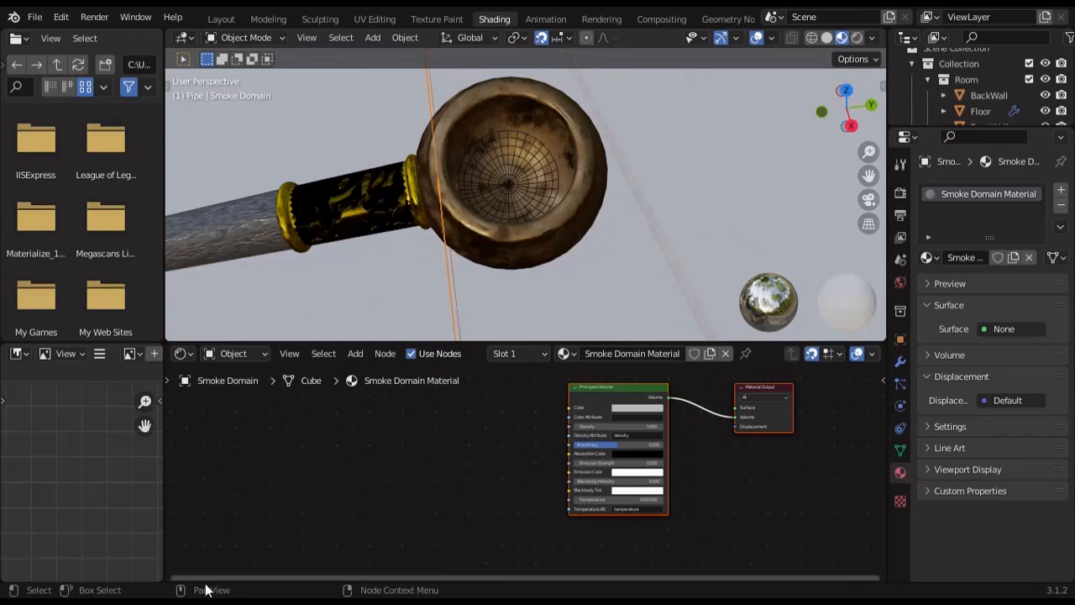
Step: Add a Volume Info node, connect its Density to the Principled Volume's Emission Strength, and space the nodes apart
{"action": "key", "text": "shift+a"}
{"action": "left_click", "coordinate": [312, 413]}
{"action": "type", "text": "vol"}
{"action": "left_click", "coordinate": [369, 437]}
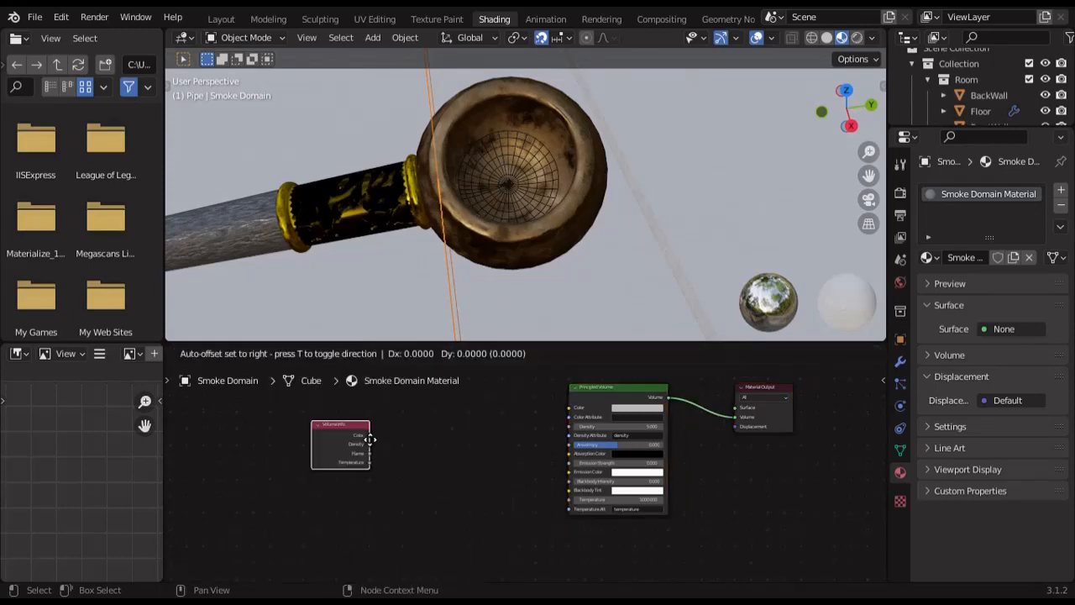
{"action": "left_click", "coordinate": [456, 457]}
{"action": "scroll", "coordinate": [456, 457], "scroll_direction": "up", "scroll_amount": 5}
{"action": "left_click_drag", "start_coordinate": [422, 454], "coordinate": [595, 458]}
{"action": "left_click_drag", "start_coordinate": [359, 425], "coordinate": [240, 395]}
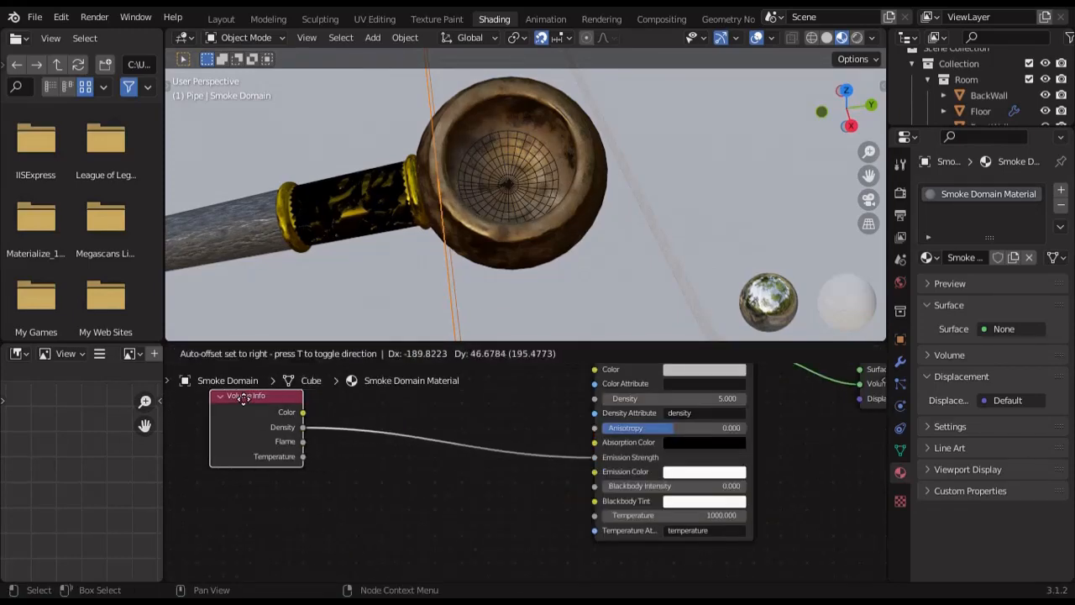
{"action": "scroll", "coordinate": [352, 450], "scroll_direction": "down", "scroll_amount": 6}
{"action": "left_click_drag", "start_coordinate": [396, 470], "coordinate": [447, 480]}
{"action": "middle_click_drag", "start_coordinate": [447, 479], "coordinate": [568, 480]}
{"action": "left_click_drag", "start_coordinate": [466, 428], "coordinate": [382, 423]}
Step: Insert a ColorRamp node on the link between Volume Info and Principled Volume
{"action": "key", "text": "shift+a"}
{"action": "left_click", "coordinate": [550, 414]}
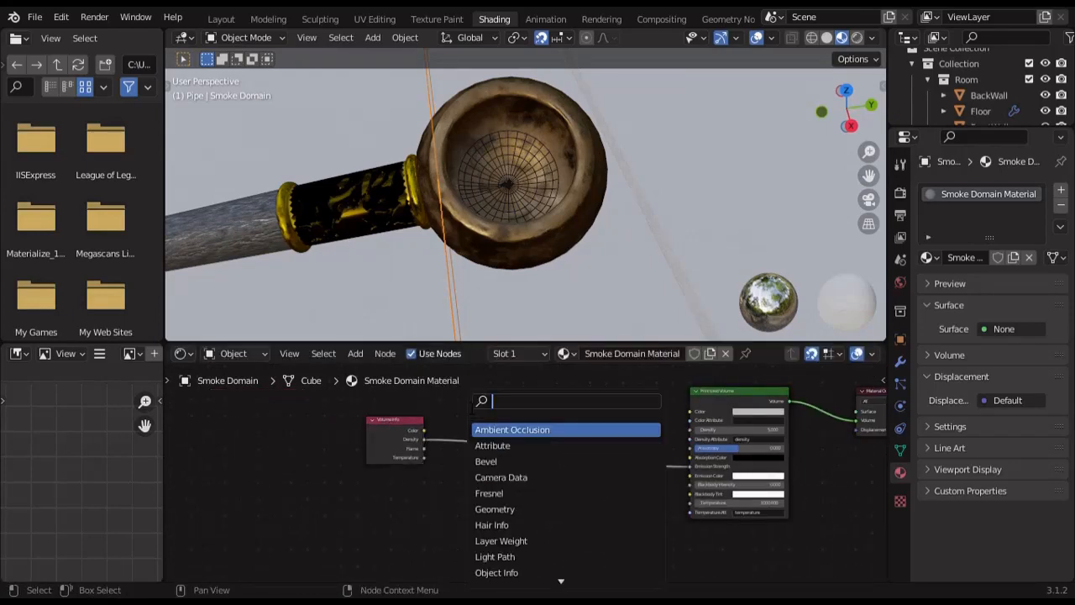
{"action": "type", "text": "colo"}
{"action": "left_click", "coordinate": [558, 429]}
{"action": "left_click", "coordinate": [629, 440]}
Step: Insert a Math node between Volume Info and ColorRamp and set its operation to Multiply
{"action": "key", "text": "shift+a"}
{"action": "left_click", "coordinate": [503, 403]}
{"action": "type", "text": "math"}
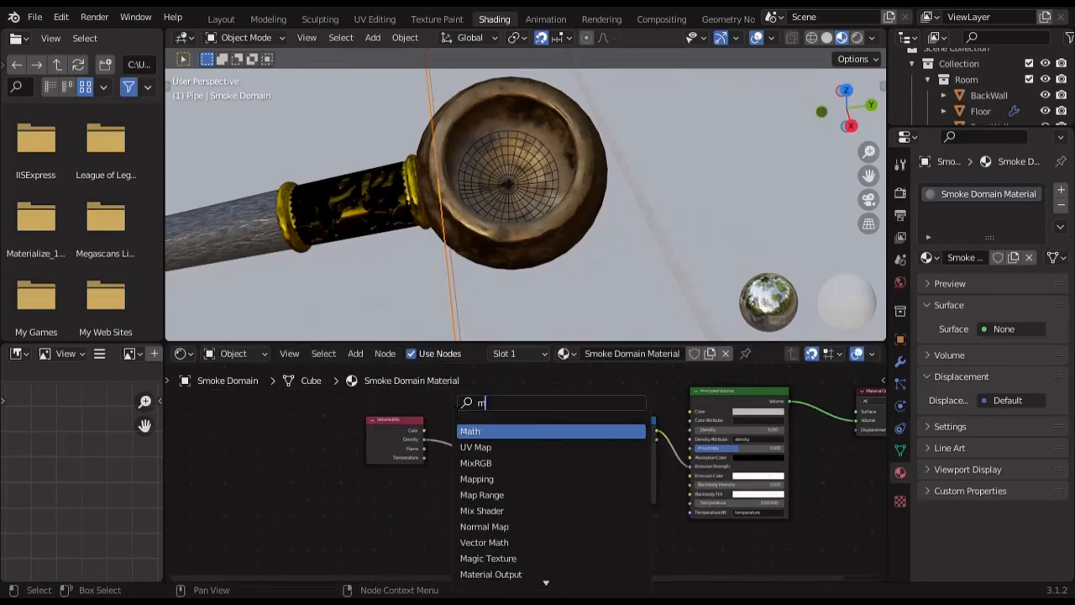
{"action": "left_click", "coordinate": [504, 431]}
{"action": "left_click", "coordinate": [477, 439]}
{"action": "scroll", "coordinate": [535, 489], "scroll_direction": "up", "scroll_amount": 6}
{"action": "scroll", "coordinate": [505, 310], "scroll_direction": "down", "scroll_amount": 8}
{"action": "middle_click_drag", "start_coordinate": [504, 315], "coordinate": [506, 277]}
{"action": "scroll", "coordinate": [507, 283], "scroll_direction": "up", "scroll_amount": 6}
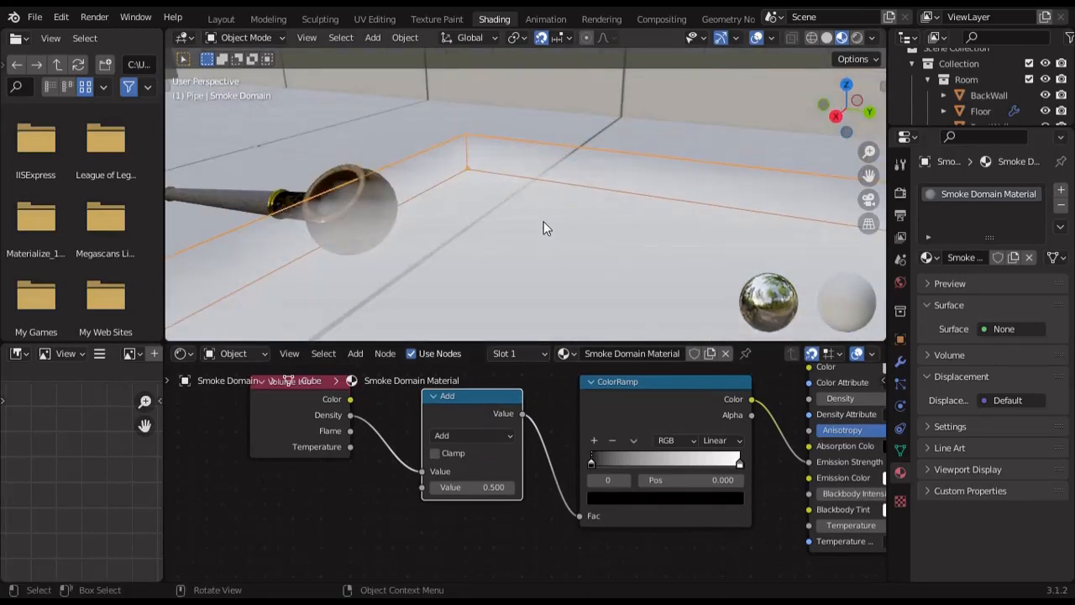
{"action": "left_click", "coordinate": [496, 435]}
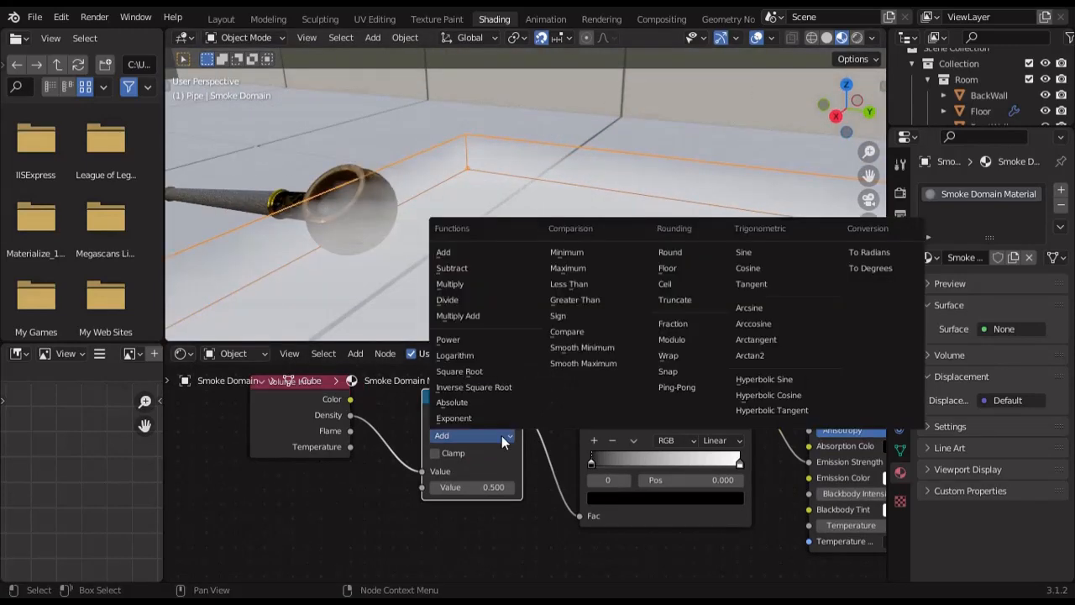
{"action": "left_click", "coordinate": [475, 285]}
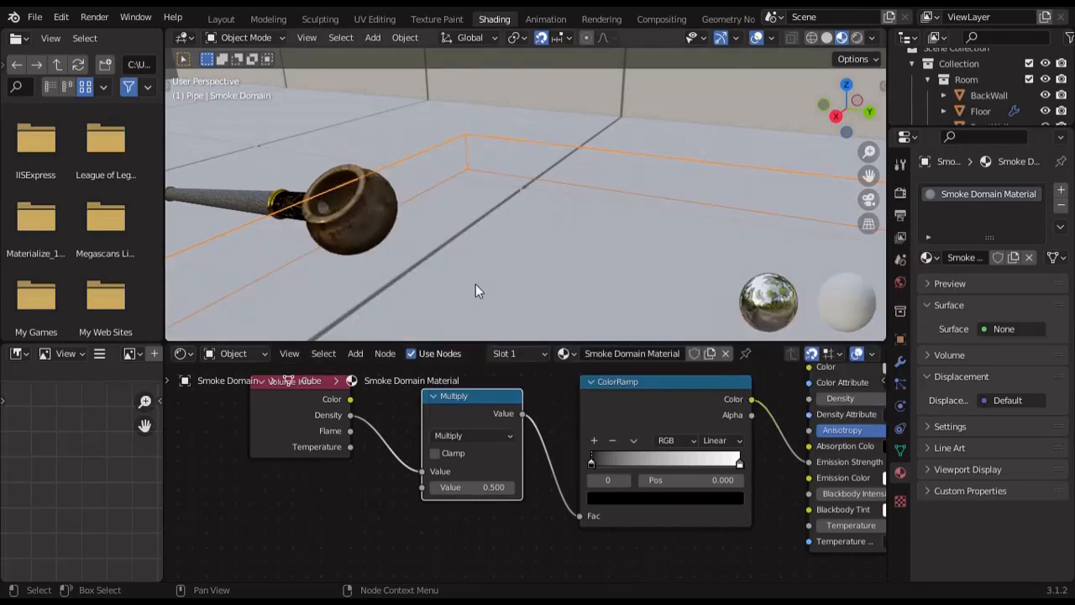
Step: Move the Volume Info node farther from the Multiply node and set the multiplier value to 1
{"action": "middle_click_drag", "start_coordinate": [331, 499], "coordinate": [400, 537]}
{"action": "left_click_drag", "start_coordinate": [356, 476], "coordinate": [254, 475]}
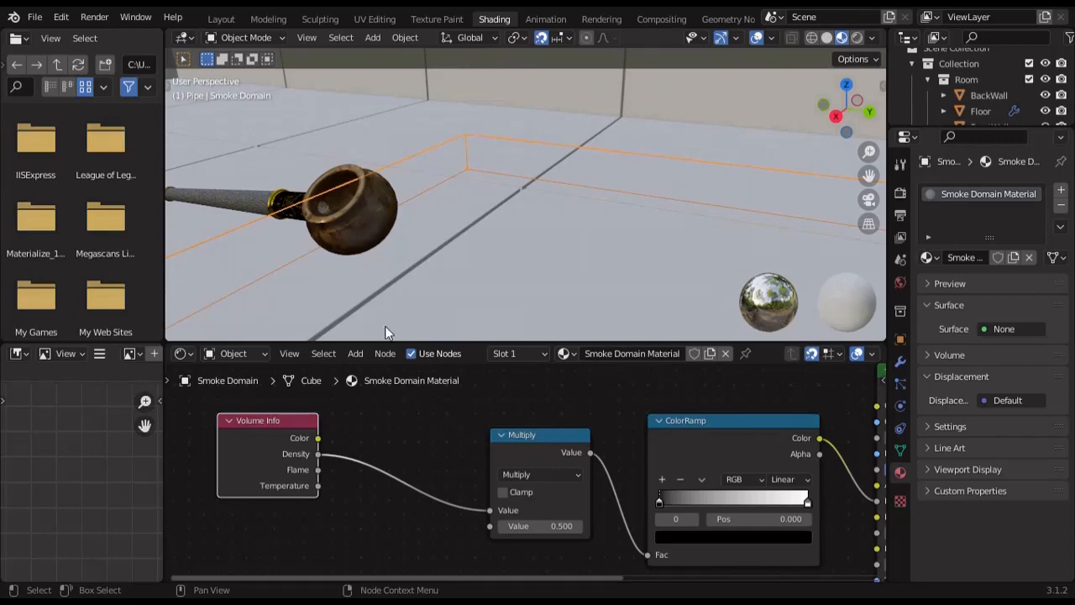
{"action": "scroll", "coordinate": [550, 531], "scroll_direction": "up", "scroll_amount": 4}
{"action": "middle_click_drag", "start_coordinate": [556, 533], "coordinate": [525, 476]}
{"action": "left_click", "coordinate": [526, 471]}
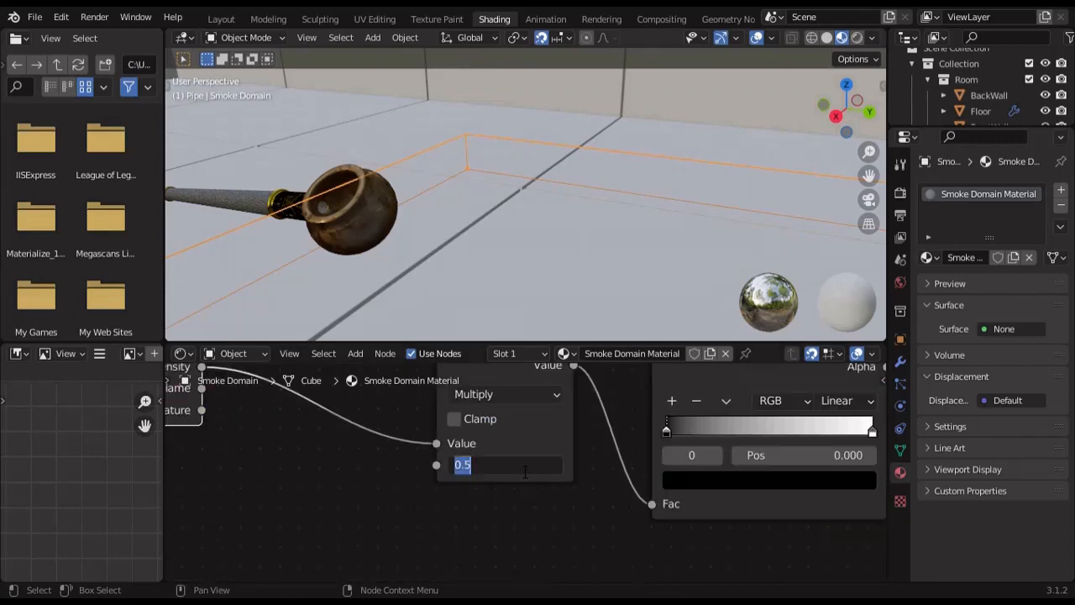
{"action": "type", "text": "1"}
{"action": "key", "text": "Return"}
Step: Set the ColorRamp's white stop to position 0.3 and its black stop to position 0.15
{"action": "middle_click_drag", "start_coordinate": [793, 447], "coordinate": [695, 437]}
{"action": "left_click_drag", "start_coordinate": [568, 424], "coordinate": [621, 428]}
{"action": "middle_click_drag", "start_coordinate": [466, 252], "coordinate": [505, 270]}
{"action": "scroll", "coordinate": [504, 274], "scroll_direction": "up", "scroll_amount": 6}
{"action": "middle_click_drag", "start_coordinate": [471, 172], "coordinate": [552, 234], "text": "shift"}
{"action": "left_click_drag", "start_coordinate": [774, 423], "coordinate": [592, 425]}
{"action": "left_click", "coordinate": [746, 454]}
{"action": "type", "text": "0.3"}
{"action": "key", "text": "Return"}
{"action": "left_click", "coordinate": [687, 454]}
{"action": "type", "text": "0.15"}
{"action": "key", "text": "Return"}
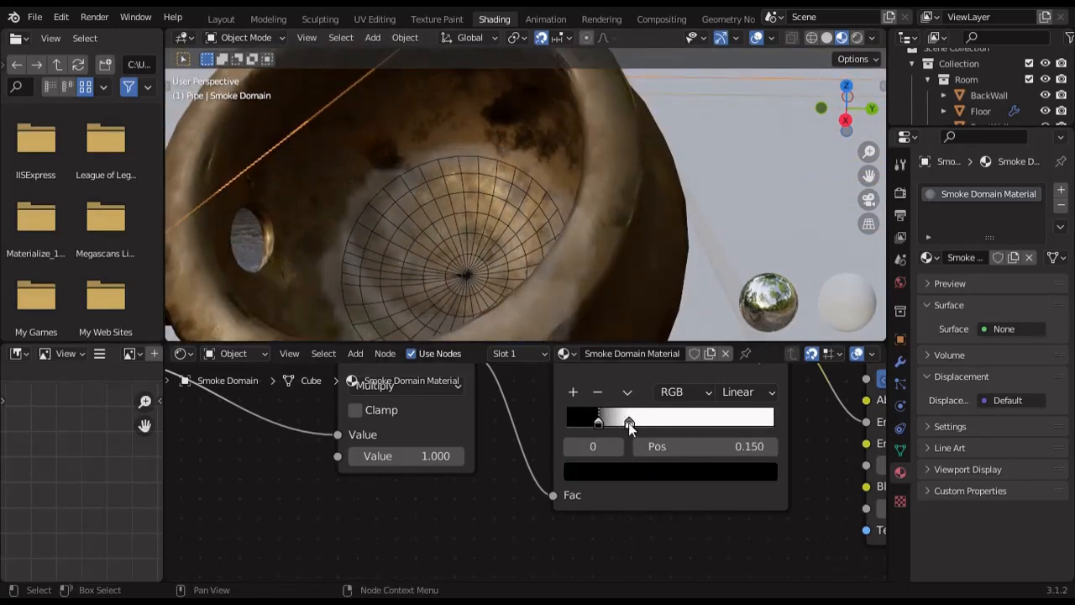
Step: Set the ColorRamp's white stop to position 0.2
{"action": "left_click", "coordinate": [629, 424]}
{"action": "left_click", "coordinate": [689, 450]}
{"action": "type", "text": "0.2"}
{"action": "key", "text": "Return"}
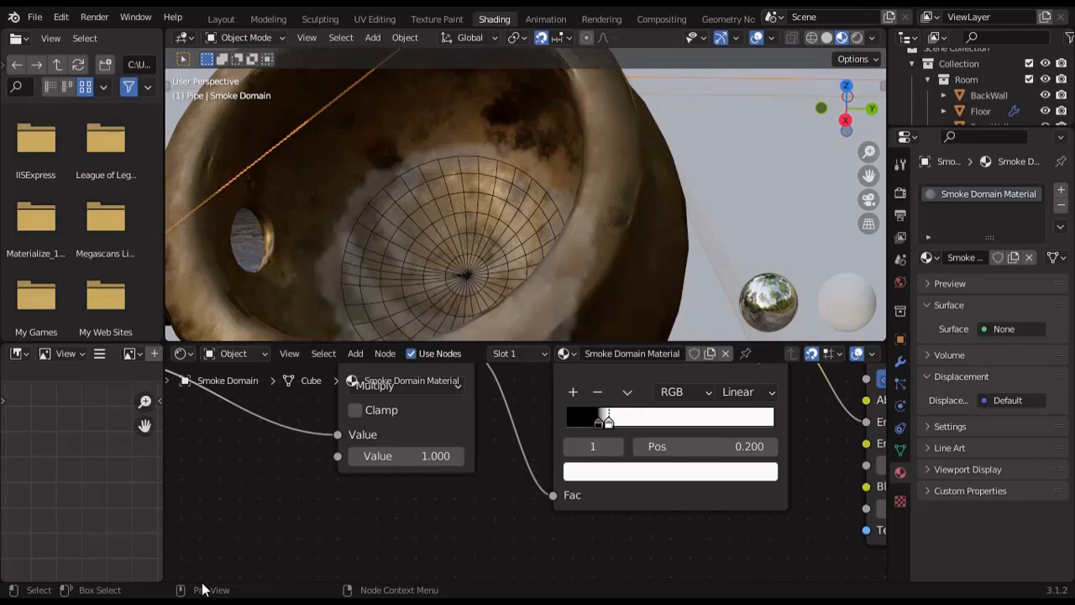
Step: Set the ColorRamp's black stop to position 0.05 and its white stop to position 0.15
{"action": "left_click", "coordinate": [593, 427]}
{"action": "left_click", "coordinate": [697, 446]}
{"action": "type", "text": "0.05"}
{"action": "key", "text": "Return"}
{"action": "left_click", "coordinate": [606, 422]}
{"action": "left_click", "coordinate": [697, 446]}
{"action": "type", "text": "0.15"}
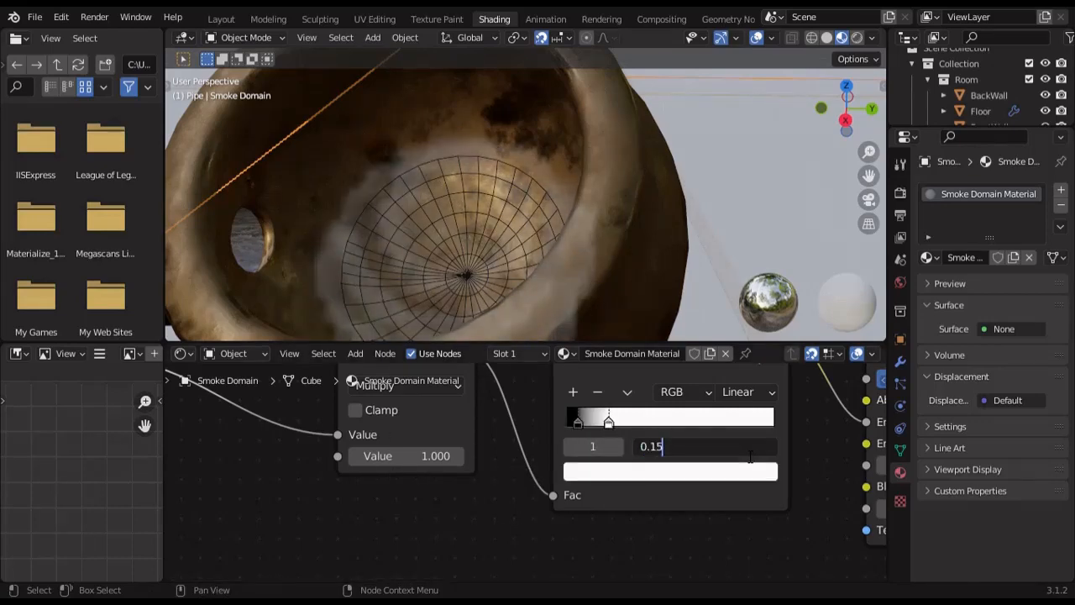
{"action": "key", "text": "Return"}
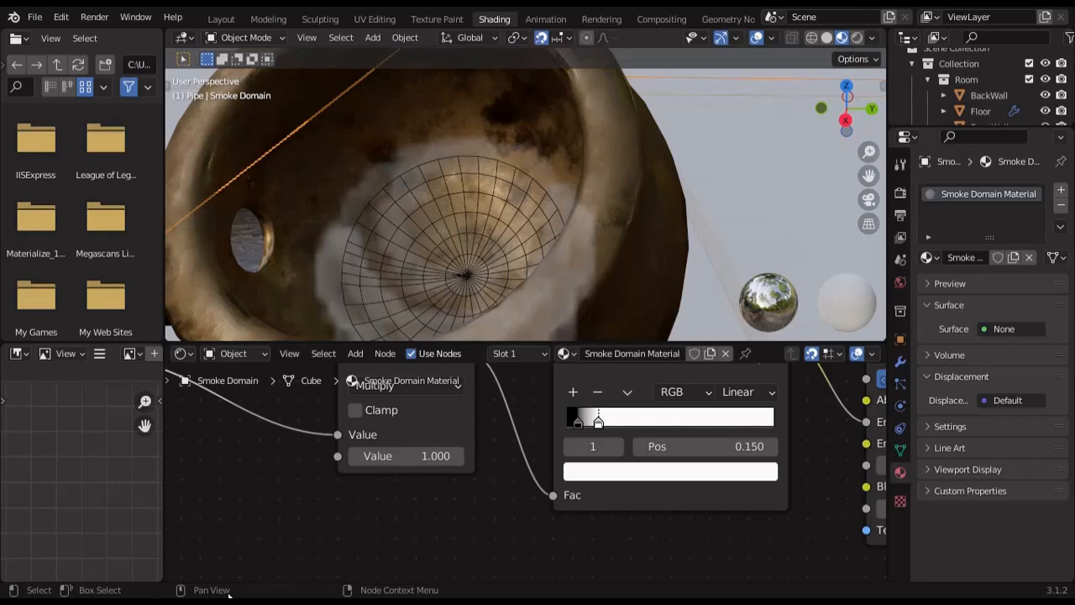
Step: Duplicate the Multiply node and insert the copy between Volume Info and the original Multiply node
{"action": "scroll", "coordinate": [499, 538], "scroll_direction": "down", "scroll_amount": 7}
{"action": "middle_click_drag", "start_coordinate": [447, 436], "coordinate": [564, 420]}
{"action": "left_click", "coordinate": [565, 420]}
{"action": "key", "text": "shift+d"}
{"action": "left_click", "coordinate": [467, 442]}
{"action": "middle_click_drag", "start_coordinate": [327, 522], "coordinate": [409, 507]}
Step: Add a Light Path node below Volume Info and connect Is Camera Ray to the first Multiply node's second value
{"action": "key", "text": "shift+a"}
{"action": "left_click", "coordinate": [356, 413]}
{"action": "type", "text": "li"}
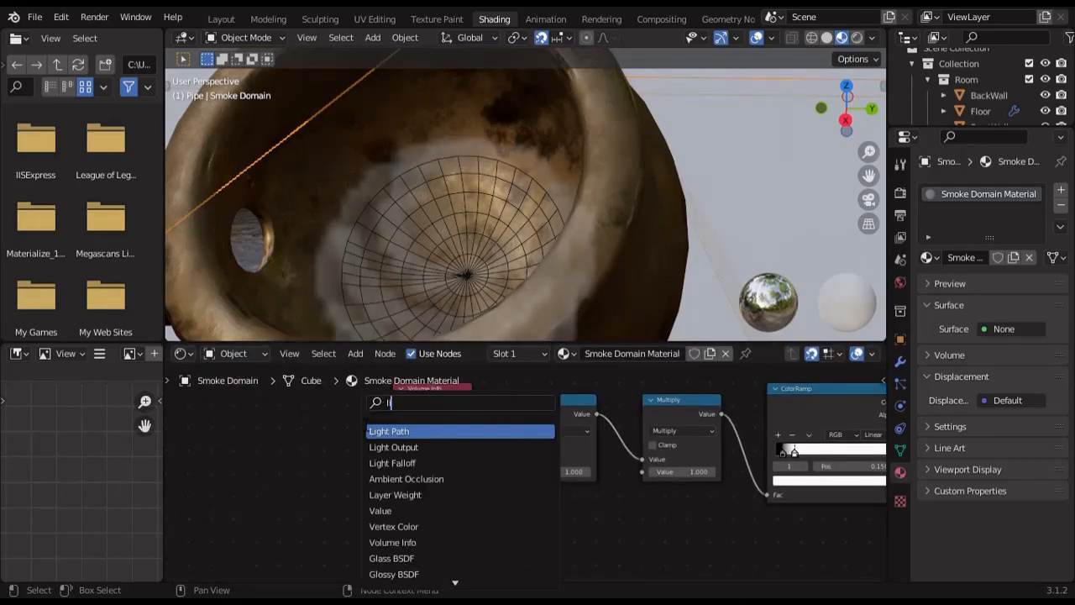
{"action": "left_click", "coordinate": [427, 435]}
{"action": "left_click", "coordinate": [464, 498]}
{"action": "left_click_drag", "start_coordinate": [471, 494], "coordinate": [518, 478]}
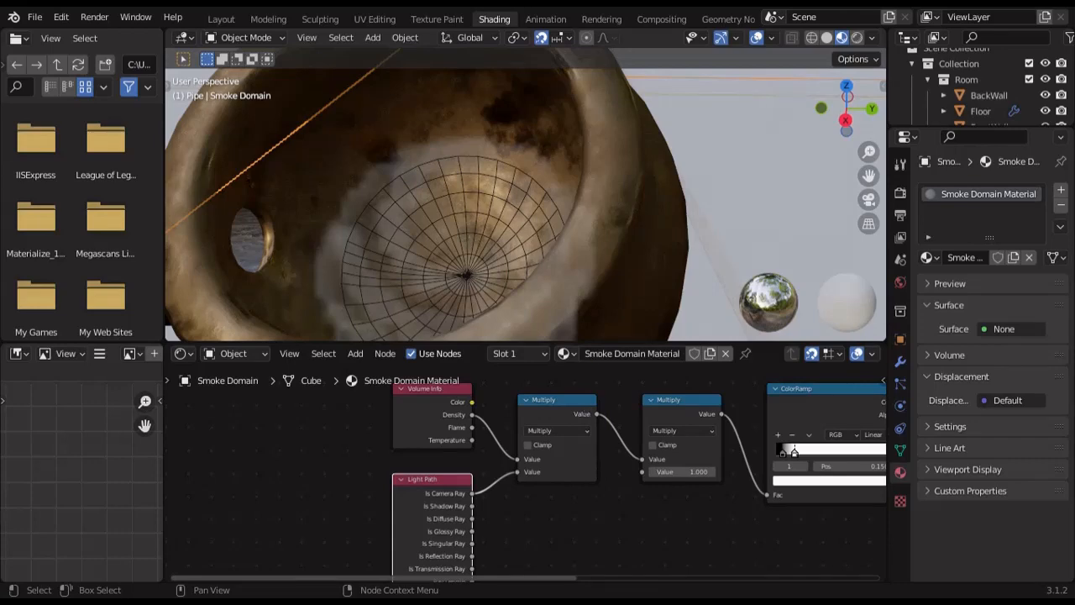
Step: Return to the Layout workspace and free the smoke domain's baked data
{"action": "scroll", "coordinate": [523, 247], "scroll_direction": "down", "scroll_amount": 10}
{"action": "key", "text": "Tab"}
{"action": "key", "text": "Tab"}
{"action": "left_click", "coordinate": [222, 18]}
{"action": "mouse_move", "coordinate": [495, 245]}
{"action": "middle_mouse_down"}
{"action": "mouse_move", "coordinate": [512, 264]}
{"action": "mouse_move", "coordinate": [493, 178]}
{"action": "middle_mouse_up"}
{"action": "scroll", "coordinate": [494, 182], "scroll_direction": "down", "scroll_amount": 2}
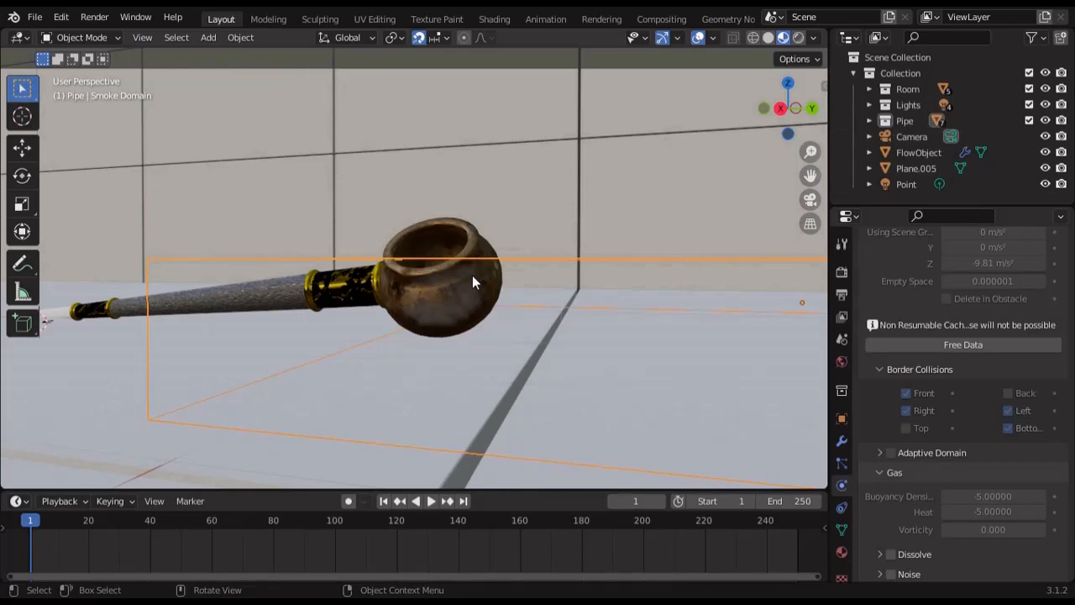
{"action": "middle_click_drag", "start_coordinate": [471, 281], "coordinate": [579, 315]}
{"action": "left_click", "coordinate": [963, 344]}
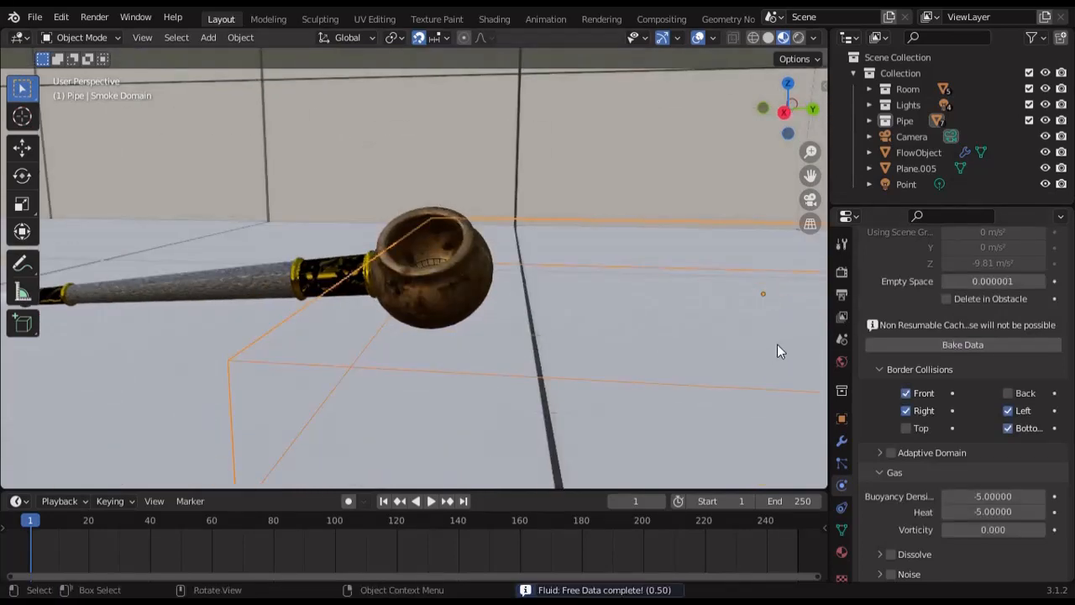
Step: Rotate the flow object inside the pipe bowl from the back view in wireframe and scale it to 0.9
{"action": "middle_click_drag", "start_coordinate": [777, 344], "coordinate": [679, 347]}
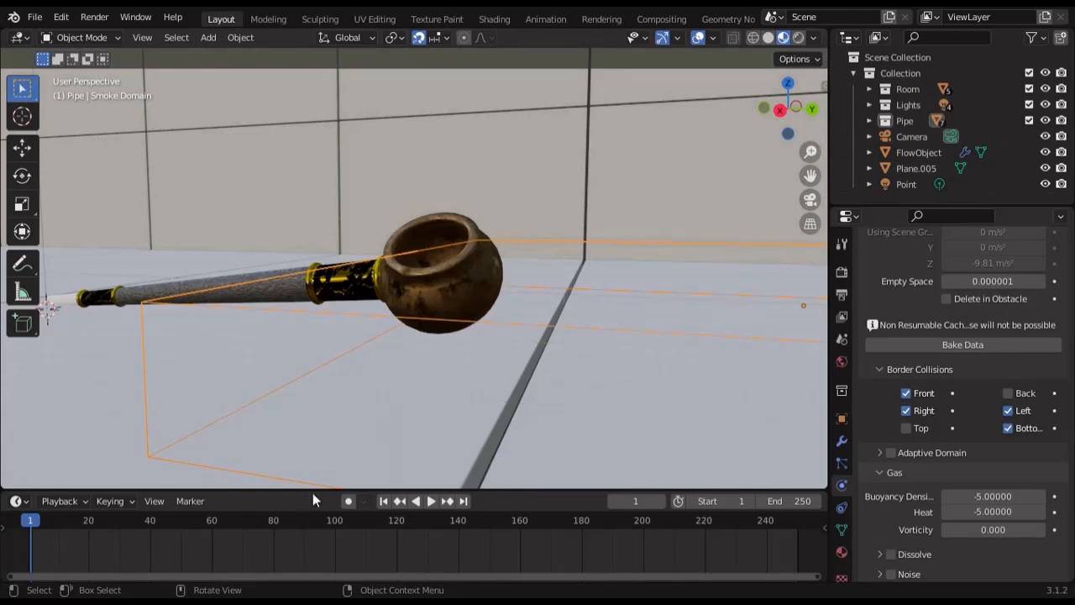
{"action": "scroll", "coordinate": [871, 396], "scroll_direction": "down", "scroll_amount": 1}
{"action": "middle_click_drag", "start_coordinate": [563, 327], "coordinate": [445, 244]}
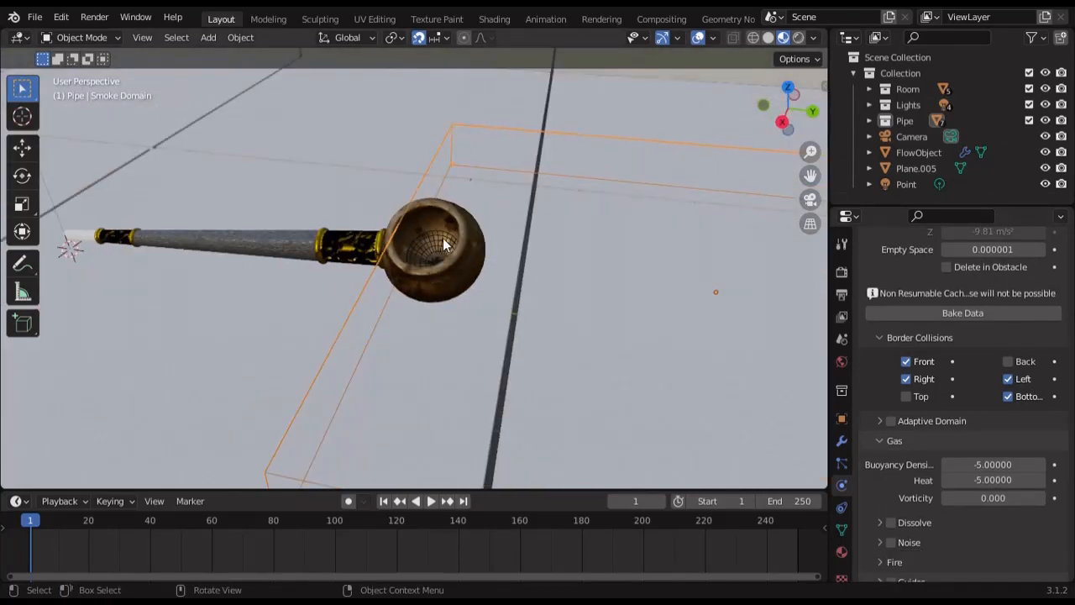
{"action": "left_click", "coordinate": [445, 244]}
{"action": "key", "text": "ctrl+KP_1"}
{"action": "key", "text": "shift+z"}
{"action": "scroll", "coordinate": [585, 255], "scroll_direction": "up", "scroll_amount": 4}
{"action": "middle_click_drag", "start_coordinate": [585, 255], "coordinate": [518, 311], "text": "shift"}
{"action": "key", "text": "r"}
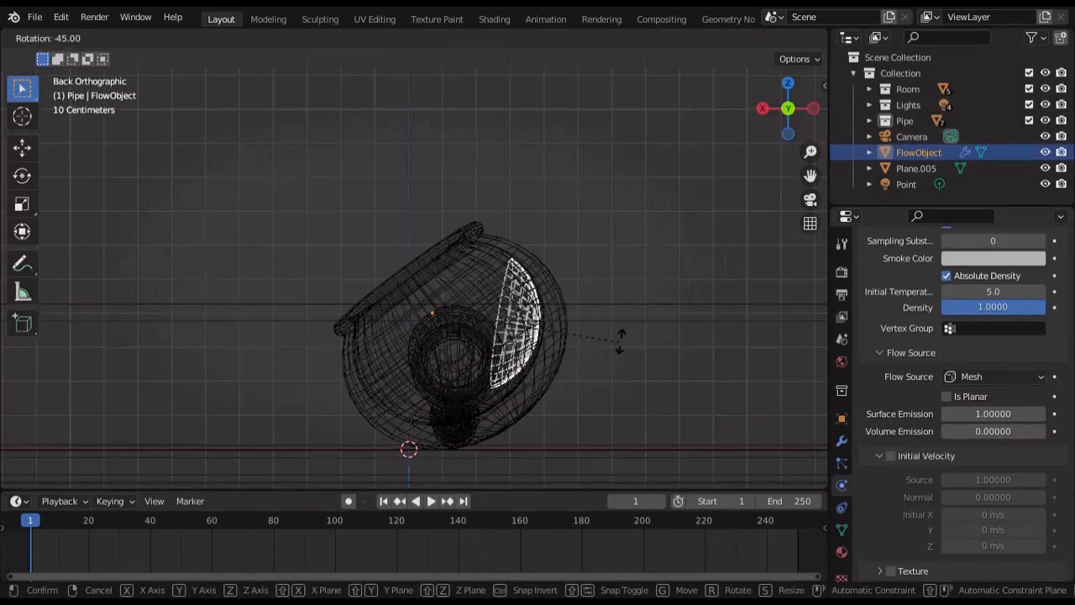
{"action": "left_click", "coordinate": [640, 300]}
{"action": "type", "text": "s.9"}
{"action": "key", "text": "Return"}
Step: Move the flow object vertically and along X to fit the bowl's interior, and return to shaded display
{"action": "scroll", "coordinate": [623, 252], "scroll_direction": "up", "scroll_amount": 4}
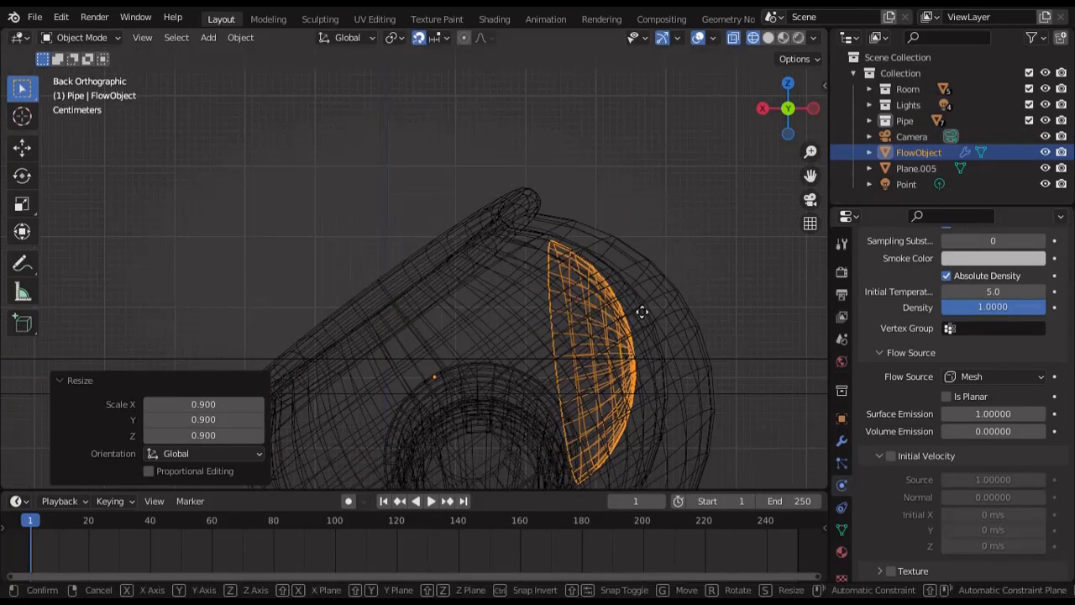
{"action": "key", "text": "z"}
{"action": "left_click", "coordinate": [653, 314]}
{"action": "key", "text": "g"}
{"action": "key", "text": "x"}
{"action": "left_click", "coordinate": [669, 321]}
{"action": "middle_click_drag", "start_coordinate": [670, 322], "coordinate": [576, 346]}
{"action": "key", "text": "shift+z"}
Step: Close the flow object's open rim by extruding its edge loop inward and merging the new edges at center
{"action": "key", "text": "Tab"}
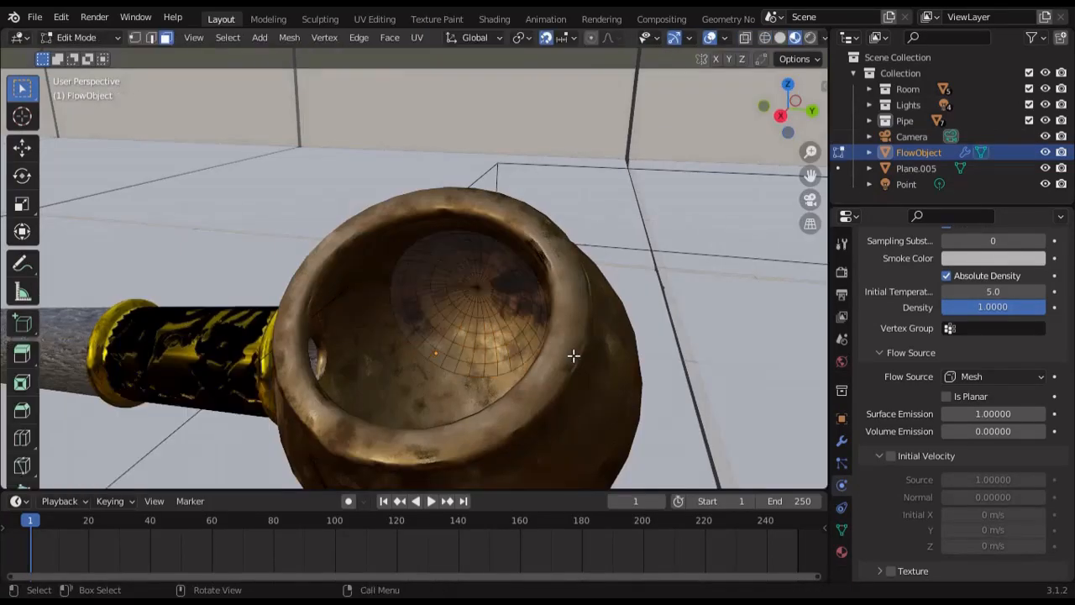
{"action": "key", "text": "2"}
{"action": "scroll", "coordinate": [411, 294], "scroll_direction": "up", "scroll_amount": 3}
{"action": "left_click", "coordinate": [379, 298], "text": "alt"}
{"action": "key", "text": "e"}
{"action": "key", "text": "s"}
{"action": "left_click", "coordinate": [608, 280]}
{"action": "key", "text": "m"}
{"action": "left_click", "coordinate": [609, 281]}
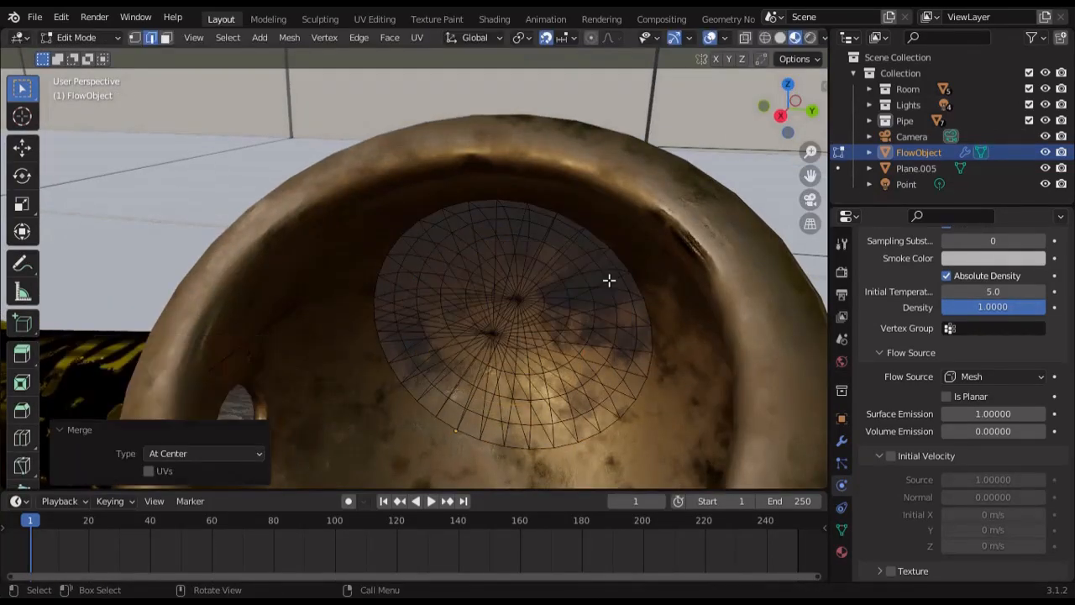
{"action": "key", "text": "Tab"}
Step: Remove the material slots from the flow object
{"action": "scroll", "coordinate": [603, 286], "scroll_direction": "down", "scroll_amount": 3}
{"action": "mouse_move", "coordinate": [582, 301]}
{"action": "middle_mouse_down"}
{"action": "mouse_move", "coordinate": [514, 351]}
{"action": "mouse_move", "coordinate": [592, 313]}
{"action": "middle_mouse_up"}
{"action": "left_click", "coordinate": [676, 250]}
{"action": "left_click", "coordinate": [521, 312]}
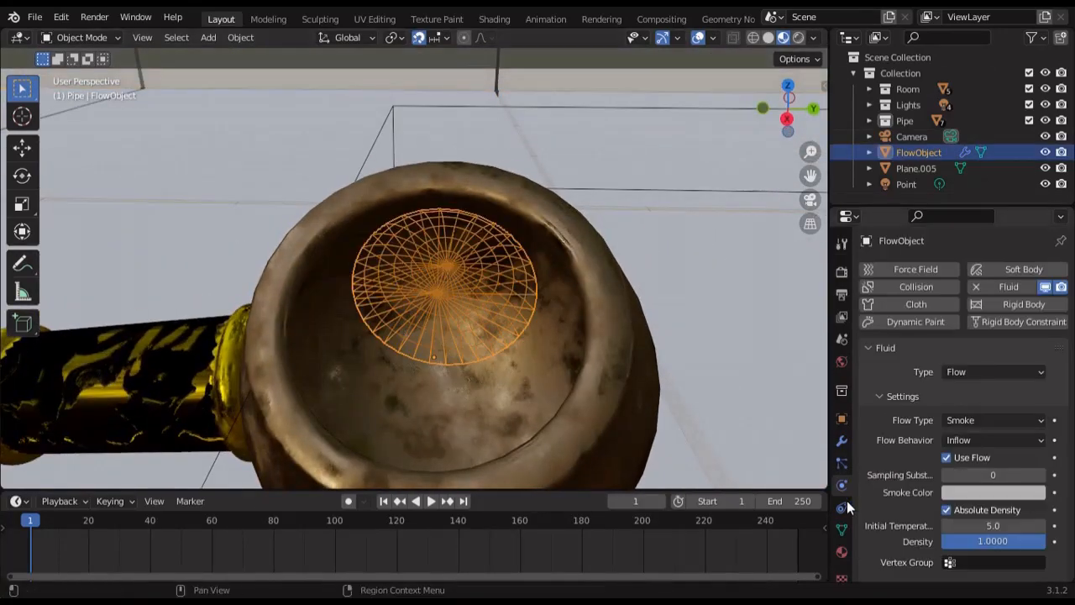
{"action": "left_click", "coordinate": [841, 552]}
{"action": "left_click", "coordinate": [1060, 284]}
{"action": "left_click", "coordinate": [1060, 283]}
{"action": "scroll", "coordinate": [691, 372], "scroll_direction": "down", "scroll_amount": 4}
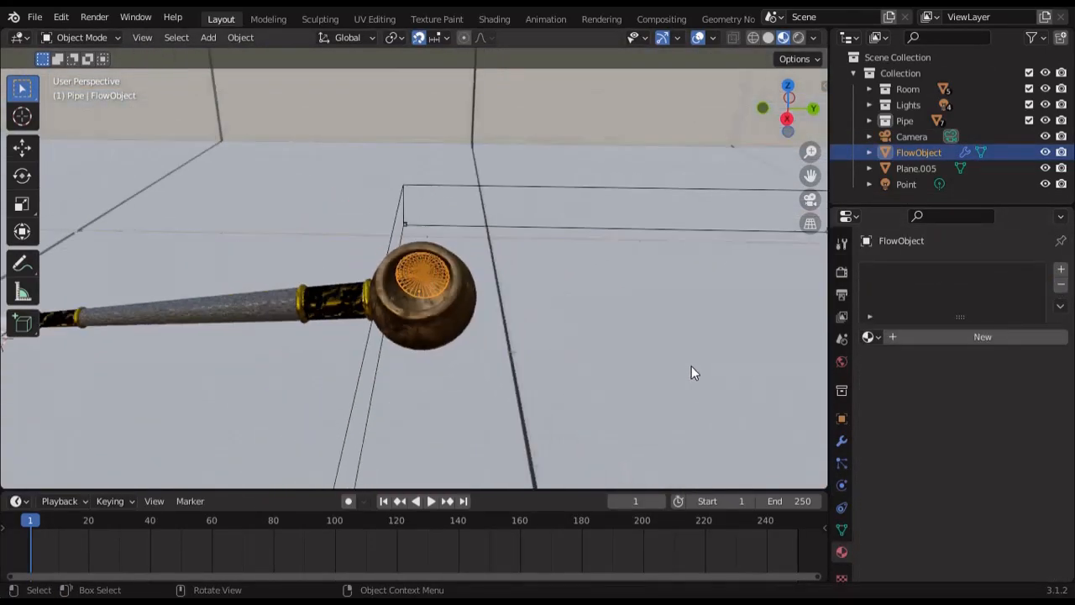
Step: Delete Plane.005 and the point light near the pipe's mouthpiece, working from the top view
{"action": "scroll", "coordinate": [691, 371], "scroll_direction": "down", "scroll_amount": 5}
{"action": "middle_click_drag", "start_coordinate": [672, 342], "coordinate": [597, 335]}
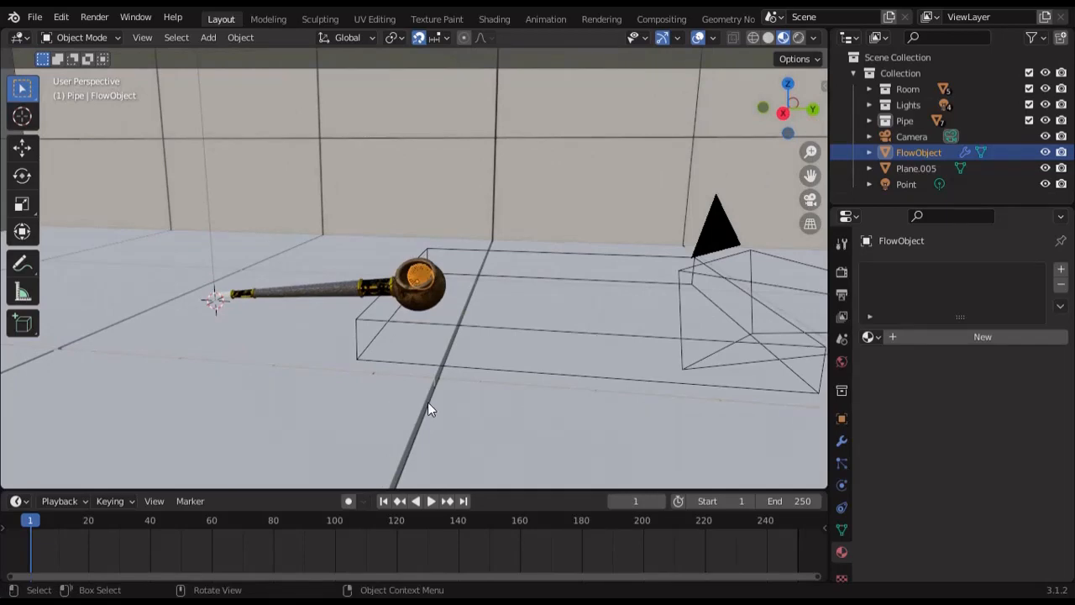
{"action": "scroll", "coordinate": [427, 401], "scroll_direction": "down", "scroll_amount": 3}
{"action": "middle_click_drag", "start_coordinate": [427, 401], "coordinate": [428, 429]}
{"action": "scroll", "coordinate": [427, 429], "scroll_direction": "up", "scroll_amount": 5}
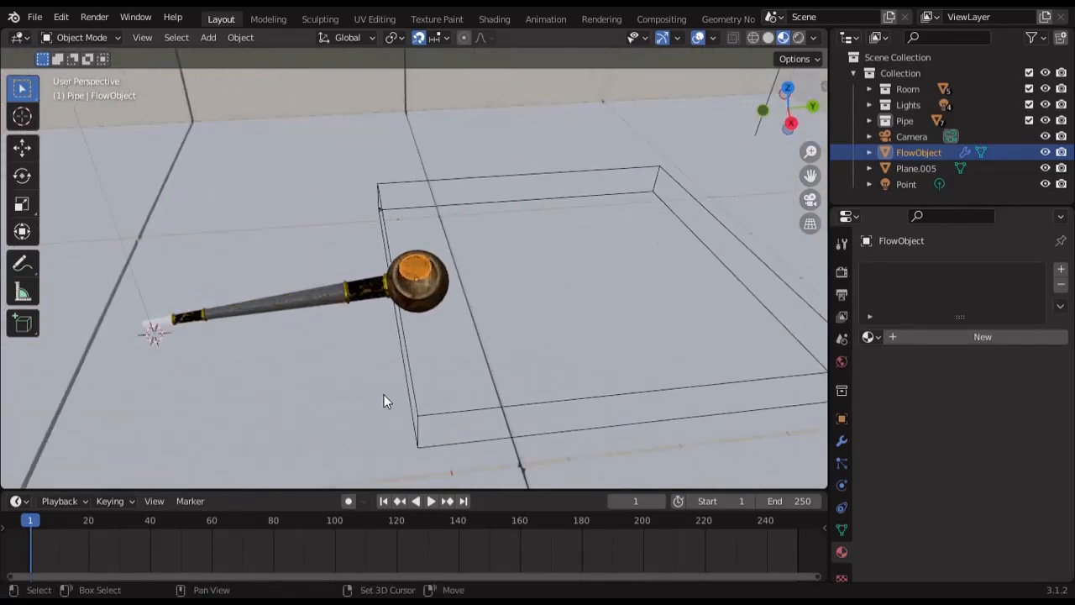
{"action": "middle_click_drag", "start_coordinate": [384, 396], "coordinate": [606, 388], "text": "shift"}
{"action": "left_click", "coordinate": [789, 86]}
{"action": "key", "text": "shift+a"}
{"action": "key", "text": "Escape"}
{"action": "left_click", "coordinate": [449, 275]}
{"action": "key", "text": "Delete"}
{"action": "left_click", "coordinate": [427, 283]}
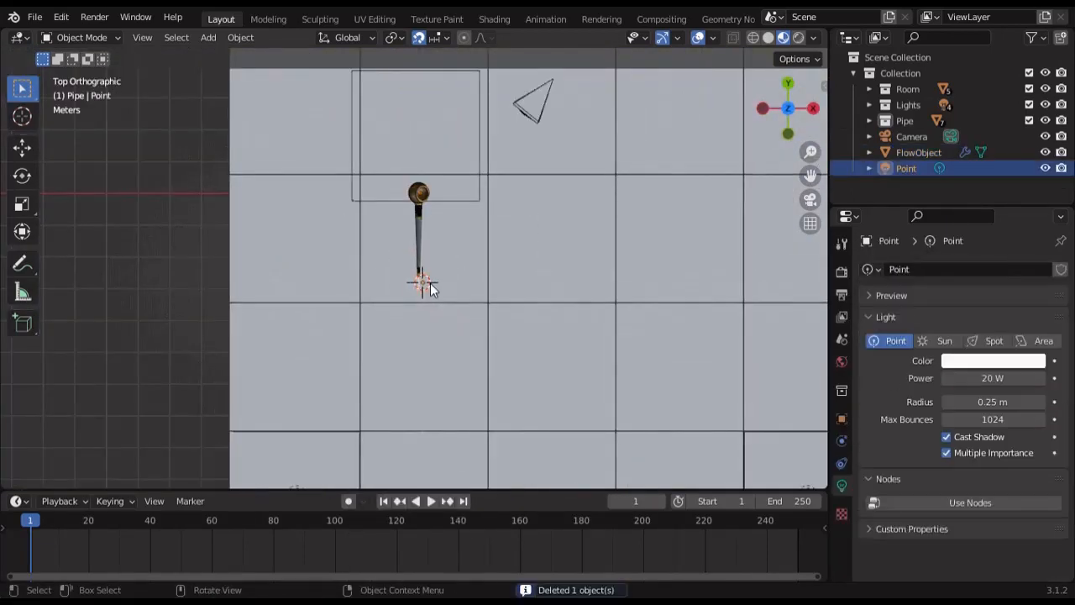
{"action": "key", "text": "Delete"}
Step: Add a plane at the 3D cursor and scale it to 0.1 along Y to form a strip
{"action": "key", "text": "shift+a"}
{"action": "left_click", "coordinate": [617, 274]}
{"action": "scroll", "coordinate": [484, 307], "scroll_direction": "up", "scroll_amount": 4}
{"action": "key", "text": "s"}
{"action": "key", "text": "y"}
{"action": "left_click", "coordinate": [440, 300]}
{"action": "scroll", "coordinate": [514, 309], "scroll_direction": "up", "scroll_amount": 8}
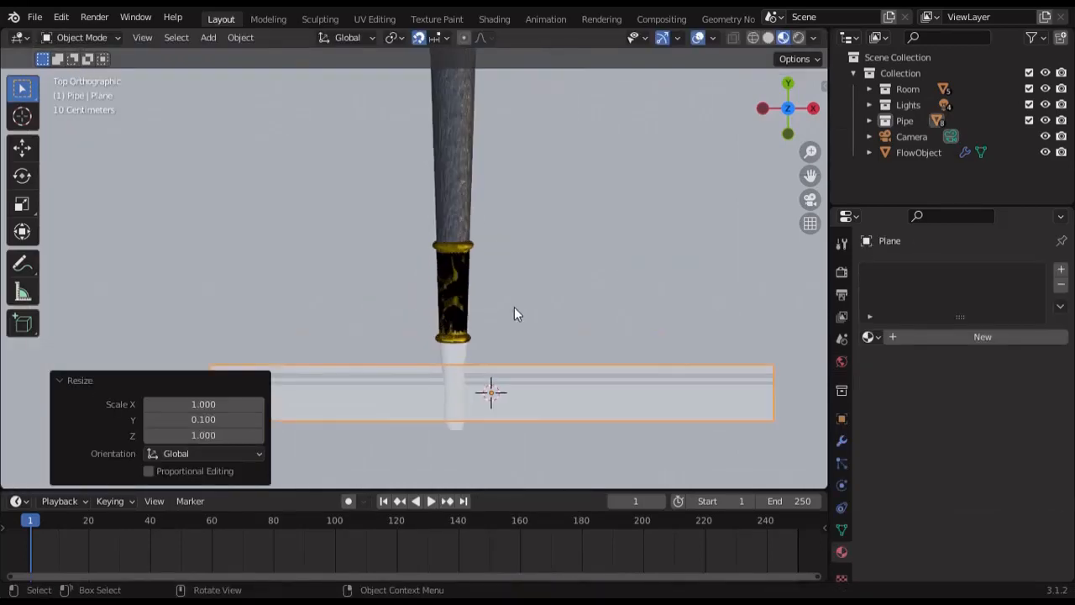
Step: Move the strip along Y onto the floor seam near the mouthpiece, finishing with a 0.07 m adjustment
{"action": "middle_click_drag", "start_coordinate": [515, 311], "coordinate": [529, 117], "text": "shift"}
{"action": "key", "text": "g"}
{"action": "key", "text": "y"}
{"action": "left_click", "coordinate": [531, 302]}
{"action": "key", "text": "shift+z"}
{"action": "middle_click_drag", "start_coordinate": [529, 295], "coordinate": [459, 176], "text": "shift"}
{"action": "scroll", "coordinate": [459, 177], "scroll_direction": "up", "scroll_amount": 9}
{"action": "key", "text": "g"}
{"action": "key", "text": "y"}
{"action": "left_click", "coordinate": [600, 168]}
Step: Scale the strip to 0.2 to narrow it to the seam, and stretch it along X across the floor
{"action": "key", "text": "s"}
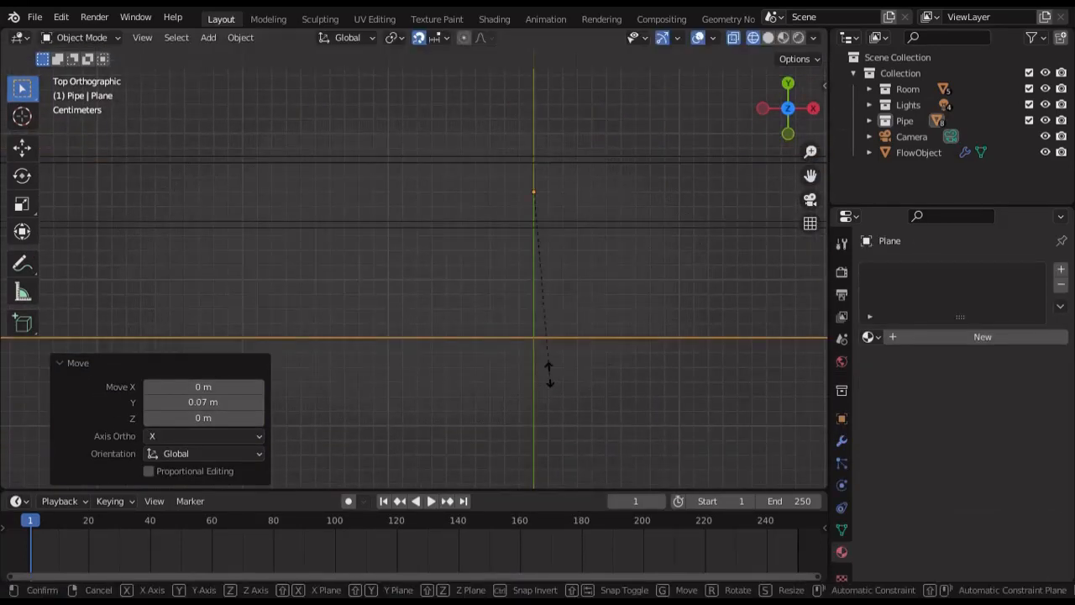
{"action": "left_click", "coordinate": [538, 214]}
{"action": "scroll", "coordinate": [540, 230], "scroll_direction": "down", "scroll_amount": 8}
{"action": "key", "text": "s"}
{"action": "key", "text": "x"}
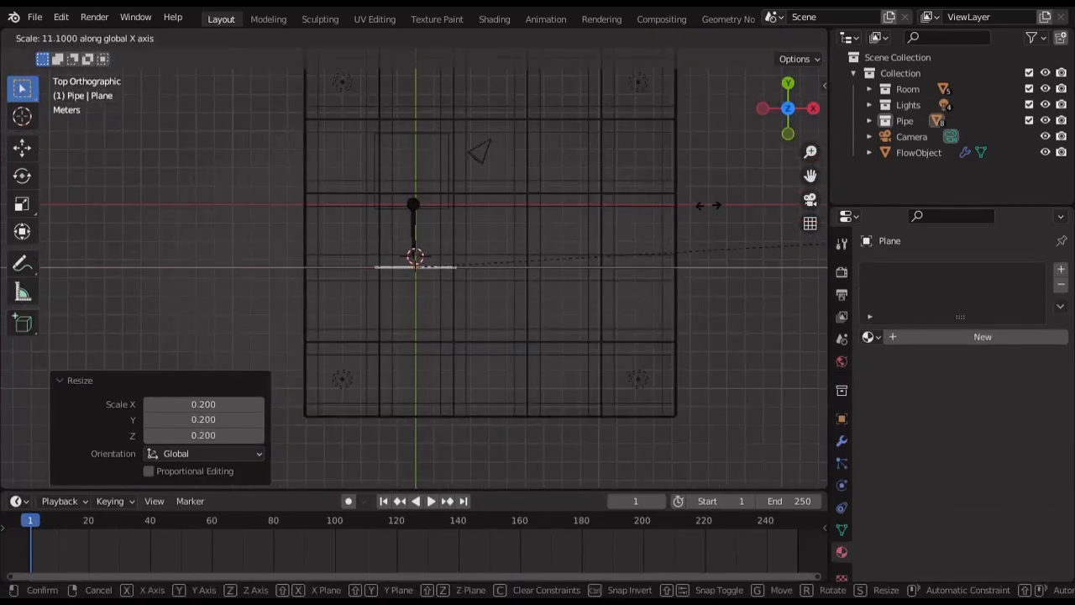
{"action": "left_click", "coordinate": [204, 242]}
Step: Move the strip 5 m along X towards the room's middle and enlarge it further across the floor
{"action": "scroll", "coordinate": [398, 281], "scroll_direction": "up", "scroll_amount": 5}
{"action": "key", "text": "g"}
{"action": "key", "text": "x"}
{"action": "left_click", "coordinate": [634, 271]}
{"action": "scroll", "coordinate": [622, 266], "scroll_direction": "down", "scroll_amount": 9}
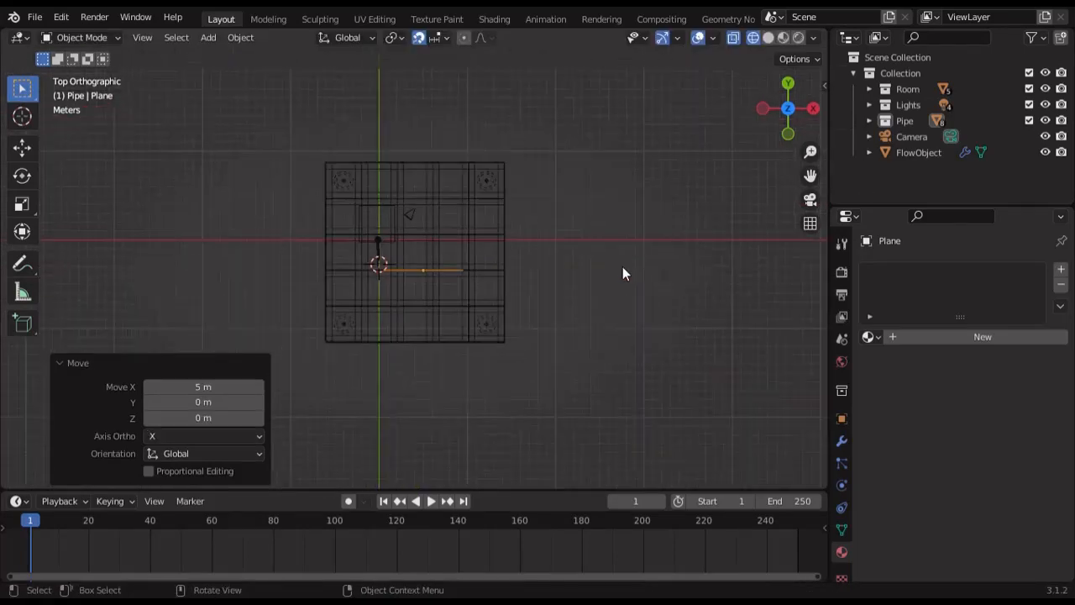
{"action": "scroll", "coordinate": [622, 266], "scroll_direction": "up", "scroll_amount": 3}
{"action": "key", "text": "s"}
{"action": "left_click", "coordinate": [740, 267]}
Step: Move the strip -1 m along X and scale it to 1.1 along X to span the room
{"action": "scroll", "coordinate": [735, 271], "scroll_direction": "up", "scroll_amount": 6}
{"action": "scroll", "coordinate": [600, 298], "scroll_direction": "down", "scroll_amount": 2}
{"action": "key", "text": "g"}
{"action": "key", "text": "x"}
{"action": "left_click", "coordinate": [579, 304]}
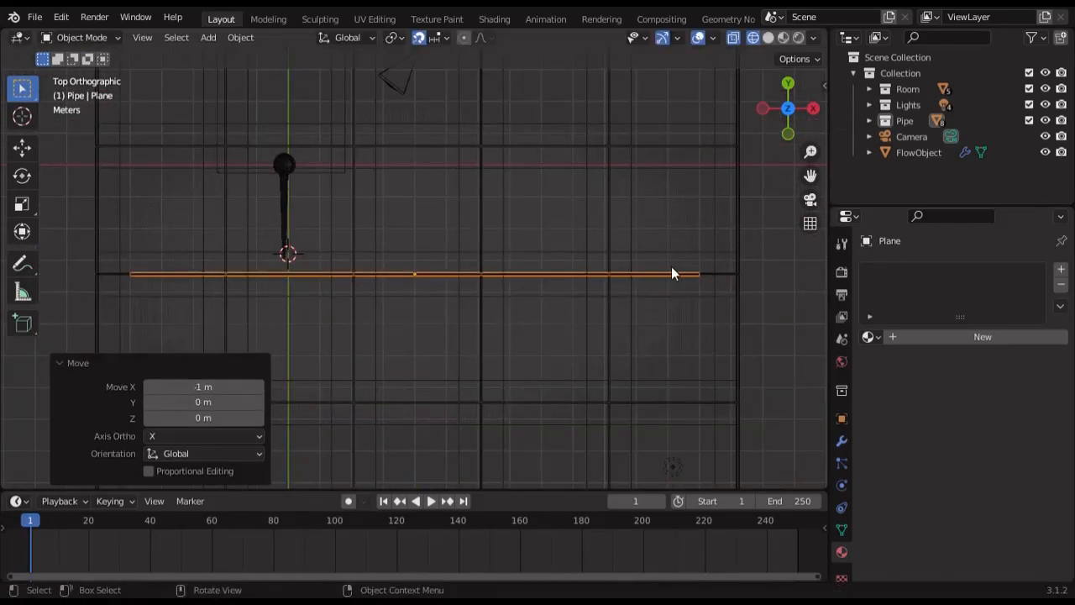
{"action": "key", "text": "s"}
{"action": "key", "text": "x"}
{"action": "left_click", "coordinate": [742, 270]}
{"action": "scroll", "coordinate": [742, 270], "scroll_direction": "down", "scroll_amount": 2}
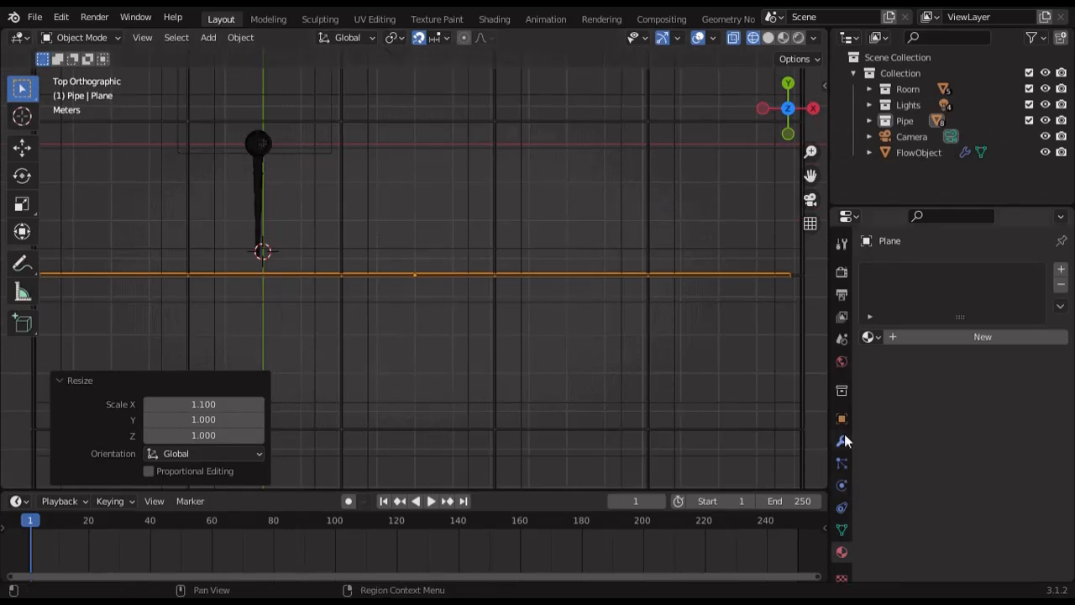
Step: Create a new material for the strip and set its emission color to light cyan at full brightness
{"action": "left_click", "coordinate": [935, 336]}
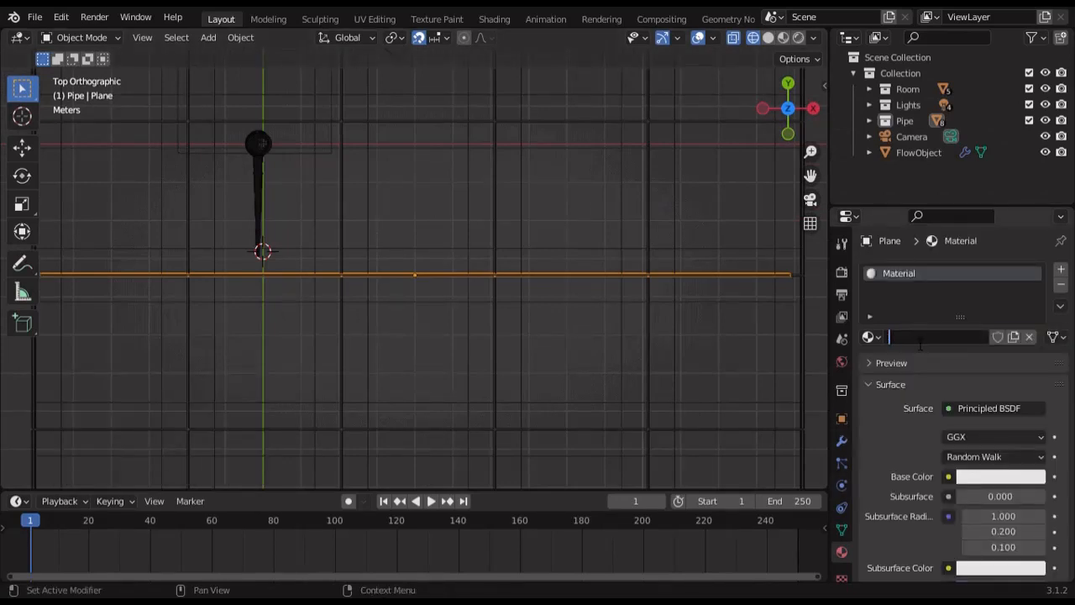
{"action": "scroll", "coordinate": [916, 420], "scroll_direction": "down", "scroll_amount": 10}
{"action": "scroll", "coordinate": [914, 425], "scroll_direction": "up", "scroll_amount": 6}
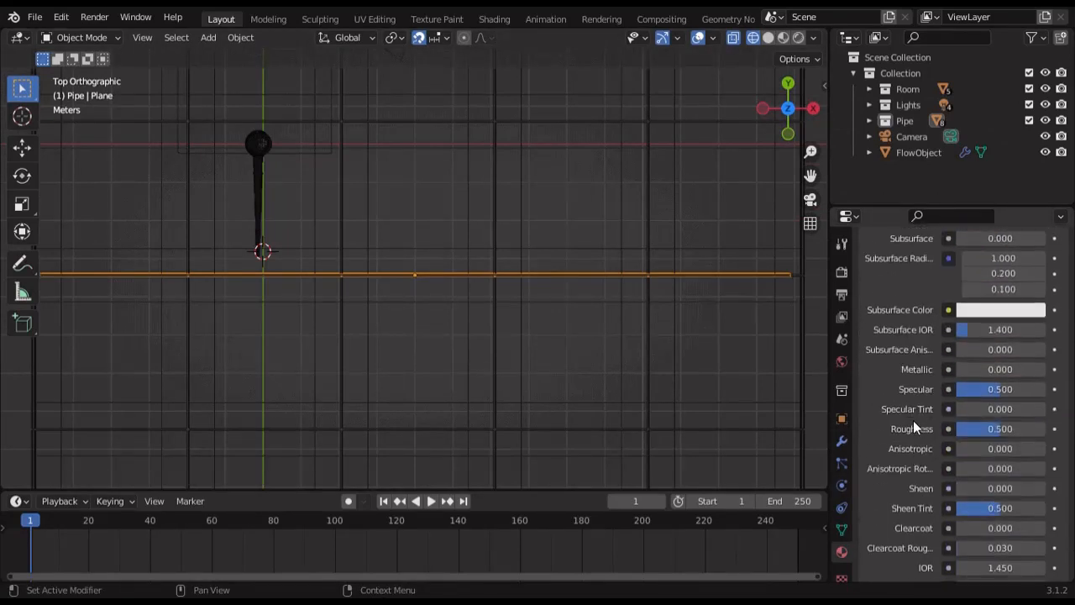
{"action": "scroll", "coordinate": [926, 470], "scroll_direction": "down", "scroll_amount": 2}
{"action": "scroll", "coordinate": [926, 472], "scroll_direction": "down", "scroll_amount": 4}
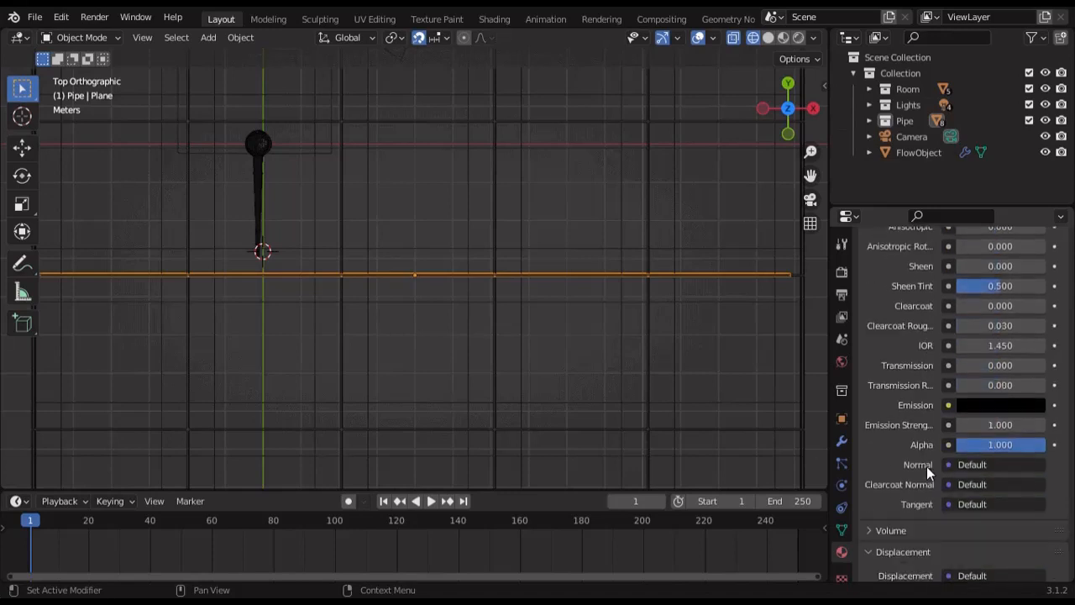
{"action": "left_click", "coordinate": [992, 404]}
{"action": "left_click_drag", "start_coordinate": [1033, 292], "coordinate": [1033, 177]}
{"action": "left_click_drag", "start_coordinate": [955, 236], "coordinate": [965, 217]}
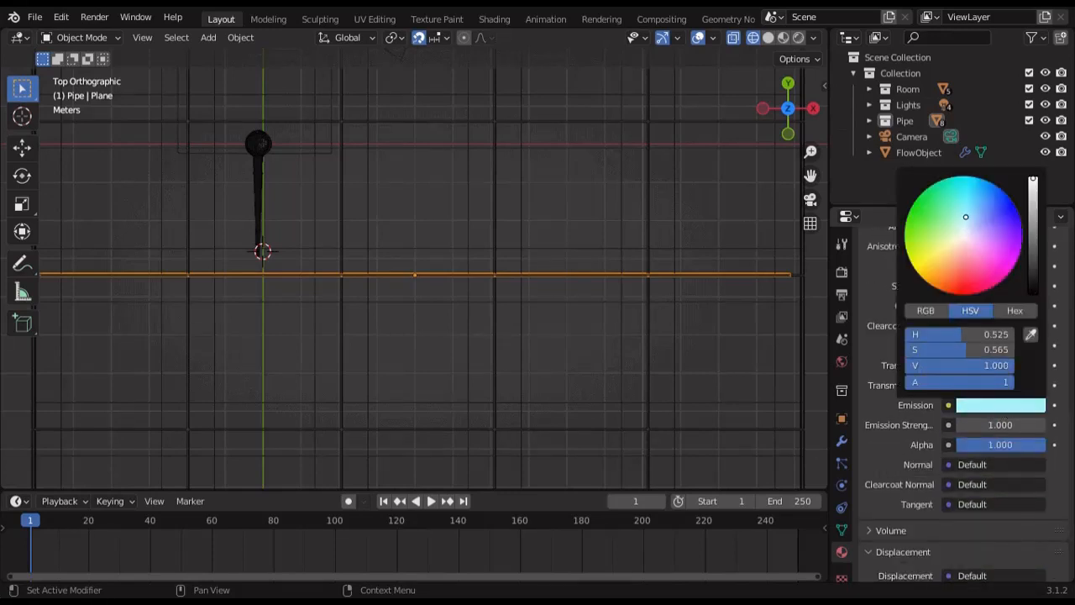
{"action": "type", "text": "0.5"}
{"action": "key", "text": "Return"}
Step: Duplicate the glowing strip 3.8 m along Y towards the next floor seam
{"action": "scroll", "coordinate": [353, 202], "scroll_direction": "up", "scroll_amount": 2}
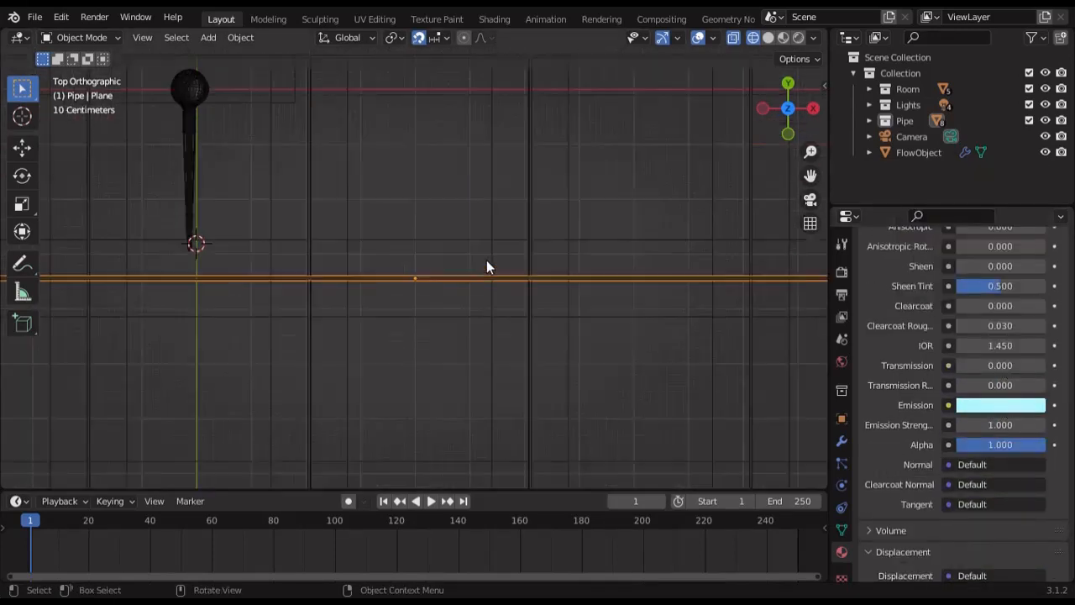
{"action": "middle_click_drag", "start_coordinate": [475, 252], "coordinate": [503, 443], "text": "shift"}
{"action": "key", "text": "shift+d"}
{"action": "key", "text": "y"}
{"action": "left_click", "coordinate": [514, 232]}
Step: Align the duplicated strip with its floor seam by moving it along Y, finishing with a -0.06 m adjustment
{"action": "scroll", "coordinate": [516, 230], "scroll_direction": "up", "scroll_amount": 8}
{"action": "middle_click_drag", "start_coordinate": [515, 230], "coordinate": [547, 338], "text": "shift"}
{"action": "key", "text": "g"}
{"action": "key", "text": "y"}
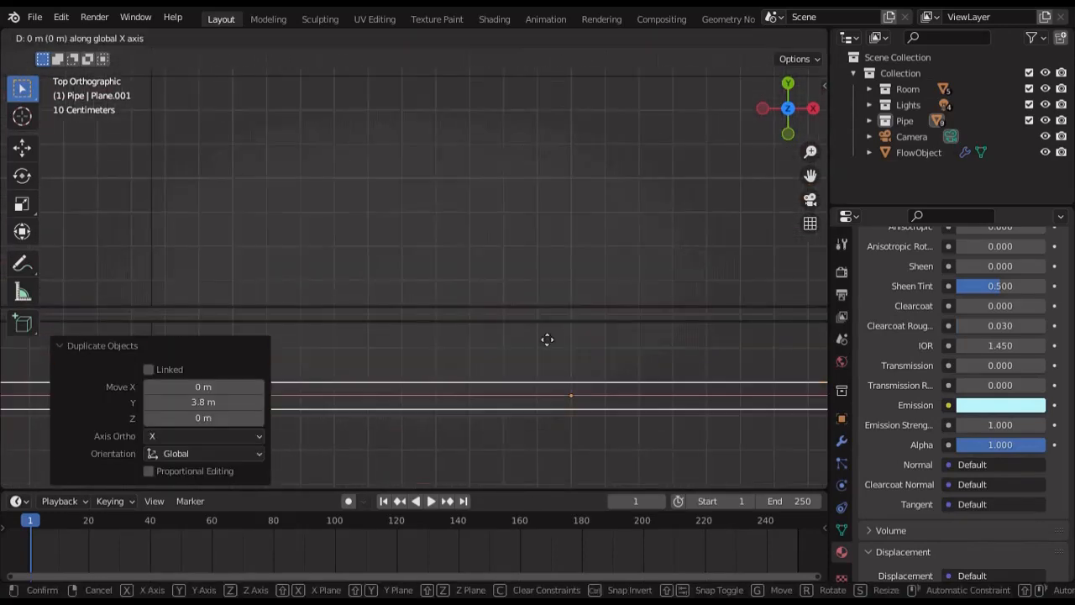
{"action": "left_click", "coordinate": [550, 258]}
{"action": "scroll", "coordinate": [644, 318], "scroll_direction": "up", "scroll_amount": 6}
{"action": "key", "text": "g"}
{"action": "key", "text": "y"}
{"action": "left_click", "coordinate": [573, 342]}
{"action": "scroll", "coordinate": [564, 163], "scroll_direction": "down", "scroll_amount": 4}
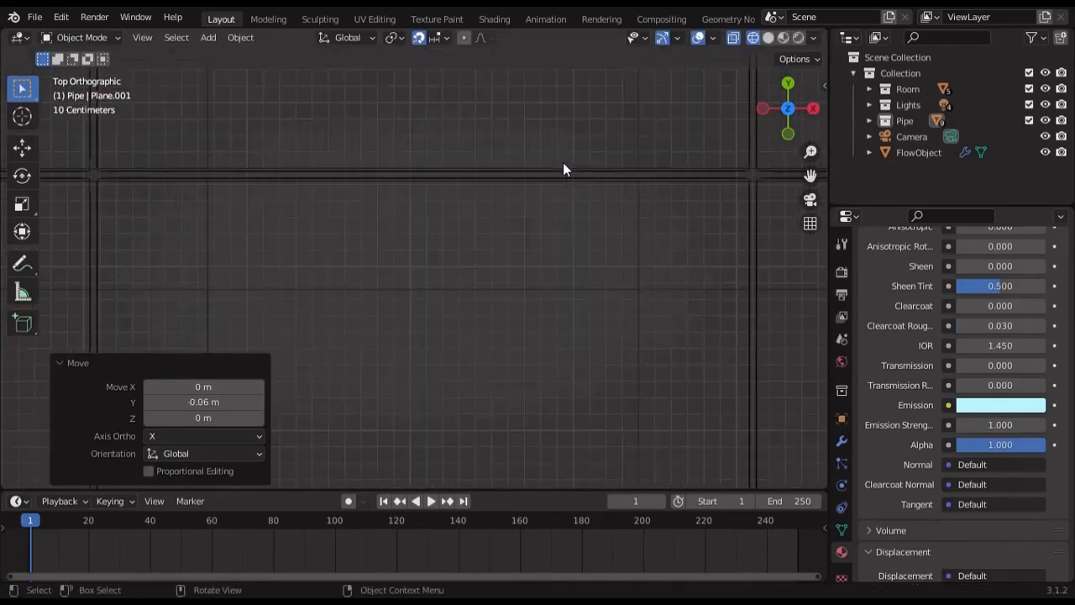
Step: Duplicate the second strip 4 m along Y towards the following floor seam and switch to wireframe display
{"action": "middle_click_drag", "start_coordinate": [563, 163], "coordinate": [424, 130]}
{"action": "key", "text": "KP_7"}
{"action": "scroll", "coordinate": [442, 228], "scroll_direction": "down", "scroll_amount": 5}
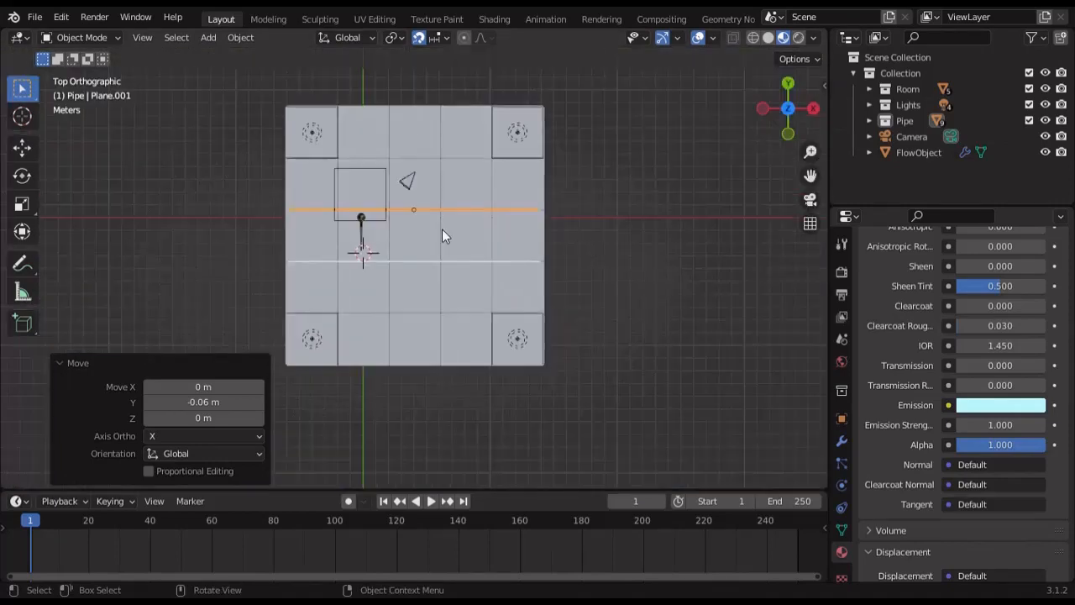
{"action": "middle_click_drag", "start_coordinate": [441, 228], "coordinate": [457, 258], "text": "shift"}
{"action": "scroll", "coordinate": [457, 259], "scroll_direction": "up", "scroll_amount": 6}
{"action": "middle_click_drag", "start_coordinate": [478, 210], "coordinate": [511, 346], "text": "shift"}
{"action": "key", "text": "shift+d"}
{"action": "key", "text": "y"}
{"action": "left_click", "coordinate": [481, 197]}
{"action": "scroll", "coordinate": [462, 206], "scroll_direction": "up", "scroll_amount": 5}
{"action": "key", "text": "shift+z"}
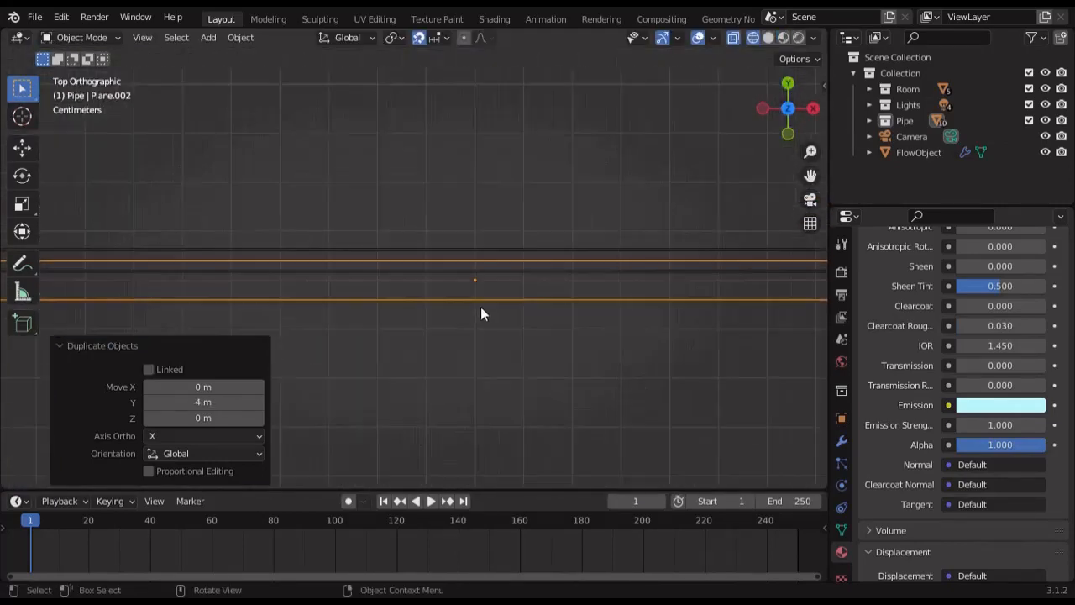
Step: Align the newest duplicated strip with its floor seam by moving it along Y
{"action": "key", "text": "g"}
{"action": "key", "text": "y"}
{"action": "left_click", "coordinate": [568, 331]}
Step: Duplicate the strip -13 m along Y towards the remaining uncovered floor seam
{"action": "scroll", "coordinate": [574, 369], "scroll_direction": "down", "scroll_amount": 14}
{"action": "middle_click_drag", "start_coordinate": [577, 386], "coordinate": [574, 120], "text": "shift"}
{"action": "key", "text": "shift+d"}
{"action": "key", "text": "y"}
{"action": "left_click", "coordinate": [509, 227]}
{"action": "scroll", "coordinate": [510, 430], "scroll_direction": "up", "scroll_amount": 6}
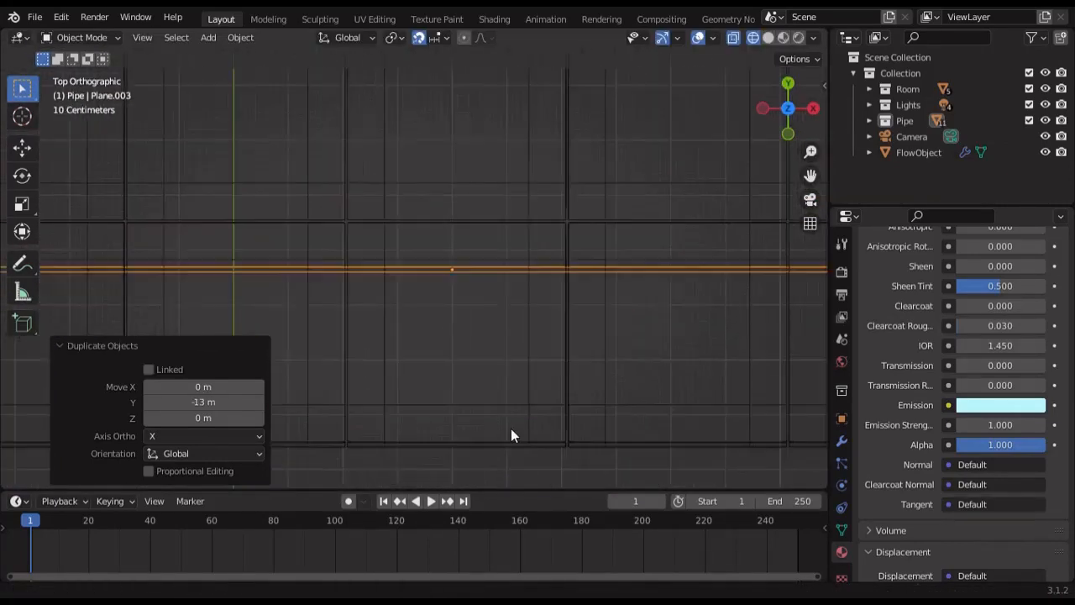
Step: Align the fourth strip with its floor seam by moving it along Y, finishing with a 0.18 m adjustment
{"action": "middle_click_drag", "start_coordinate": [510, 220], "coordinate": [509, 350], "text": "shift"}
{"action": "scroll", "coordinate": [509, 350], "scroll_direction": "up", "scroll_amount": 4}
{"action": "key", "text": "g"}
{"action": "key", "text": "y"}
{"action": "left_click", "coordinate": [507, 193]}
{"action": "scroll", "coordinate": [496, 202], "scroll_direction": "up", "scroll_amount": 4}
{"action": "scroll", "coordinate": [419, 372], "scroll_direction": "up", "scroll_amount": 3}
{"action": "key", "text": "g"}
{"action": "key", "text": "y"}
{"action": "left_click", "coordinate": [556, 178]}
{"action": "scroll", "coordinate": [538, 200], "scroll_direction": "down", "scroll_amount": 16}
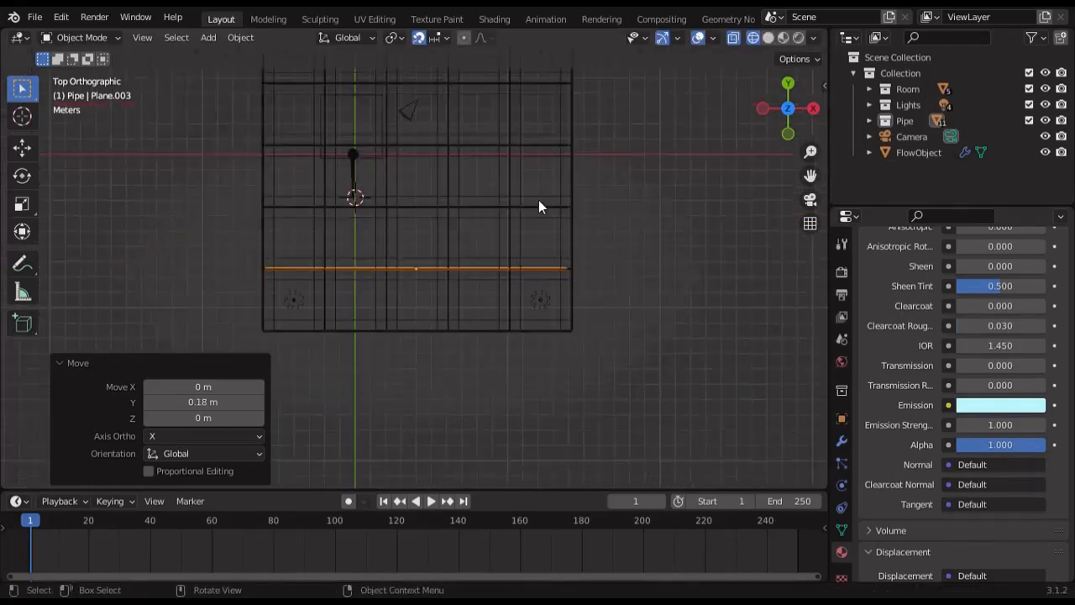
Step: Select all four floor strips in material preview, duplicate them and rotate the copies 90° in the top view
{"action": "scroll", "coordinate": [538, 199], "scroll_direction": "up", "scroll_amount": 2}
{"action": "key", "text": "shift+z"}
{"action": "left_click", "coordinate": [484, 179], "text": "shift"}
{"action": "middle_click_drag", "start_coordinate": [484, 179], "coordinate": [483, 311], "text": "shift"}
{"action": "left_click", "coordinate": [461, 223], "text": "shift"}
{"action": "left_click", "coordinate": [480, 133], "text": "shift"}
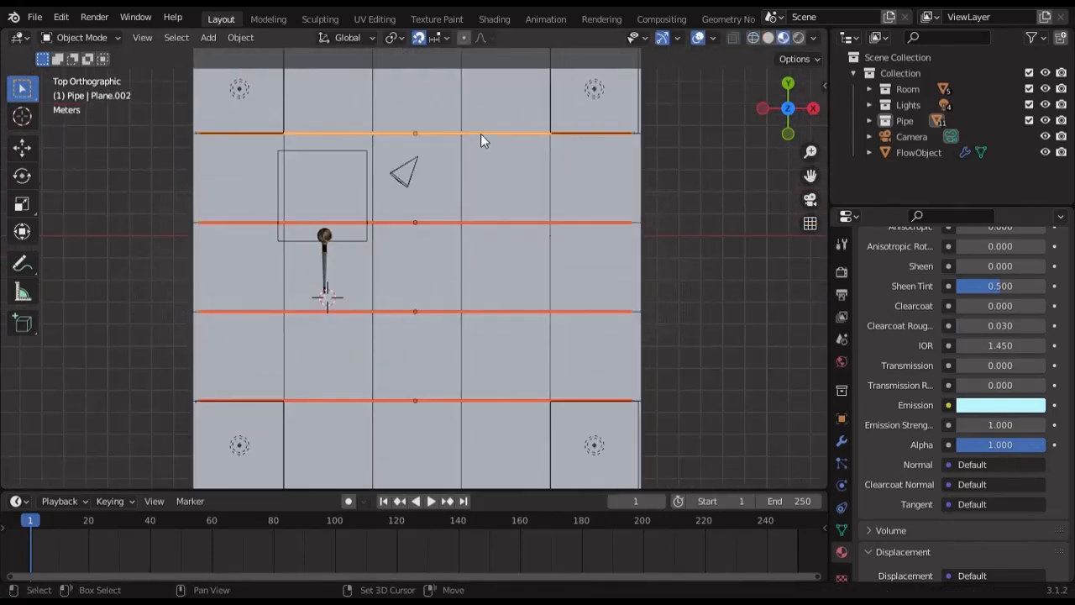
{"action": "scroll", "coordinate": [482, 202], "scroll_direction": "down", "scroll_amount": 3}
{"action": "key", "text": "shift+d"}
{"action": "key", "text": "r"}
{"action": "left_click", "coordinate": [569, 439]}
{"action": "scroll", "coordinate": [636, 318], "scroll_direction": "up", "scroll_amount": 8}
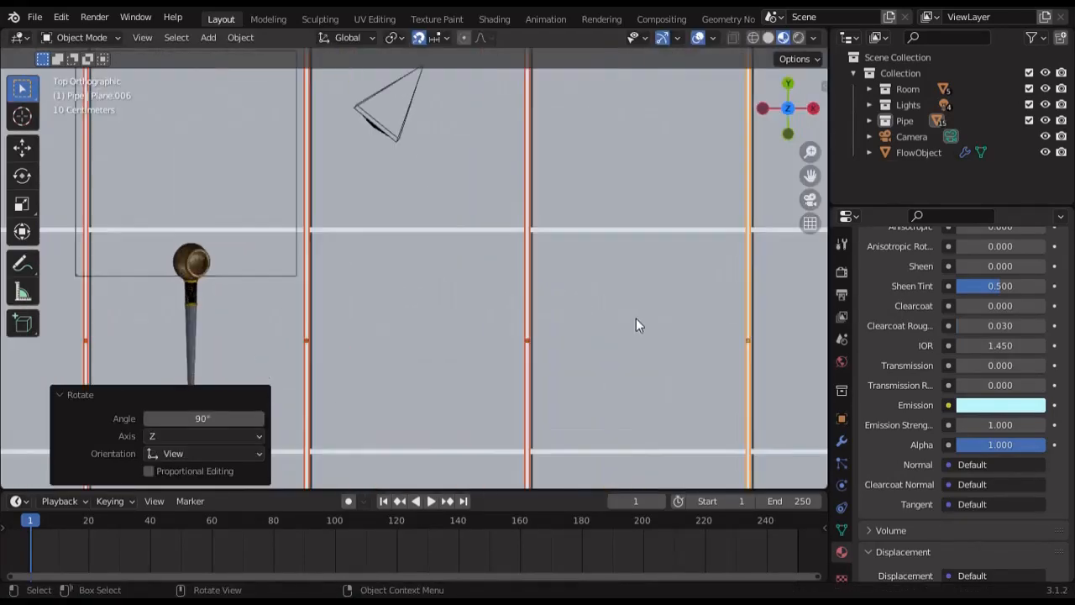
Step: Move the four rotated strips 0.08 m along X to centre them in the perpendicular floor seams
{"action": "key", "text": "g"}
{"action": "key", "text": "x"}
{"action": "left_click", "coordinate": [552, 221]}
{"action": "scroll", "coordinate": [453, 351], "scroll_direction": "down", "scroll_amount": 8}
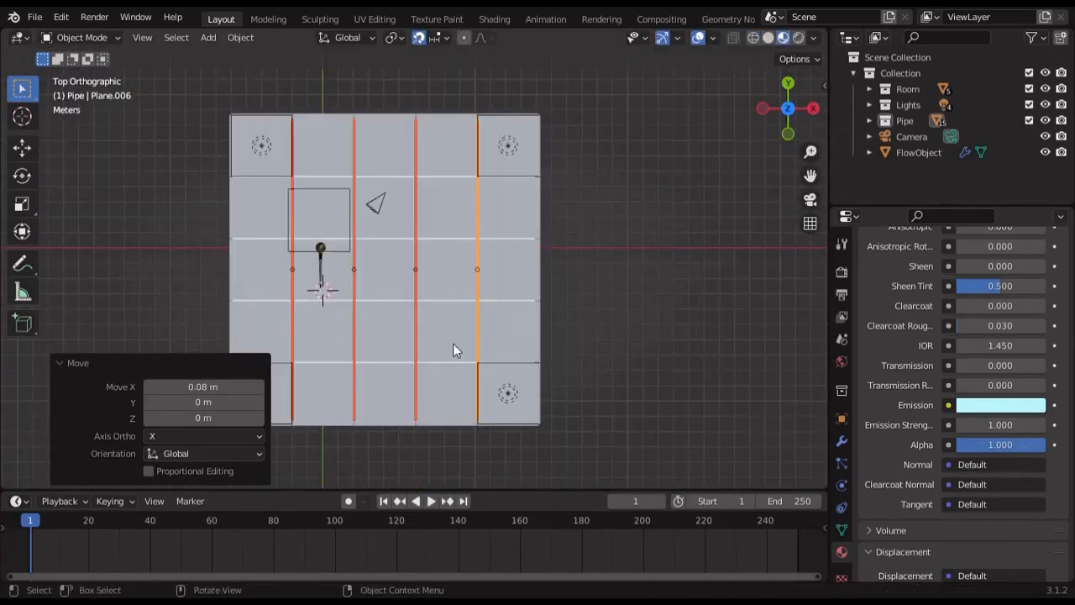
Step: Select all eight floor strips and move them -0.05 m along Z to sink them into the seams
{"action": "left_click", "coordinate": [450, 136]}
{"action": "key", "text": "KP_1"}
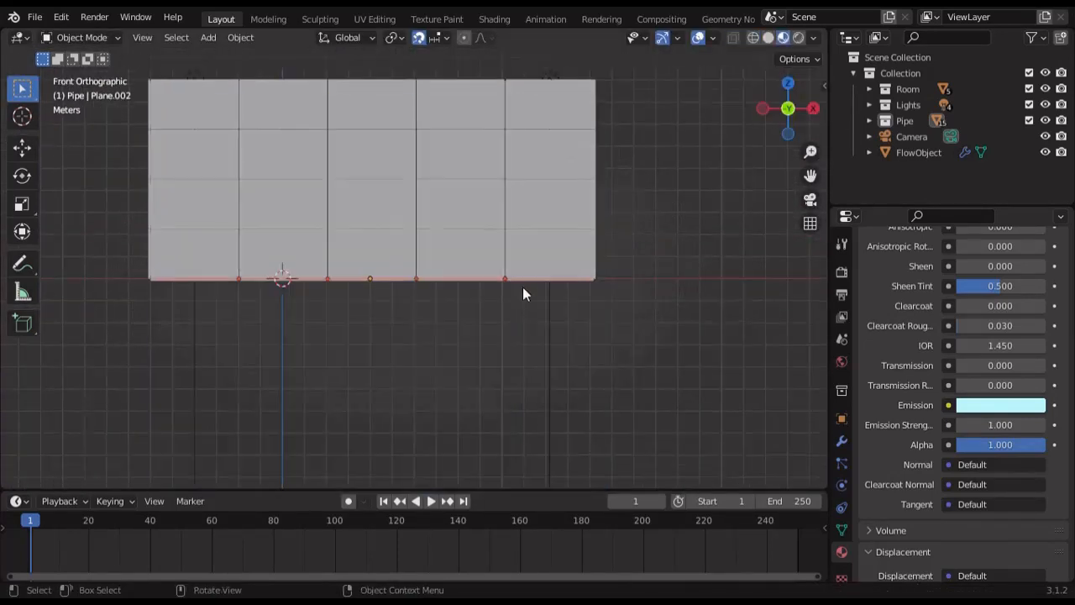
{"action": "scroll", "coordinate": [476, 215], "scroll_direction": "up", "scroll_amount": 6}
{"action": "key", "text": "g"}
{"action": "key", "text": "z"}
{"action": "left_click", "coordinate": [489, 278]}
{"action": "scroll", "coordinate": [489, 278], "scroll_direction": "down", "scroll_amount": 8}
{"action": "mouse_move", "coordinate": [470, 282]}
{"action": "middle_mouse_down"}
{"action": "mouse_move", "coordinate": [333, 324]}
{"action": "mouse_move", "coordinate": [409, 307]}
{"action": "middle_mouse_up"}
{"action": "key", "text": "shift+z"}
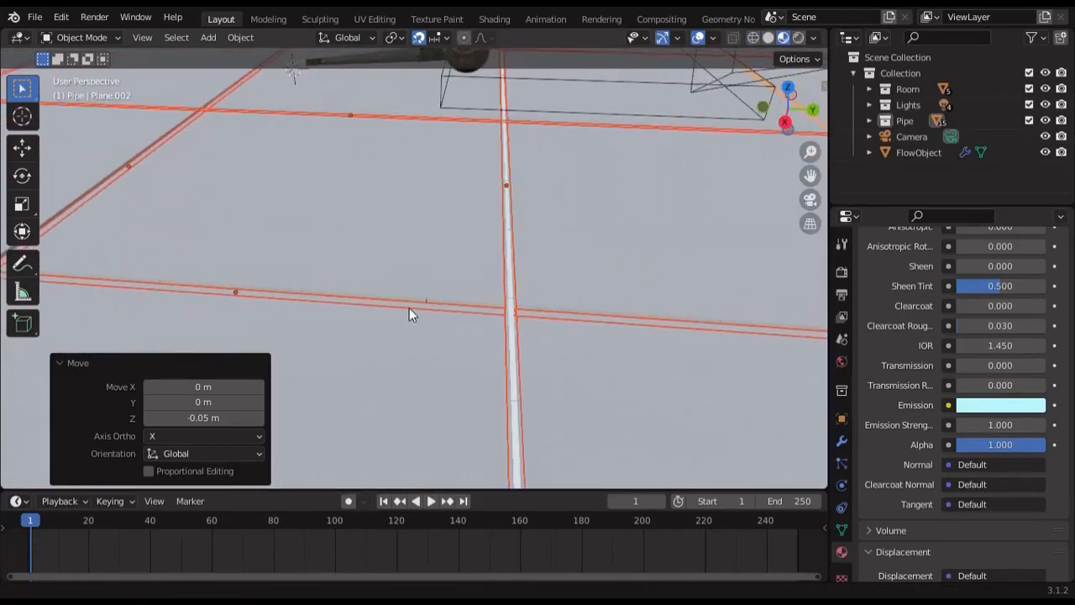
Step: Join the selected floor strips into one object and set its origin to geometry
{"action": "right_click", "coordinate": [503, 261]}
{"action": "left_click", "coordinate": [472, 288]}
{"action": "right_click", "coordinate": [474, 288]}
{"action": "mouse_move", "coordinate": [479, 337]}
{"action": "left_click", "coordinate": [613, 355]}
{"action": "scroll", "coordinate": [612, 360], "scroll_direction": "down", "scroll_amount": 8}
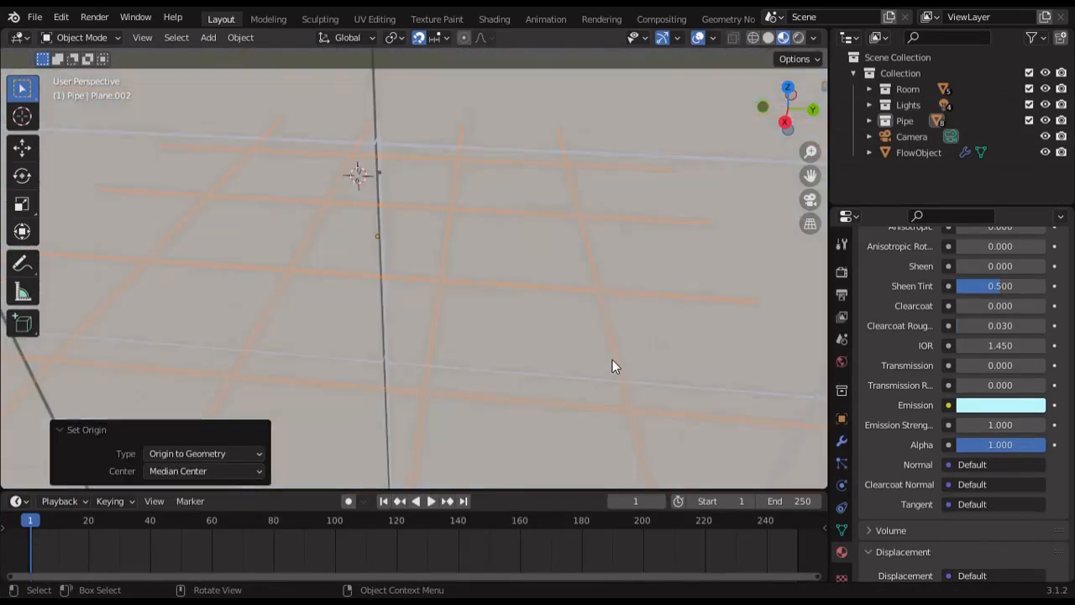
{"action": "middle_click_drag", "start_coordinate": [612, 359], "coordinate": [498, 265]}
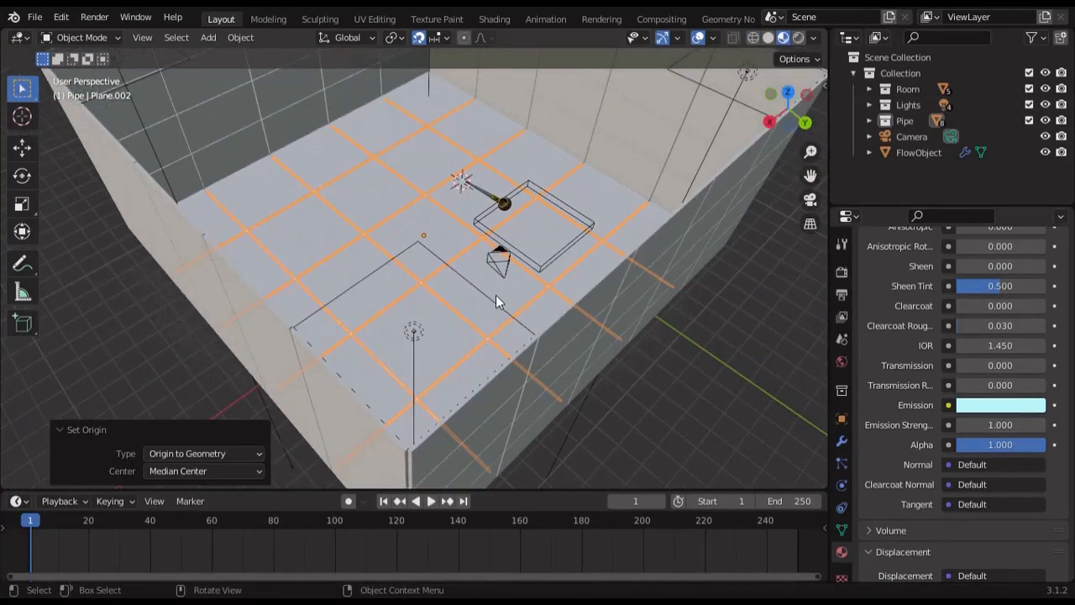
Step: Duplicate the strip grid in the back view, moving the copy -10 m along X and 2 m along Z
{"action": "key", "text": "ctrl+KP_1"}
{"action": "key", "text": "shift+z"}
{"action": "key", "text": "shift+d"}
{"action": "left_click", "coordinate": [753, 286]}
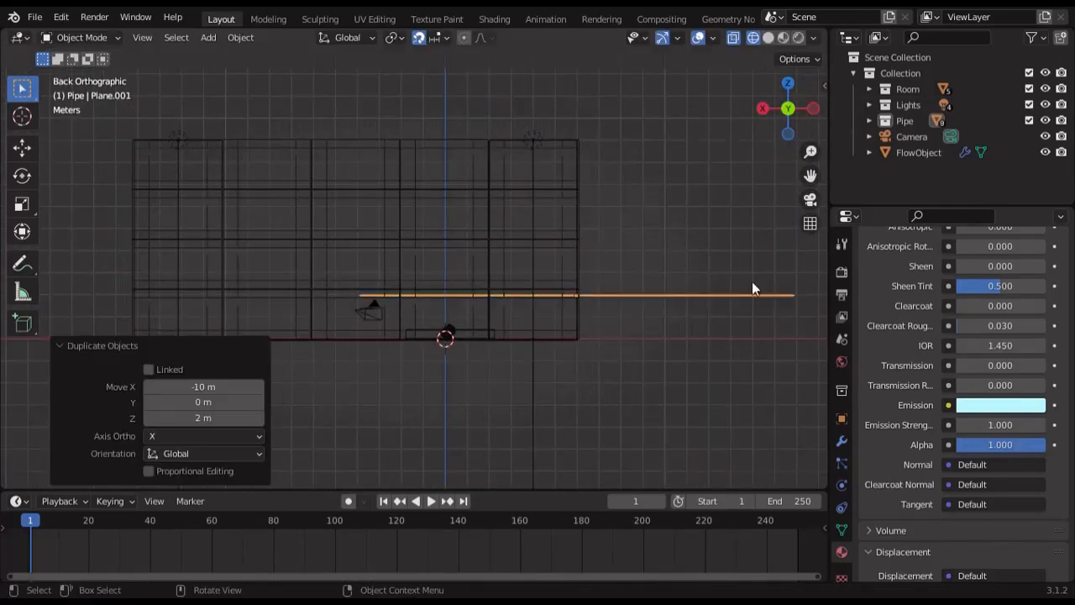
Step: Position the duplicated grid along X at the side wall's seam and rotate it -90° to stand upright
{"action": "scroll", "coordinate": [427, 264], "scroll_direction": "up", "scroll_amount": 8}
{"action": "key", "text": "g"}
{"action": "key", "text": "x"}
{"action": "left_click", "coordinate": [590, 444]}
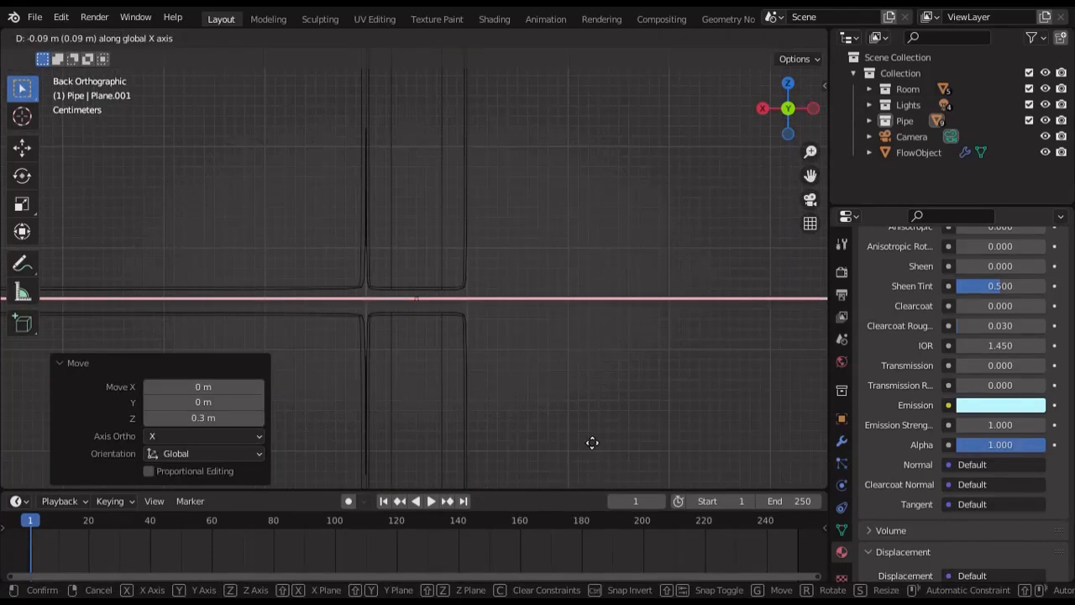
{"action": "scroll", "coordinate": [551, 431], "scroll_direction": "down", "scroll_amount": 5}
{"action": "key", "text": "r"}
{"action": "left_click", "coordinate": [460, 185]}
{"action": "scroll", "coordinate": [495, 219], "scroll_direction": "up", "scroll_amount": 7}
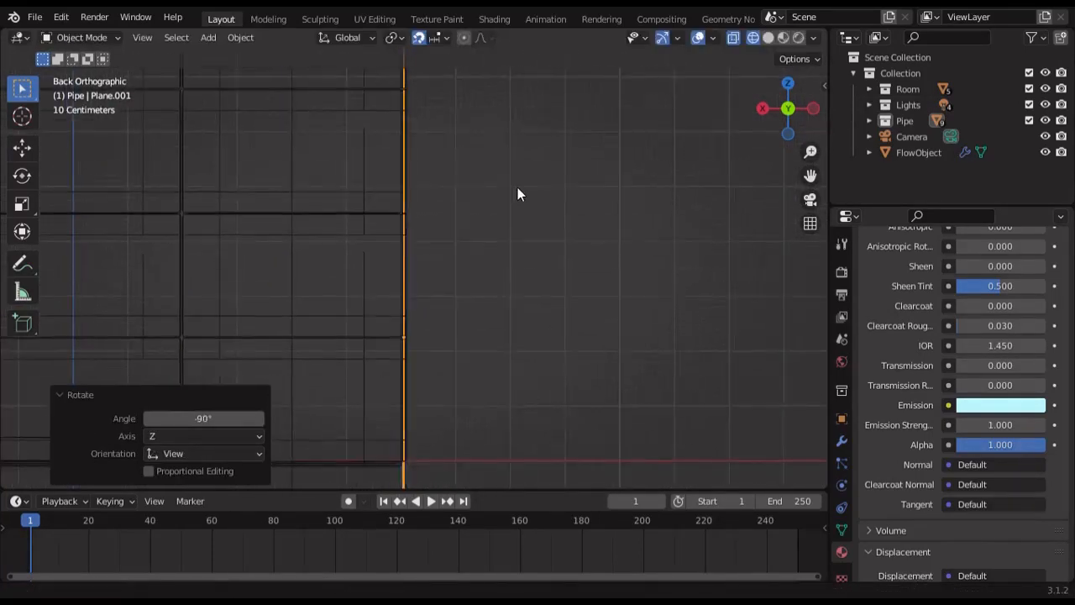
Step: Adjust the upright grid's height against the wall seams along Z, finishing with a -0.04 m move
{"action": "middle_click_drag", "start_coordinate": [538, 437], "coordinate": [600, 286], "text": "shift"}
{"action": "scroll", "coordinate": [617, 336], "scroll_direction": "up", "scroll_amount": 5}
{"action": "key", "text": "g"}
{"action": "key", "text": "z"}
{"action": "left_click", "coordinate": [641, 76]}
{"action": "scroll", "coordinate": [663, 252], "scroll_direction": "up", "scroll_amount": 4}
{"action": "middle_click_drag", "start_coordinate": [677, 326], "coordinate": [403, 100], "text": "shift"}
{"action": "scroll", "coordinate": [443, 176], "scroll_direction": "up", "scroll_amount": 9}
{"action": "key", "text": "g"}
{"action": "key", "text": "z"}
{"action": "left_click", "coordinate": [453, 208]}
{"action": "scroll", "coordinate": [454, 208], "scroll_direction": "down", "scroll_amount": 20}
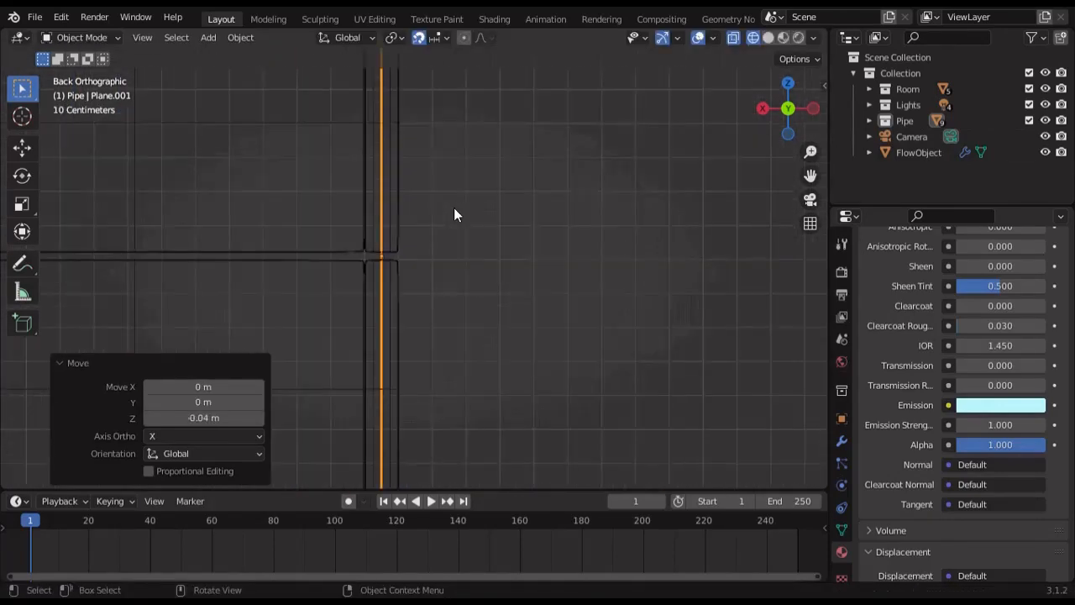
Step: Scale the upright strip grid to 0.4 along Z in the right view
{"action": "middle_click_drag", "start_coordinate": [438, 195], "coordinate": [567, 206]}
{"action": "left_click", "coordinate": [789, 109]}
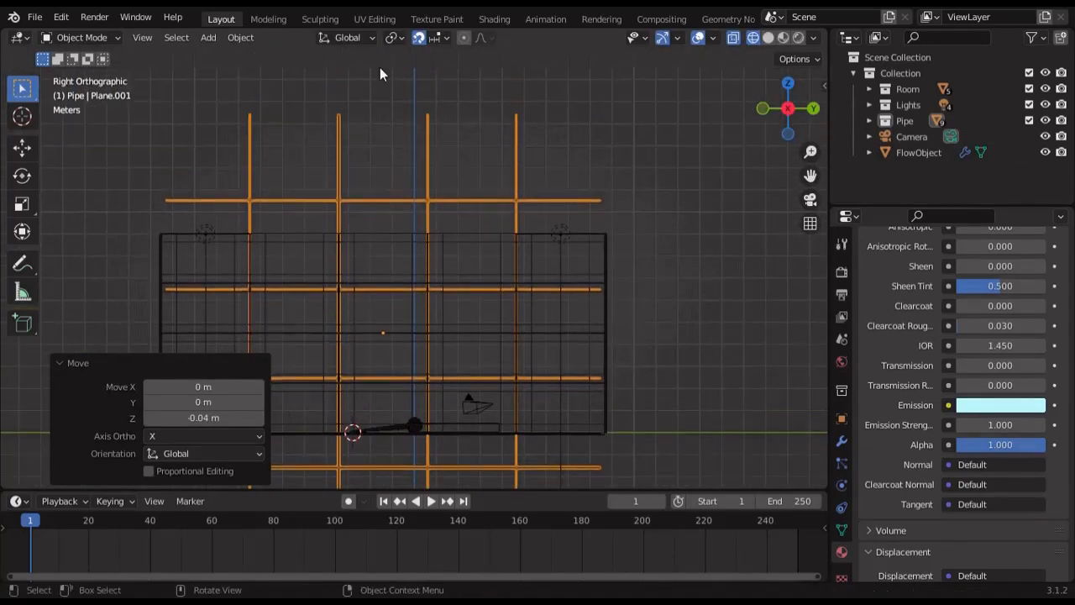
{"action": "key", "text": "s"}
{"action": "key", "text": "z"}
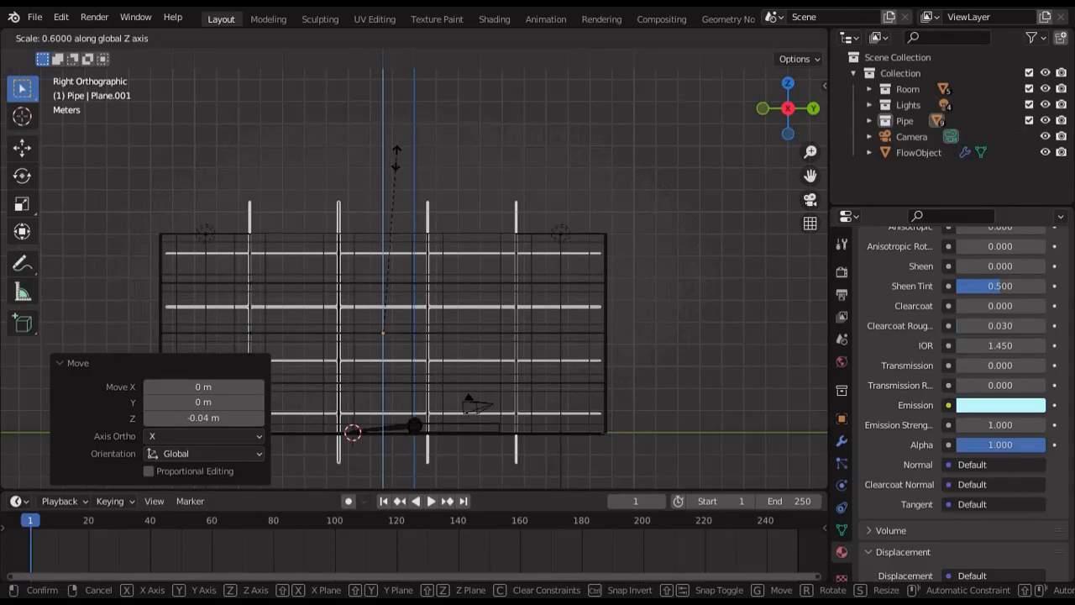
{"action": "left_click", "coordinate": [397, 208]}
Step: Rescale the upright grid along Z so its vertical strips reach the top edge of the wall
{"action": "scroll", "coordinate": [439, 193], "scroll_direction": "up", "scroll_amount": 11}
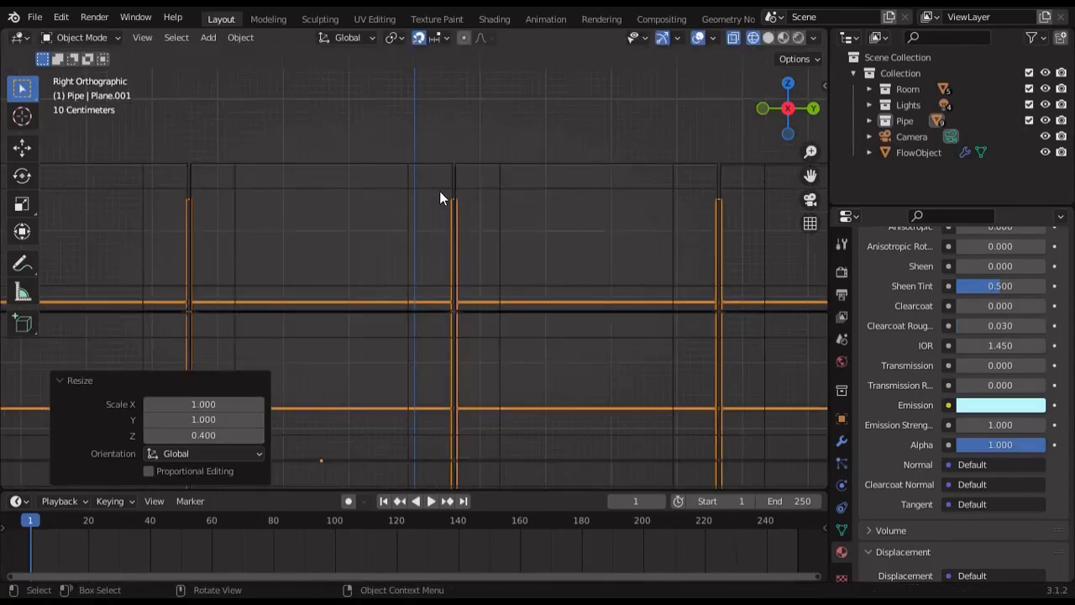
{"action": "middle_click_drag", "start_coordinate": [441, 195], "coordinate": [462, 258], "text": "shift"}
{"action": "key", "text": "s"}
{"action": "key", "text": "z"}
{"action": "left_click", "coordinate": [463, 82]}
{"action": "middle_click_drag", "start_coordinate": [466, 94], "coordinate": [379, 178], "text": "shift"}
{"action": "scroll", "coordinate": [408, 277], "scroll_direction": "up", "scroll_amount": 8}
{"action": "scroll", "coordinate": [437, 252], "scroll_direction": "down", "scroll_amount": 20}
Step: Separate the wall grid by loose parts in Edit Mode and return to Object Mode in the right view
{"action": "key", "text": "shift+z"}
{"action": "mouse_move", "coordinate": [453, 238]}
{"action": "middle_mouse_down"}
{"action": "mouse_move", "coordinate": [456, 262]}
{"action": "mouse_move", "coordinate": [460, 204]}
{"action": "middle_mouse_up"}
{"action": "scroll", "coordinate": [496, 252], "scroll_direction": "down", "scroll_amount": 5}
{"action": "middle_click_drag", "start_coordinate": [516, 280], "coordinate": [485, 341]}
{"action": "key", "text": "Tab"}
{"action": "right_click", "coordinate": [480, 336]}
{"action": "mouse_move", "coordinate": [449, 477]}
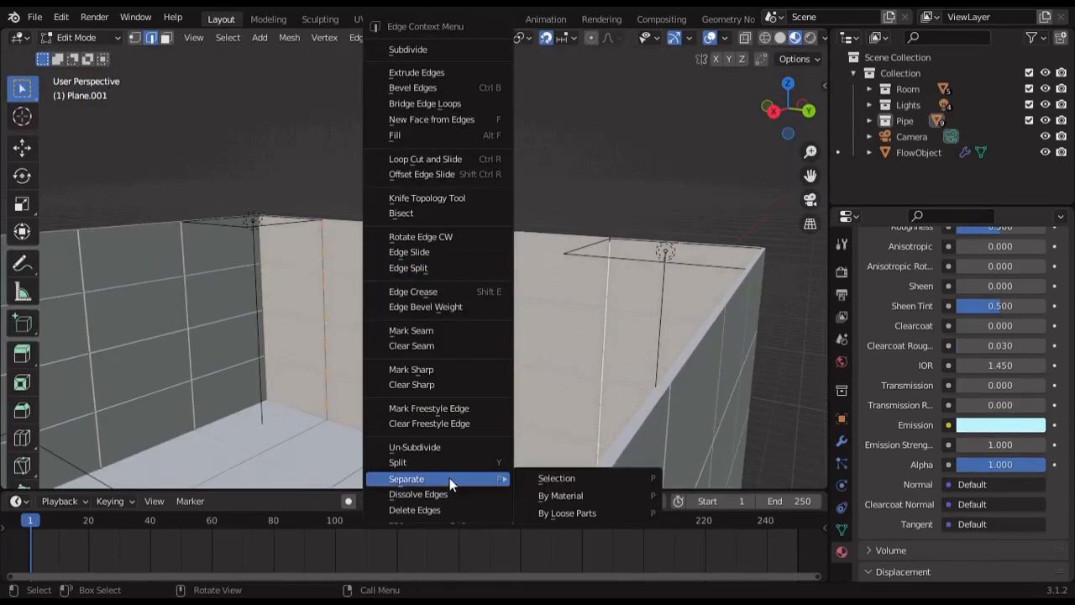
{"action": "left_click", "coordinate": [567, 512]}
{"action": "left_click", "coordinate": [774, 111]}
{"action": "key", "text": "Tab"}
Step: Select the topmost horizontal wall strip in wireframe and delete it
{"action": "left_click", "coordinate": [534, 276], "text": "shift"}
{"action": "left_click", "coordinate": [536, 277]}
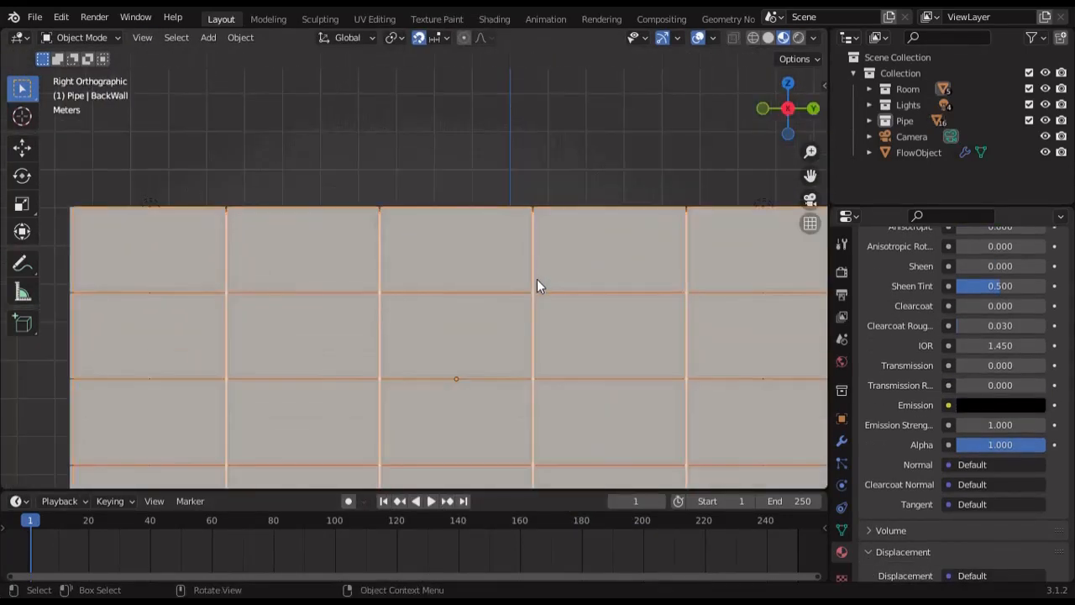
{"action": "key", "text": "shift+z"}
{"action": "left_click", "coordinate": [539, 276]}
{"action": "left_click", "coordinate": [542, 276]}
{"action": "key", "text": "shift+z"}
{"action": "key", "text": "Delete"}
Step: Select the two upper horizontal wall strips in the right wireframe view
{"action": "key", "text": "shift+z"}
{"action": "middle_click_drag", "start_coordinate": [554, 351], "coordinate": [459, 188]}
{"action": "scroll", "coordinate": [527, 315], "scroll_direction": "up", "scroll_amount": 4}
{"action": "key", "text": "shift+z"}
{"action": "left_click", "coordinate": [442, 290]}
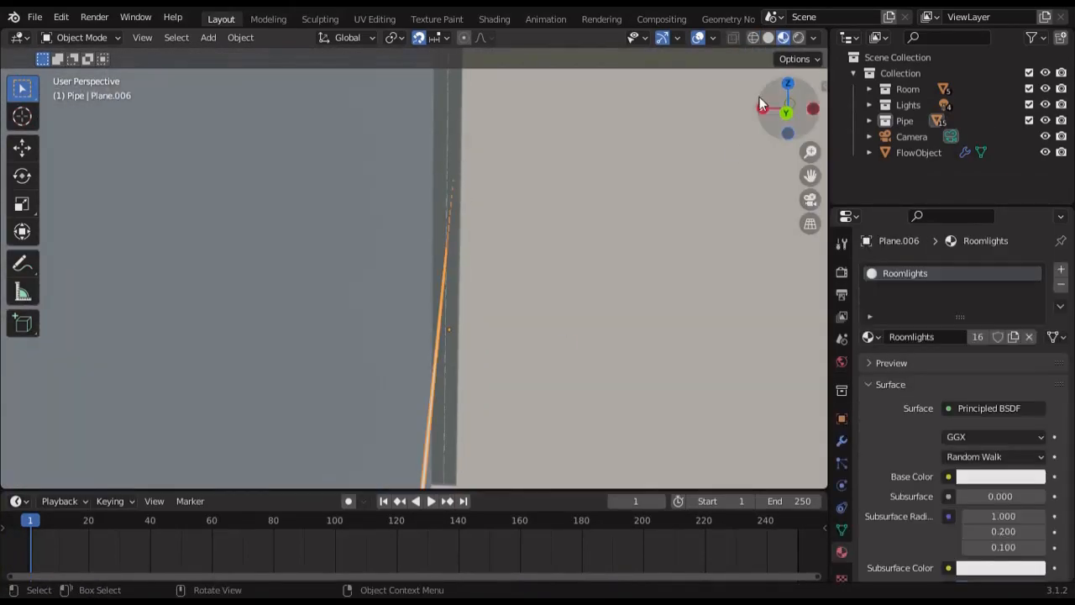
{"action": "left_click", "coordinate": [762, 106]}
{"action": "key", "text": "shift+z"}
{"action": "middle_click_drag", "start_coordinate": [546, 249], "coordinate": [564, 169], "text": "shift"}
{"action": "scroll", "coordinate": [561, 185], "scroll_direction": "down", "scroll_amount": 1}
{"action": "left_click", "coordinate": [538, 252], "text": "shift"}
{"action": "middle_click_drag", "start_coordinate": [474, 84], "coordinate": [469, 178], "text": "shift"}
{"action": "scroll", "coordinate": [469, 178], "scroll_direction": "up", "scroll_amount": 6}
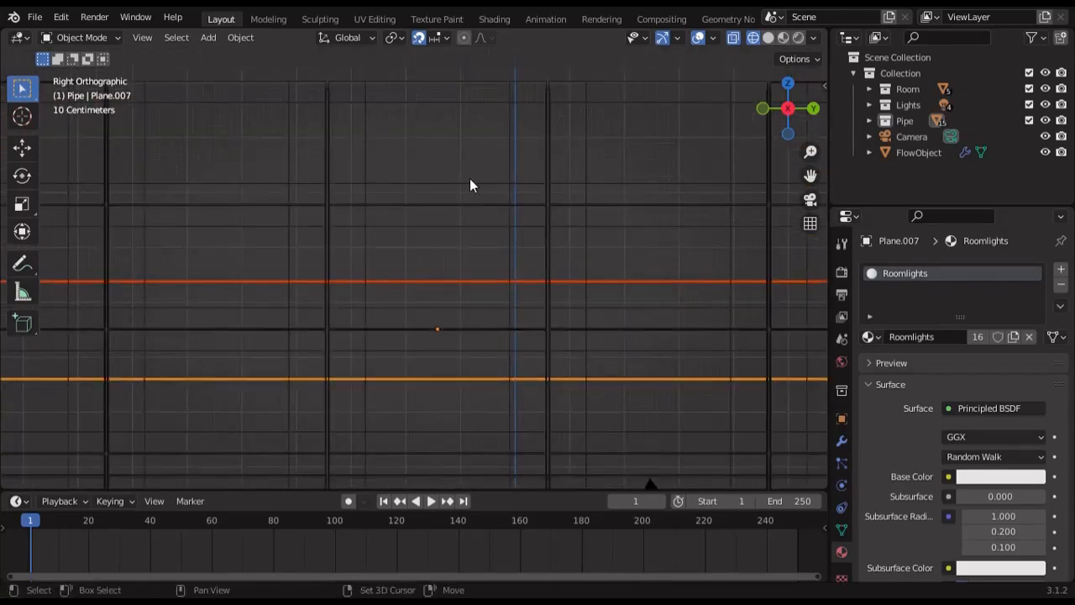
Step: Examine the lower wall area around the pipe to compare the horizontal strips with the wall seams
{"action": "middle_click_drag", "start_coordinate": [499, 215], "coordinate": [485, 70], "text": "shift"}
{"action": "scroll", "coordinate": [465, 325], "scroll_direction": "up", "scroll_amount": 4}
{"action": "middle_click_drag", "start_coordinate": [438, 374], "coordinate": [587, 191], "text": "shift"}
{"action": "scroll", "coordinate": [520, 281], "scroll_direction": "down", "scroll_amount": 6}
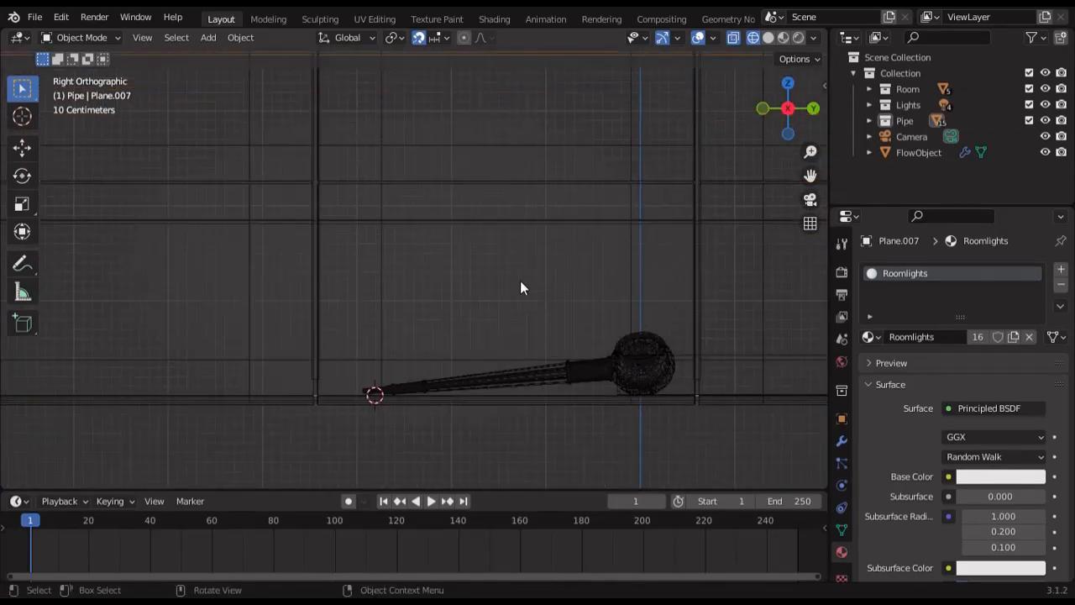
{"action": "middle_click_drag", "start_coordinate": [518, 243], "coordinate": [560, 286]}
{"action": "middle_click_drag", "start_coordinate": [485, 297], "coordinate": [428, 289]}
{"action": "left_click", "coordinate": [783, 115]}
{"action": "left_click_drag", "start_coordinate": [570, 226], "coordinate": [567, 334], "text": "shift"}
Step: Add the lowest horizontal strip to the selection and move all three 0.42 m along Z to the lowest seam
{"action": "scroll", "coordinate": [567, 334], "scroll_direction": "up", "scroll_amount": 4}
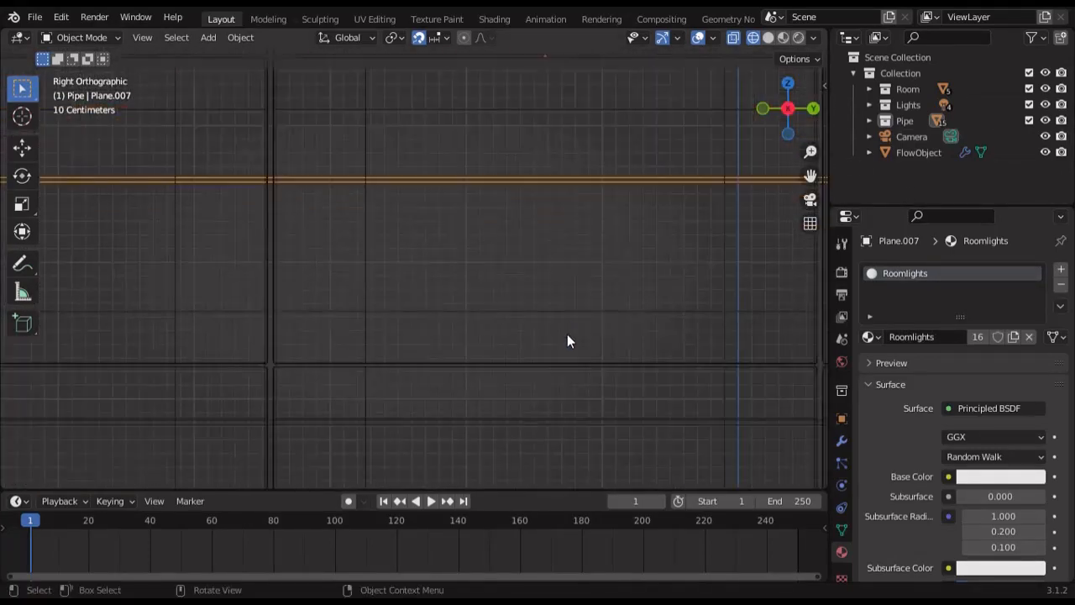
{"action": "left_click", "coordinate": [485, 422], "text": "shift"}
{"action": "scroll", "coordinate": [470, 403], "scroll_direction": "up", "scroll_amount": 1}
{"action": "middle_click_drag", "start_coordinate": [460, 393], "coordinate": [634, 277], "text": "shift"}
{"action": "scroll", "coordinate": [538, 311], "scroll_direction": "up", "scroll_amount": 7}
{"action": "key", "text": "g"}
{"action": "key", "text": "z"}
{"action": "left_click", "coordinate": [504, 70]}
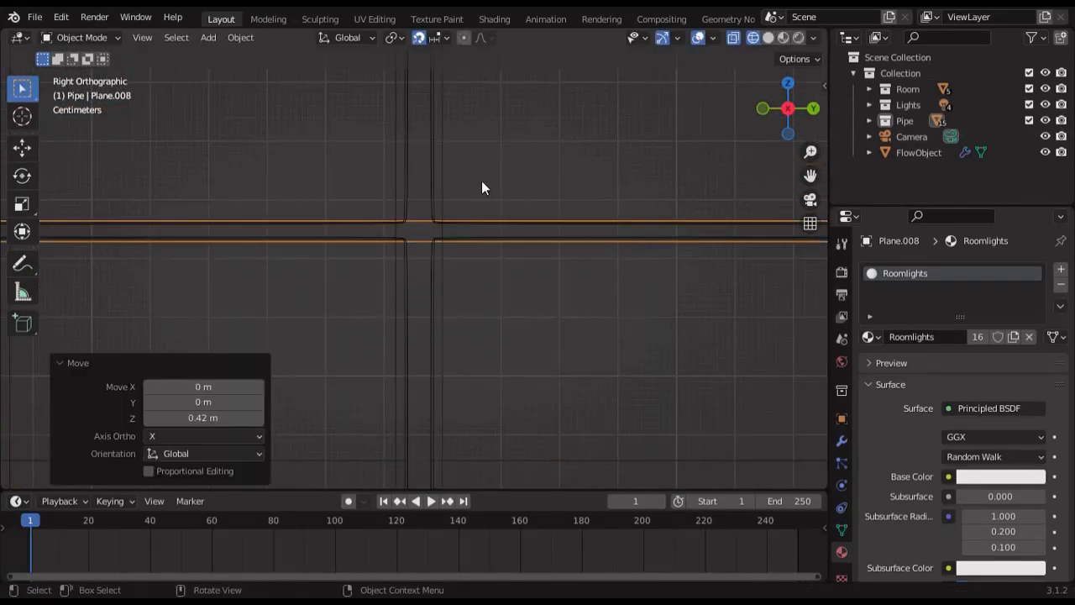
Step: Fine-tune the three strips along Z so the lowest one sits centred in its wall seam
{"action": "middle_click_drag", "start_coordinate": [480, 252], "coordinate": [533, 288], "text": "shift"}
{"action": "scroll", "coordinate": [533, 288], "scroll_direction": "up", "scroll_amount": 9}
{"action": "key", "text": "g"}
{"action": "key", "text": "z"}
{"action": "left_click", "coordinate": [564, 281]}
{"action": "scroll", "coordinate": [561, 281], "scroll_direction": "down", "scroll_amount": 9}
{"action": "scroll", "coordinate": [537, 345], "scroll_direction": "down", "scroll_amount": 3}
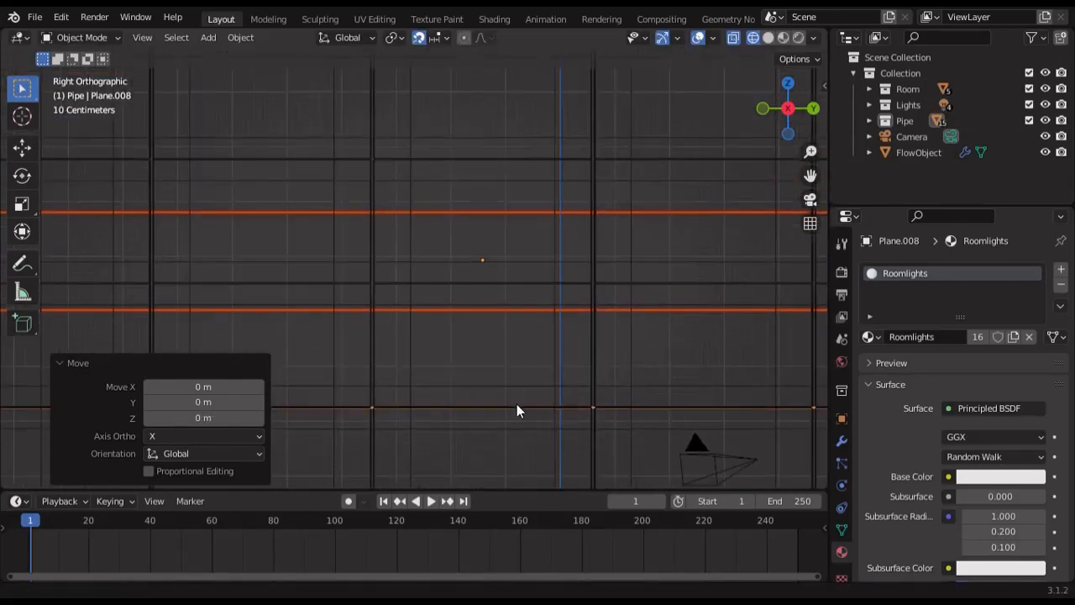
Step: Select only the two upper horizontal strips and move them 0.49 m along Z towards the middle seam
{"action": "left_click", "coordinate": [483, 267]}
{"action": "left_click", "coordinate": [490, 311]}
{"action": "left_click", "coordinate": [477, 211], "text": "shift"}
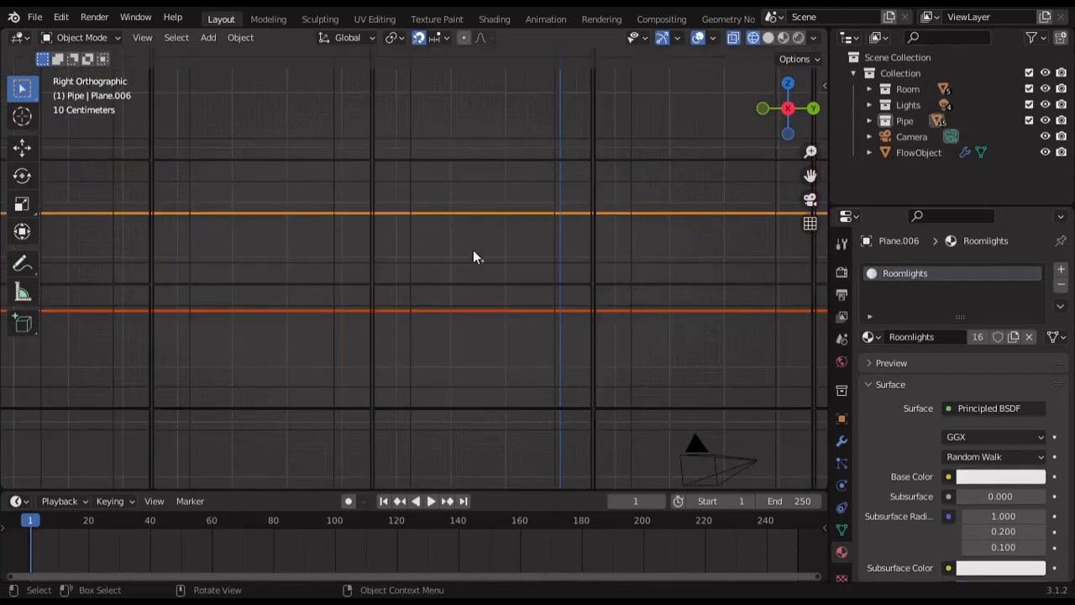
{"action": "scroll", "coordinate": [574, 408], "scroll_direction": "up", "scroll_amount": 3}
{"action": "key", "text": "g"}
{"action": "key", "text": "z"}
{"action": "left_click", "coordinate": [586, 347]}
Step: Fine-tune the two upper strips along Z to centre the lower of them in the middle wall seam
{"action": "middle_click_drag", "start_coordinate": [586, 339], "coordinate": [538, 114], "text": "shift"}
{"action": "scroll", "coordinate": [538, 115], "scroll_direction": "up", "scroll_amount": 7}
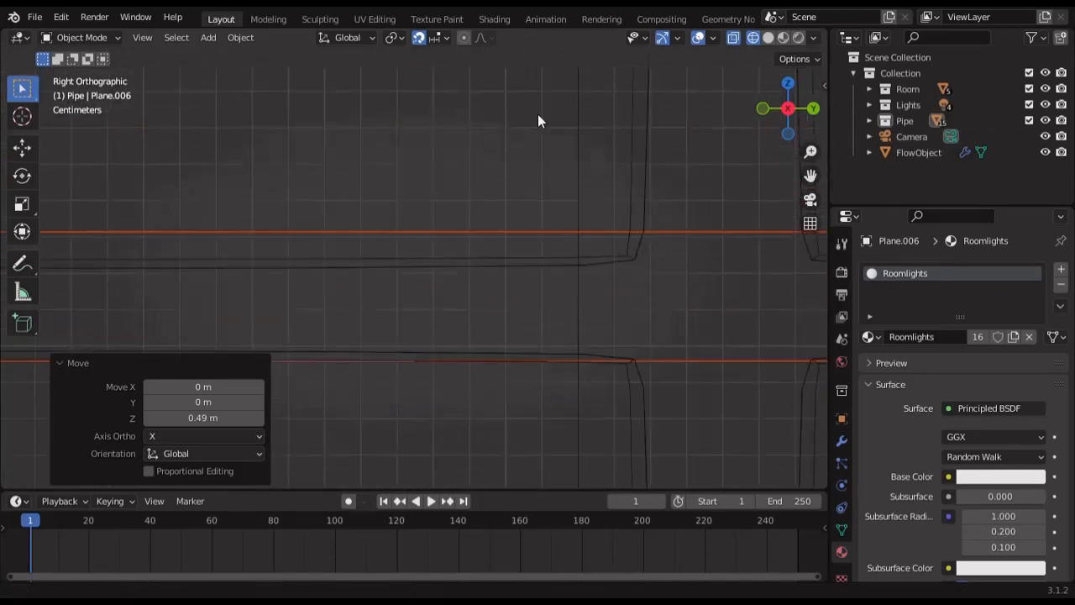
{"action": "key", "text": "g"}
{"action": "key", "text": "z"}
{"action": "left_click", "coordinate": [571, 194]}
Step: Select the top horizontal strip and move it along Z into the uppermost wall seam, finishing with a 0.08 m adjustment
{"action": "scroll", "coordinate": [568, 195], "scroll_direction": "down", "scroll_amount": 18}
{"action": "left_click", "coordinate": [546, 247]}
{"action": "scroll", "coordinate": [562, 293], "scroll_direction": "up", "scroll_amount": 4}
{"action": "key", "text": "g"}
{"action": "key", "text": "z"}
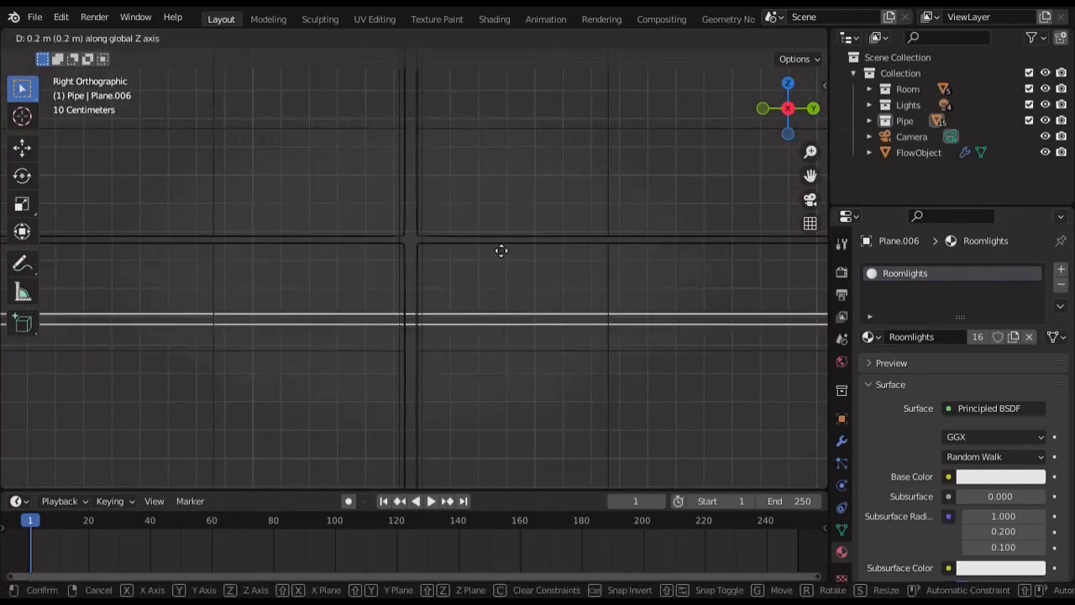
{"action": "left_click", "coordinate": [504, 290]}
{"action": "scroll", "coordinate": [528, 210], "scroll_direction": "down", "scroll_amount": 5}
{"action": "scroll", "coordinate": [465, 252], "scroll_direction": "up", "scroll_amount": 5}
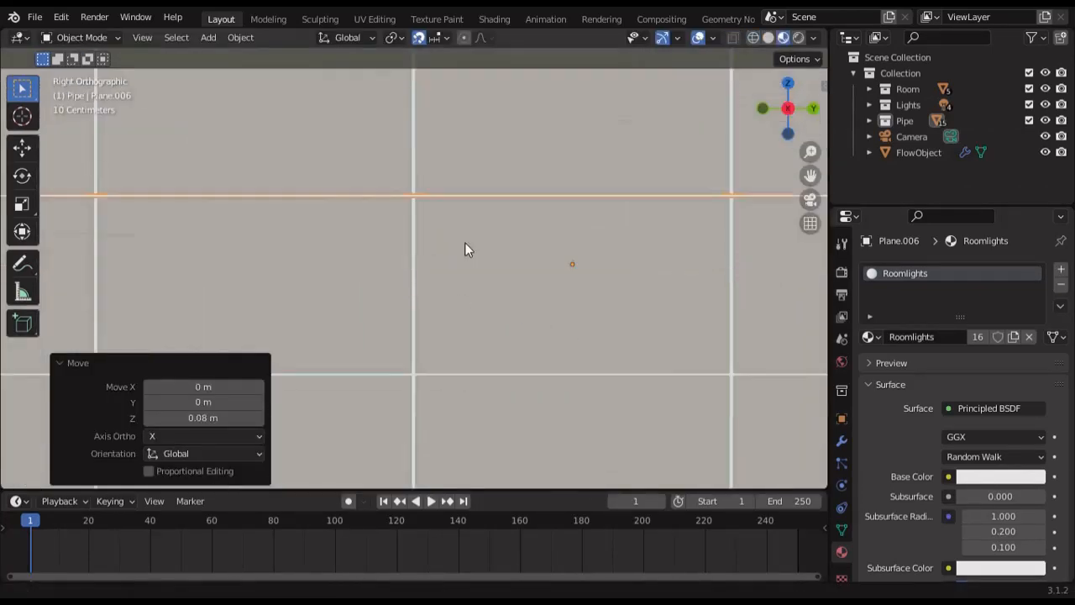
Step: Hide the Room collection, select all horizontal and vertical wall light strips, and join them into one object
{"action": "left_click", "coordinate": [428, 300]}
{"action": "left_click", "coordinate": [427, 300]}
{"action": "left_click", "coordinate": [427, 300]}
{"action": "left_click", "coordinate": [1045, 89]}
{"action": "scroll", "coordinate": [416, 270], "scroll_direction": "down", "scroll_amount": 7}
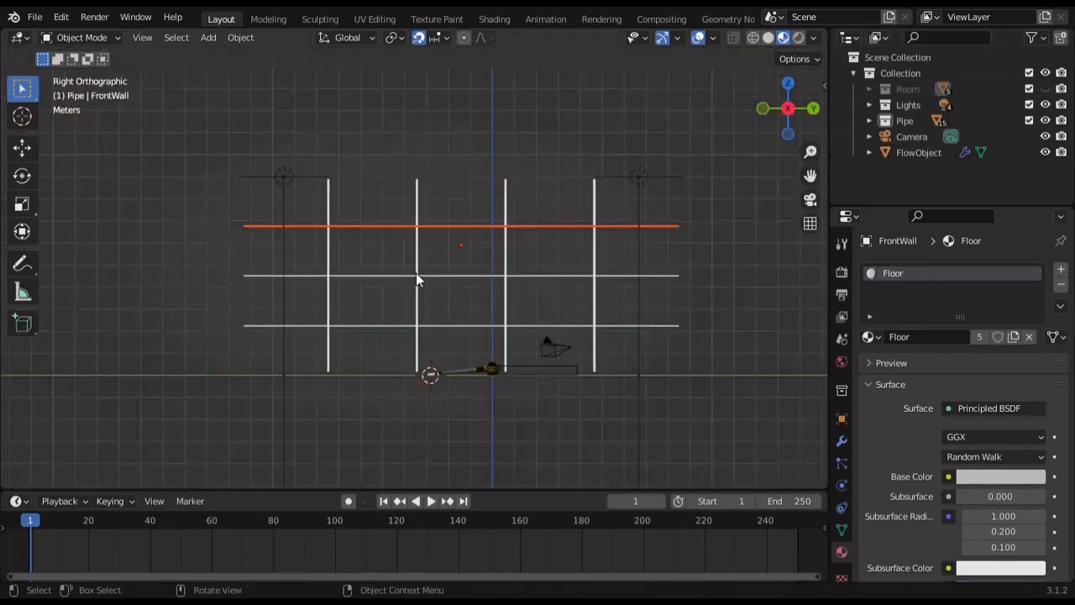
{"action": "left_click_drag", "start_coordinate": [442, 193], "coordinate": [339, 327]}
{"action": "left_click_drag", "start_coordinate": [619, 216], "coordinate": [581, 250], "text": "shift"}
{"action": "left_click", "coordinate": [506, 236], "text": "shift"}
{"action": "right_click", "coordinate": [507, 237]}
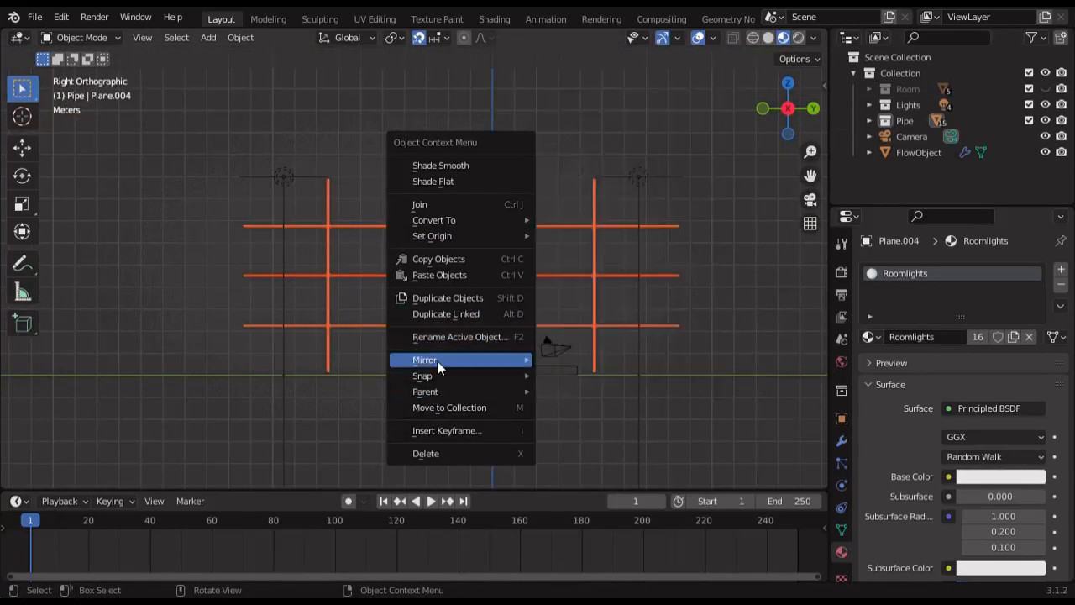
{"action": "left_click", "coordinate": [458, 204]}
Step: Show the Room collection again and duplicate the joined wall strips in place, working in a top wireframe view
{"action": "left_click", "coordinate": [788, 83]}
{"action": "scroll", "coordinate": [535, 268], "scroll_direction": "down", "scroll_amount": 3}
{"action": "middle_click_drag", "start_coordinate": [535, 268], "coordinate": [409, 287], "text": "shift"}
{"action": "left_click", "coordinate": [753, 38]}
{"action": "left_click", "coordinate": [1045, 89]}
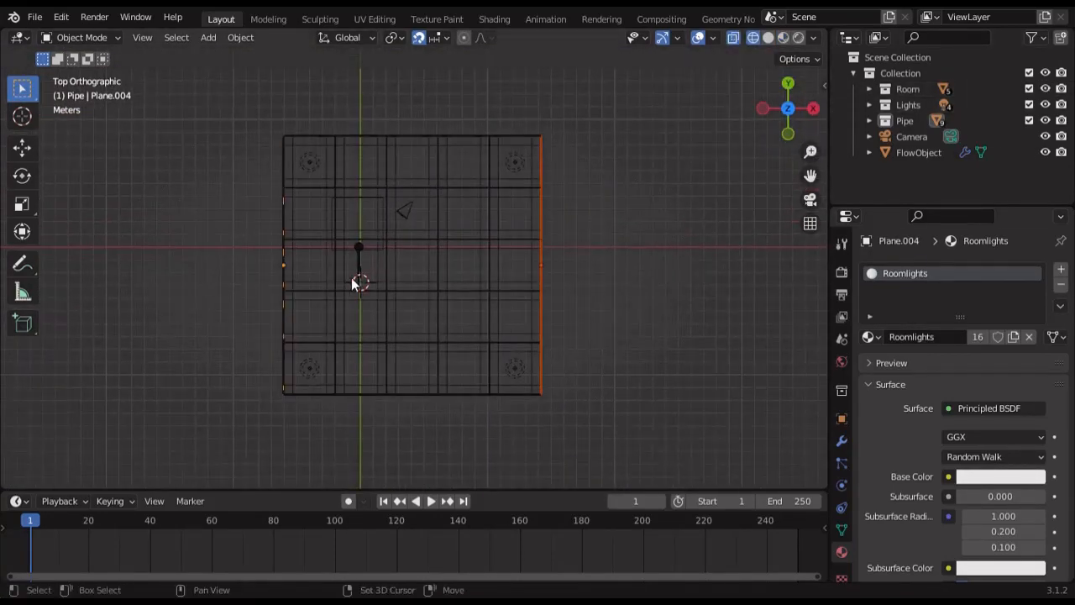
{"action": "left_click", "coordinate": [352, 279]}
{"action": "scroll", "coordinate": [414, 269], "scroll_direction": "up", "scroll_amount": 4}
{"action": "middle_click_drag", "start_coordinate": [529, 262], "coordinate": [439, 204]}
{"action": "left_click", "coordinate": [313, 94]}
{"action": "left_click", "coordinate": [788, 95]}
{"action": "key", "text": "shift+d"}
{"action": "right_click", "coordinate": [614, 213]}
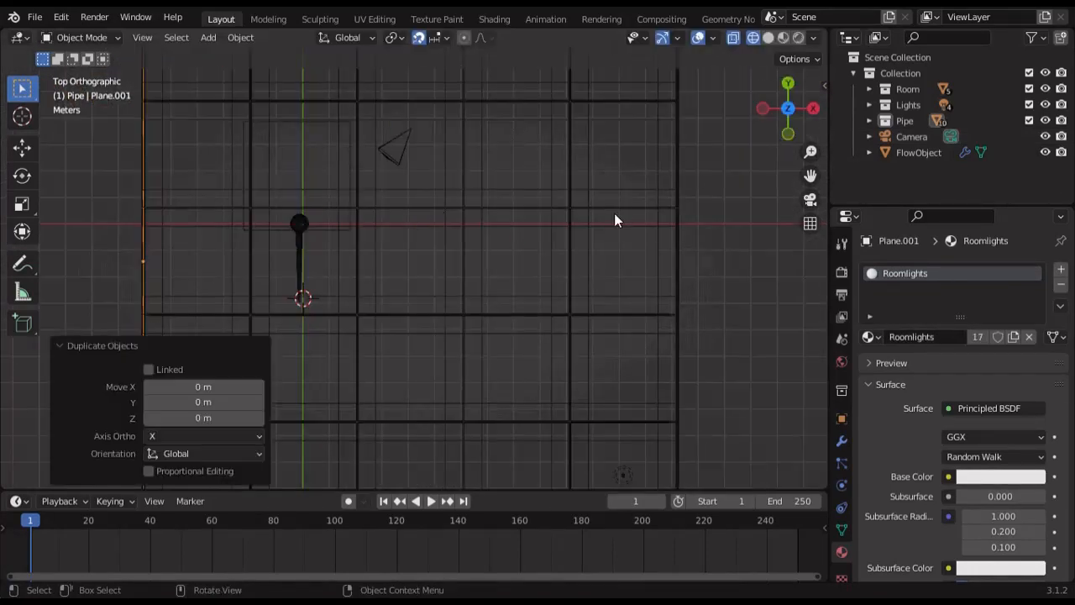
Step: Rotate the duplicated strips 90° about Z and move them along X and -10 m along Y to the adjacent wall
{"action": "scroll", "coordinate": [614, 212], "scroll_direction": "down", "scroll_amount": 5}
{"action": "middle_click_drag", "start_coordinate": [614, 213], "coordinate": [618, 138]}
{"action": "left_click", "coordinate": [788, 95]}
{"action": "key", "text": "r"}
{"action": "left_click", "coordinate": [399, 242]}
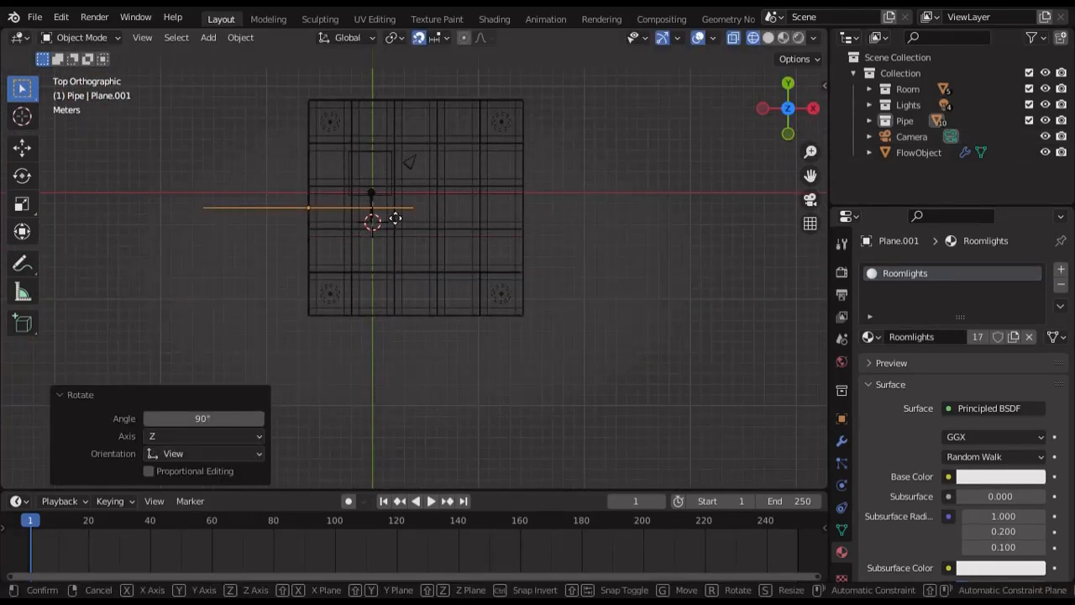
{"action": "key", "text": "g"}
{"action": "key", "text": "x"}
{"action": "left_click", "coordinate": [501, 213]}
{"action": "key", "text": "g"}
{"action": "key", "text": "y"}
{"action": "left_click", "coordinate": [497, 329]}
Step: Fine-tune the rotated strips along Y into the wall, then shift them 0.05 m along X
{"action": "scroll", "coordinate": [494, 340], "scroll_direction": "up", "scroll_amount": 6}
{"action": "middle_click_drag", "start_coordinate": [494, 340], "coordinate": [487, 204], "text": "shift"}
{"action": "scroll", "coordinate": [412, 370], "scroll_direction": "up", "scroll_amount": 12}
{"action": "scroll", "coordinate": [411, 370], "scroll_direction": "up", "scroll_amount": 8}
{"action": "middle_click_drag", "start_coordinate": [412, 370], "coordinate": [538, 202], "text": "shift"}
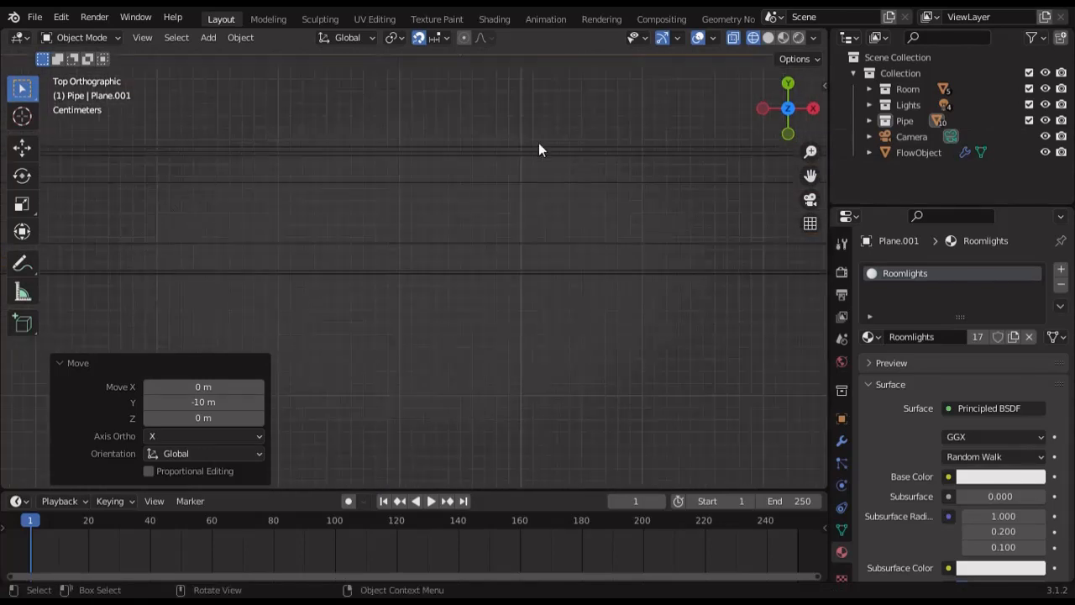
{"action": "key", "text": "g"}
{"action": "key", "text": "y"}
{"action": "left_click", "coordinate": [544, 300]}
{"action": "scroll", "coordinate": [520, 287], "scroll_direction": "down", "scroll_amount": 7}
{"action": "scroll", "coordinate": [503, 275], "scroll_direction": "up", "scroll_amount": 7}
{"action": "key", "text": "g"}
{"action": "key", "text": "x"}
{"action": "left_click", "coordinate": [561, 273]}
{"action": "scroll", "coordinate": [561, 273], "scroll_direction": "down", "scroll_amount": 20}
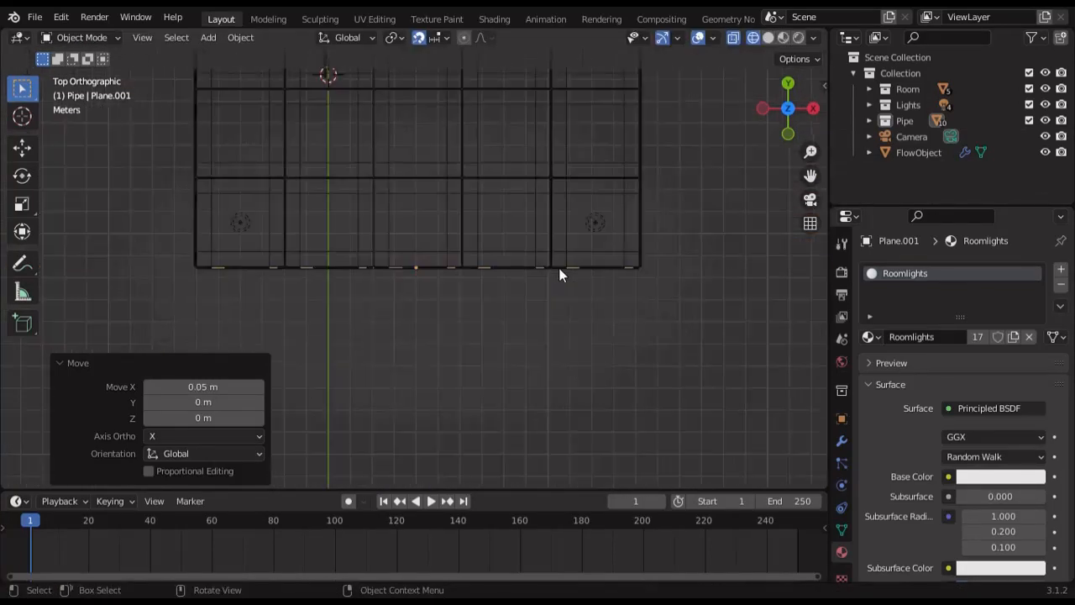
Step: Duplicate the rotated strips and move the copy 19 m along Y towards the opposite wall
{"action": "scroll", "coordinate": [561, 273], "scroll_direction": "up", "scroll_amount": 1}
{"action": "scroll", "coordinate": [561, 273], "scroll_direction": "down", "scroll_amount": 3}
{"action": "middle_click_drag", "start_coordinate": [502, 205], "coordinate": [494, 335], "text": "shift"}
{"action": "key", "text": "shift+d"}
{"action": "key", "text": "y"}
{"action": "left_click", "coordinate": [472, 108]}
{"action": "middle_click_drag", "start_coordinate": [472, 109], "coordinate": [481, 269], "text": "shift"}
{"action": "scroll", "coordinate": [504, 311], "scroll_direction": "up", "scroll_amount": 13}
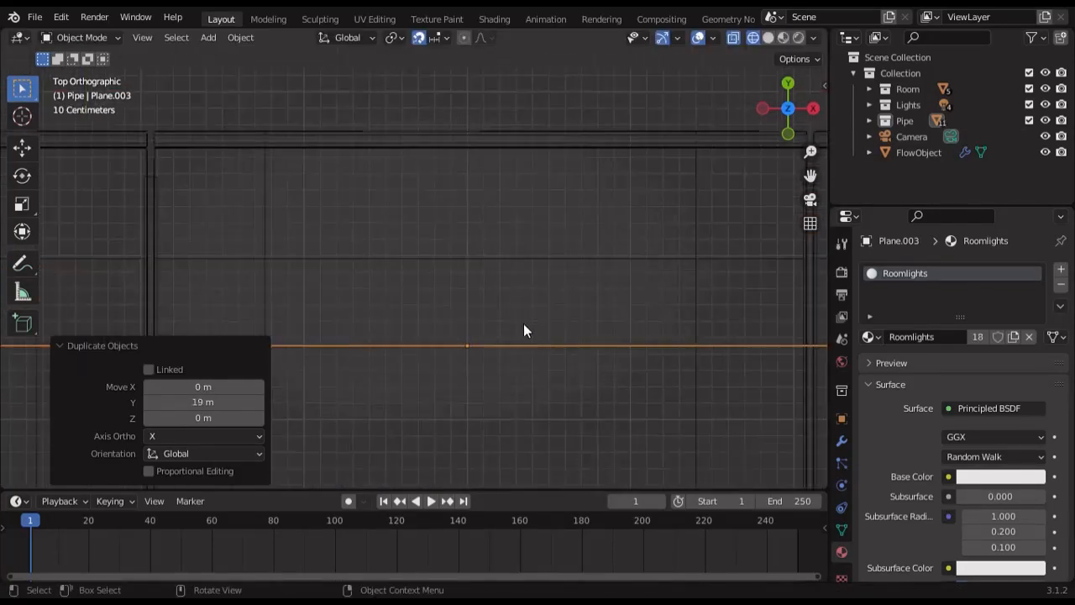
Step: Move the new copy along Y into the opposite wall, finishing with a 0.06 m adjustment
{"action": "key", "text": "g"}
{"action": "key", "text": "y"}
{"action": "left_click", "coordinate": [504, 132]}
{"action": "scroll", "coordinate": [477, 331], "scroll_direction": "up", "scroll_amount": 10}
{"action": "middle_click_drag", "start_coordinate": [470, 168], "coordinate": [458, 377], "text": "shift"}
{"action": "key", "text": "g"}
{"action": "key", "text": "y"}
{"action": "left_click", "coordinate": [463, 319]}
{"action": "scroll", "coordinate": [463, 319], "scroll_direction": "down", "scroll_amount": 18}
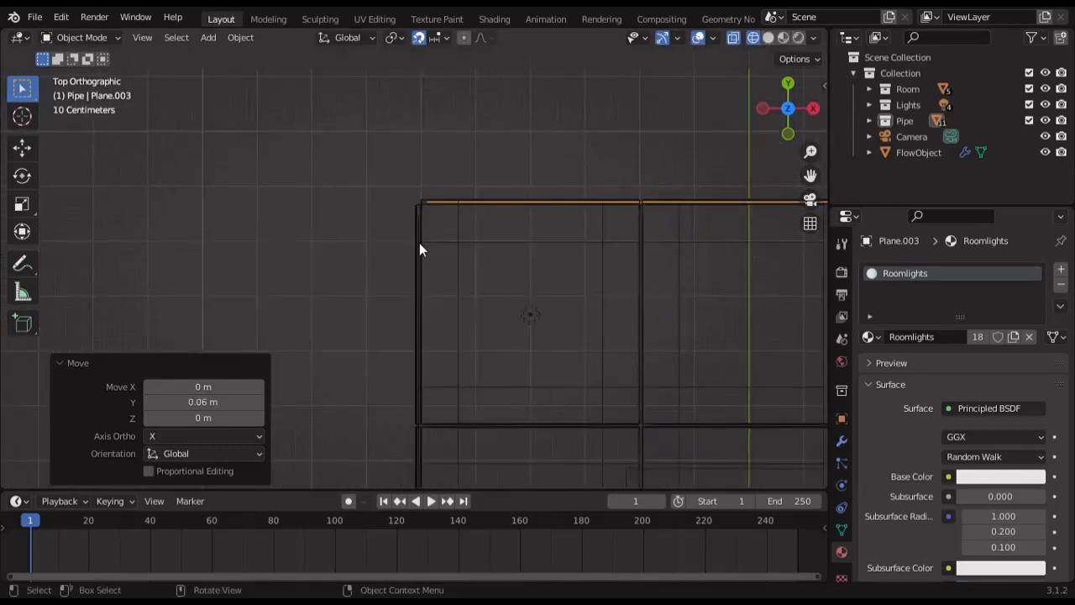
Step: Select the original joined strips on the negative X wall and duplicate them 22 m along X
{"action": "scroll", "coordinate": [419, 243], "scroll_direction": "up", "scroll_amount": 6}
{"action": "left_click", "coordinate": [431, 114]}
{"action": "scroll", "coordinate": [431, 151], "scroll_direction": "down", "scroll_amount": 16}
{"action": "key", "text": "shift+d"}
{"action": "key", "text": "x"}
{"action": "left_click", "coordinate": [505, 256]}
Step: Move the duplicated strips back along X and fine-tune them into the seams of the positive X wall
{"action": "scroll", "coordinate": [521, 277], "scroll_direction": "up", "scroll_amount": 8}
{"action": "middle_click_drag", "start_coordinate": [554, 298], "coordinate": [392, 183], "text": "shift"}
{"action": "scroll", "coordinate": [392, 183], "scroll_direction": "up", "scroll_amount": 8}
{"action": "key", "text": "g"}
{"action": "key", "text": "x"}
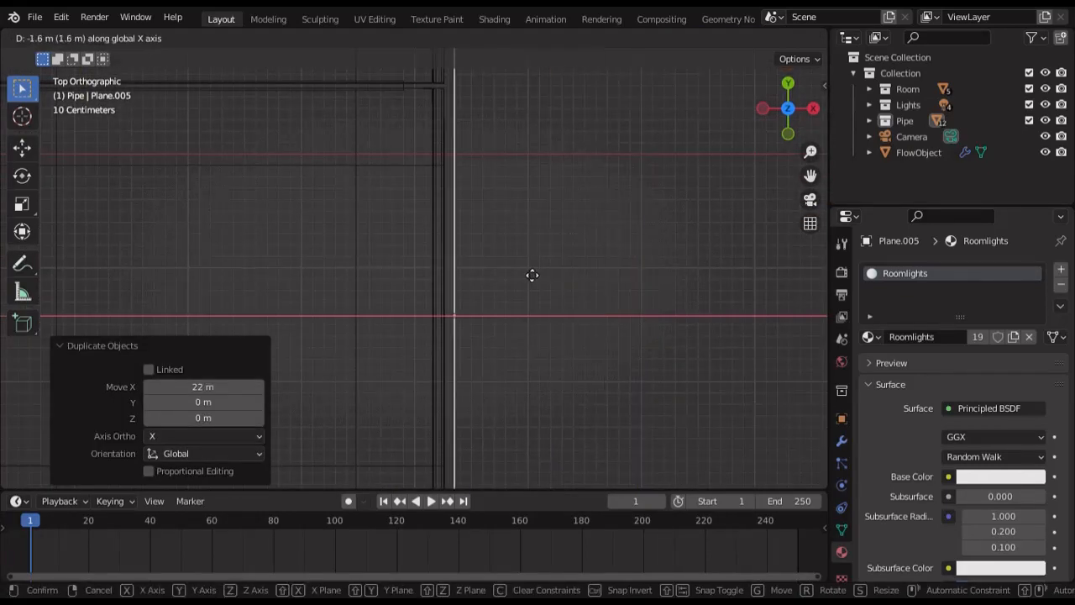
{"action": "left_click", "coordinate": [528, 274]}
{"action": "scroll", "coordinate": [537, 252], "scroll_direction": "up", "scroll_amount": 7}
{"action": "key", "text": "g"}
{"action": "key", "text": "x"}
{"action": "left_click", "coordinate": [504, 245]}
{"action": "scroll", "coordinate": [527, 256], "scroll_direction": "down", "scroll_amount": 15}
Step: Examine the wall strips through the camera and up close for alignment with the seams
{"action": "middle_click_drag", "start_coordinate": [705, 370], "coordinate": [614, 284]}
{"action": "key", "text": "KP_0"}
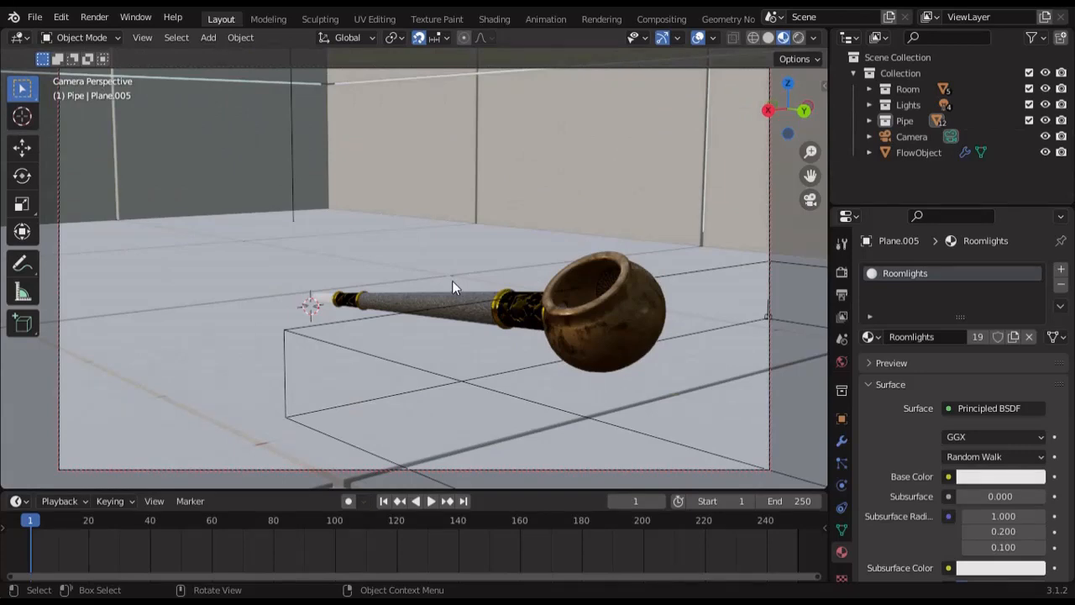
{"action": "key", "text": "KP_0"}
{"action": "middle_click_drag", "start_coordinate": [426, 168], "coordinate": [467, 241], "text": "shift"}
{"action": "middle_click_drag", "start_coordinate": [467, 242], "coordinate": [363, 377]}
{"action": "scroll", "coordinate": [300, 246], "scroll_direction": "up", "scroll_amount": 6}
{"action": "scroll", "coordinate": [299, 246], "scroll_direction": "down", "scroll_amount": 7}
{"action": "scroll", "coordinate": [363, 376], "scroll_direction": "up", "scroll_amount": 4}
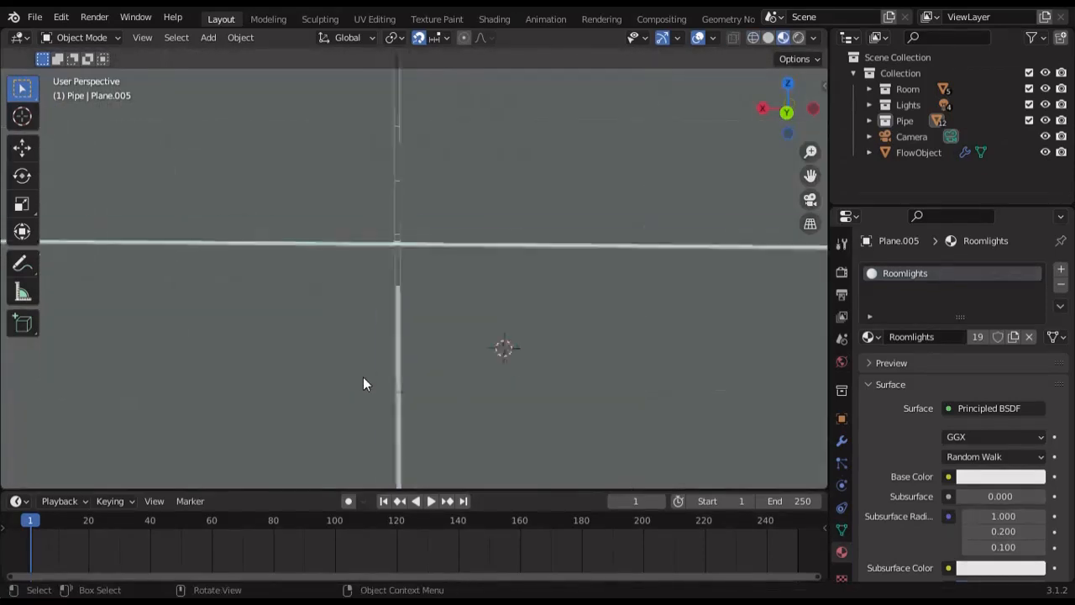
Step: Select the back wall's joined strips and move them 0.08 m along X so the vertical strips fit their seams
{"action": "left_click", "coordinate": [384, 217]}
{"action": "scroll", "coordinate": [384, 218], "scroll_direction": "down", "scroll_amount": 8}
{"action": "scroll", "coordinate": [398, 260], "scroll_direction": "up", "scroll_amount": 3}
{"action": "left_click", "coordinate": [788, 84]}
{"action": "key", "text": "shift+z"}
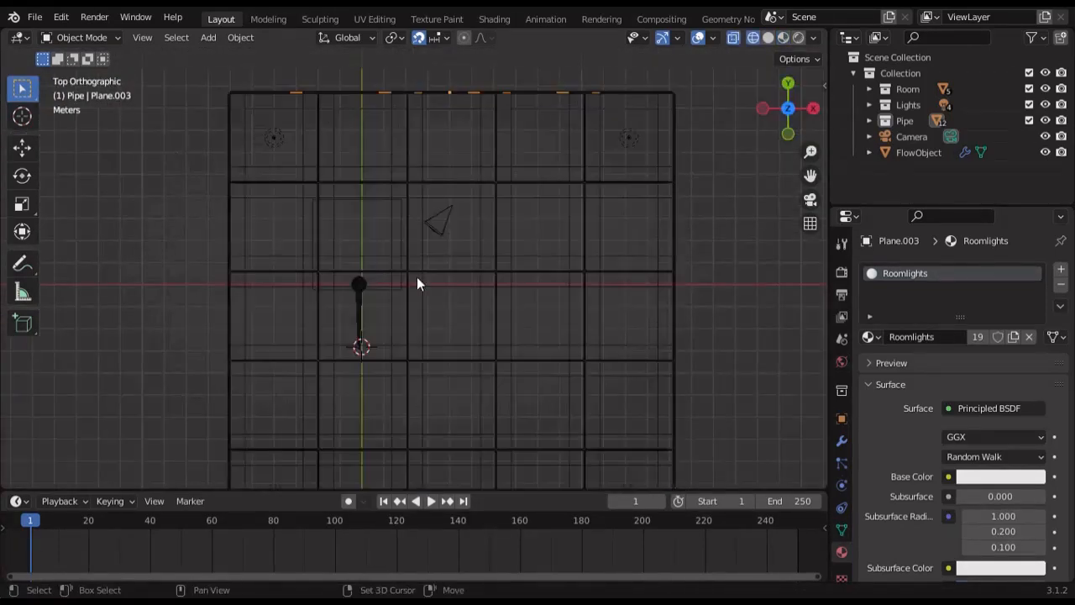
{"action": "middle_click_drag", "start_coordinate": [403, 105], "coordinate": [465, 366], "text": "shift"}
{"action": "scroll", "coordinate": [464, 366], "scroll_direction": "up", "scroll_amount": 6}
{"action": "left_click", "coordinate": [787, 84]}
{"action": "scroll", "coordinate": [504, 277], "scroll_direction": "up", "scroll_amount": 5}
{"action": "left_click_drag", "start_coordinate": [328, 405], "coordinate": [286, 448]}
{"action": "middle_click_drag", "start_coordinate": [286, 448], "coordinate": [424, 273], "text": "shift"}
{"action": "scroll", "coordinate": [423, 274], "scroll_direction": "up", "scroll_amount": 5}
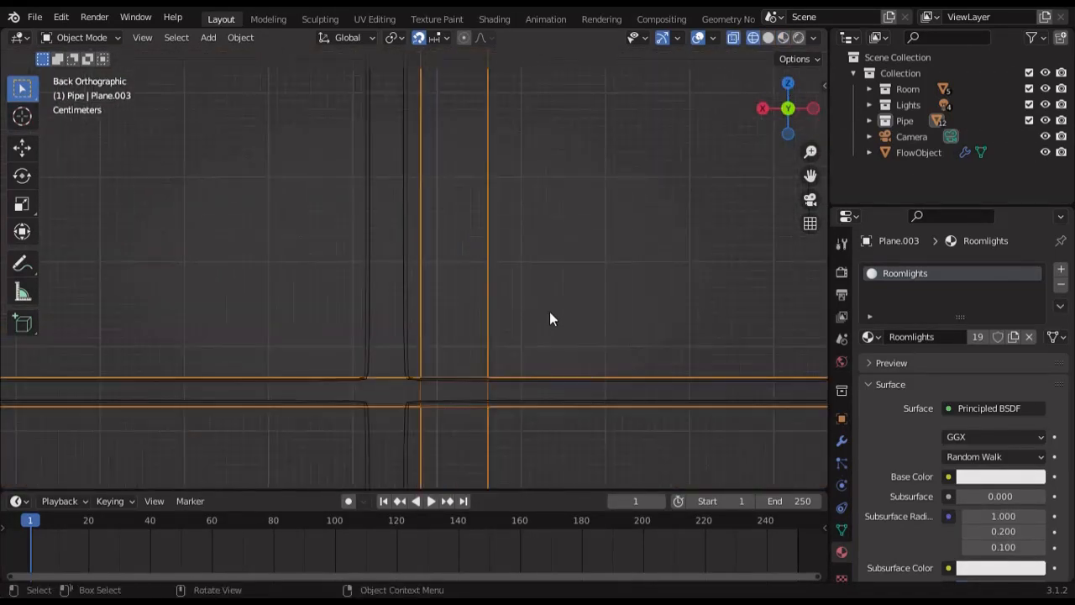
{"action": "key", "text": "g"}
{"action": "key", "text": "x"}
{"action": "left_click", "coordinate": [521, 321]}
{"action": "scroll", "coordinate": [521, 326], "scroll_direction": "down", "scroll_amount": 6}
{"action": "scroll", "coordinate": [520, 328], "scroll_direction": "down", "scroll_amount": 3}
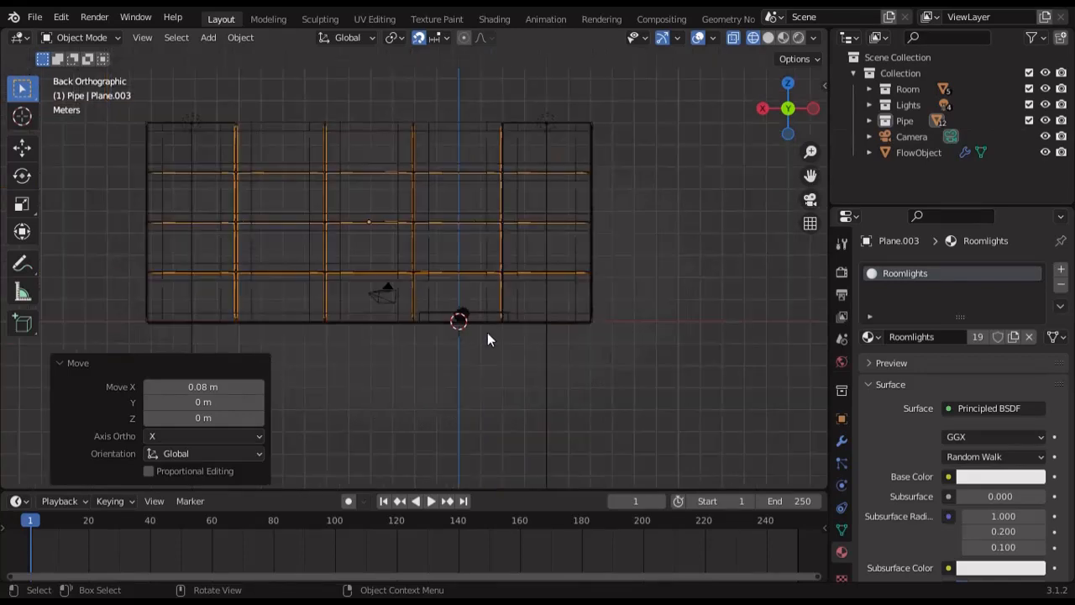
Step: Check the floor's fluid settings and make the floor light strips a fluid Effector with surface thickness 0.5
{"action": "middle_click_drag", "start_coordinate": [487, 335], "coordinate": [516, 313]}
{"action": "scroll", "coordinate": [537, 319], "scroll_direction": "up", "scroll_amount": 4}
{"action": "key", "text": "z"}
{"action": "left_click", "coordinate": [588, 338]}
{"action": "key", "text": "KP_0"}
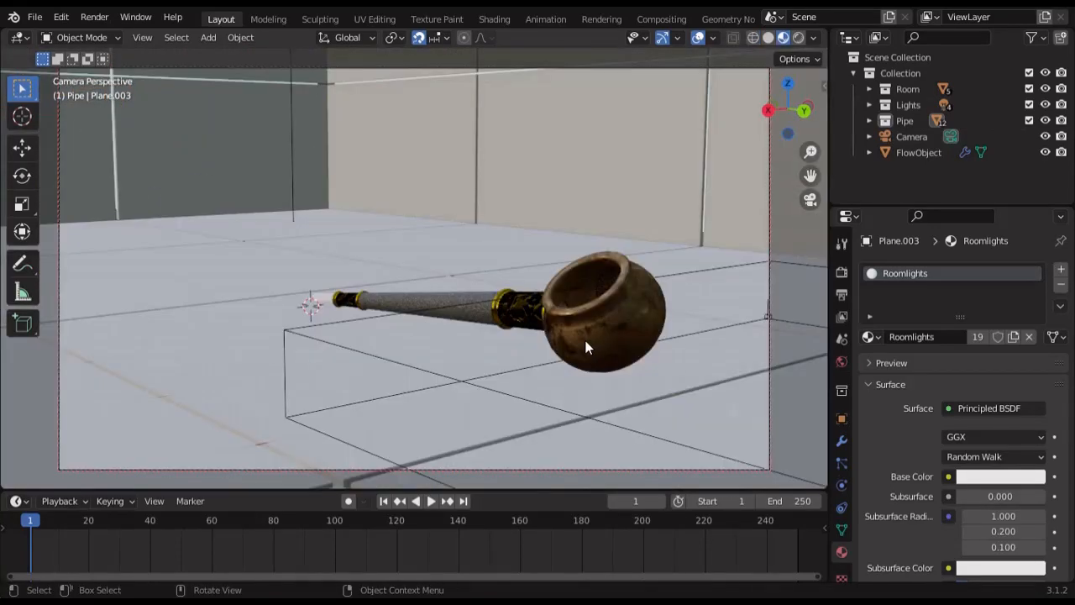
{"action": "middle_click_drag", "start_coordinate": [583, 340], "coordinate": [559, 351]}
{"action": "left_click", "coordinate": [559, 351]}
{"action": "left_click", "coordinate": [842, 485]}
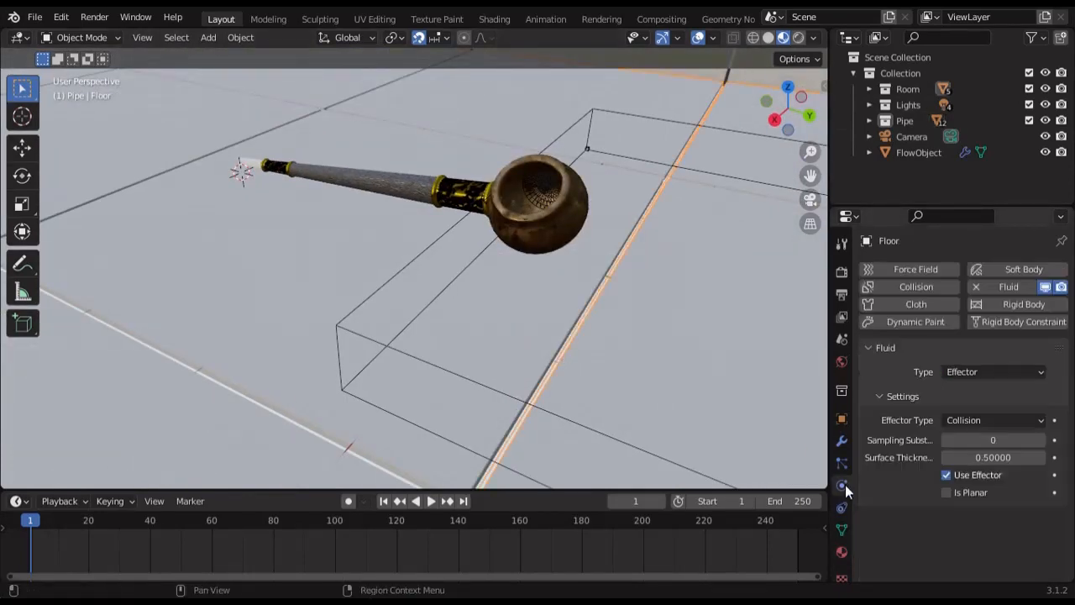
{"action": "left_click", "coordinate": [564, 347]}
{"action": "left_click", "coordinate": [977, 372]}
{"action": "left_click", "coordinate": [977, 443]}
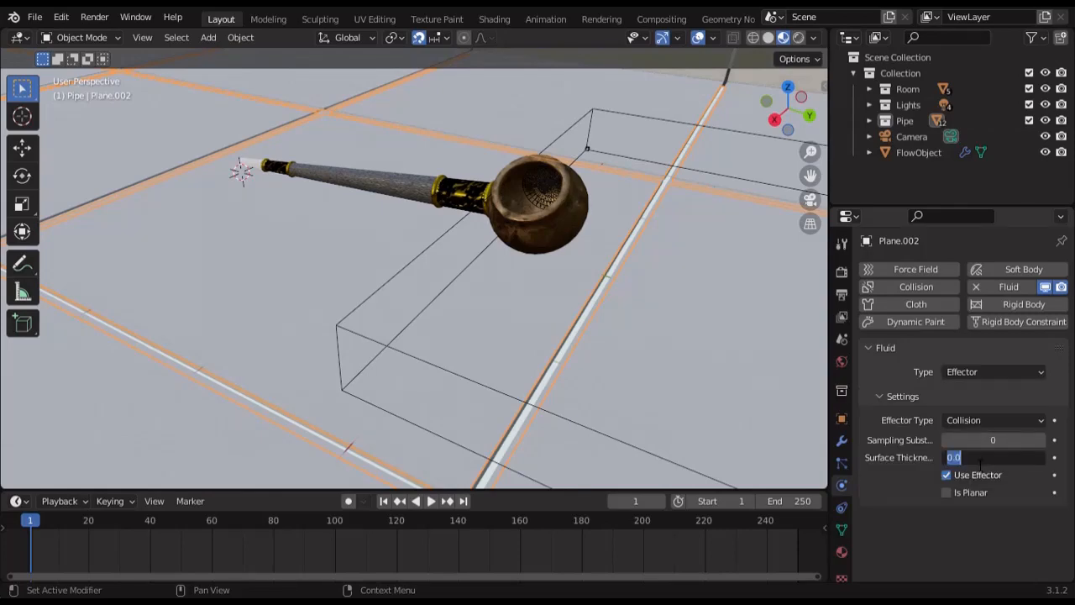
Step: Select the Smoke Domain and scale it up along Z in a front wireframe view so it encloses the pipe bowl
{"action": "middle_click_drag", "start_coordinate": [569, 249], "coordinate": [534, 245]}
{"action": "middle_click_drag", "start_coordinate": [537, 249], "coordinate": [485, 334], "text": "shift"}
{"action": "scroll", "coordinate": [485, 333], "scroll_direction": "up", "scroll_amount": 5}
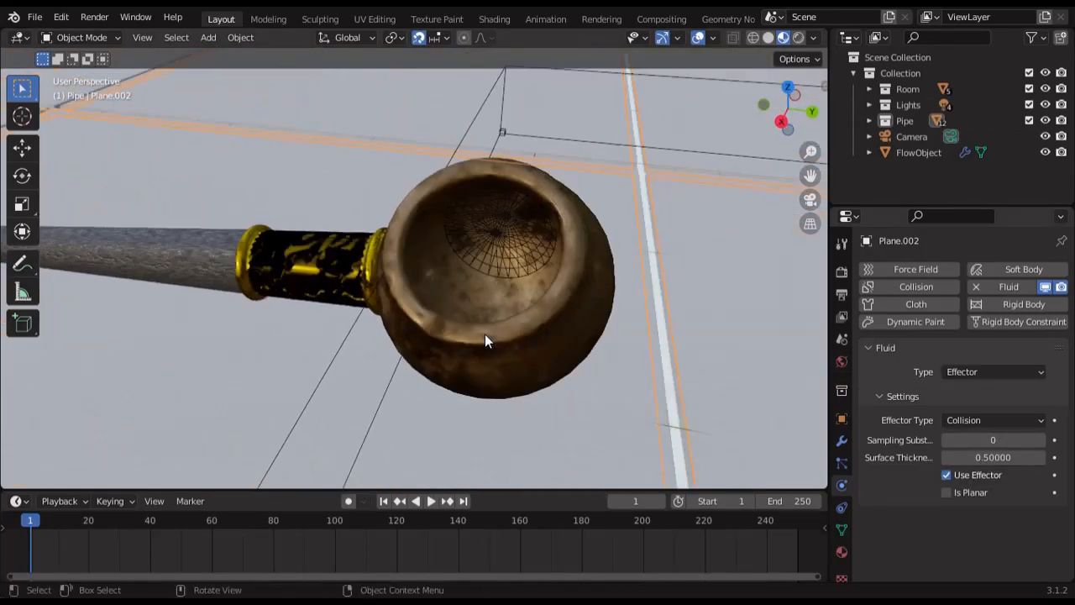
{"action": "key", "text": "space"}
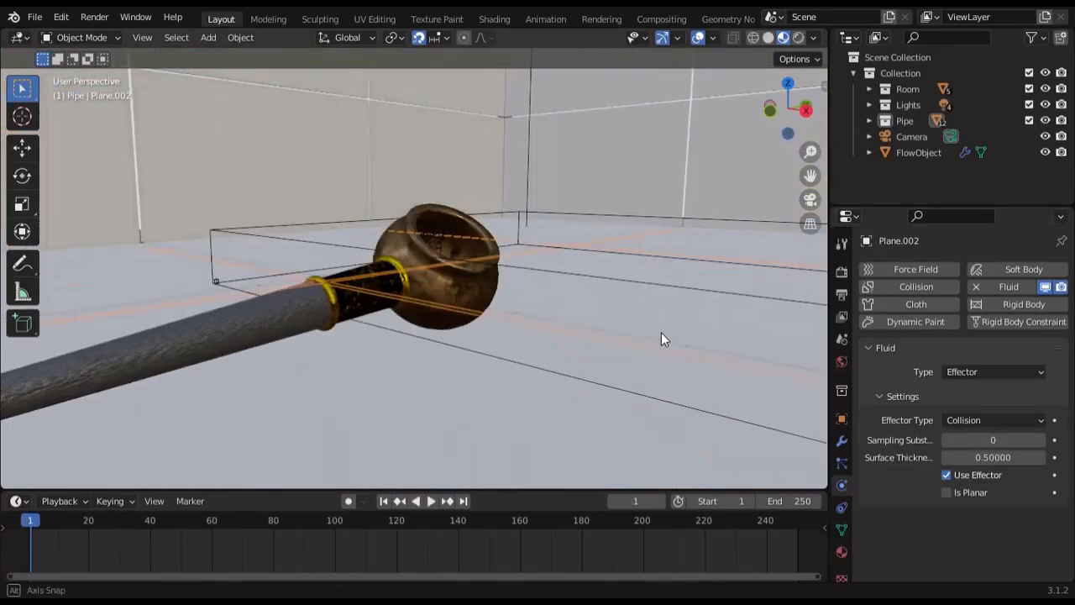
{"action": "left_click", "coordinate": [575, 250]}
{"action": "left_click", "coordinate": [770, 110]}
{"action": "key", "text": "shift+z"}
{"action": "middle_click_drag", "start_coordinate": [512, 255], "coordinate": [509, 282], "text": "shift"}
{"action": "scroll", "coordinate": [459, 184], "scroll_direction": "up", "scroll_amount": 2}
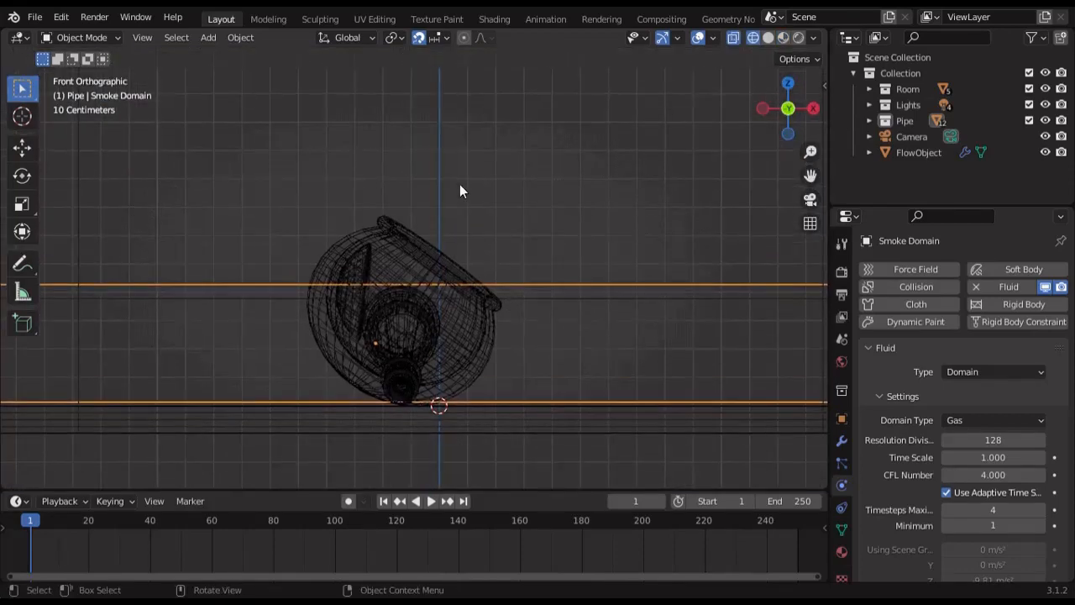
{"action": "key", "text": "s"}
{"action": "key", "text": "z"}
{"action": "left_click", "coordinate": [456, 479]}
Step: Move the Smoke Domain 0.2 m along Z and return to material preview shading
{"action": "key", "text": "g"}
{"action": "key", "text": "x"}
{"action": "key", "text": "z"}
{"action": "left_click", "coordinate": [453, 420]}
{"action": "scroll", "coordinate": [556, 426], "scroll_direction": "up", "scroll_amount": 5}
{"action": "mouse_move", "coordinate": [556, 426]}
{"action": "middle_mouse_down", "text": "shift"}
{"action": "mouse_move", "coordinate": [539, 268]}
{"action": "mouse_move", "coordinate": [477, 329]}
{"action": "mouse_move", "coordinate": [361, 338]}
{"action": "mouse_move", "coordinate": [466, 333]}
{"action": "mouse_move", "coordinate": [364, 372]}
{"action": "mouse_move", "coordinate": [278, 95]}
{"action": "middle_mouse_up", "text": "shift"}
{"action": "key", "text": "shift+z"}
{"action": "scroll", "coordinate": [466, 333], "scroll_direction": "up", "scroll_amount": 6}
{"action": "scroll", "coordinate": [363, 372], "scroll_direction": "down", "scroll_amount": 9}
Step: Save Pipe.blend and bake the Smoke Domain's fluid data
{"action": "left_click", "coordinate": [34, 17]}
{"action": "left_click", "coordinate": [72, 120]}
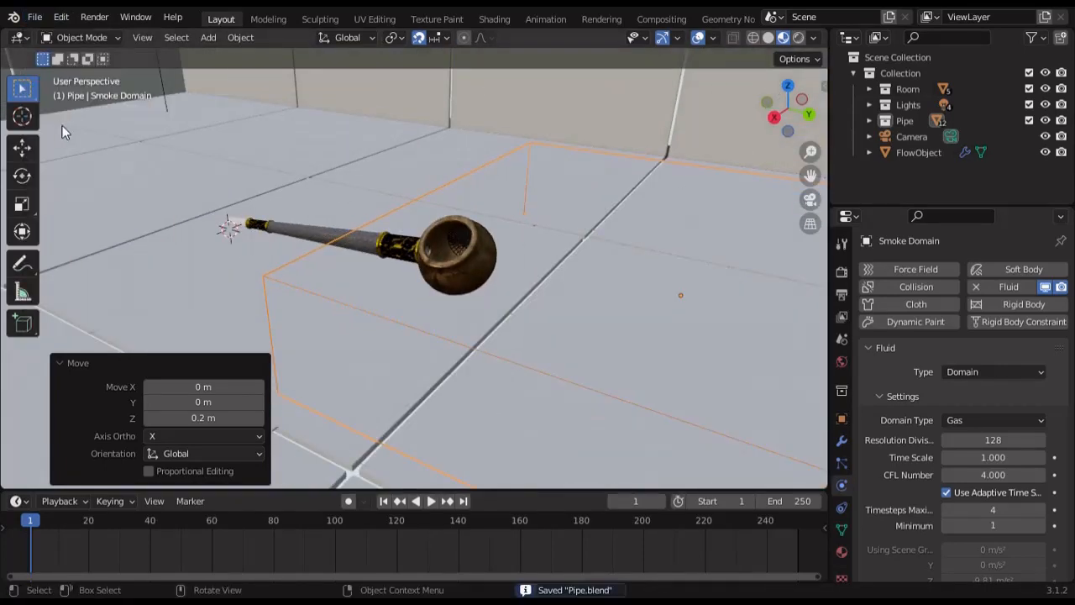
{"action": "scroll", "coordinate": [967, 475], "scroll_direction": "down", "scroll_amount": 5}
{"action": "left_click", "coordinate": [962, 471]}
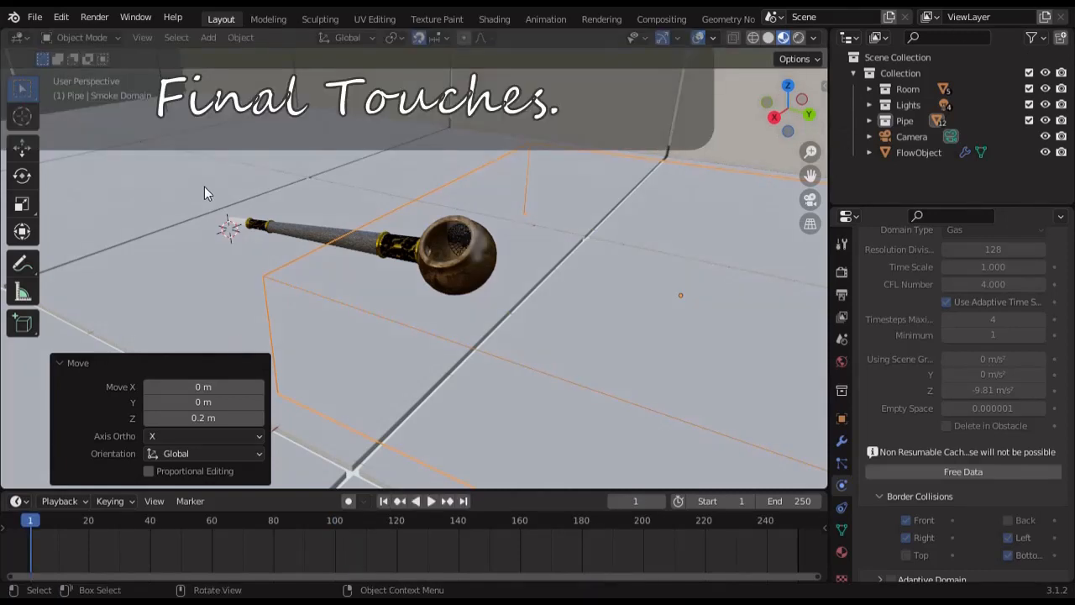
Step: Play the baked smoke animation, examine it around the pipe and through the camera, and return to frame 1
{"action": "middle_click_drag", "start_coordinate": [479, 314], "coordinate": [571, 295]}
{"action": "scroll", "coordinate": [571, 296], "scroll_direction": "up", "scroll_amount": 3}
{"action": "left_click", "coordinate": [433, 503]}
{"action": "left_click", "coordinate": [409, 390]}
{"action": "middle_click_drag", "start_coordinate": [409, 390], "coordinate": [411, 418]}
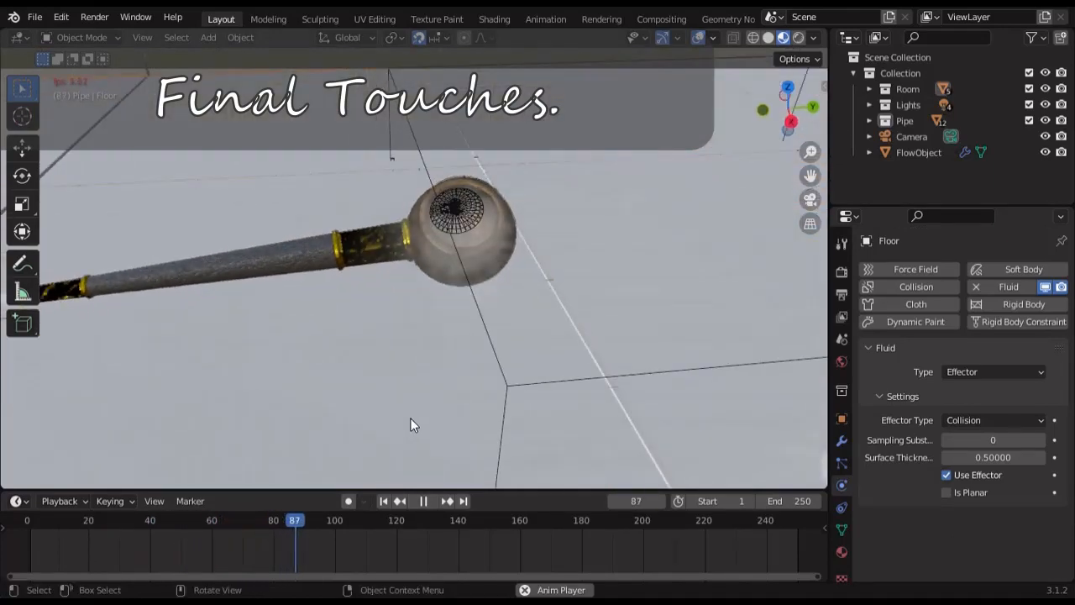
{"action": "scroll", "coordinate": [368, 373], "scroll_direction": "down", "scroll_amount": 3}
{"action": "middle_click_drag", "start_coordinate": [368, 373], "coordinate": [504, 312]}
{"action": "middle_click_drag", "start_coordinate": [533, 416], "coordinate": [464, 70]}
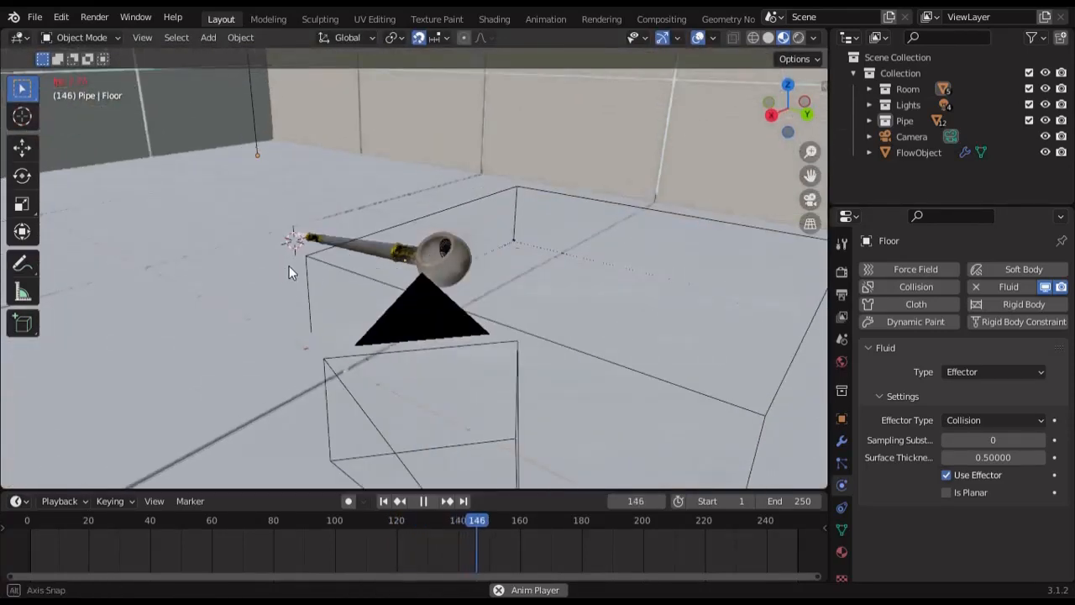
{"action": "key", "text": "KP_0"}
{"action": "left_click", "coordinate": [384, 502]}
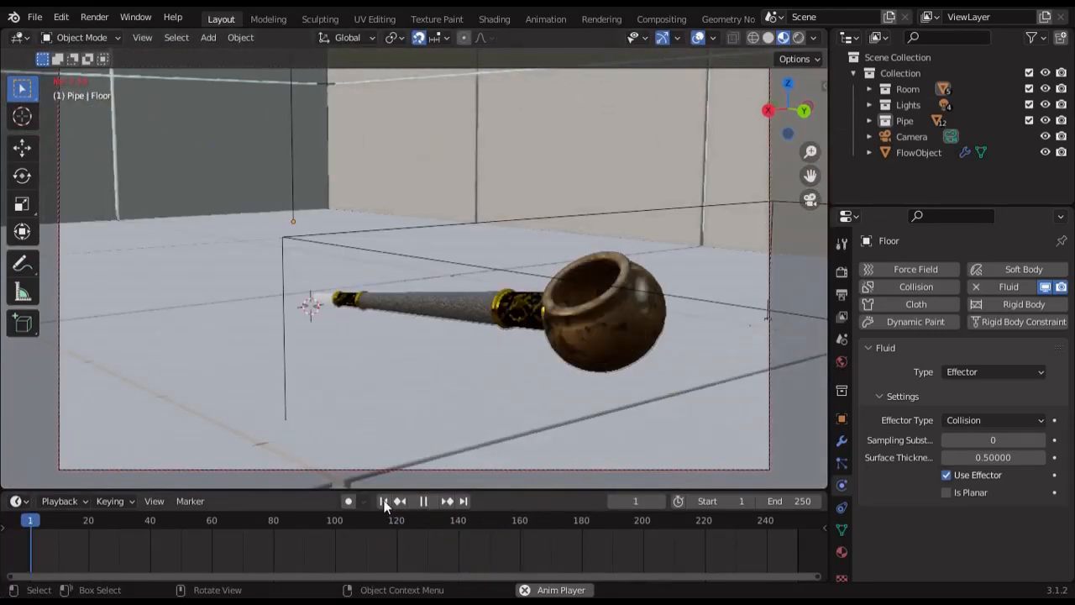
{"action": "left_click", "coordinate": [423, 502]}
{"action": "left_click", "coordinate": [384, 501]}
Step: Preview the smoke in rendered shading at several frames, including 25, 92 and 118
{"action": "left_click", "coordinate": [799, 38]}
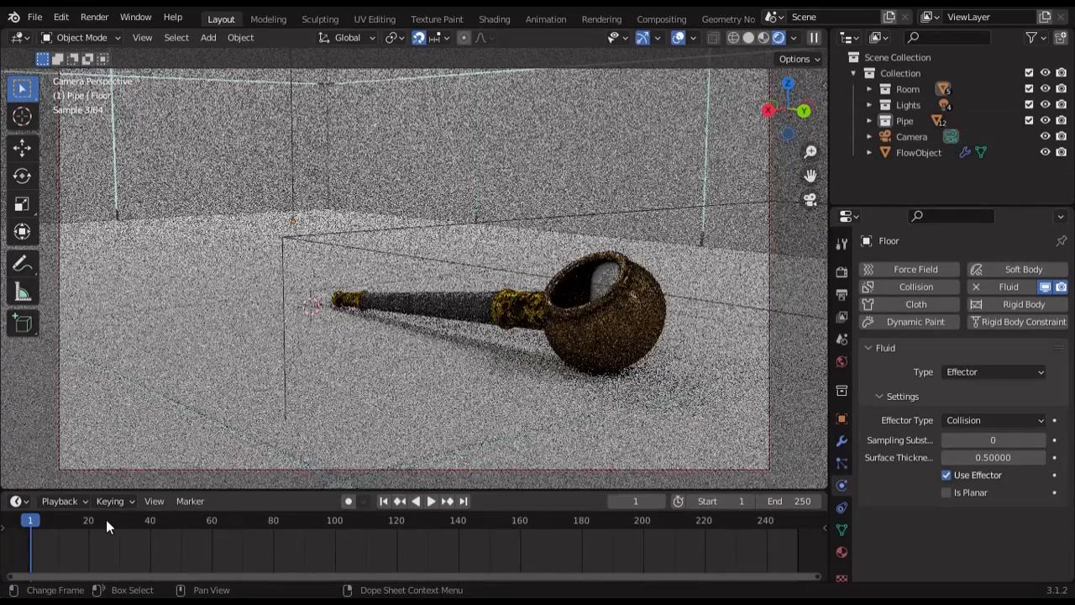
{"action": "left_click", "coordinate": [105, 520]}
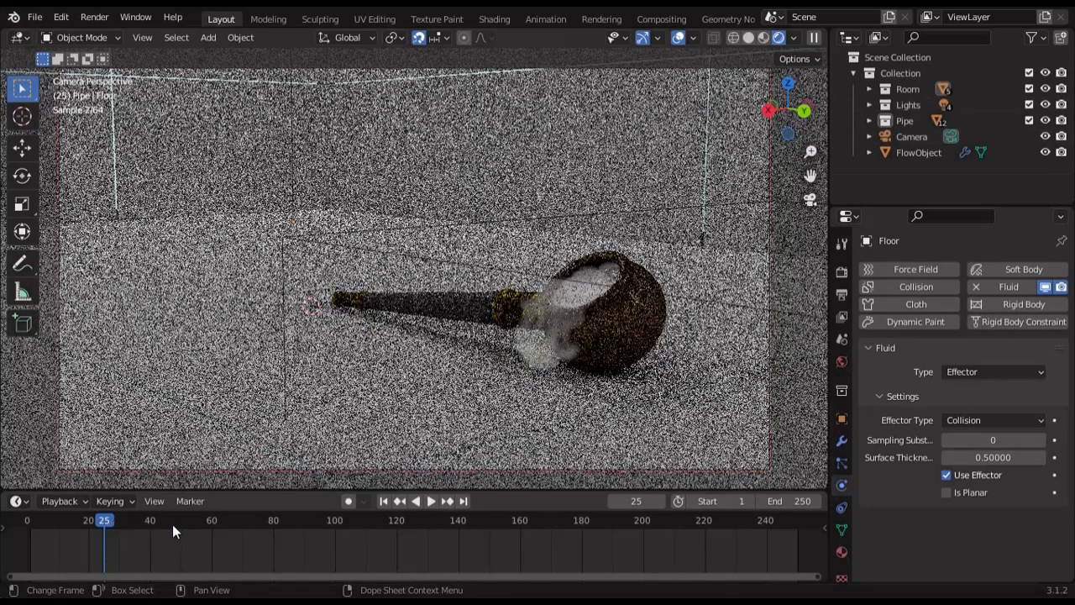
{"action": "left_click", "coordinate": [177, 523]}
{"action": "left_click", "coordinate": [311, 519]}
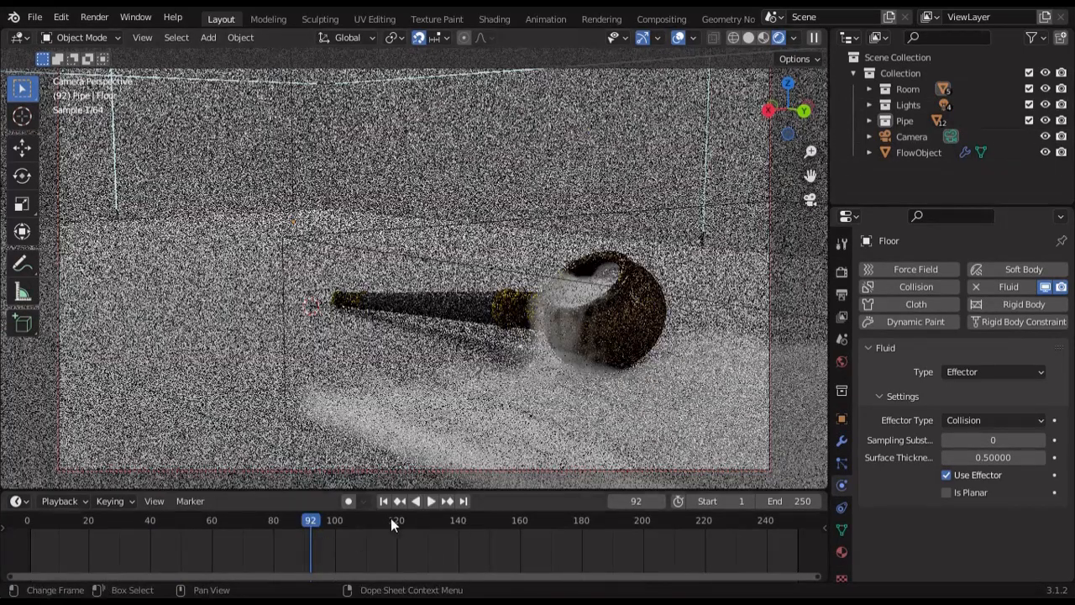
{"action": "left_click", "coordinate": [391, 520]}
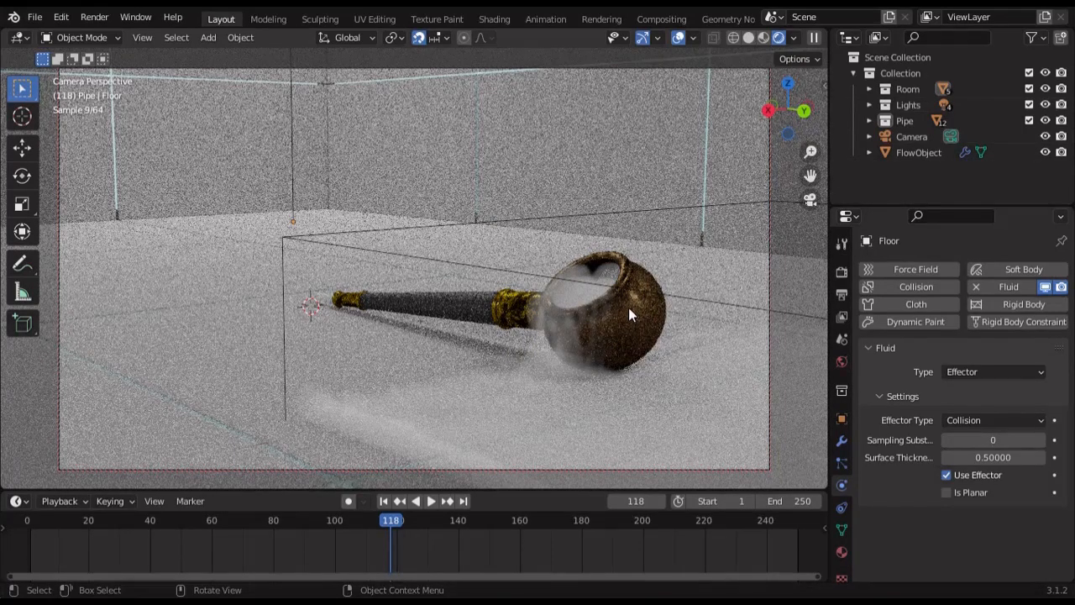
Step: Switch to solid shading, free the Smoke Domain's baked fluid data and return to frame 1
{"action": "left_click", "coordinate": [749, 37]}
{"action": "mouse_move", "coordinate": [442, 284]}
{"action": "middle_mouse_down"}
{"action": "mouse_move", "coordinate": [470, 276]}
{"action": "mouse_move", "coordinate": [499, 240]}
{"action": "mouse_move", "coordinate": [439, 265]}
{"action": "middle_mouse_up"}
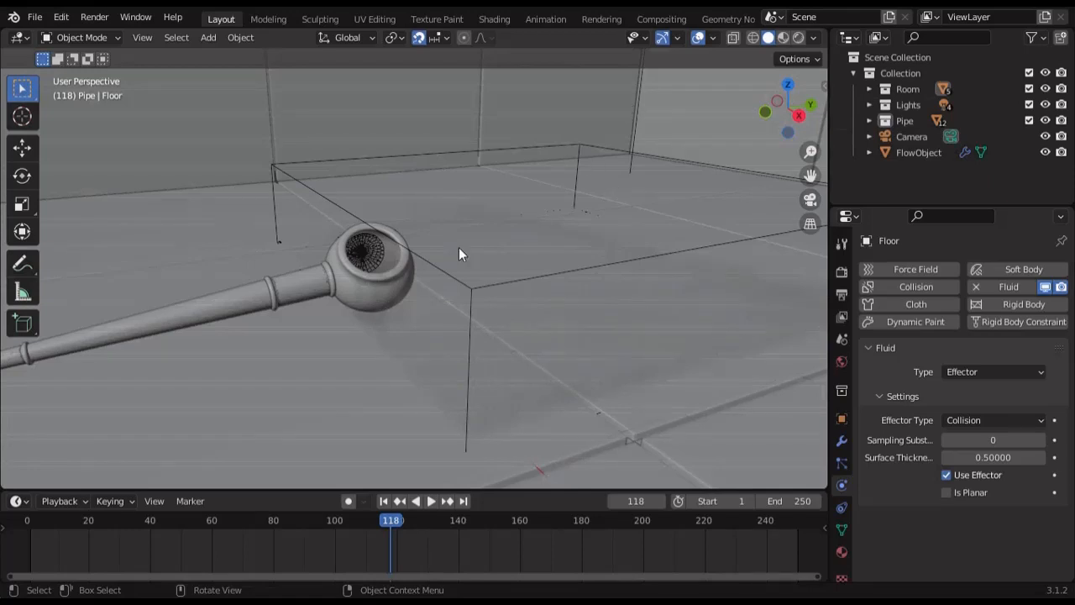
{"action": "left_click", "coordinate": [534, 257]}
{"action": "scroll", "coordinate": [945, 406], "scroll_direction": "down", "scroll_amount": 8}
{"action": "left_click", "coordinate": [946, 407]}
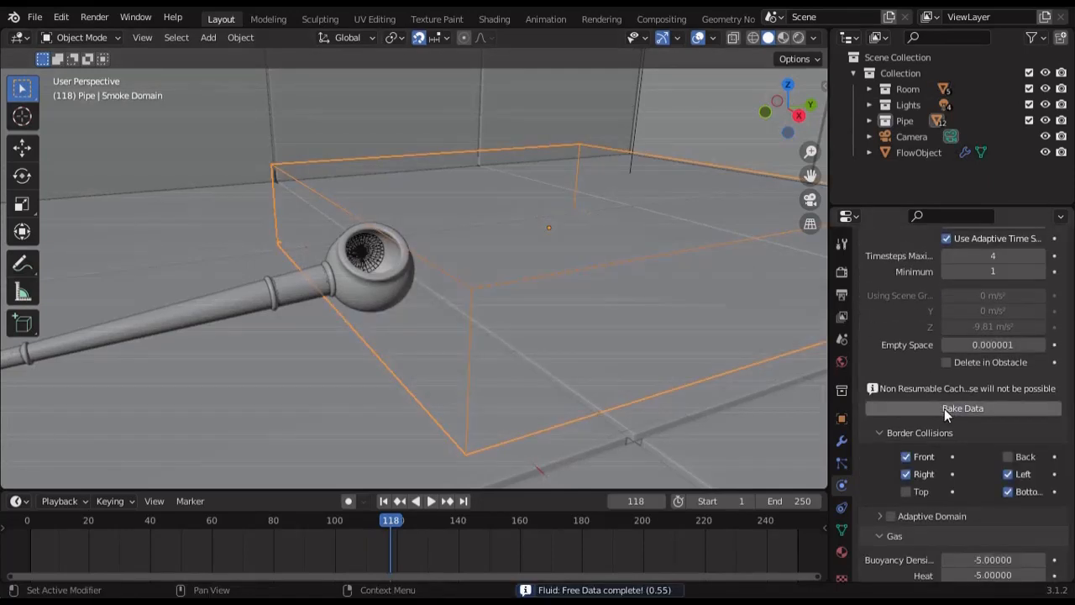
{"action": "left_click", "coordinate": [385, 501]}
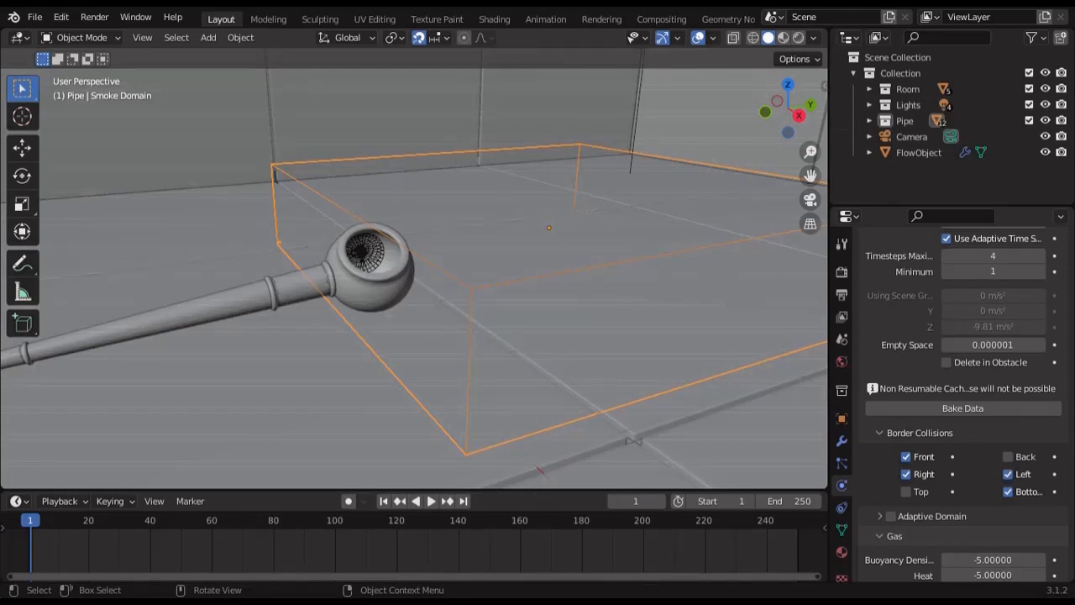
Step: Add eight evenly spaced, unslid loop cuts across the Smoke Domain, running parallel to the pipe stem
{"action": "middle_click_drag", "start_coordinate": [451, 273], "coordinate": [463, 296]}
{"action": "scroll", "coordinate": [463, 296], "scroll_direction": "down", "scroll_amount": 3}
{"action": "key", "text": "Tab"}
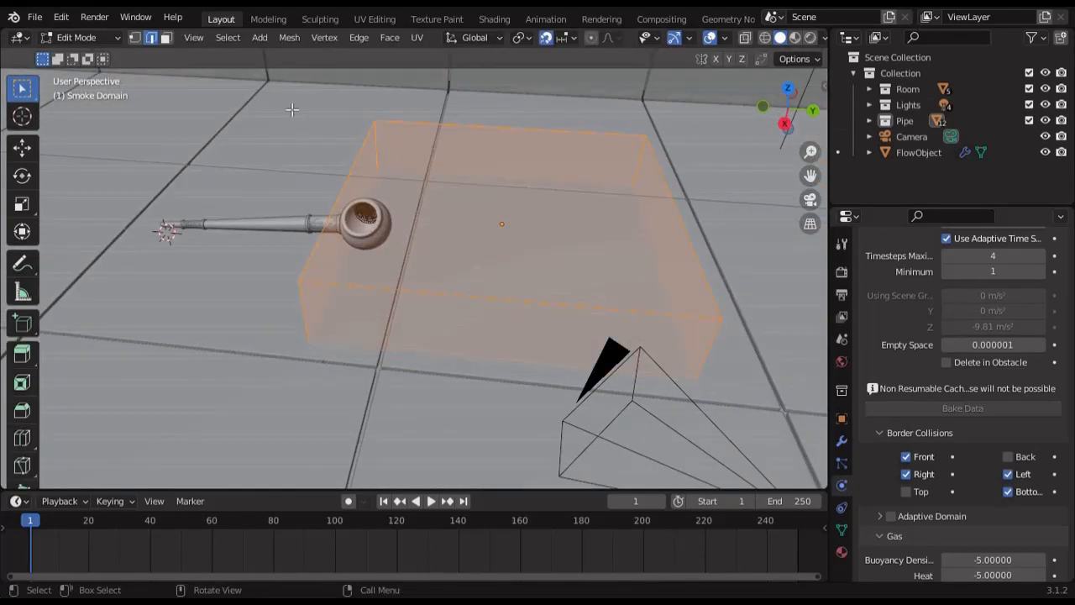
{"action": "left_click", "coordinate": [167, 37]}
{"action": "key", "text": "ctrl+r"}
{"action": "scroll", "coordinate": [332, 239], "scroll_direction": "up", "scroll_amount": 3}
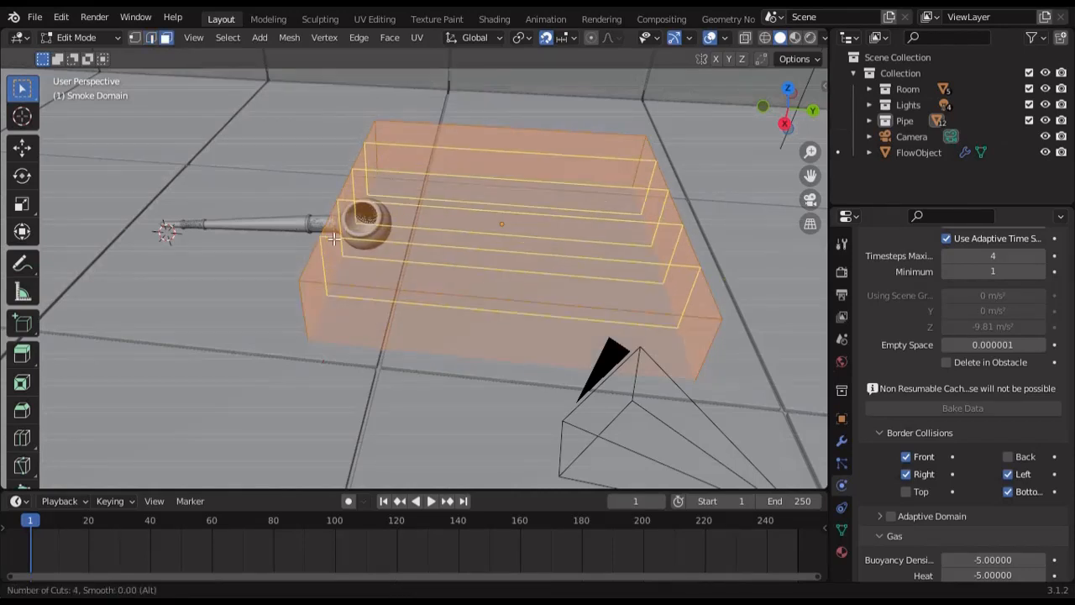
{"action": "scroll", "coordinate": [334, 238], "scroll_direction": "up", "scroll_amount": 4}
{"action": "left_click", "coordinate": [333, 238]}
{"action": "right_click", "coordinate": [333, 238]}
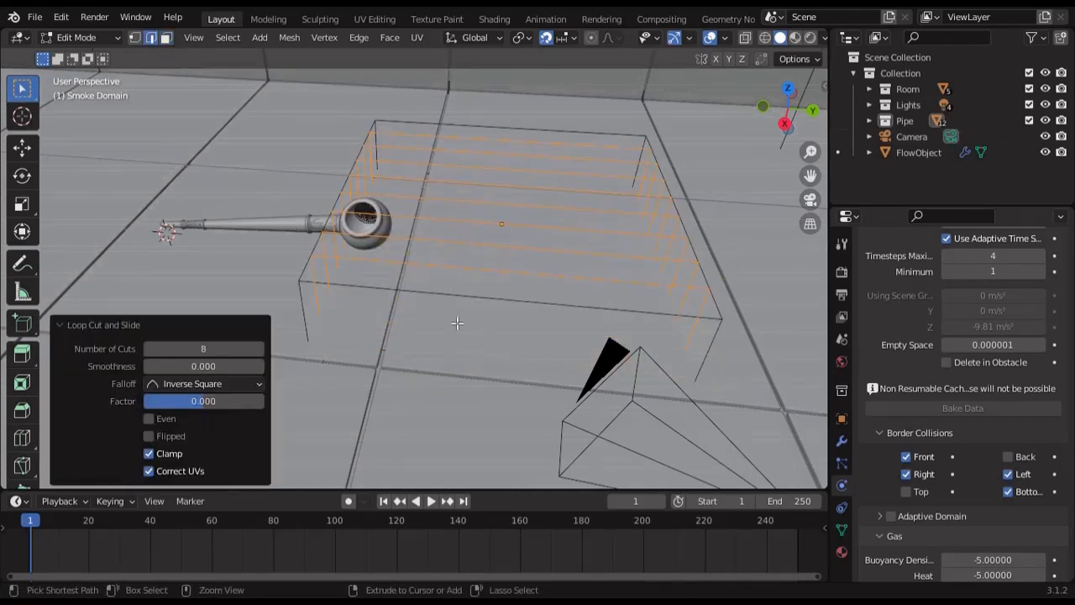
Step: Add eight evenly spaced, unslid loop cuts in the Smoke Domain's other horizontal direction to form a grid
{"action": "key", "text": "ctrl+r"}
{"action": "scroll", "coordinate": [460, 322], "scroll_direction": "up", "scroll_amount": 7}
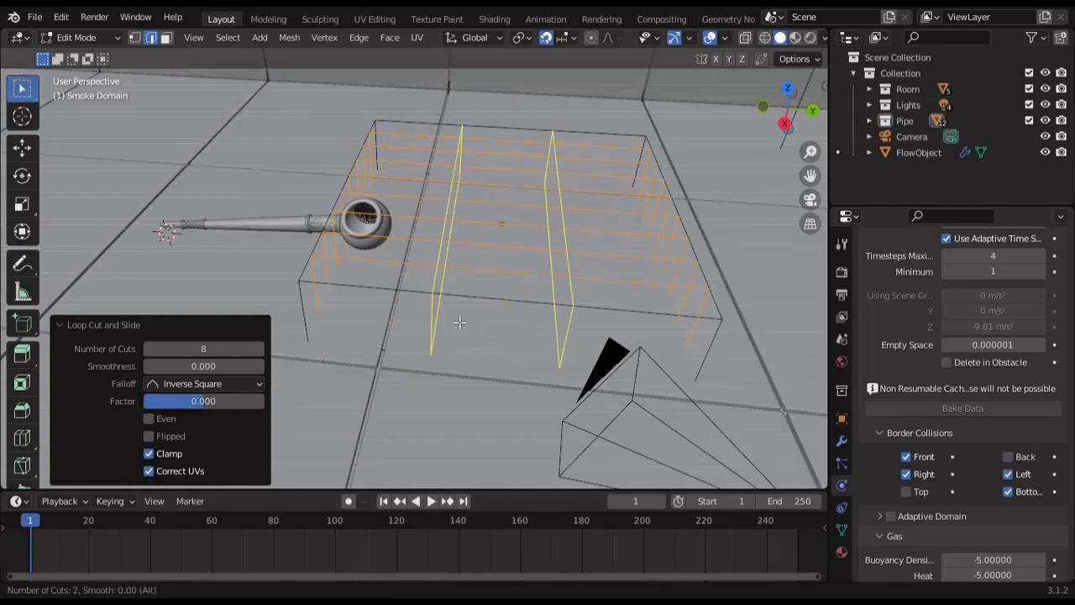
{"action": "left_click", "coordinate": [461, 320]}
{"action": "right_click", "coordinate": [461, 319]}
Step: Show the Smoke Domain mesh from the top in see-through wireframe, with vertex selection active and snapping disabled
{"action": "middle_click_drag", "start_coordinate": [461, 320], "coordinate": [432, 265]}
{"action": "scroll", "coordinate": [432, 265], "scroll_direction": "up", "scroll_amount": 3}
{"action": "left_click", "coordinate": [787, 91]}
{"action": "key", "text": "shift+z"}
{"action": "left_click", "coordinate": [136, 38]}
{"action": "left_click", "coordinate": [515, 303]}
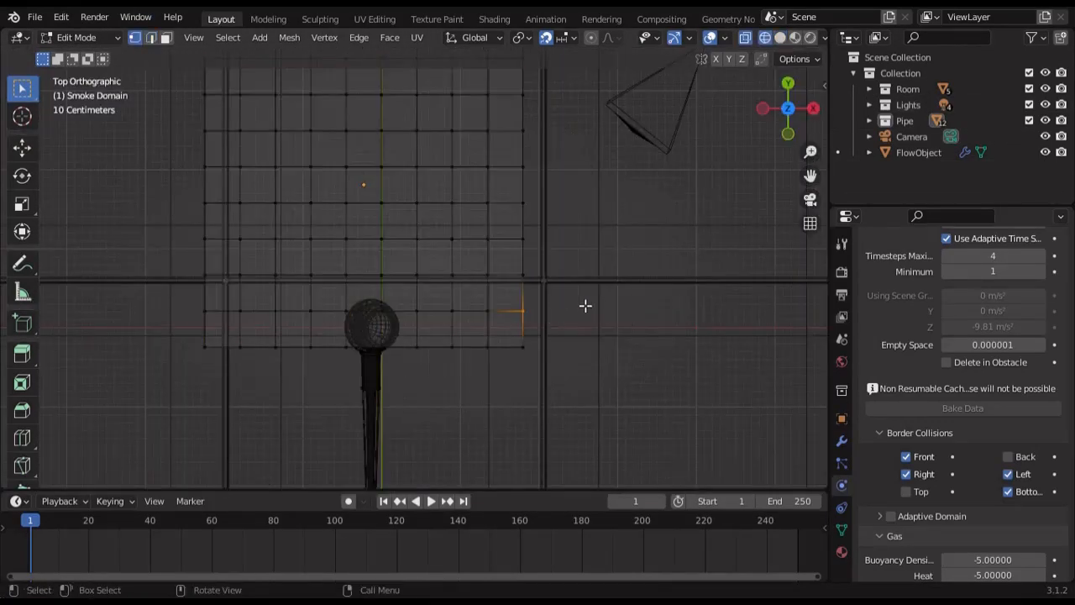
{"action": "left_click", "coordinate": [550, 41]}
Step: Try to pull vertices near the domain's +X edge inward along X, and undo these moves
{"action": "key", "text": "g"}
{"action": "key", "text": "x"}
{"action": "left_click", "coordinate": [649, 411]}
{"action": "left_click_drag", "start_coordinate": [583, 269], "coordinate": [477, 292]}
{"action": "key", "text": "g"}
{"action": "key", "text": "x"}
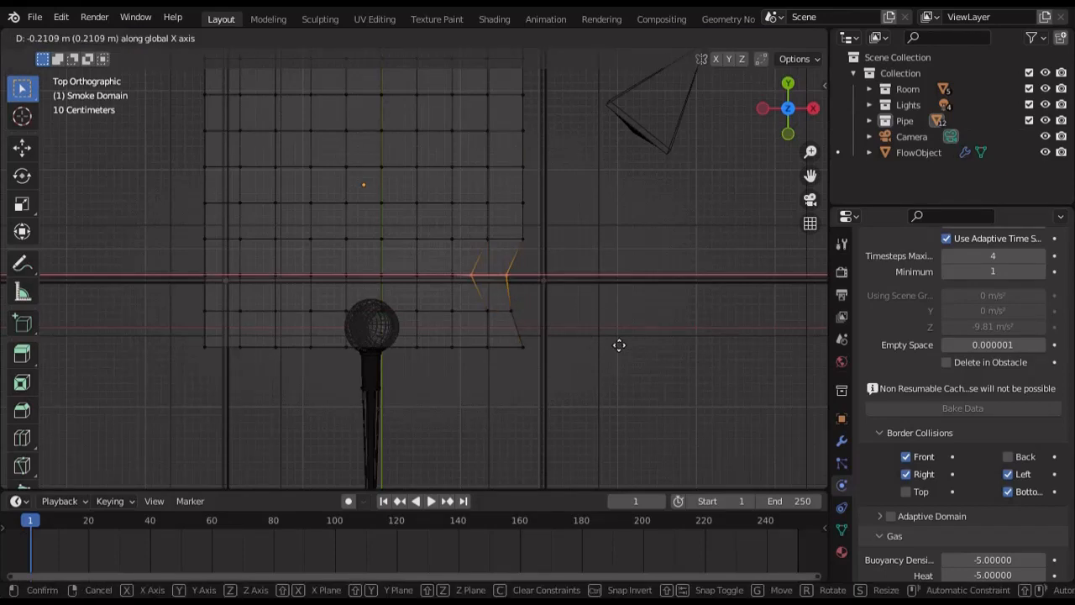
{"action": "left_click", "coordinate": [620, 345]}
{"action": "left_click_drag", "start_coordinate": [511, 384], "coordinate": [467, 339]}
{"action": "key", "text": "g"}
{"action": "key", "text": "y"}
{"action": "right_click", "coordinate": [528, 412]}
{"action": "key", "text": "ctrl+z"}
{"action": "key", "text": "ctrl+z"}
{"action": "key", "text": "ctrl+z"}
{"action": "key", "text": "ctrl+z"}
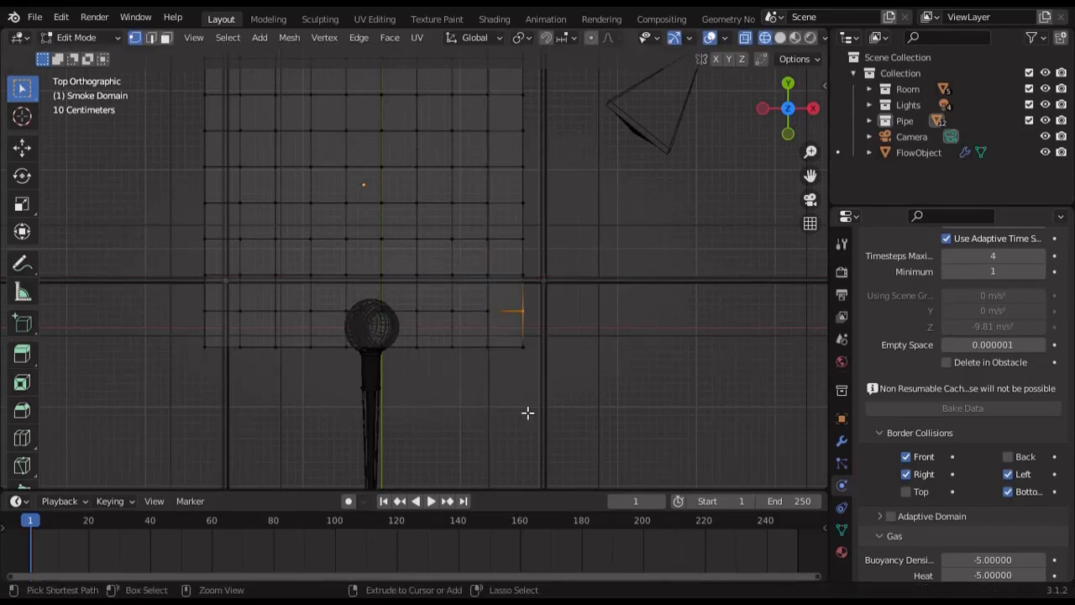
Step: Move the four vertices of the grid column beside the pipe bowl, nearest the stem, about 0.2 m along -Y
{"action": "scroll", "coordinate": [581, 363], "scroll_direction": "down", "scroll_amount": 1}
{"action": "middle_click_drag", "start_coordinate": [581, 363], "coordinate": [656, 410], "text": "shift"}
{"action": "middle_click_drag", "start_coordinate": [655, 280], "coordinate": [580, 254], "text": "shift"}
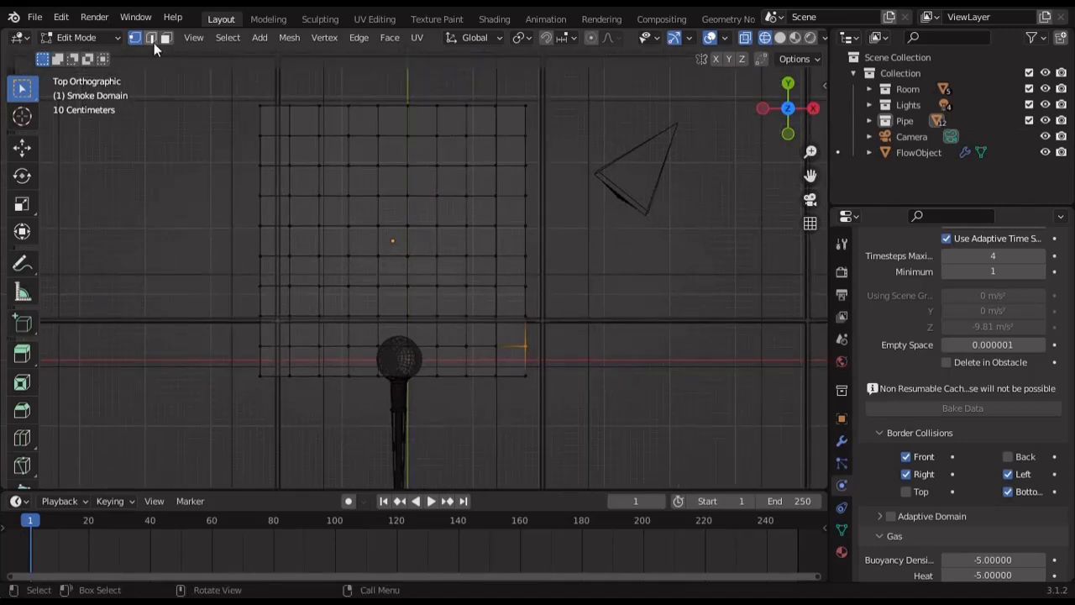
{"action": "left_click_drag", "start_coordinate": [451, 399], "coordinate": [494, 273]}
{"action": "key", "text": "g"}
{"action": "key", "text": "x"}
{"action": "key", "text": "y"}
{"action": "left_click", "coordinate": [550, 413]}
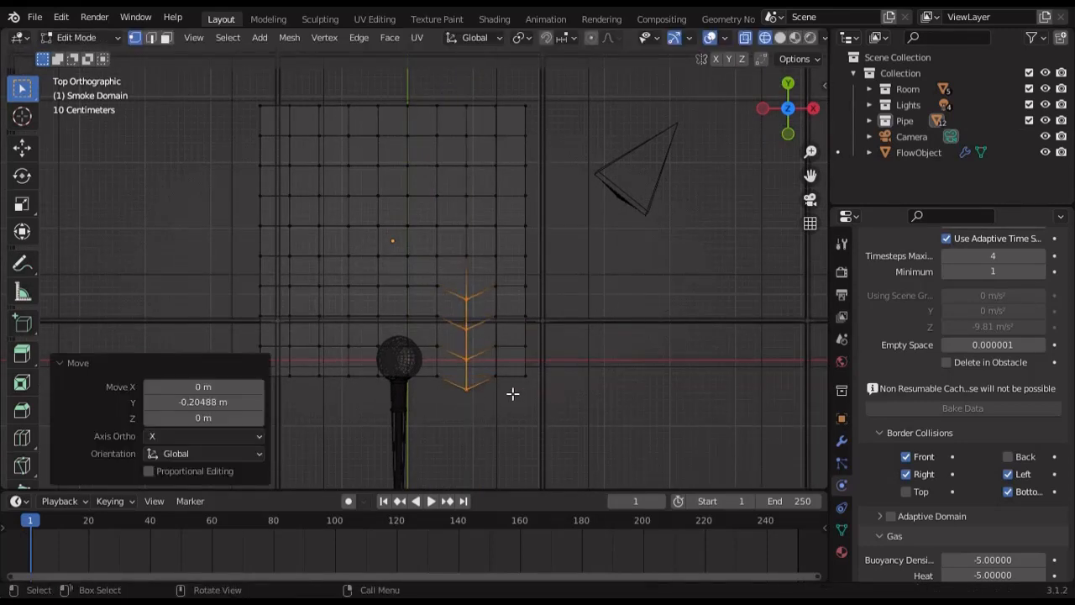
Step: Move the entire outer vertex column on the Smoke Domain's +X side along +Y
{"action": "left_click_drag", "start_coordinate": [512, 394], "coordinate": [581, 192]}
{"action": "key", "text": "g"}
{"action": "key", "text": "y"}
{"action": "right_click", "coordinate": [652, 330]}
{"action": "left_click_drag", "start_coordinate": [562, 95], "coordinate": [516, 197], "text": "shift"}
{"action": "key", "text": "g"}
{"action": "key", "text": "x"}
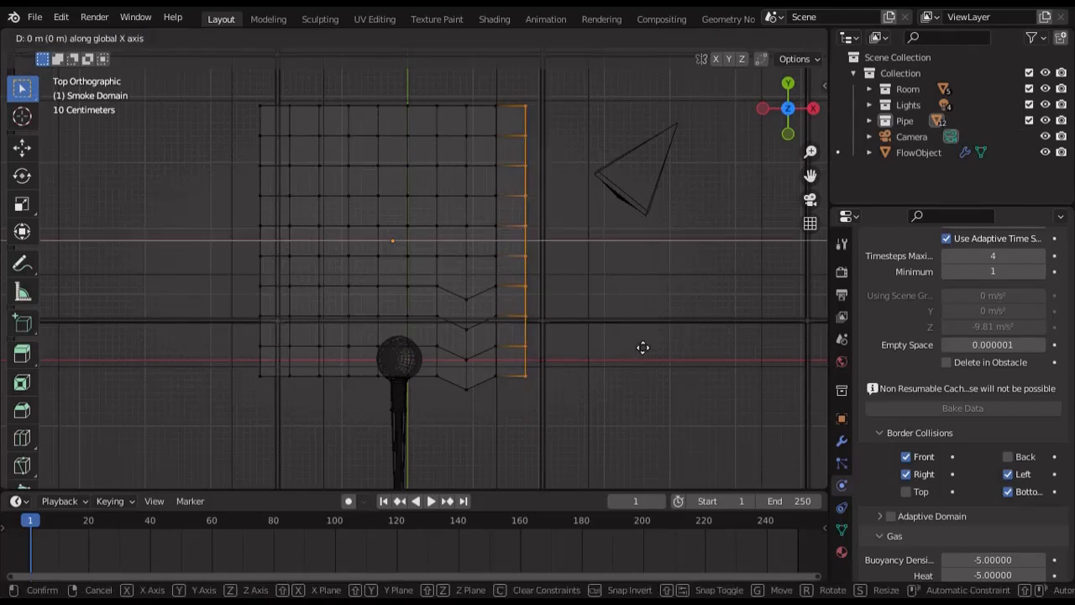
{"action": "key", "text": "y"}
{"action": "left_click", "coordinate": [602, 324]}
Step: Move the row of four vertices between the pipe bowl and the domain's +X edge about 0.17 m along -X
{"action": "middle_click_drag", "start_coordinate": [423, 372], "coordinate": [492, 377], "text": "shift"}
{"action": "left_click", "coordinate": [603, 319]}
{"action": "left_click", "coordinate": [565, 351], "text": "shift"}
{"action": "left_click", "coordinate": [535, 362], "text": "shift"}
{"action": "key", "text": "g"}
{"action": "key", "text": "x"}
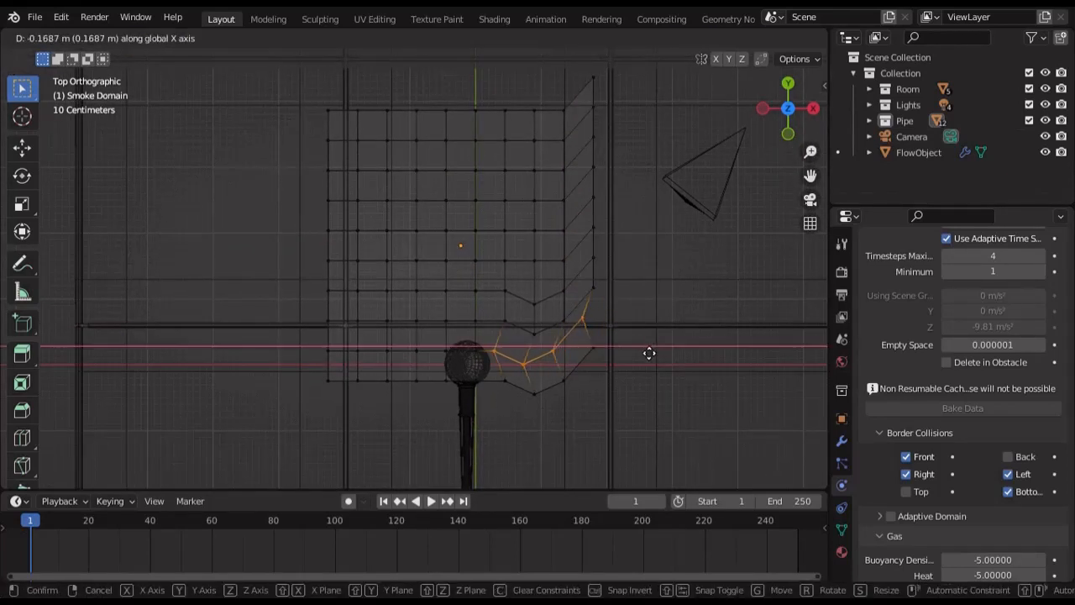
{"action": "left_click", "coordinate": [557, 336]}
Step: Move the two vertices just beyond that row at the +X edge about 0.12 m in X and 0.2 m in Y
{"action": "left_click", "coordinate": [591, 301]}
{"action": "key", "text": "g"}
{"action": "key", "text": "x"}
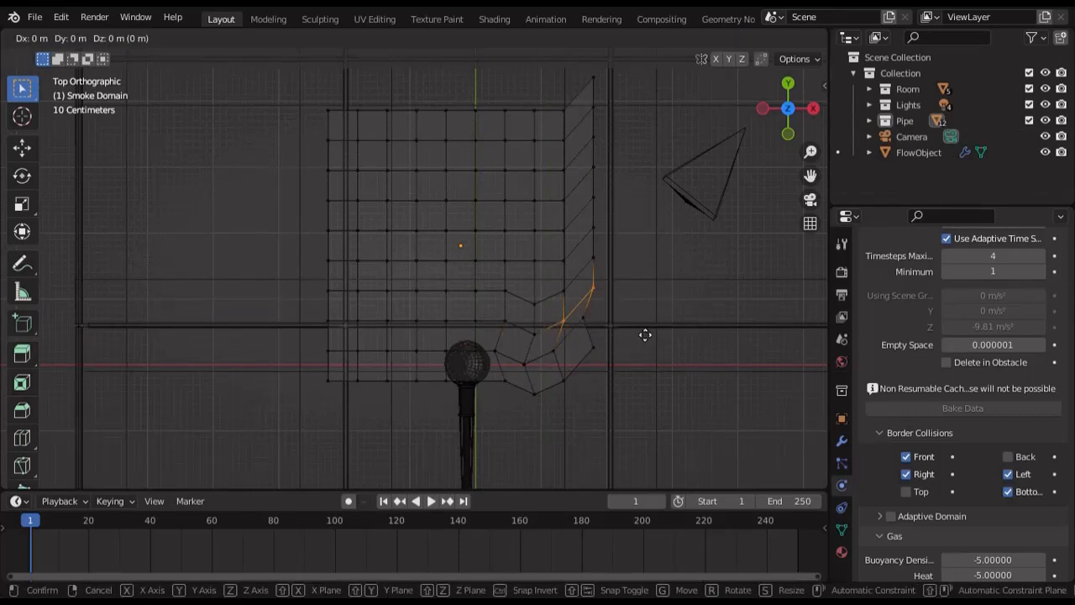
{"action": "left_click", "coordinate": [615, 319]}
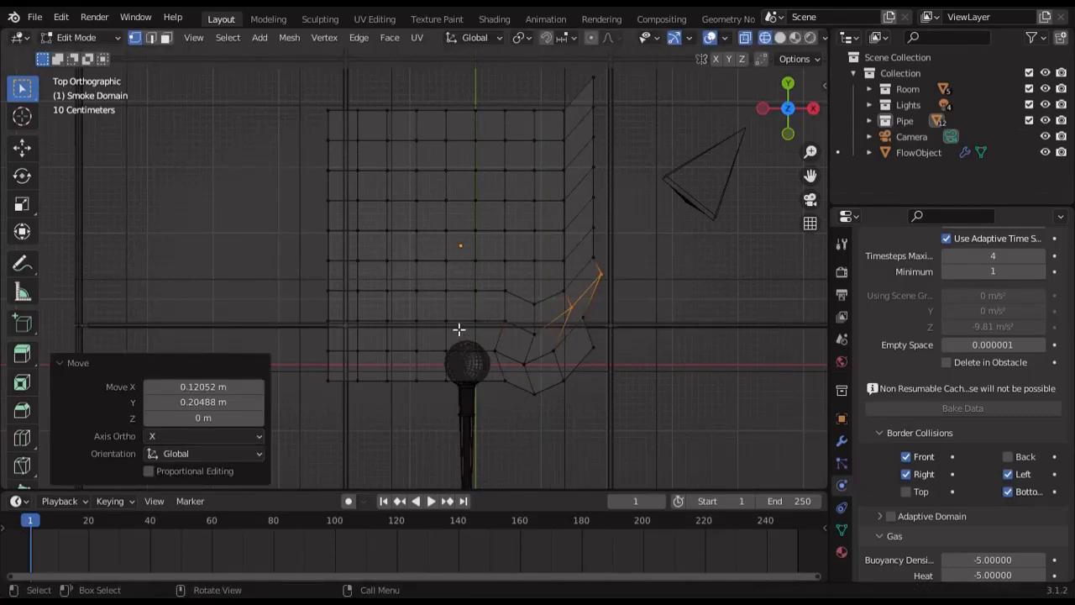
Step: Shift four vertices along the Smoke Domain's stem-side edge individually by small irregular amounts
{"action": "left_click", "coordinate": [472, 411]}
{"action": "key", "text": "g"}
{"action": "left_click", "coordinate": [518, 419]}
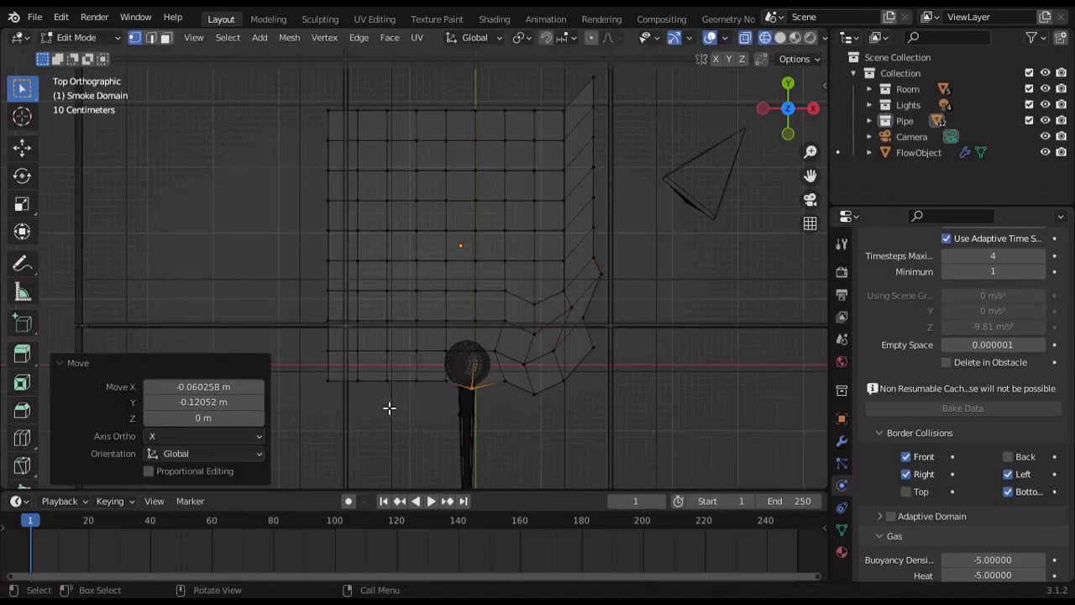
{"action": "left_click", "coordinate": [419, 398]}
{"action": "key", "text": "g"}
{"action": "left_click", "coordinate": [423, 391]}
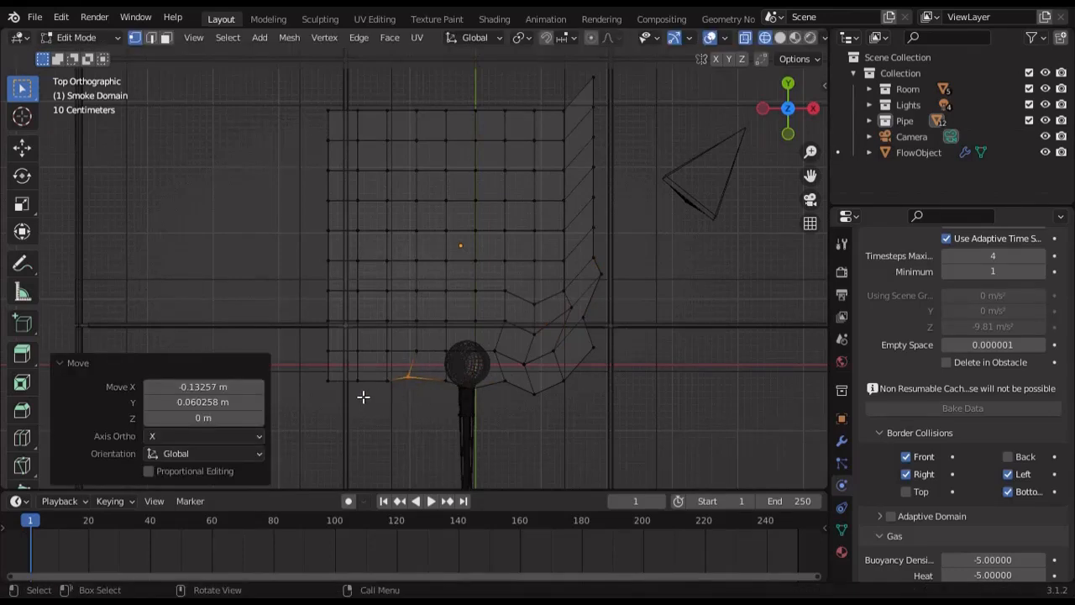
{"action": "left_click", "coordinate": [383, 395]}
{"action": "key", "text": "g"}
{"action": "left_click", "coordinate": [410, 412]}
{"action": "left_click", "coordinate": [365, 387]}
{"action": "key", "text": "g"}
{"action": "left_click", "coordinate": [366, 375]}
Step: Displace vertices on the stem-side half of the domain's -X edge to make its outline irregular
{"action": "left_click_drag", "start_coordinate": [315, 341], "coordinate": [343, 351]}
{"action": "key", "text": "g"}
{"action": "left_click", "coordinate": [317, 360]}
{"action": "left_click_drag", "start_coordinate": [316, 313], "coordinate": [343, 323]}
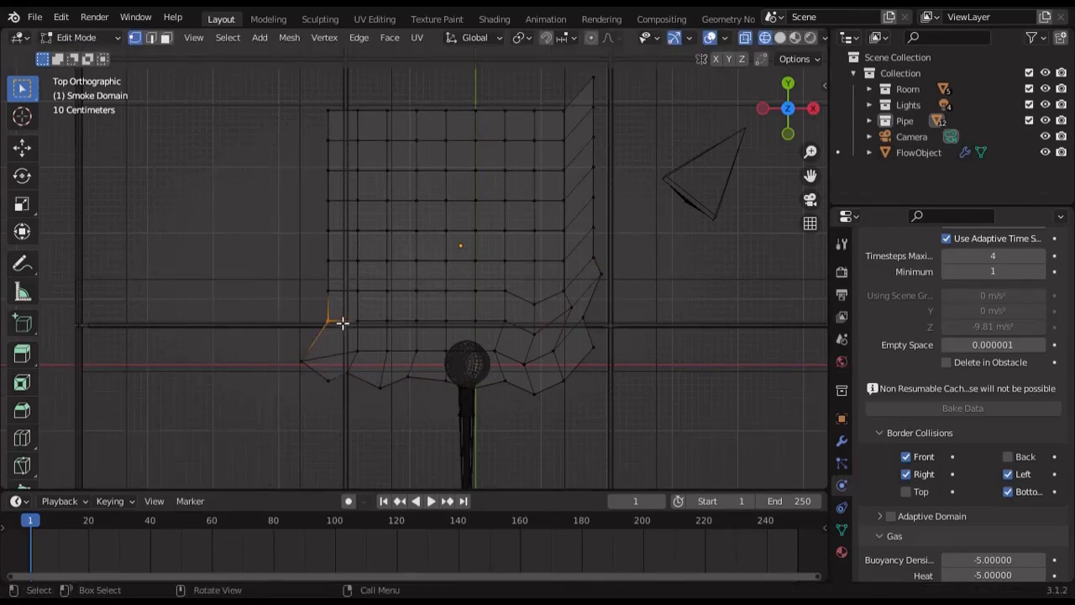
{"action": "key", "text": "g"}
{"action": "left_click", "coordinate": [335, 319]}
{"action": "left_click_drag", "start_coordinate": [313, 289], "coordinate": [334, 298]}
{"action": "left_click", "coordinate": [483, 316]}
Step: Shift two pairs of vertices farther along the domain's -X edge by small irregular amounts
{"action": "left_click_drag", "start_coordinate": [322, 255], "coordinate": [364, 267]}
{"action": "key", "text": "g"}
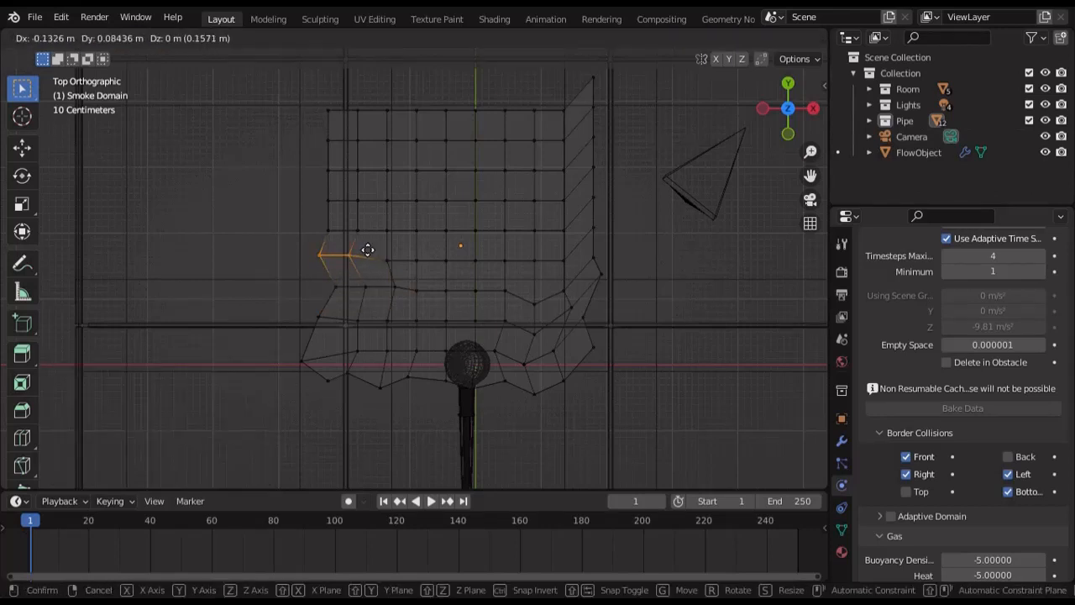
{"action": "left_click", "coordinate": [373, 246]}
{"action": "left_click_drag", "start_coordinate": [318, 194], "coordinate": [361, 204]}
{"action": "key", "text": "g"}
{"action": "left_click", "coordinate": [476, 238]}
Step: Displace three groups of vertices along the upper part of the domain's +X edge by irregular amounts
{"action": "left_click_drag", "start_coordinate": [585, 195], "coordinate": [602, 229]}
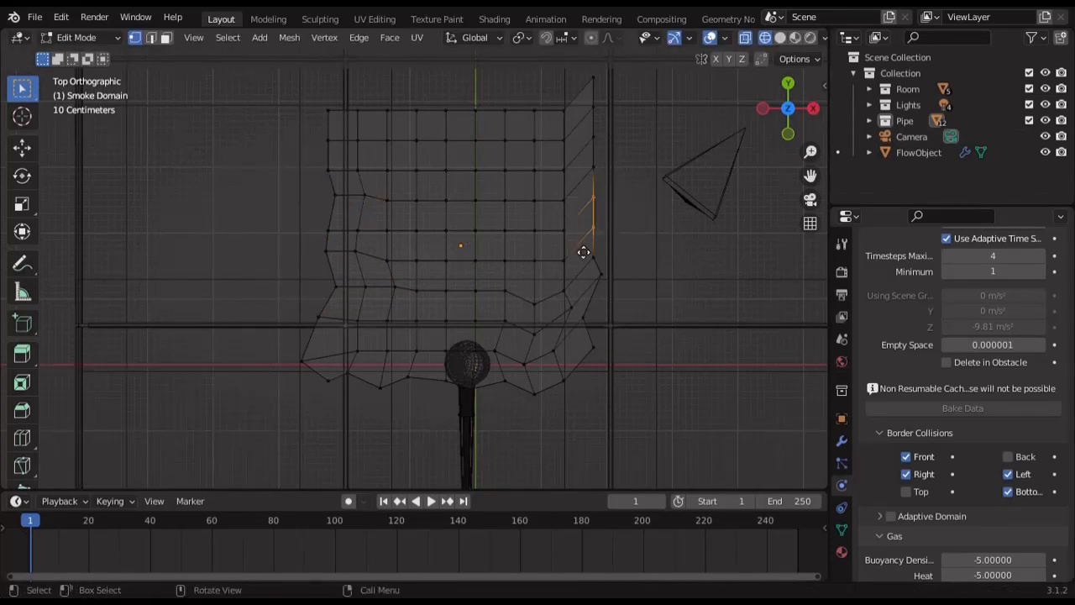
{"action": "key", "text": "g"}
{"action": "left_click", "coordinate": [592, 240]}
{"action": "left_click_drag", "start_coordinate": [552, 157], "coordinate": [578, 218]}
{"action": "key", "text": "g"}
{"action": "left_click", "coordinate": [568, 204]}
{"action": "left_click_drag", "start_coordinate": [603, 123], "coordinate": [584, 157]}
{"action": "key", "text": "g"}
{"action": "left_click", "coordinate": [573, 156]}
Step: In camera view, add three evenly spaced horizontal loop cuts around the Smoke Domain's sides
{"action": "key", "text": "Tab"}
{"action": "middle_click_drag", "start_coordinate": [596, 309], "coordinate": [614, 302]}
{"action": "key", "text": "KP_0"}
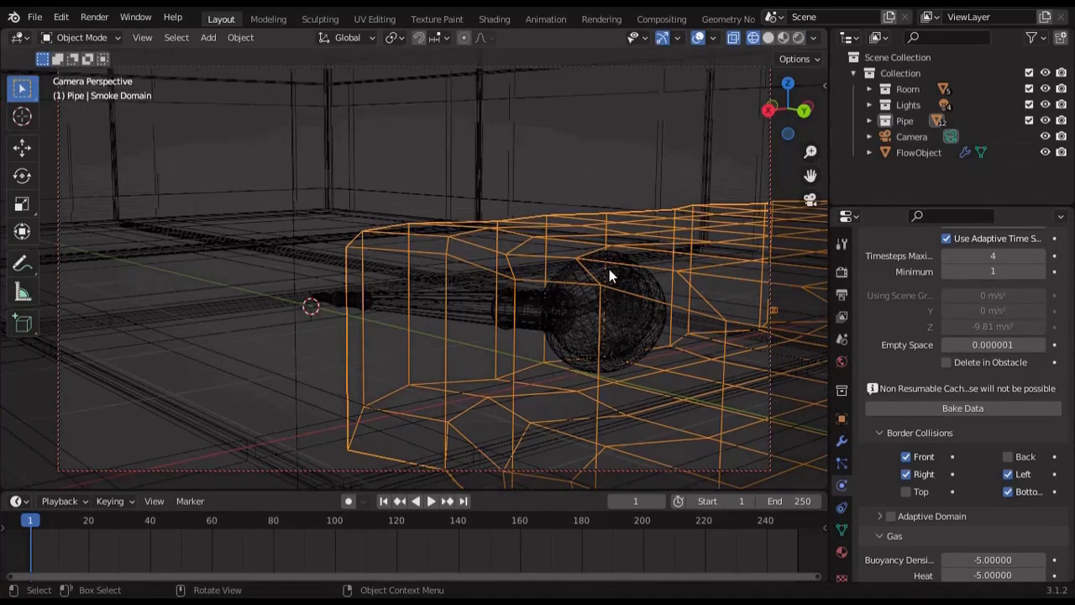
{"action": "key", "text": "Tab"}
{"action": "key", "text": "ctrl+r"}
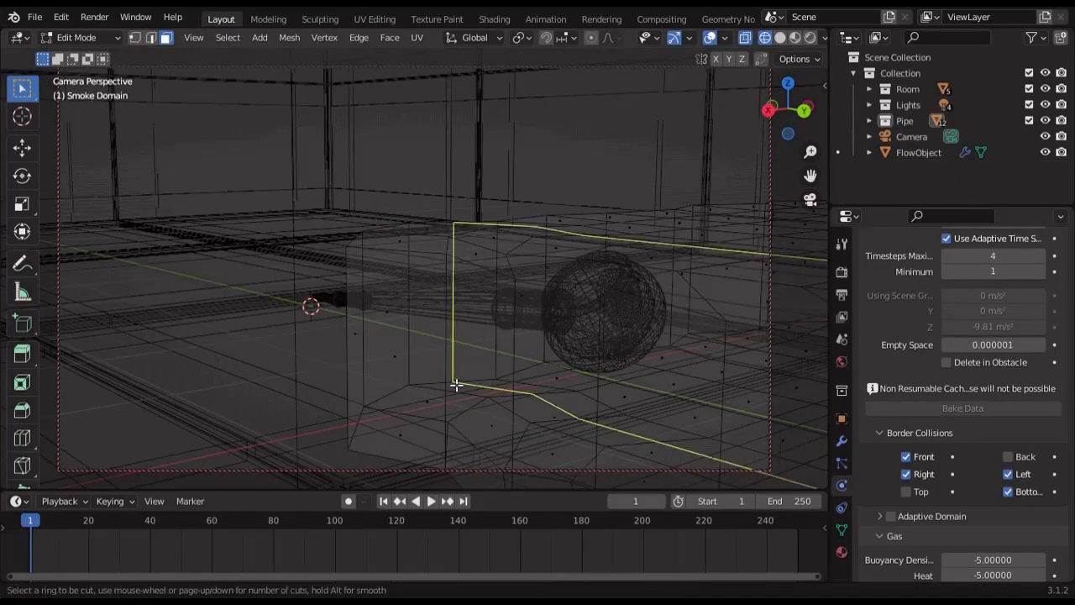
{"action": "scroll", "coordinate": [386, 361], "scroll_direction": "up", "scroll_amount": 2}
{"action": "left_click", "coordinate": [386, 362]}
{"action": "right_click", "coordinate": [386, 361]}
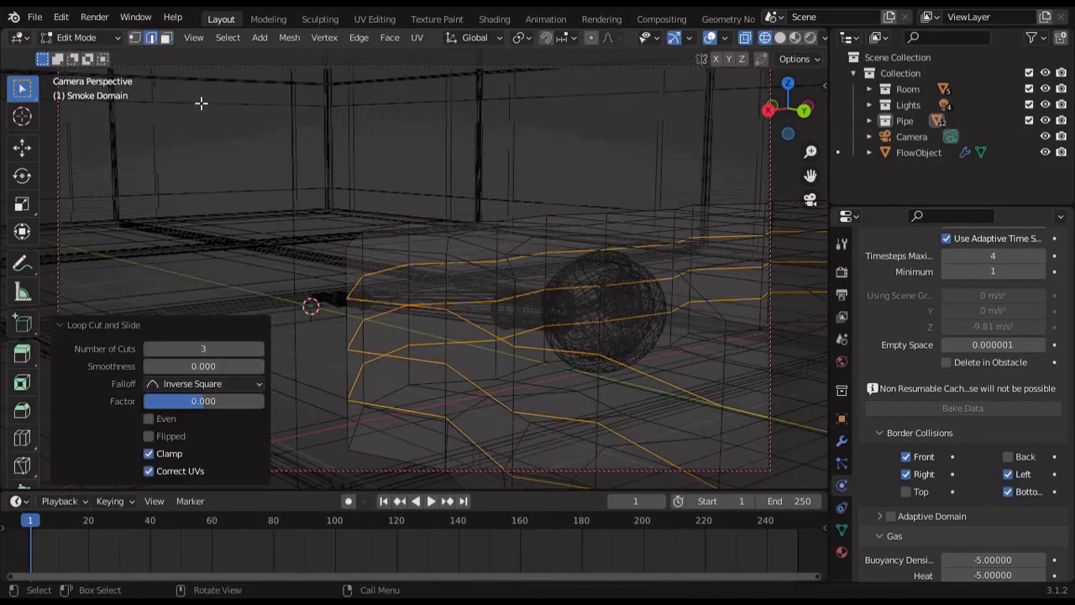
Step: Scale the middle horizontal edge loop of the Smoke Domain slightly inward and leave mesh editing
{"action": "left_click", "coordinate": [394, 361], "text": "alt"}
{"action": "key", "text": "s"}
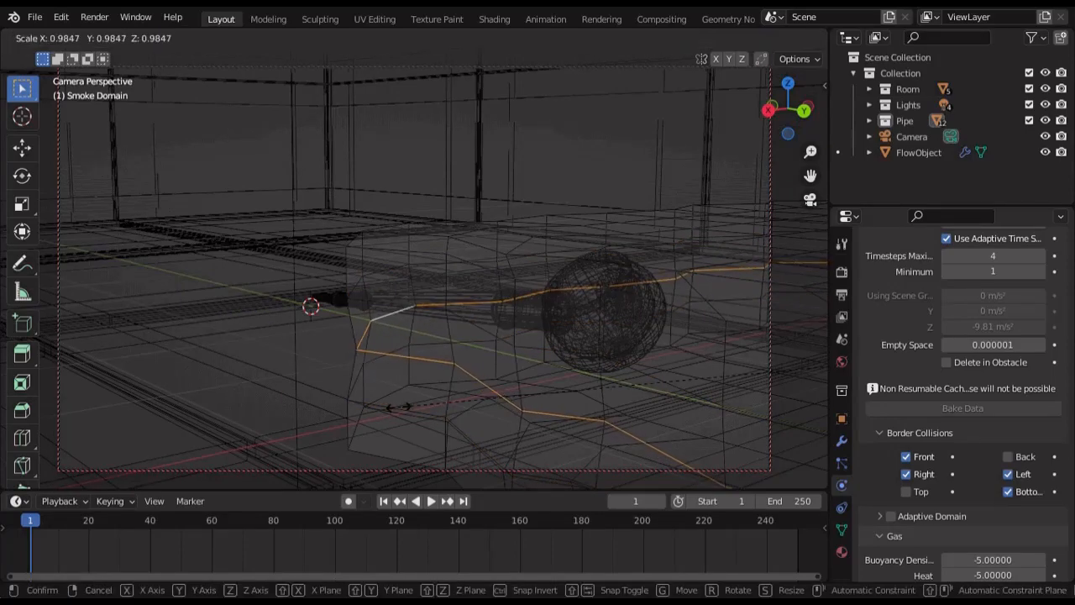
{"action": "left_click", "coordinate": [426, 411]}
{"action": "key", "text": "Tab"}
{"action": "left_click", "coordinate": [426, 172]}
Step: In the Shading workspace, set the Multiply node feeding the ColorRamp in the Smoke Domain Material to 2.5
{"action": "key", "text": "shift+z"}
{"action": "mouse_move", "coordinate": [378, 159]}
{"action": "middle_mouse_down"}
{"action": "mouse_move", "coordinate": [424, 166]}
{"action": "mouse_move", "coordinate": [434, 232]}
{"action": "mouse_move", "coordinate": [640, 243]}
{"action": "mouse_move", "coordinate": [538, 262]}
{"action": "middle_mouse_up"}
{"action": "left_click", "coordinate": [478, 202]}
{"action": "left_click", "coordinate": [494, 19]}
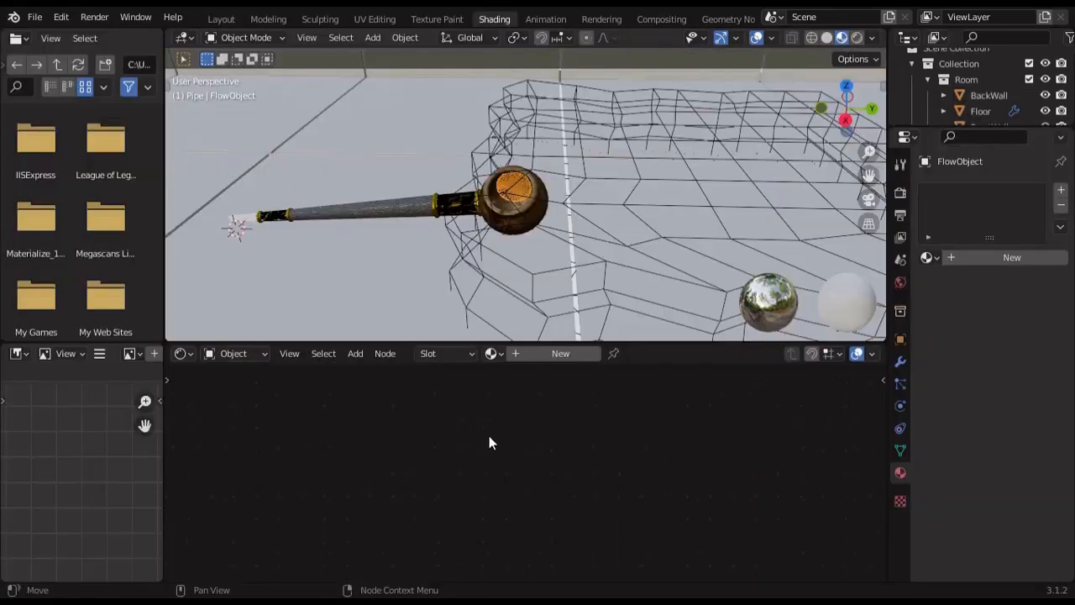
{"action": "left_click", "coordinate": [521, 284]}
{"action": "left_click", "coordinate": [522, 283]}
{"action": "scroll", "coordinate": [538, 500], "scroll_direction": "up", "scroll_amount": 7}
{"action": "middle_click_drag", "start_coordinate": [605, 493], "coordinate": [569, 526]}
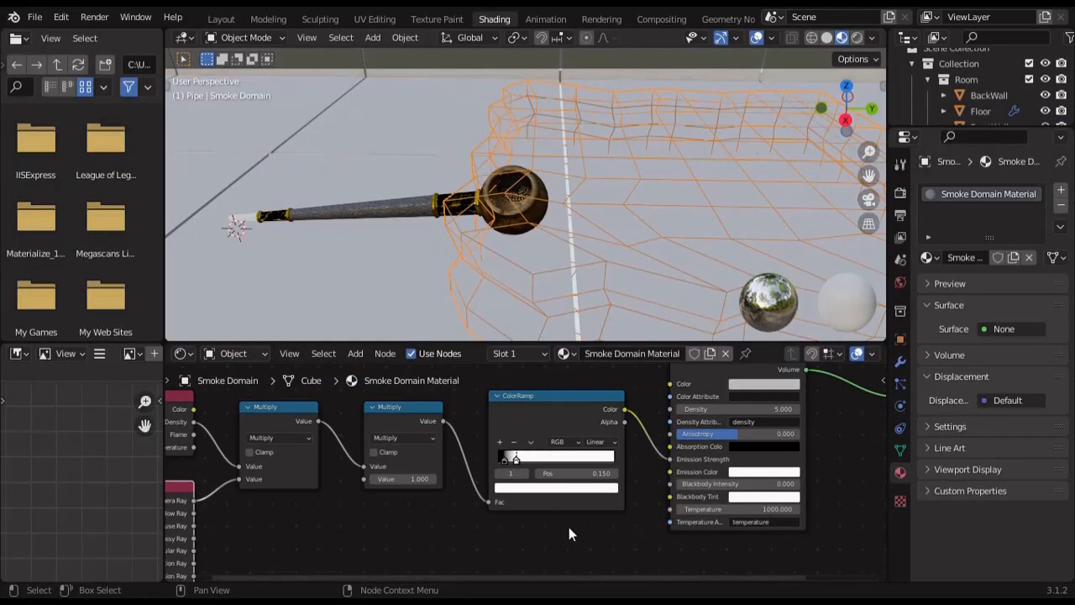
{"action": "scroll", "coordinate": [382, 522], "scroll_direction": "up", "scroll_amount": 5}
{"action": "double_click", "coordinate": [529, 420]}
{"action": "type", "text": "2.5"}
{"action": "key", "text": "Return"}
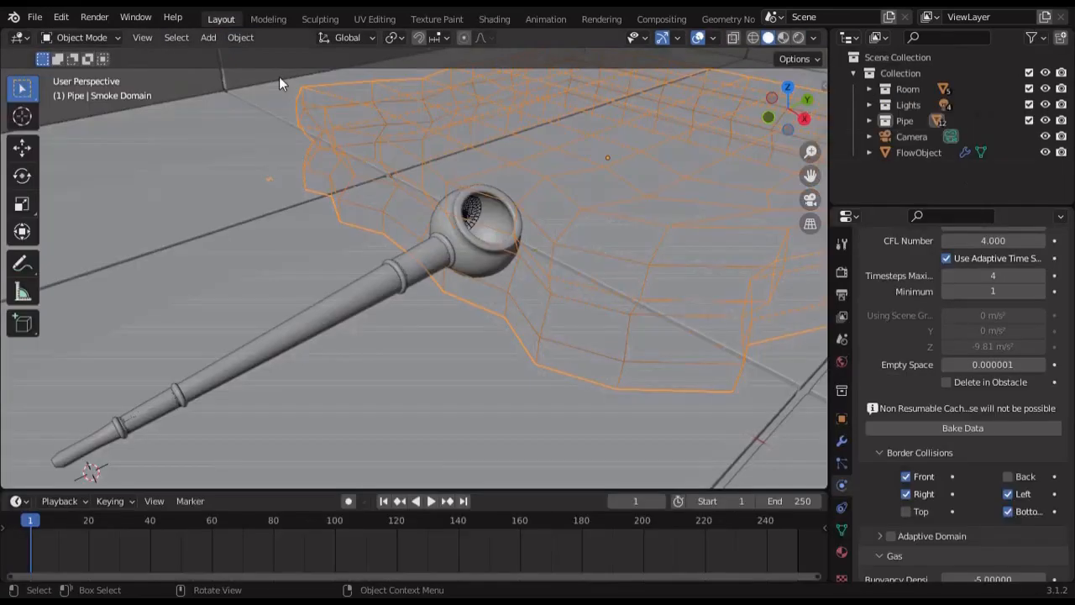
Step: Save Pipe.blend and bake the fluid data of the reshaped Smoke Domain
{"action": "left_click", "coordinate": [61, 16]}
{"action": "left_click", "coordinate": [61, 120]}
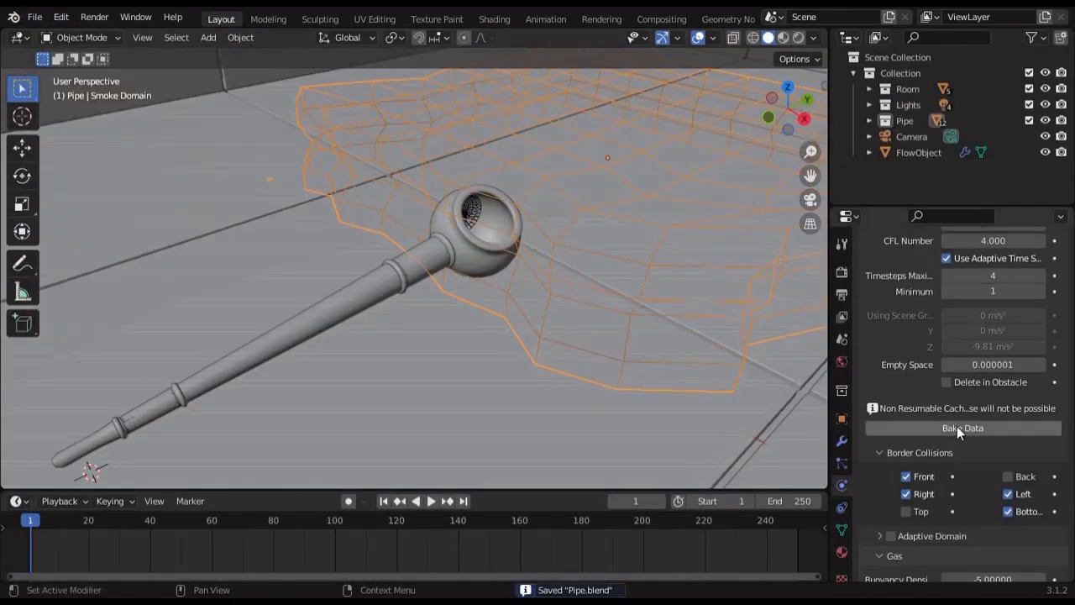
{"action": "left_click", "coordinate": [957, 428]}
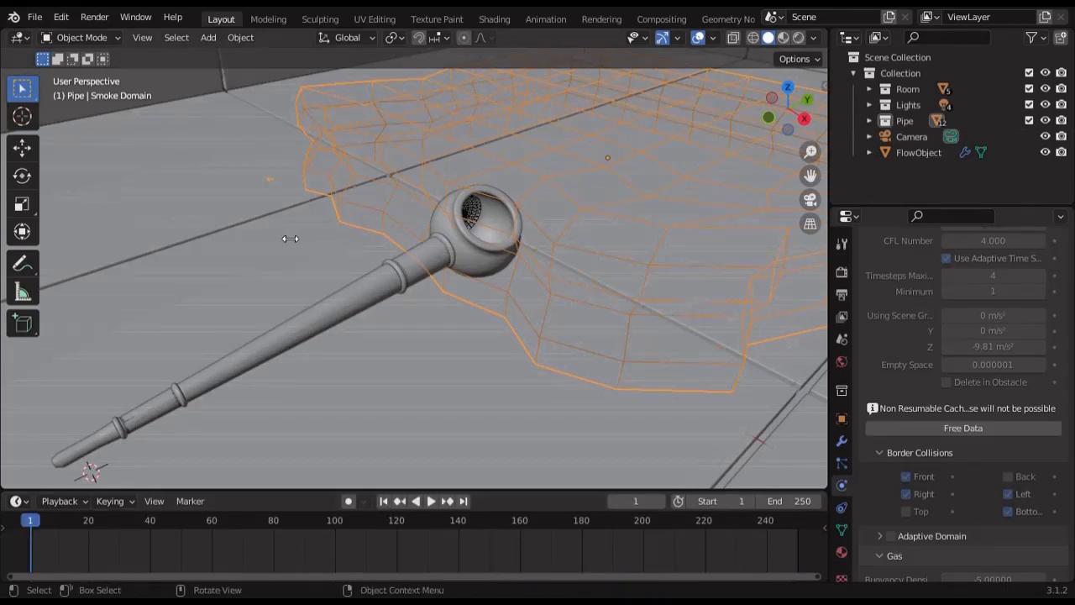
Step: Preview the rebaked smoke through the camera in rendered shading at frames 59, 100 and 139
{"action": "key", "text": "KP_0"}
{"action": "left_click", "coordinate": [707, 84]}
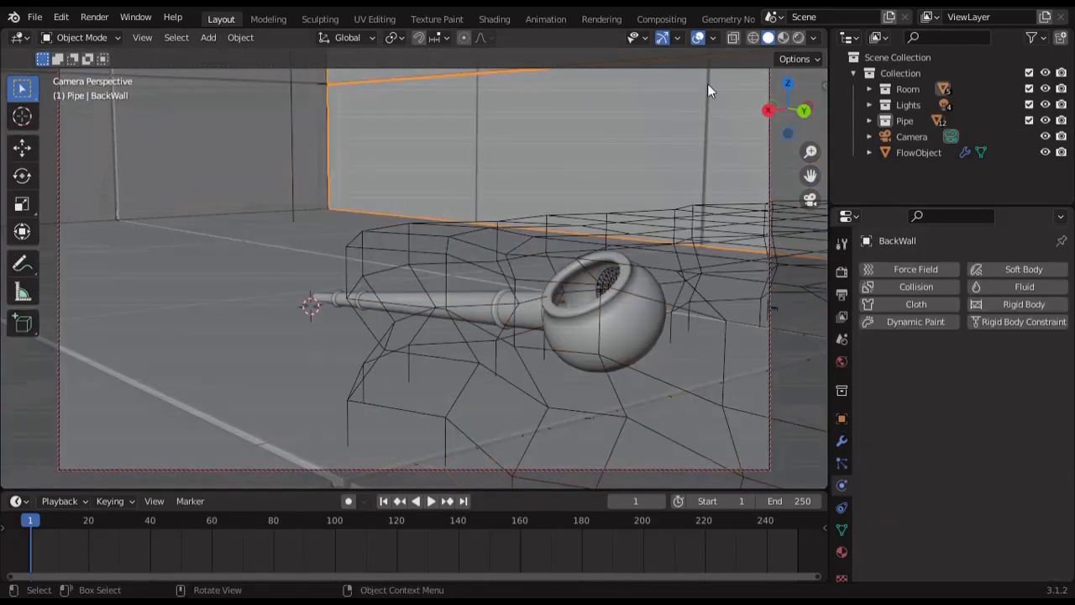
{"action": "left_click", "coordinate": [798, 39]}
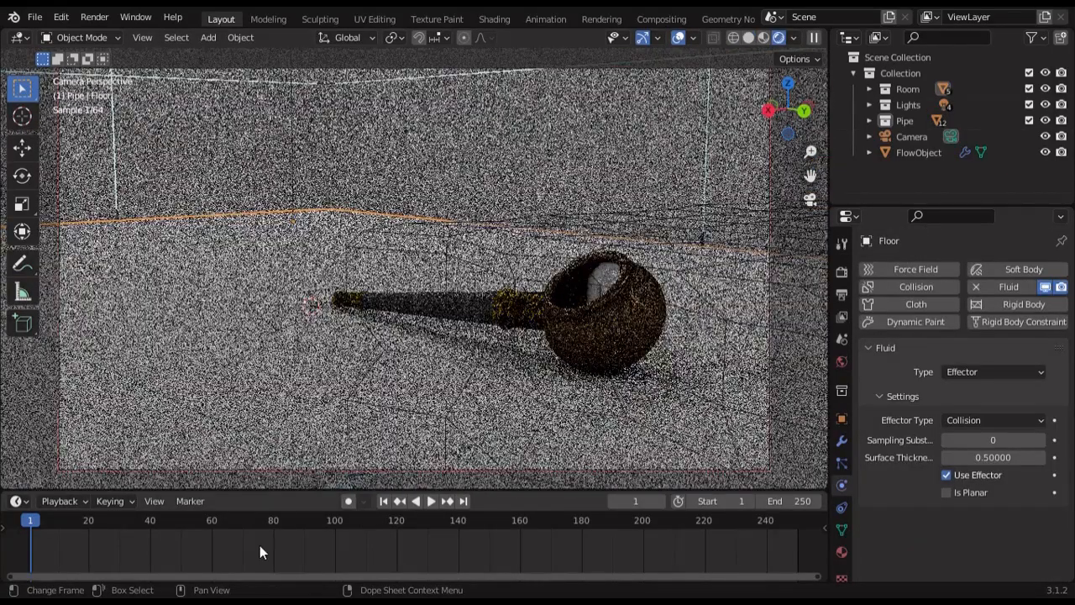
{"action": "left_click", "coordinate": [210, 522]}
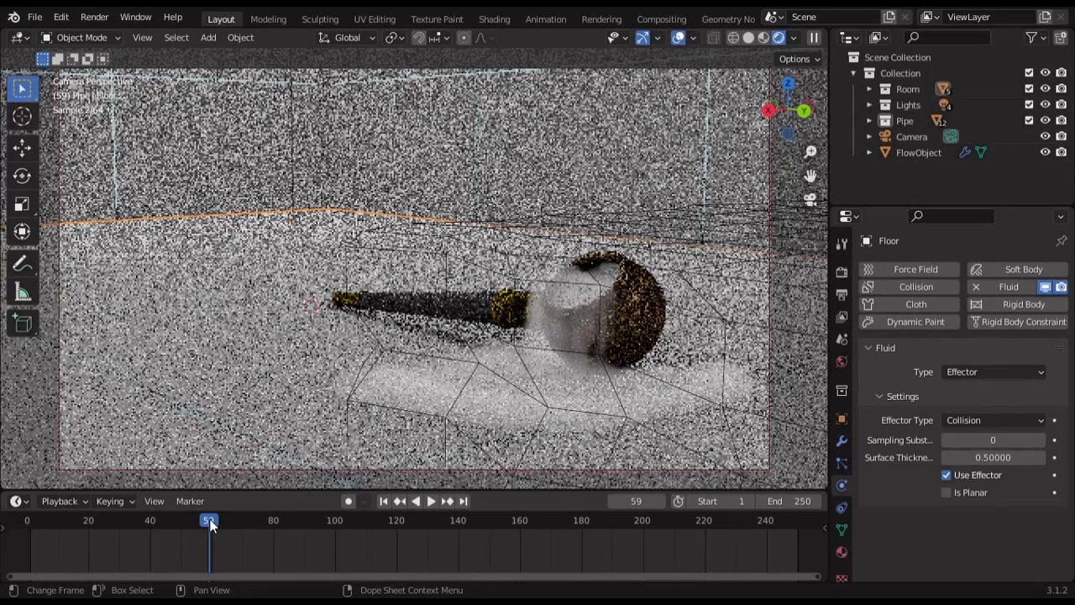
{"action": "left_click", "coordinate": [335, 521]}
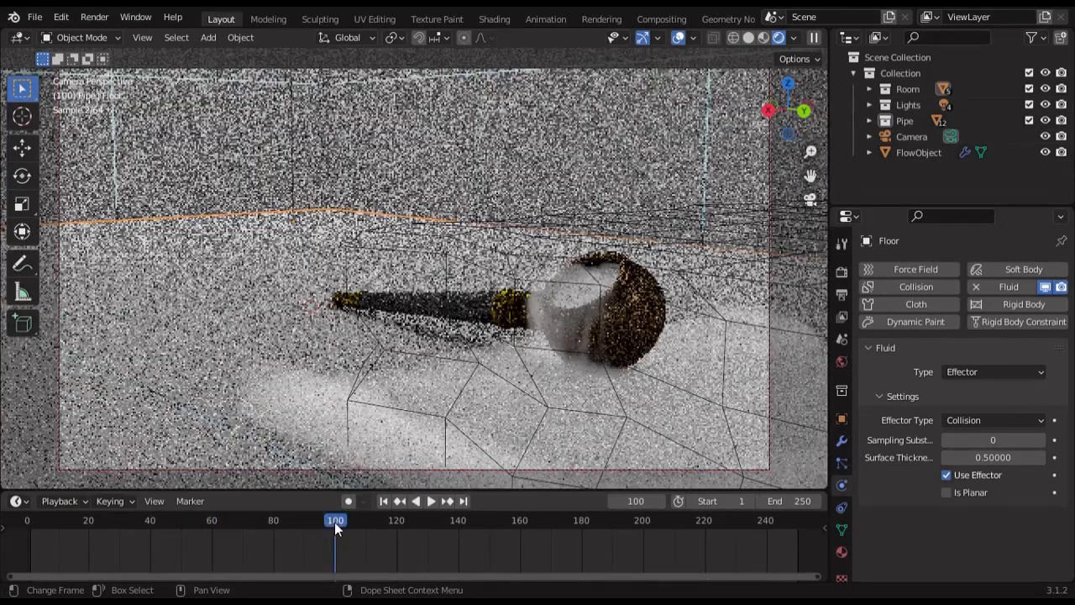
{"action": "left_click", "coordinate": [455, 522]}
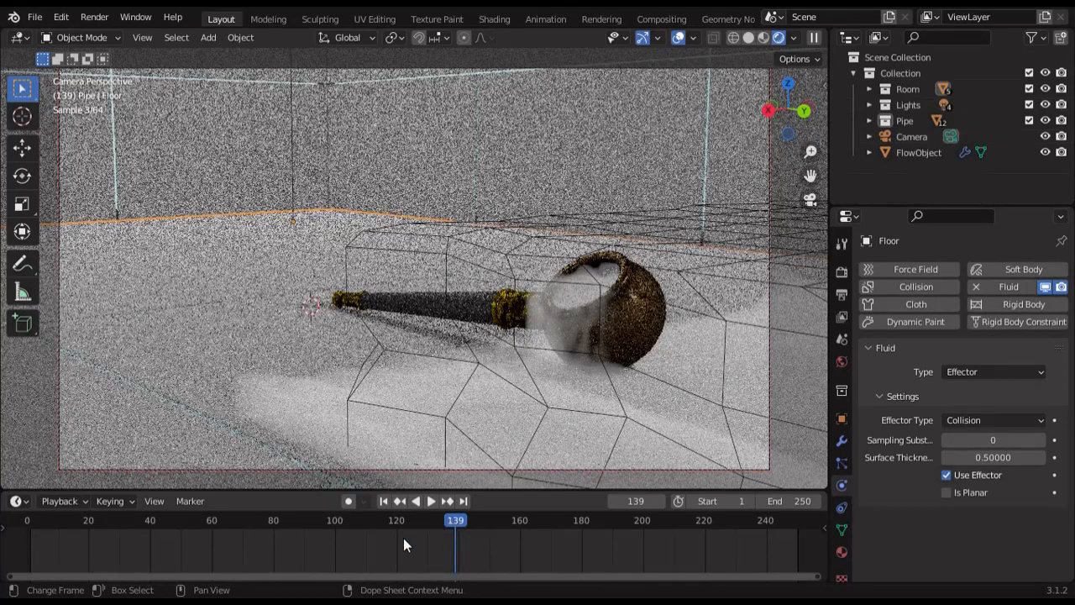
Step: Check the rendered smoke at frame 179, then return to frame 1 in solid shading and free the Smoke Domain's baked data
{"action": "left_click", "coordinate": [578, 521]}
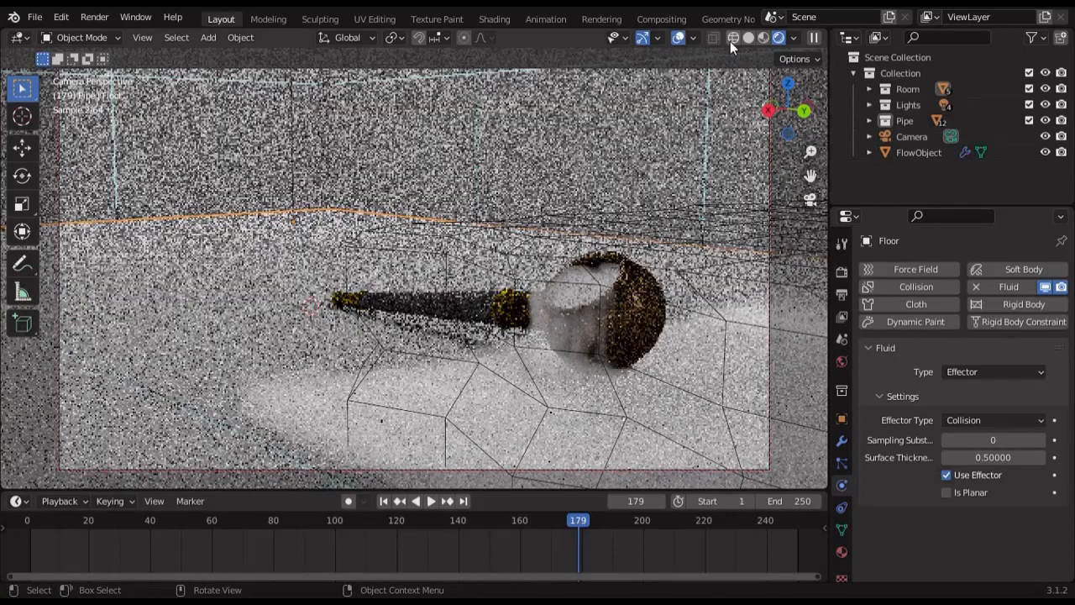
{"action": "left_click", "coordinate": [748, 38]}
{"action": "middle_click_drag", "start_coordinate": [479, 201], "coordinate": [576, 244]}
{"action": "scroll", "coordinate": [576, 243], "scroll_direction": "down", "scroll_amount": 2}
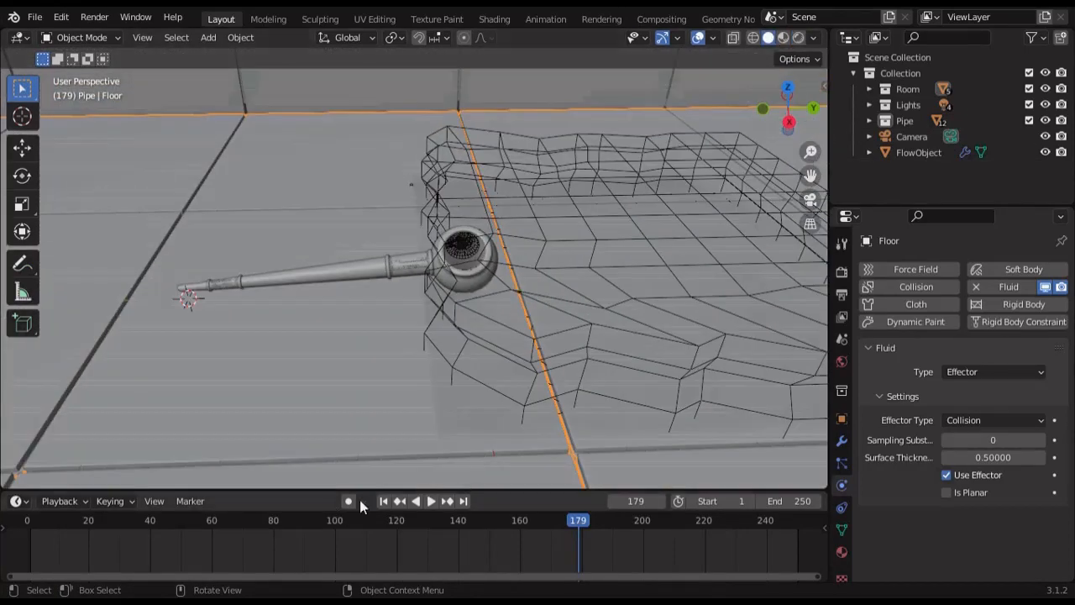
{"action": "left_click", "coordinate": [384, 501]}
{"action": "left_click", "coordinate": [739, 363]}
{"action": "scroll", "coordinate": [942, 466], "scroll_direction": "down", "scroll_amount": 6}
{"action": "left_click", "coordinate": [957, 441]}
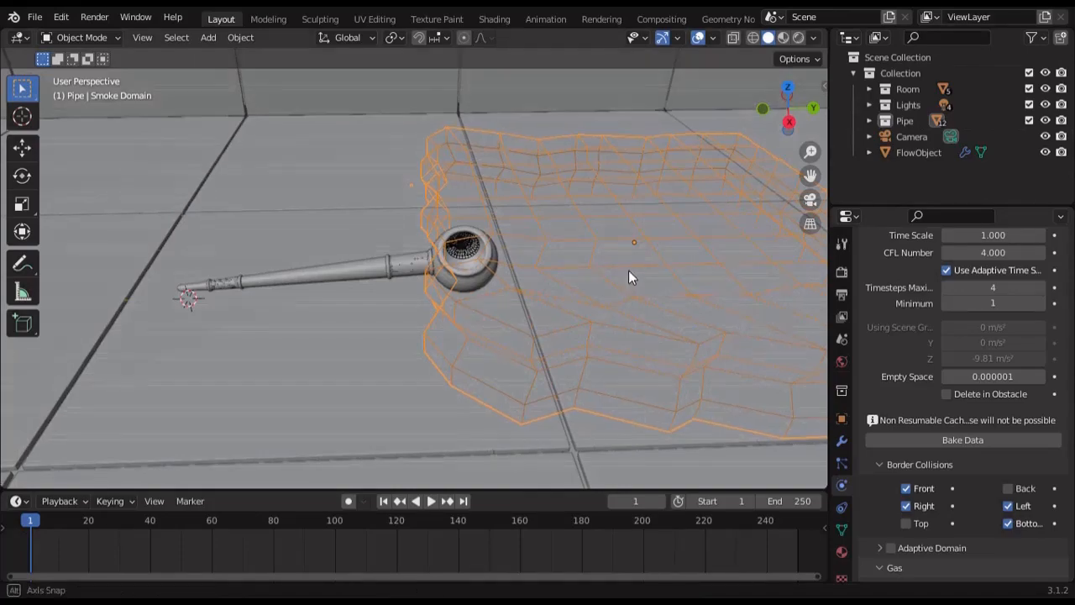
Step: In wireframe mesh editing, raise three floor-level vertices of the Smoke Domain along Z on the side near the pipe bowl
{"action": "mouse_move", "coordinate": [629, 269]}
{"action": "middle_mouse_down"}
{"action": "mouse_move", "coordinate": [665, 292]}
{"action": "mouse_move", "coordinate": [635, 350]}
{"action": "mouse_move", "coordinate": [593, 297]}
{"action": "middle_mouse_up"}
{"action": "key", "text": "Tab"}
{"action": "key", "text": "shift+z"}
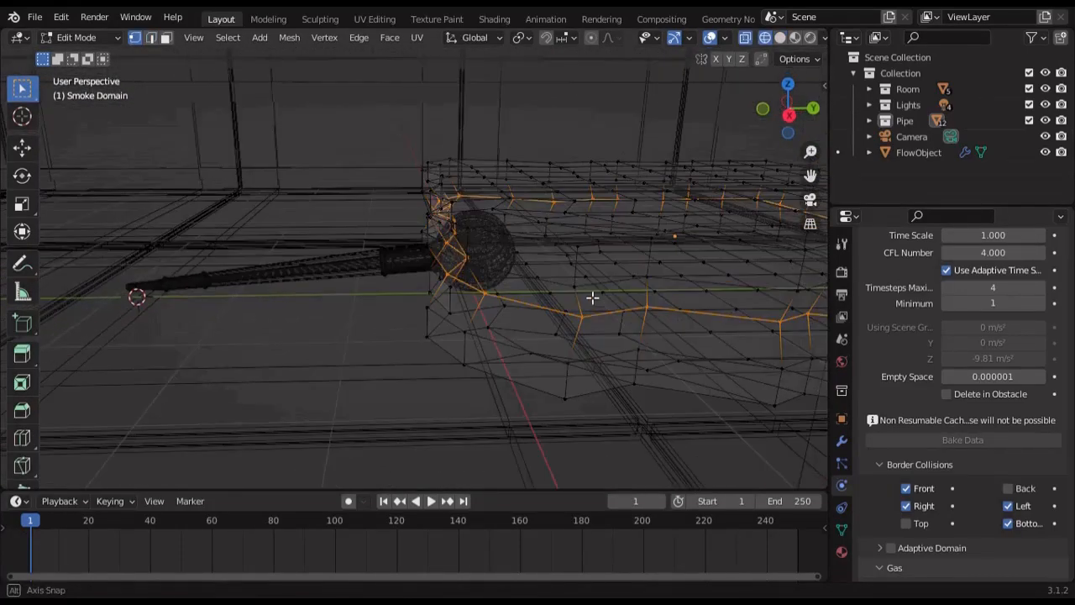
{"action": "left_click", "coordinate": [545, 355]}
{"action": "key", "text": "g"}
{"action": "key", "text": "z"}
{"action": "left_click", "coordinate": [560, 344]}
{"action": "left_click", "coordinate": [579, 353]}
{"action": "middle_click_drag", "start_coordinate": [560, 345], "coordinate": [526, 360]}
{"action": "key", "text": "g"}
{"action": "key", "text": "z"}
{"action": "left_click", "coordinate": [546, 362]}
{"action": "left_click", "coordinate": [541, 369]}
{"action": "key", "text": "g"}
{"action": "key", "text": "z"}
{"action": "left_click", "coordinate": [546, 351]}
Step: Raise three more floor-level vertices of the Smoke Domain along Z farther from the bowl, the last by about 0.24 m
{"action": "left_click", "coordinate": [638, 383]}
{"action": "key", "text": "g"}
{"action": "key", "text": "z"}
{"action": "left_click", "coordinate": [638, 359]}
{"action": "middle_click_drag", "start_coordinate": [639, 359], "coordinate": [647, 338]}
{"action": "left_click", "coordinate": [632, 336]}
{"action": "key", "text": "g"}
{"action": "key", "text": "z"}
{"action": "left_click", "coordinate": [635, 308]}
{"action": "left_click", "coordinate": [647, 313]}
{"action": "key", "text": "g"}
{"action": "key", "text": "z"}
{"action": "left_click", "coordinate": [675, 346]}
Step: Viewing from the opposite side, raise three scattered floor-level vertices of the Smoke Domain along Z, the second by about 0.22 m
{"action": "middle_click_drag", "start_coordinate": [738, 381], "coordinate": [582, 326]}
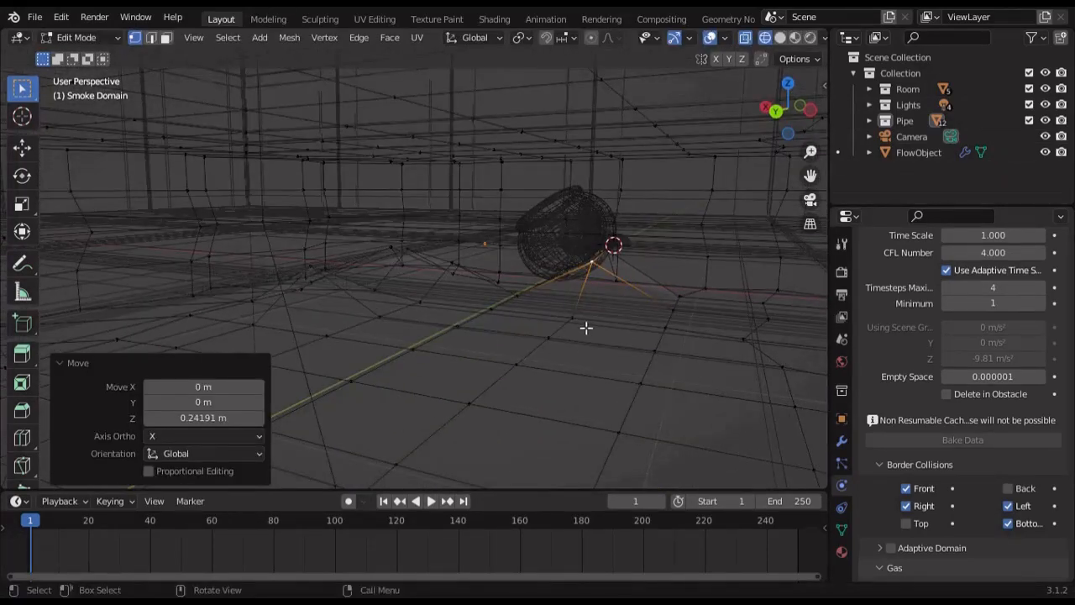
{"action": "left_click", "coordinate": [582, 327]}
{"action": "key", "text": "g"}
{"action": "key", "text": "z"}
{"action": "left_click", "coordinate": [608, 322]}
{"action": "key", "text": "z"}
{"action": "left_click", "coordinate": [435, 315]}
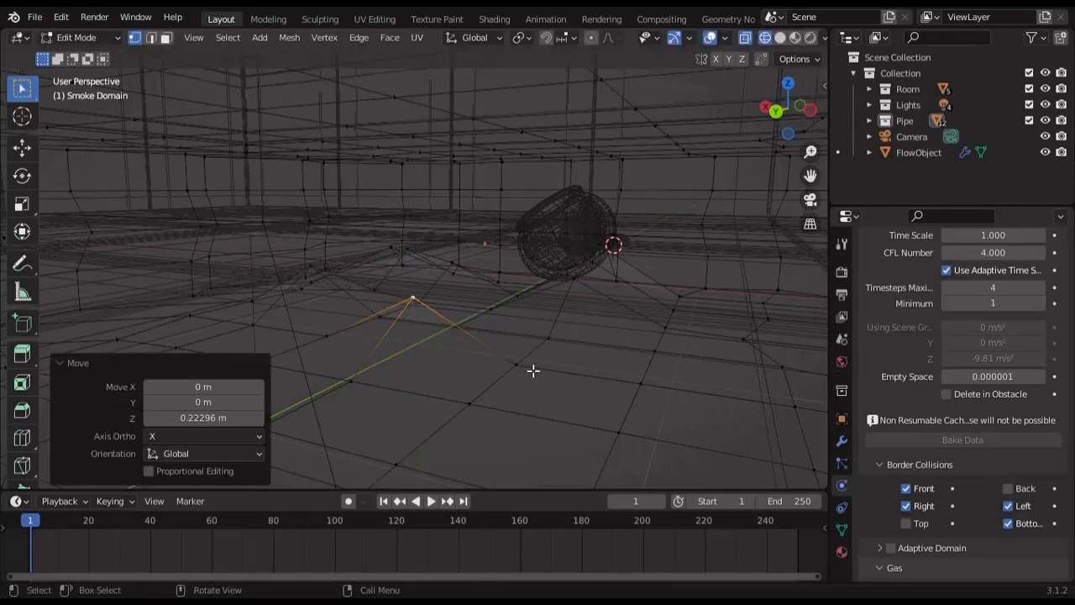
{"action": "left_click", "coordinate": [528, 372]}
{"action": "key", "text": "g"}
{"action": "key", "text": "z"}
{"action": "left_click", "coordinate": [527, 318]}
Step: Raise one further floor-level vertex of the Smoke Domain along Z, then leave mesh editing in solid shading
{"action": "mouse_move", "coordinate": [413, 346]}
{"action": "middle_mouse_down"}
{"action": "mouse_move", "coordinate": [501, 350]}
{"action": "mouse_move", "coordinate": [560, 368]}
{"action": "mouse_move", "coordinate": [566, 389]}
{"action": "mouse_move", "coordinate": [616, 379]}
{"action": "middle_mouse_up"}
{"action": "key", "text": "shift+z"}
{"action": "key", "text": "shift+z"}
{"action": "mouse_move", "coordinate": [504, 379]}
{"action": "middle_mouse_down"}
{"action": "mouse_move", "coordinate": [453, 381]}
{"action": "mouse_move", "coordinate": [467, 378]}
{"action": "middle_mouse_up"}
{"action": "left_click", "coordinate": [466, 378]}
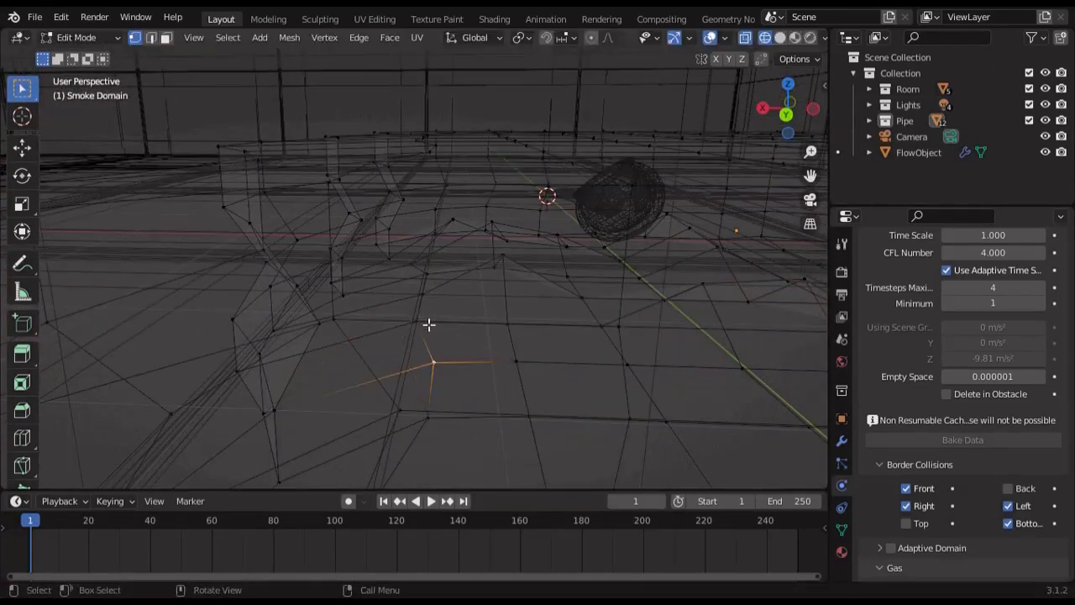
{"action": "key", "text": "g"}
{"action": "key", "text": "z"}
{"action": "left_click", "coordinate": [408, 294]}
{"action": "key", "text": "shift+z"}
{"action": "mouse_move", "coordinate": [513, 330]}
{"action": "middle_mouse_down"}
{"action": "mouse_move", "coordinate": [540, 350]}
{"action": "mouse_move", "coordinate": [96, 276]}
{"action": "mouse_move", "coordinate": [731, 431]}
{"action": "mouse_move", "coordinate": [612, 247]}
{"action": "mouse_move", "coordinate": [585, 257]}
{"action": "middle_mouse_up"}
{"action": "scroll", "coordinate": [585, 257], "scroll_direction": "down", "scroll_amount": 2}
{"action": "key", "text": "Tab"}
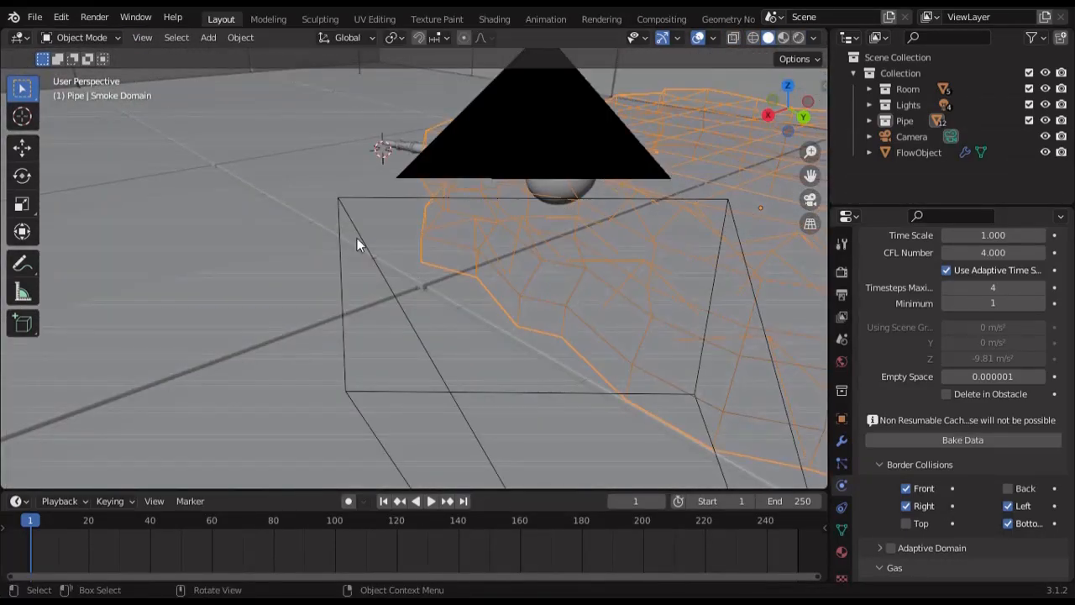
Step: From the camera view, save Pipe.blend and bake the fluid data of the Smoke Domain
{"action": "left_click", "coordinate": [357, 238]}
{"action": "middle_click_drag", "start_coordinate": [357, 238], "coordinate": [286, 189]}
{"action": "key", "text": "KP_0"}
{"action": "left_click", "coordinate": [384, 255]}
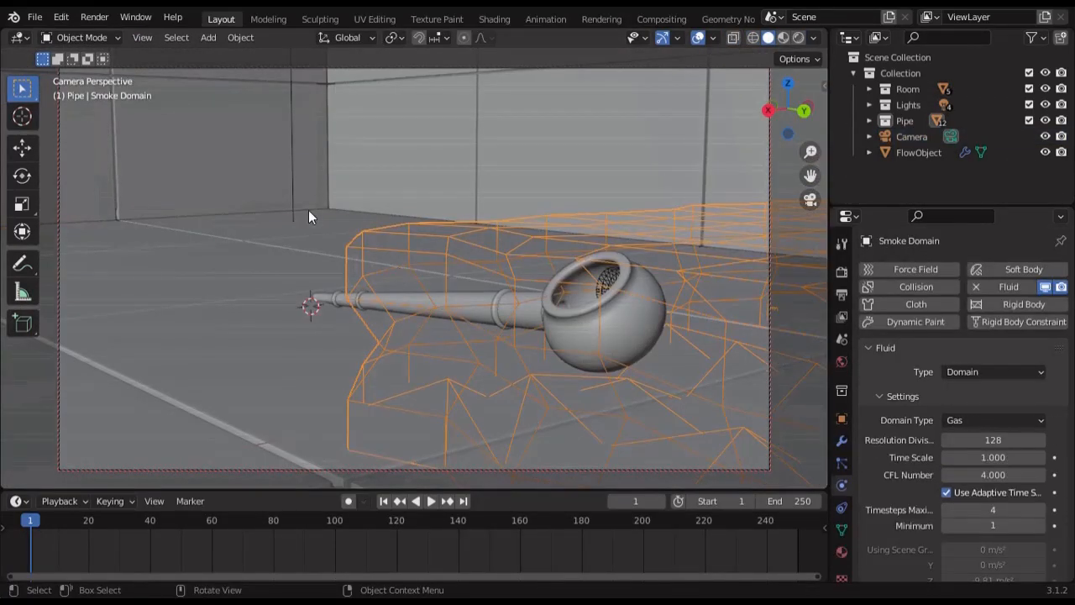
{"action": "left_click", "coordinate": [306, 209]}
{"action": "left_click", "coordinate": [34, 17]}
{"action": "left_click", "coordinate": [79, 116]}
{"action": "left_click", "coordinate": [652, 292]}
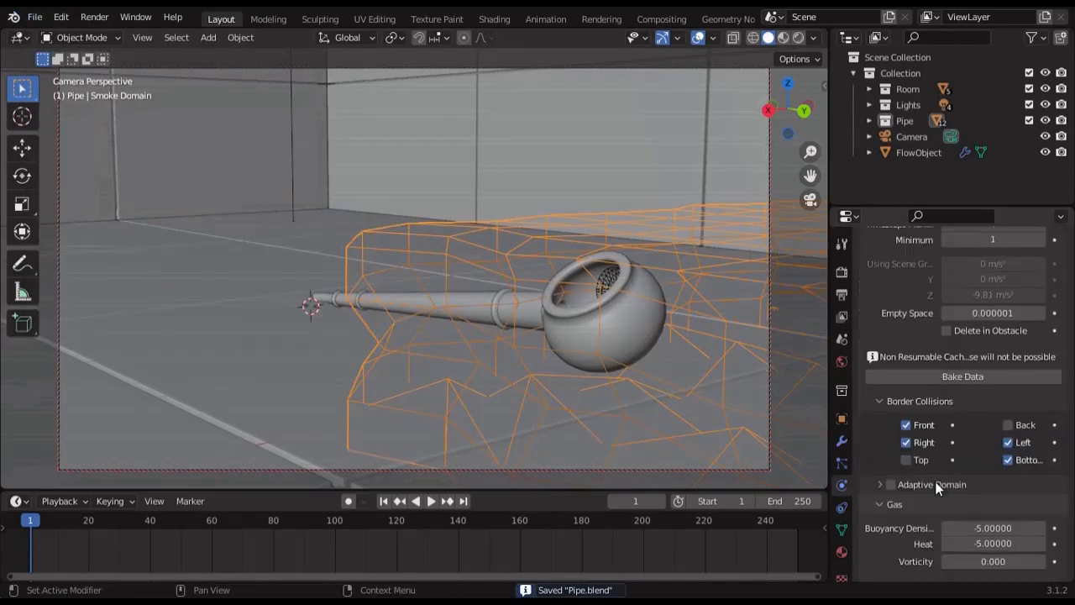
{"action": "left_click", "coordinate": [963, 375]}
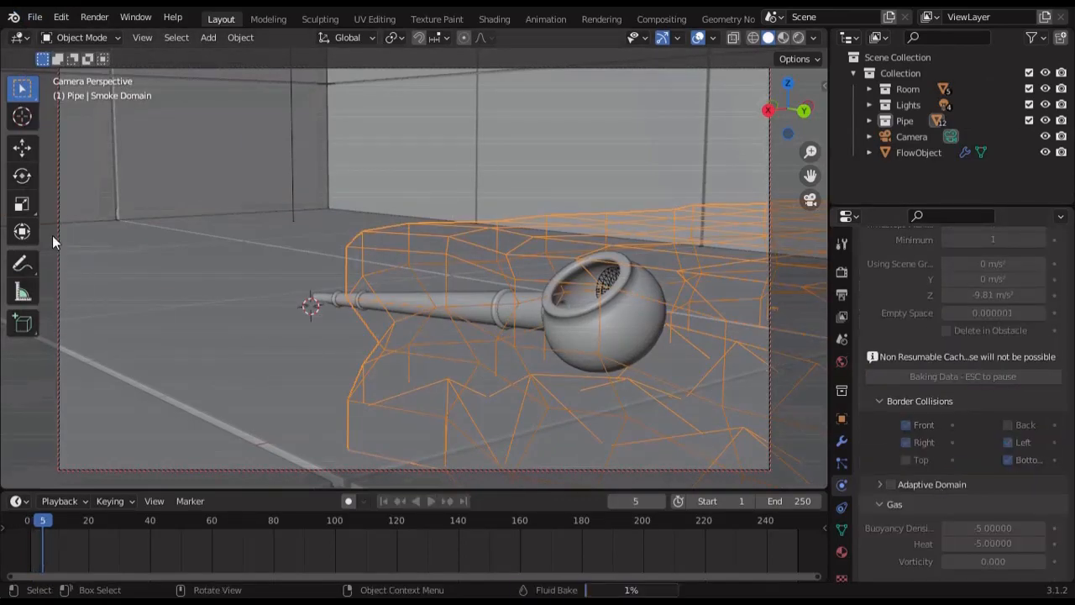
{"action": "key", "text": "Escape"}
Step: Preview the newly baked smoke in rendered shading at frames 60, 100 and 140
{"action": "left_click", "coordinate": [797, 38]}
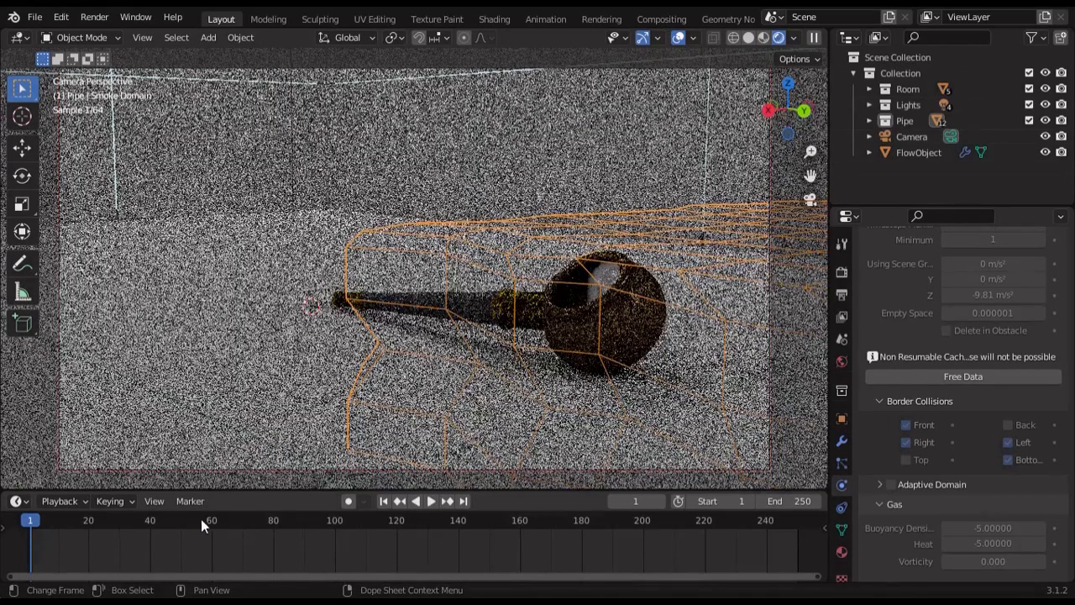
{"action": "left_click", "coordinate": [211, 521]}
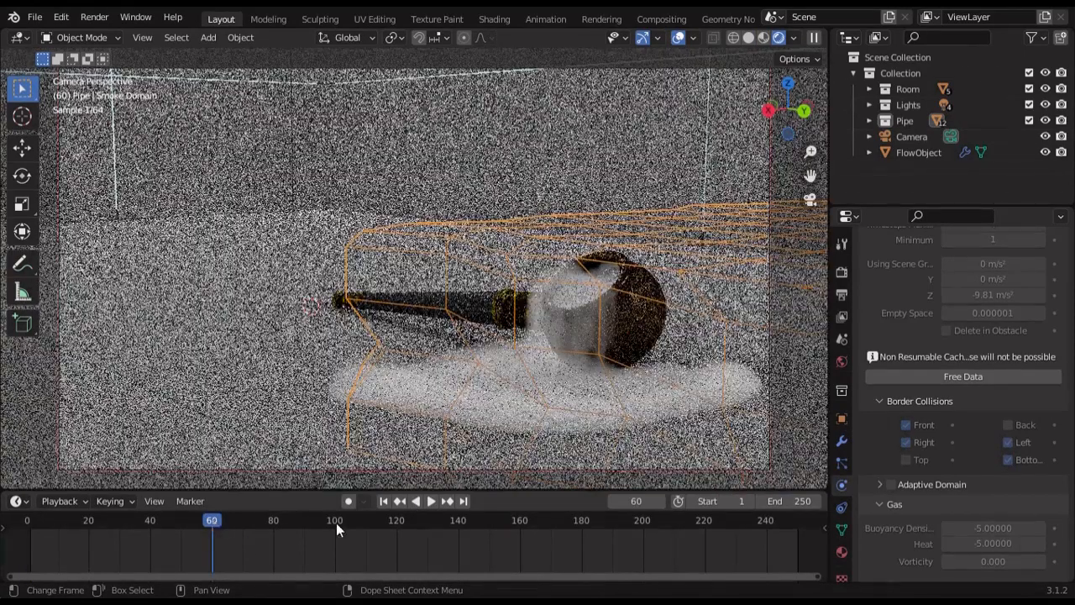
{"action": "left_click", "coordinate": [336, 521]}
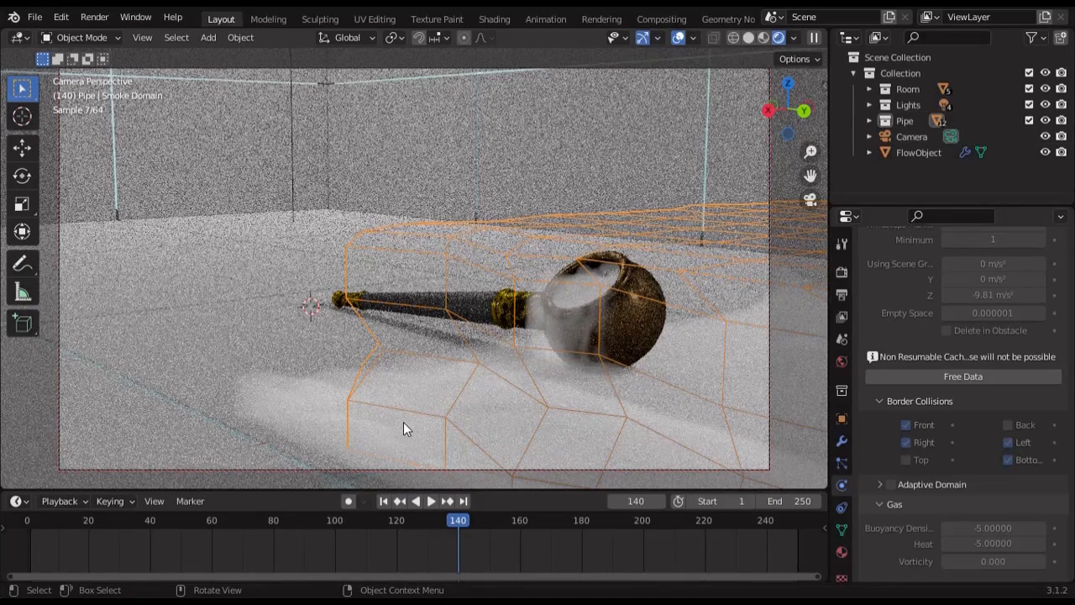
Step: In the Shading workspace, tint the ColorRamp stop at position 0.150 light cyan with hue 0.5 and saturation about 0.275
{"action": "mouse_move", "coordinate": [403, 422]}
{"action": "middle_mouse_down"}
{"action": "mouse_move", "coordinate": [316, 303]}
{"action": "mouse_move", "coordinate": [455, 373]}
{"action": "mouse_move", "coordinate": [463, 451]}
{"action": "mouse_move", "coordinate": [480, 350]}
{"action": "middle_mouse_up"}
{"action": "left_click", "coordinate": [494, 18]}
{"action": "middle_click_drag", "start_coordinate": [544, 501], "coordinate": [359, 541]}
{"action": "scroll", "coordinate": [537, 514], "scroll_direction": "down", "scroll_amount": 2}
{"action": "left_click", "coordinate": [545, 484]}
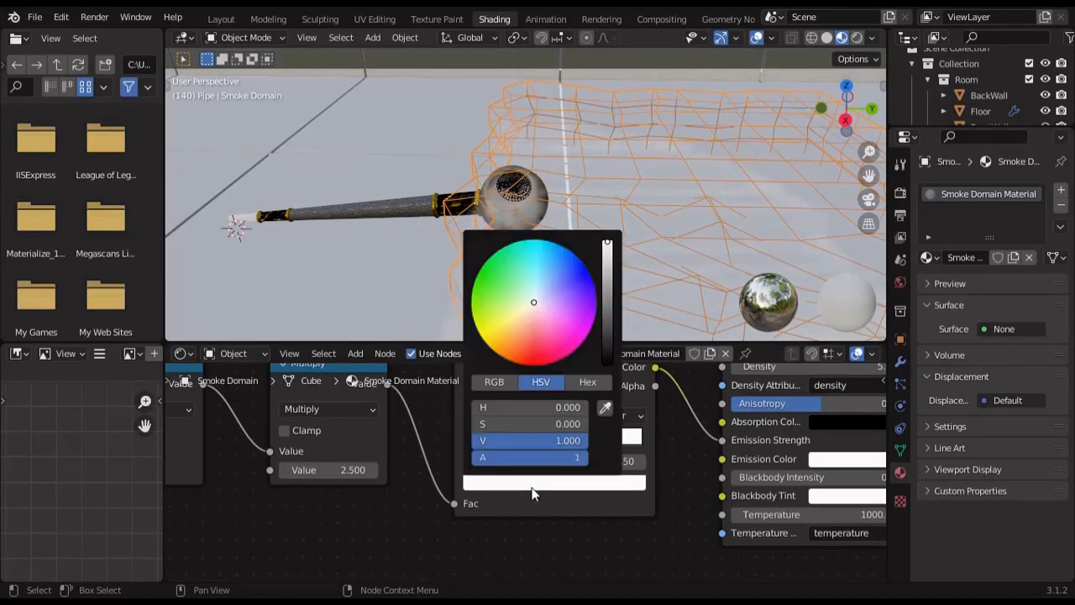
{"action": "key", "text": "Return"}
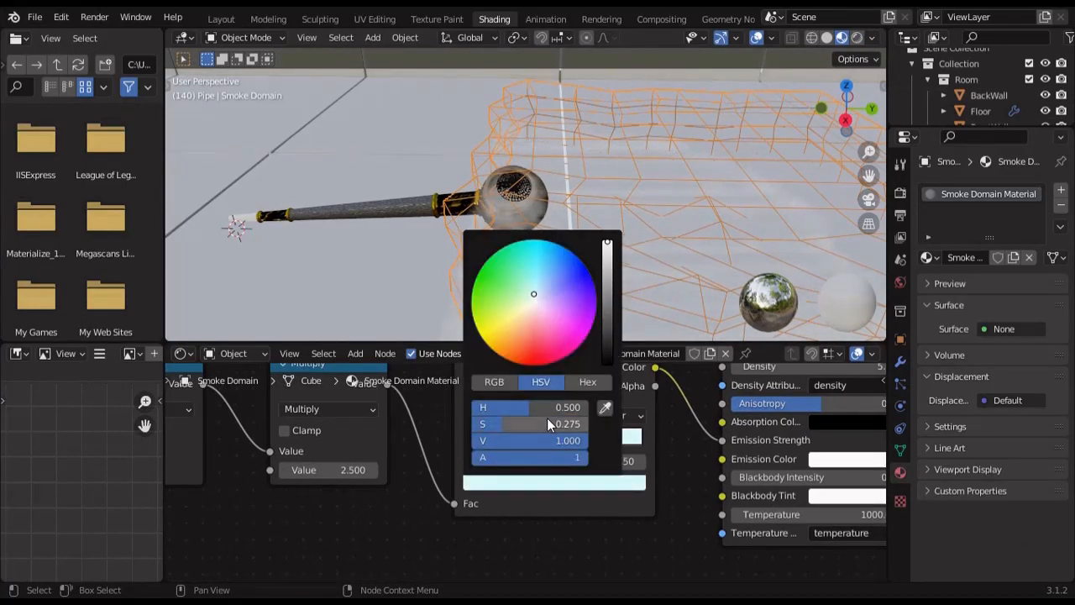
{"action": "middle_click_drag", "start_coordinate": [413, 220], "coordinate": [450, 201]}
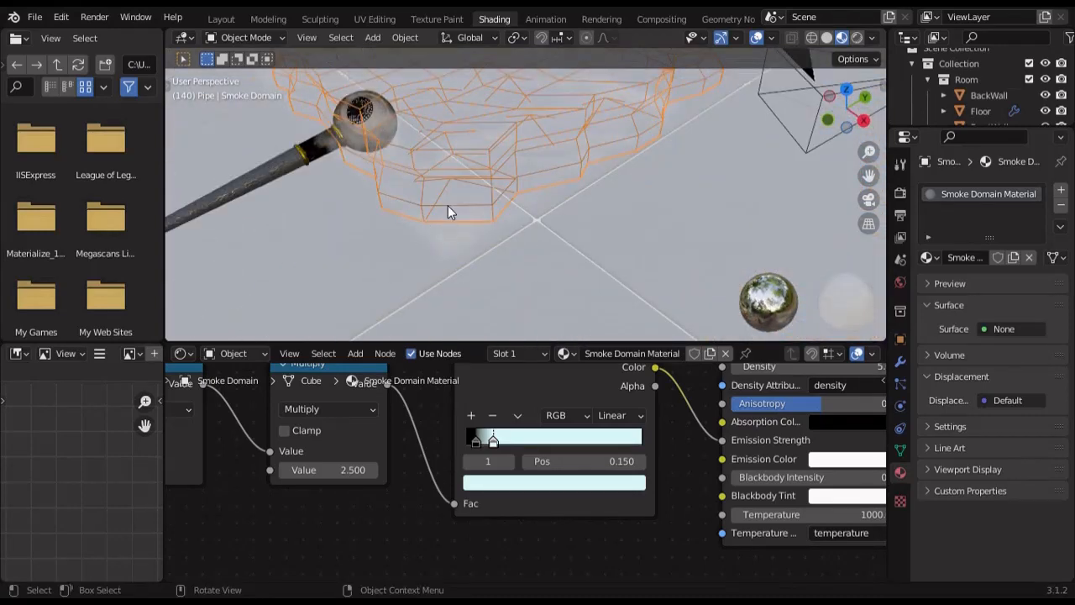
{"action": "scroll", "coordinate": [435, 397], "scroll_direction": "down", "scroll_amount": 2}
{"action": "middle_click_drag", "start_coordinate": [420, 476], "coordinate": [464, 527]}
Step: Try Effector as the Smoke Domain's fluid type, check it in the Layout render, and switch the type back to Domain
{"action": "left_click", "coordinate": [899, 428]}
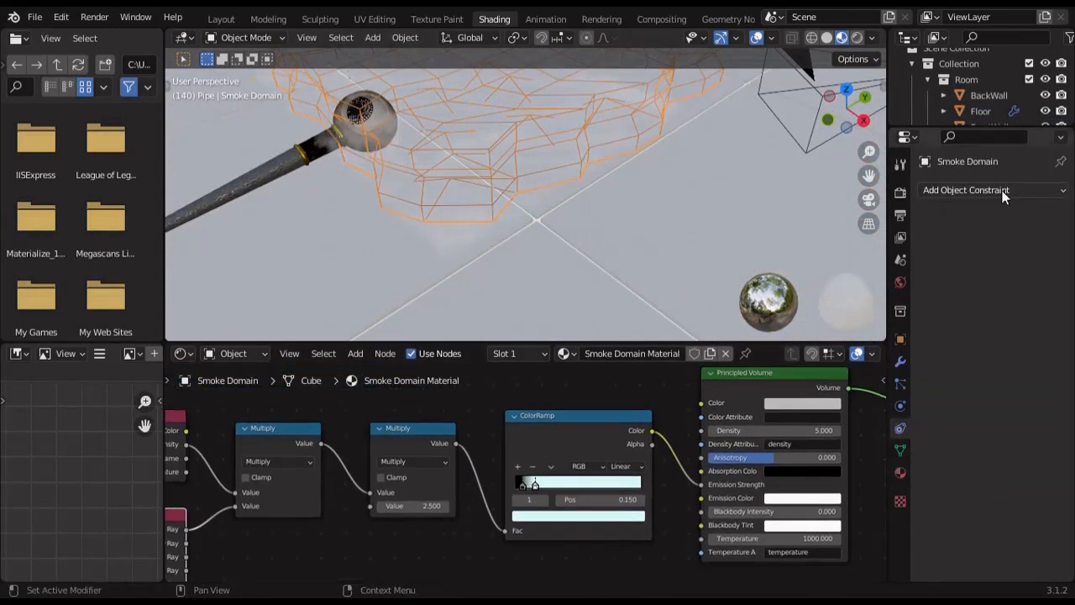
{"action": "left_click", "coordinate": [1001, 191]}
{"action": "left_click", "coordinate": [899, 405]}
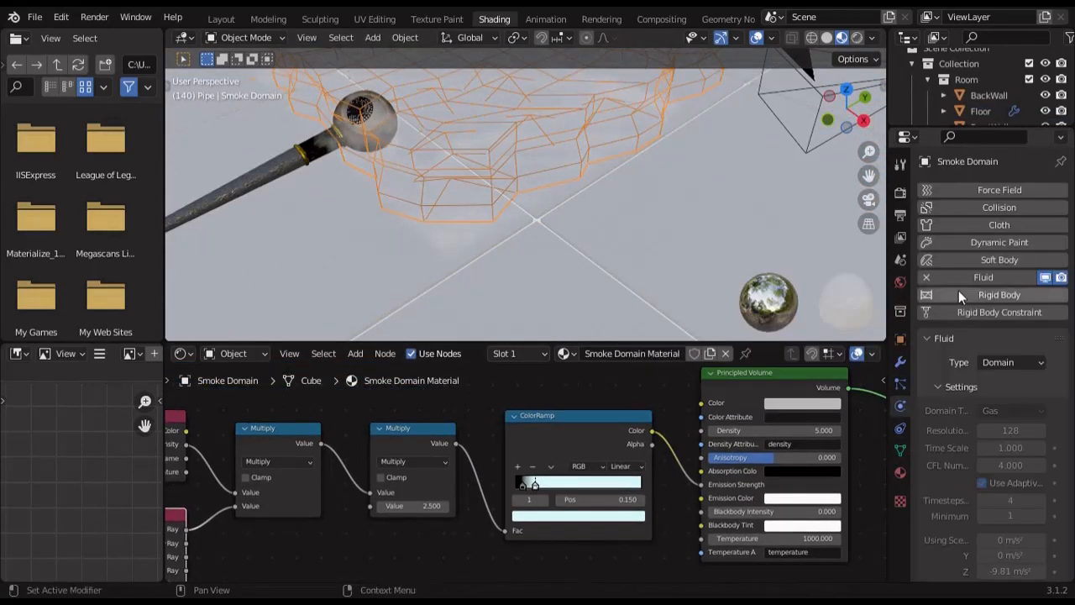
{"action": "left_click", "coordinate": [1017, 353]}
{"action": "left_click", "coordinate": [1008, 362]}
{"action": "left_click", "coordinate": [1016, 431]}
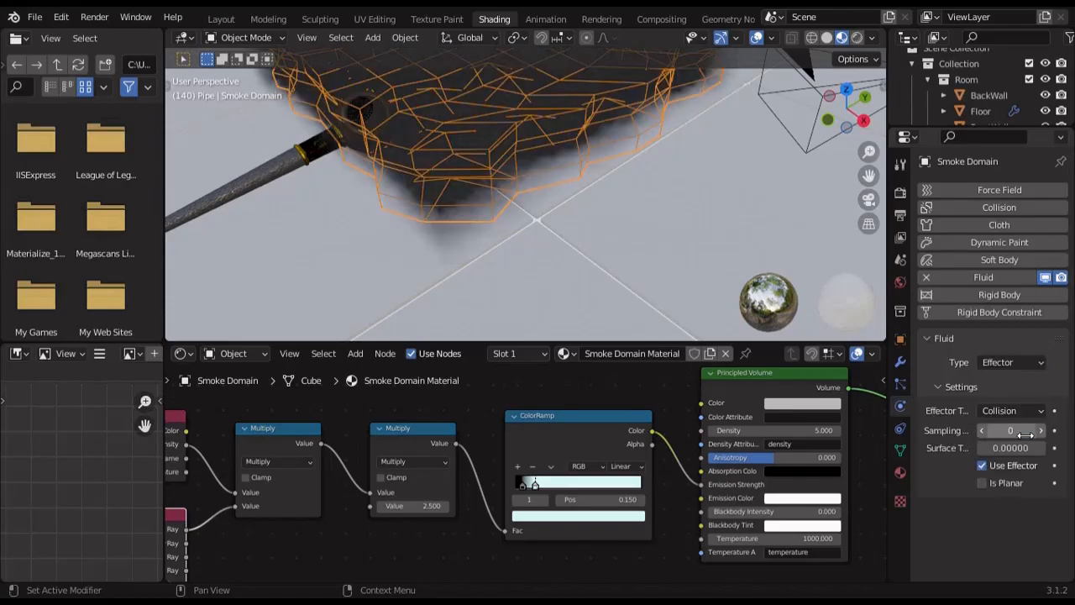
{"action": "left_click", "coordinate": [220, 18]}
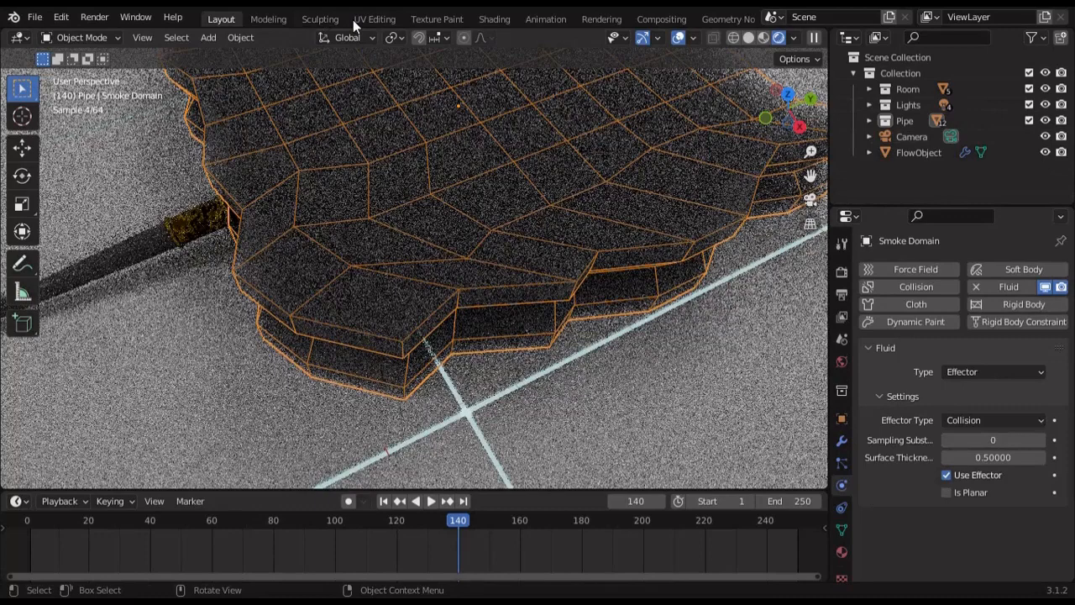
{"action": "left_click", "coordinate": [494, 19]}
{"action": "left_click", "coordinate": [1012, 362]}
{"action": "left_click", "coordinate": [1018, 397]}
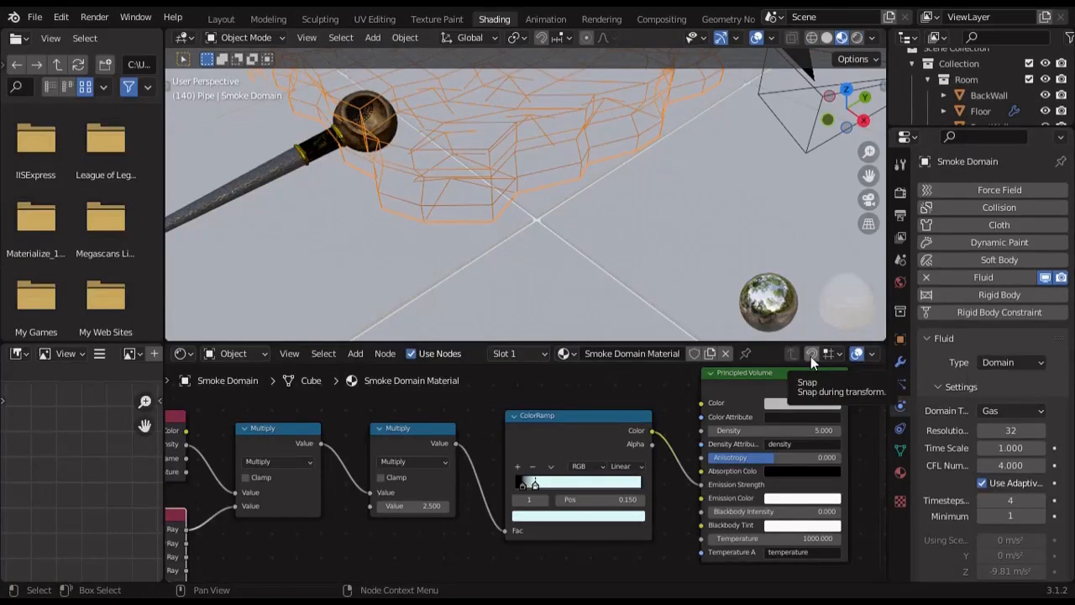
Step: In edge-mode mesh editing, select several edge loops across the Smoke Domain and dissolve them
{"action": "middle_click_drag", "start_coordinate": [588, 277], "coordinate": [468, 279]}
{"action": "key", "text": "Tab"}
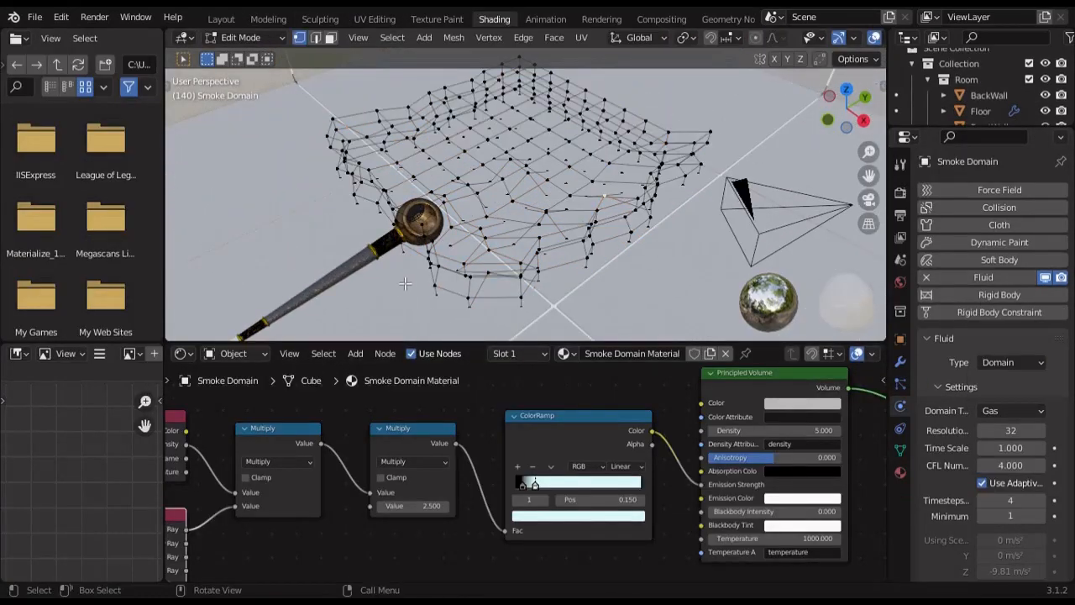
{"action": "left_click", "coordinate": [316, 39]}
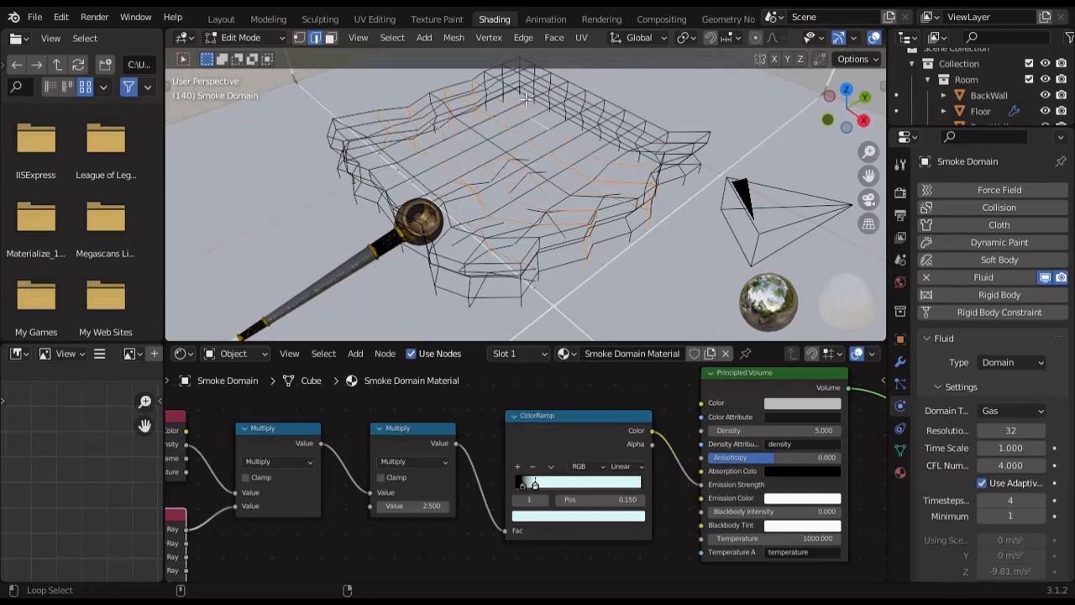
{"action": "left_click", "coordinate": [526, 99], "text": "alt+shift"}
{"action": "right_click", "coordinate": [526, 99]}
{"action": "left_click", "coordinate": [503, 493]}
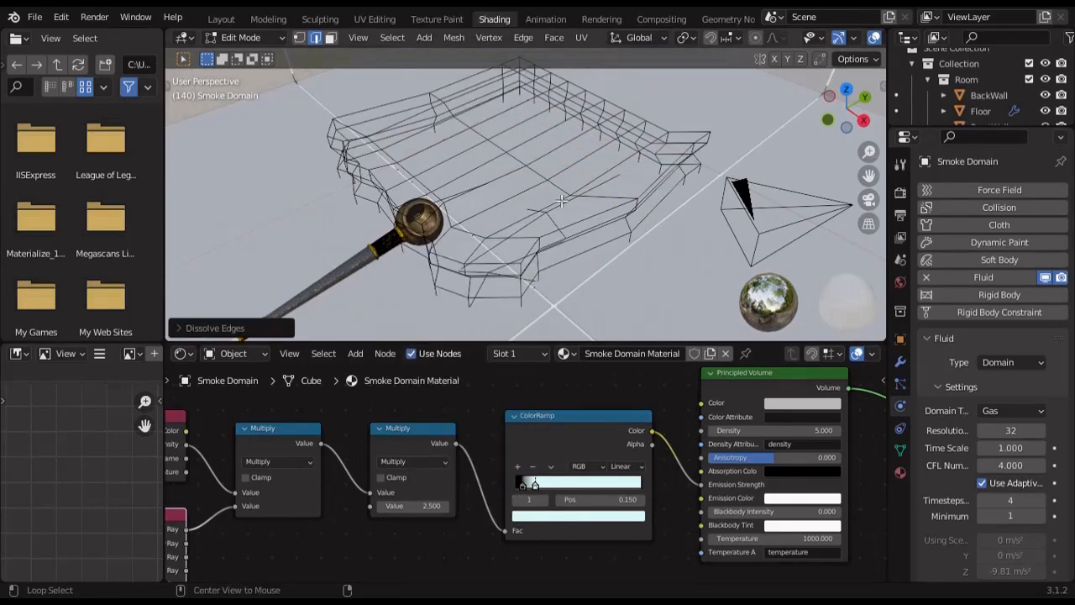
{"action": "left_click", "coordinate": [564, 193], "text": "alt"}
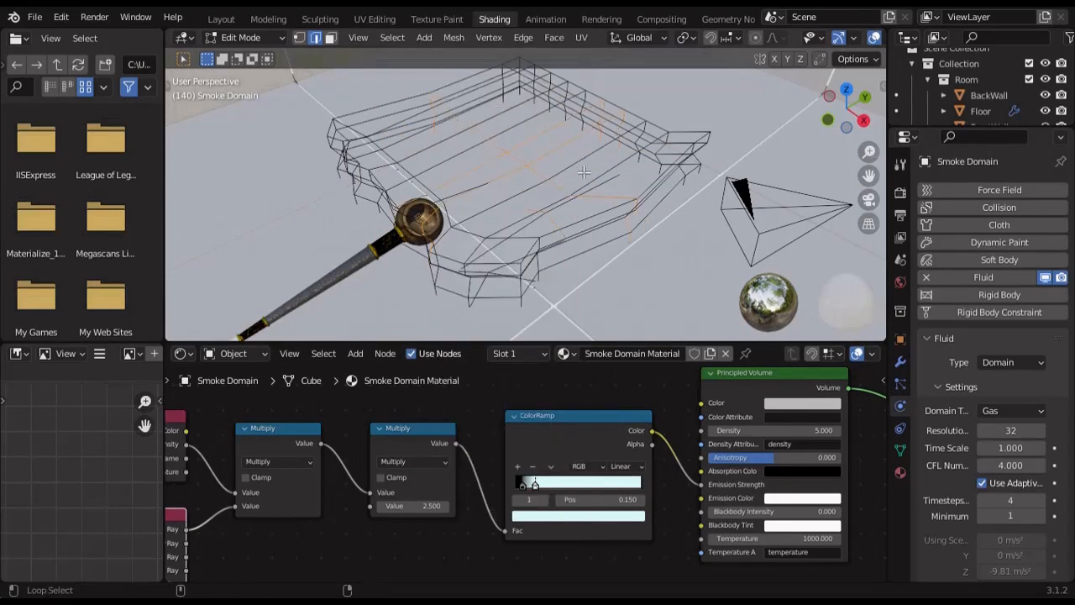
{"action": "right_click", "coordinate": [583, 172]}
{"action": "left_click", "coordinate": [534, 504]}
Step: Dissolve the remaining inner edge loops crossing the Smoke Domain's length to reduce it to a simpler box
{"action": "left_click", "coordinate": [491, 171], "text": "alt"}
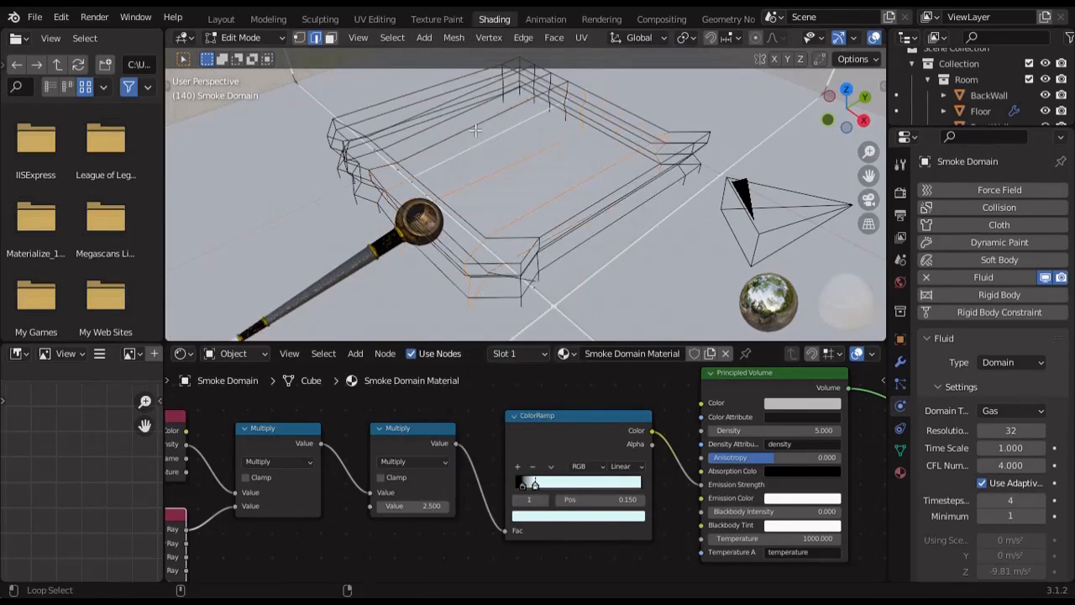
{"action": "left_click", "coordinate": [476, 130], "text": "alt+shift"}
{"action": "right_click", "coordinate": [476, 132]}
{"action": "left_click", "coordinate": [486, 494]}
{"action": "left_click", "coordinate": [477, 242], "text": "alt"}
{"action": "right_click", "coordinate": [478, 242]}
{"action": "left_click", "coordinate": [491, 494]}
Step: In vertex mode, move two corner vertices of the Smoke Domain just below the pipe bowl along Y
{"action": "scroll", "coordinate": [481, 201], "scroll_direction": "down", "scroll_amount": 3}
{"action": "mouse_move", "coordinate": [480, 202]}
{"action": "middle_mouse_down"}
{"action": "mouse_move", "coordinate": [395, 198]}
{"action": "mouse_move", "coordinate": [425, 178]}
{"action": "mouse_move", "coordinate": [426, 228]}
{"action": "mouse_move", "coordinate": [450, 236]}
{"action": "middle_mouse_up"}
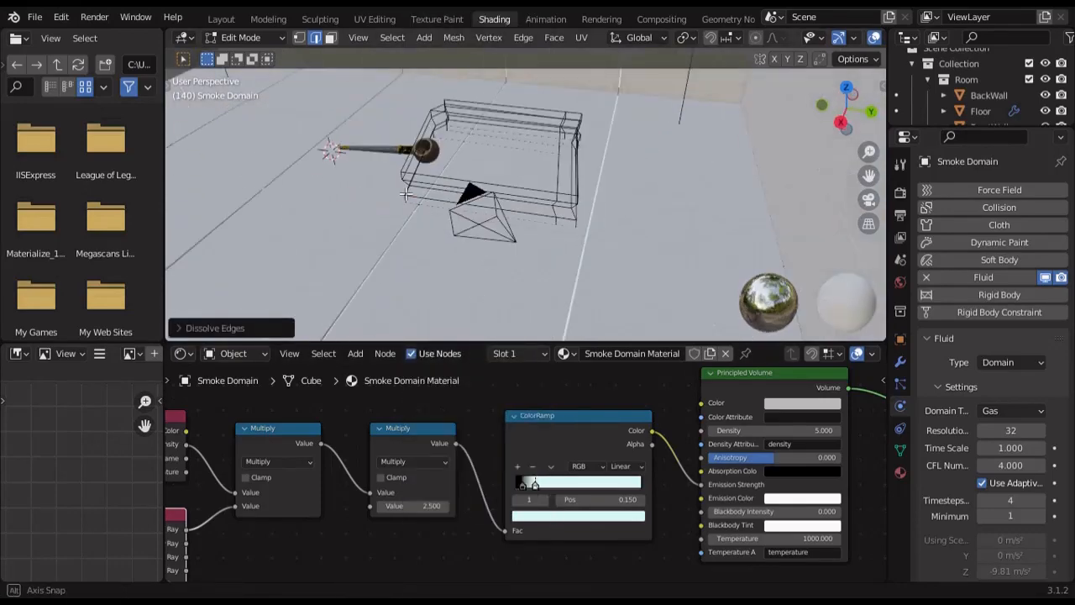
{"action": "scroll", "coordinate": [393, 200], "scroll_direction": "up", "scroll_amount": 4}
{"action": "left_click", "coordinate": [299, 38]}
{"action": "key", "text": "shift+z"}
{"action": "left_click", "coordinate": [371, 203]}
{"action": "key", "text": "g"}
{"action": "key", "text": "y"}
{"action": "left_click", "coordinate": [422, 230]}
{"action": "key", "text": "shift+z"}
{"action": "left_click", "coordinate": [356, 193]}
{"action": "key", "text": "g"}
{"action": "key", "text": "y"}
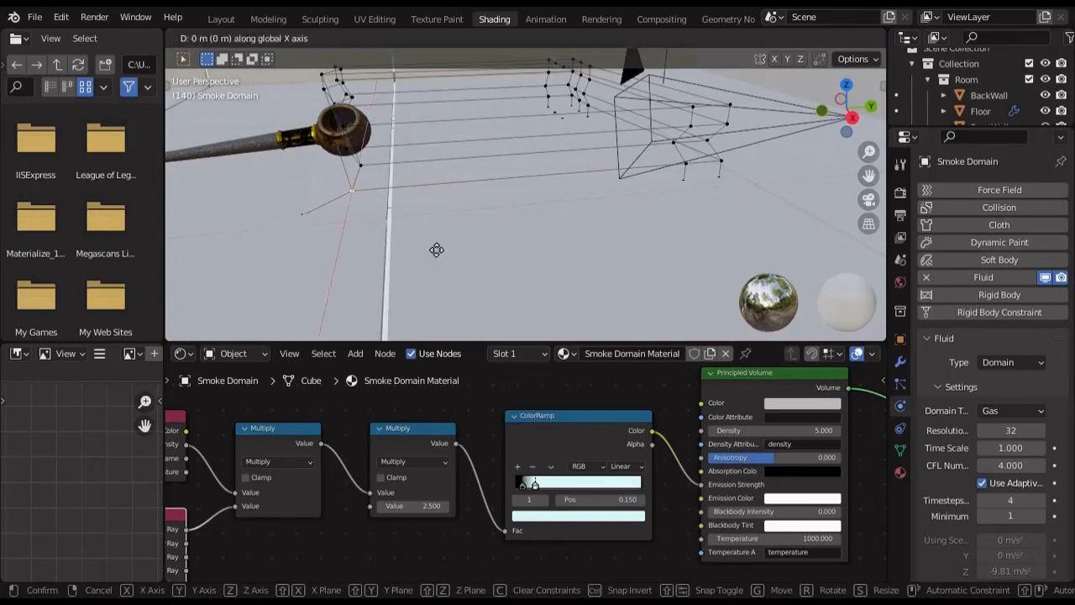
{"action": "left_click", "coordinate": [391, 252]}
Step: Move two more vertices of the corner beside the bowl along Y, the lowest by about 0.48 m
{"action": "left_click", "coordinate": [364, 167]}
{"action": "key", "text": "g"}
{"action": "key", "text": "y"}
{"action": "left_click", "coordinate": [397, 192]}
{"action": "left_click", "coordinate": [388, 261]}
{"action": "key", "text": "g"}
{"action": "key", "text": "y"}
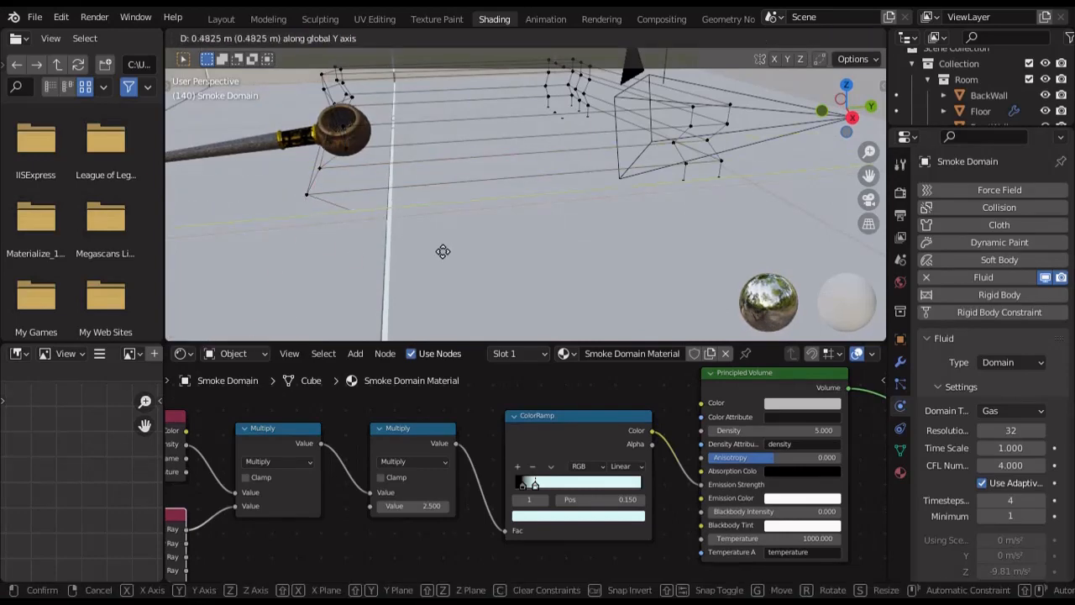
{"action": "left_click", "coordinate": [442, 249]}
Step: Add a loop cut to the simplified Smoke Domain mesh
{"action": "middle_click_drag", "start_coordinate": [442, 249], "coordinate": [576, 264]}
{"action": "key", "text": "ctrl+r"}
{"action": "left_click", "coordinate": [581, 269]}
{"action": "left_click", "coordinate": [593, 302]}
Step: Reposition the Smoke Domain's vertices at the corner beside the pipe bowl, moving them along X and Y
{"action": "middle_click_drag", "start_coordinate": [593, 301], "coordinate": [495, 286]}
{"action": "key", "text": "g"}
{"action": "left_click", "coordinate": [473, 253]}
{"action": "key", "text": "g"}
{"action": "key", "text": "x"}
{"action": "left_click", "coordinate": [458, 262]}
{"action": "key", "text": "g"}
{"action": "key", "text": "x"}
{"action": "left_click", "coordinate": [574, 315]}
{"action": "key", "text": "g"}
{"action": "key", "text": "y"}
{"action": "left_click", "coordinate": [474, 288]}
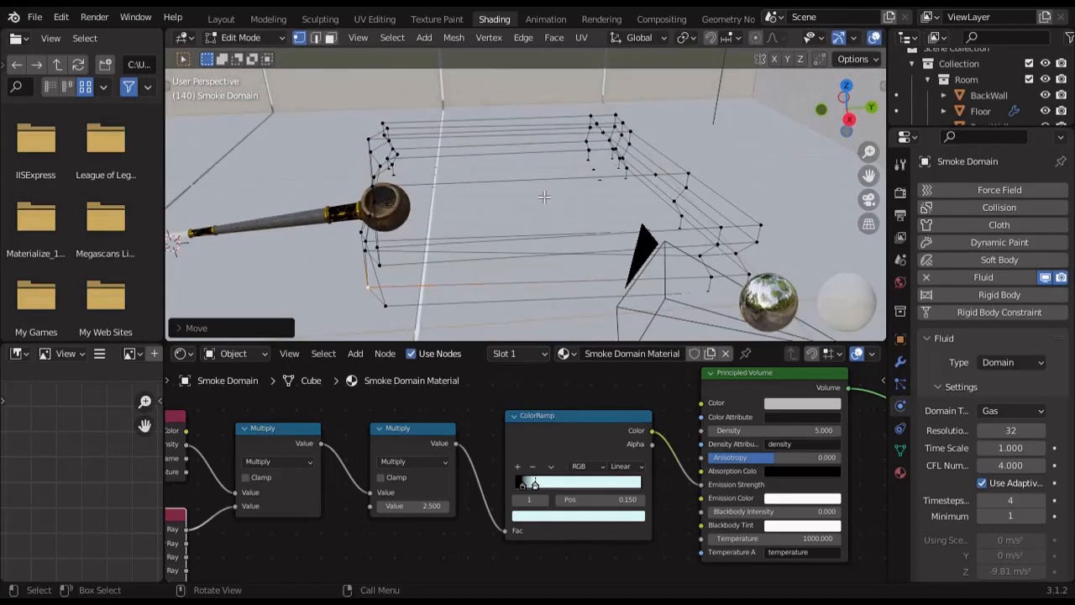
Step: Select two more edge loops across the Smoke Domain in edge mode and dissolve them
{"action": "left_click", "coordinate": [315, 38]}
{"action": "middle_click_drag", "start_coordinate": [538, 227], "coordinate": [424, 307]}
{"action": "left_click", "coordinate": [511, 272], "text": "alt"}
{"action": "left_click", "coordinate": [582, 200], "text": "alt+shift"}
{"action": "middle_click_drag", "start_coordinate": [582, 200], "coordinate": [569, 225]}
{"action": "right_click", "coordinate": [570, 225]}
{"action": "left_click", "coordinate": [517, 496]}
Step: Box-select the vertices at a far outer corner of the Smoke Domain in vertex mode and move them along Y and X
{"action": "left_click", "coordinate": [300, 38]}
{"action": "scroll", "coordinate": [504, 168], "scroll_direction": "down", "scroll_amount": 2}
{"action": "middle_click_drag", "start_coordinate": [538, 176], "coordinate": [502, 180]}
{"action": "left_click_drag", "start_coordinate": [675, 167], "coordinate": [664, 177]}
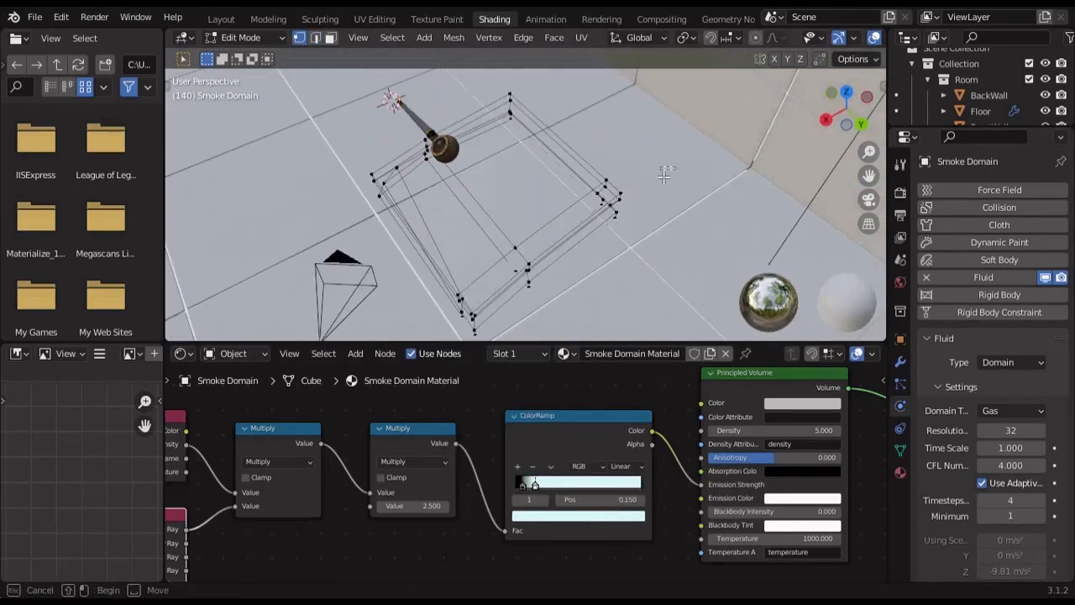
{"action": "key", "text": "g"}
{"action": "key", "text": "y"}
{"action": "left_click", "coordinate": [607, 244]}
{"action": "key", "text": "g"}
{"action": "key", "text": "x"}
{"action": "left_click", "coordinate": [662, 206]}
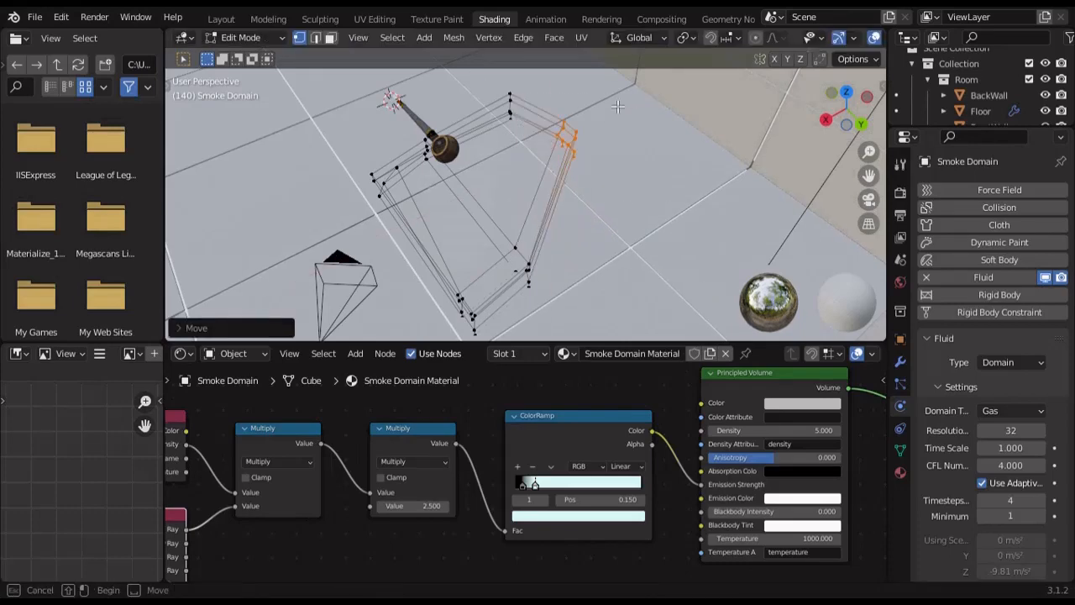
Step: Box-select the Smoke Domain vertices along the far side, including hidden ones, and shift them inward along X
{"action": "left_click_drag", "start_coordinate": [618, 107], "coordinate": [493, 164]}
{"action": "scroll", "coordinate": [634, 110], "scroll_direction": "down", "scroll_amount": 1}
{"action": "middle_click_drag", "start_coordinate": [637, 109], "coordinate": [632, 141], "text": "shift"}
{"action": "key", "text": "shift+z"}
{"action": "left_click_drag", "start_coordinate": [630, 132], "coordinate": [502, 232]}
{"action": "key", "text": "shift+z"}
{"action": "key", "text": "g"}
{"action": "key", "text": "x"}
{"action": "left_click", "coordinate": [573, 247]}
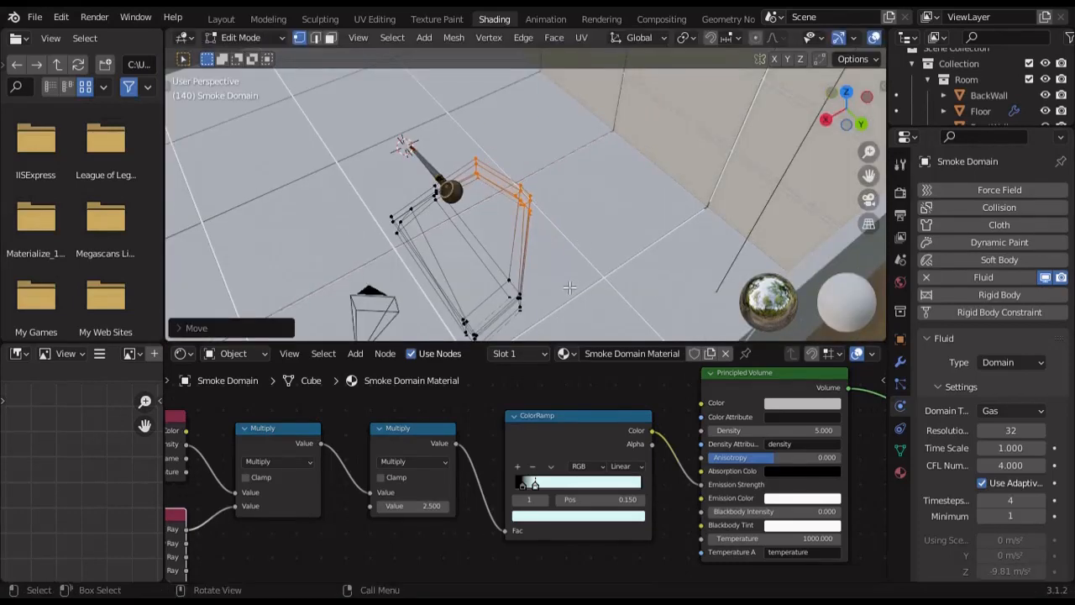
Step: Select the column of vertices at the opposite end of that side, including hidden ones, and reposition it along Y and X
{"action": "key", "text": "shift+z"}
{"action": "left_click_drag", "start_coordinate": [573, 262], "coordinate": [507, 328]}
{"action": "key", "text": "shift+z"}
{"action": "scroll", "coordinate": [559, 216], "scroll_direction": "up", "scroll_amount": 3}
{"action": "key", "text": "g"}
{"action": "key", "text": "y"}
{"action": "left_click", "coordinate": [509, 179]}
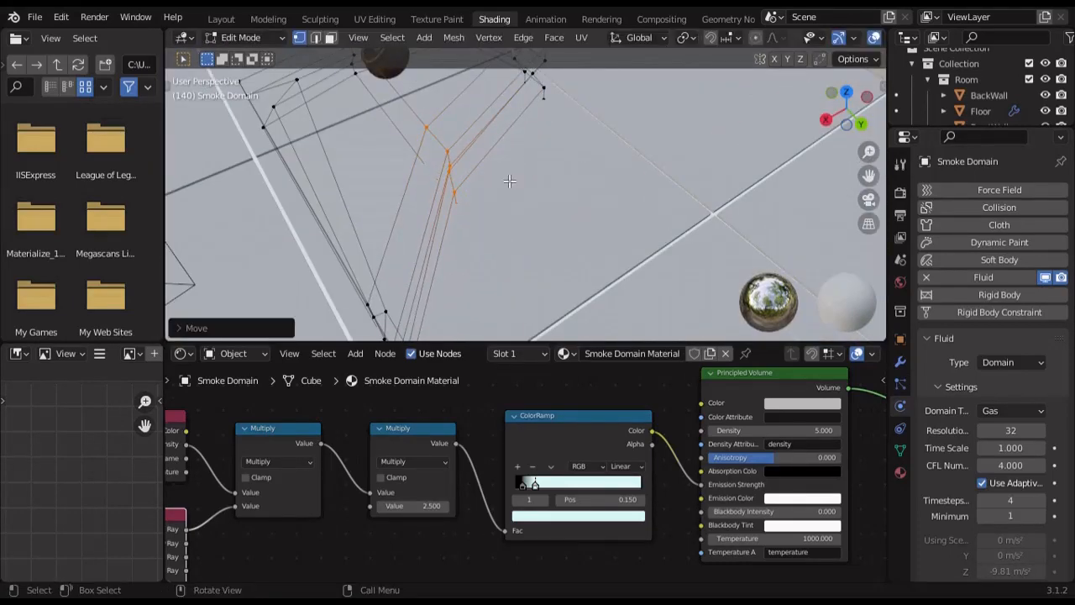
{"action": "key", "text": "g"}
{"action": "key", "text": "y"}
{"action": "left_click", "coordinate": [545, 179]}
{"action": "key", "text": "g"}
{"action": "key", "text": "x"}
{"action": "left_click", "coordinate": [528, 191]}
Step: Refine the same Smoke Domain corner's position with another move along Y and another along X
{"action": "scroll", "coordinate": [522, 194], "scroll_direction": "down", "scroll_amount": 3}
{"action": "middle_click_drag", "start_coordinate": [487, 198], "coordinate": [571, 285]}
{"action": "key", "text": "g"}
{"action": "key", "text": "y"}
{"action": "left_click", "coordinate": [528, 278]}
{"action": "key", "text": "g"}
{"action": "key", "text": "x"}
{"action": "left_click", "coordinate": [524, 255]}
Step: Select individual lower vertices on the Smoke Domain side near the pipe bowl and move them, including along X
{"action": "middle_click_drag", "start_coordinate": [524, 252], "coordinate": [491, 260]}
{"action": "left_click", "coordinate": [571, 193]}
{"action": "key", "text": "g"}
{"action": "left_click", "coordinate": [636, 180]}
{"action": "left_click", "coordinate": [635, 177]}
{"action": "key", "text": "g"}
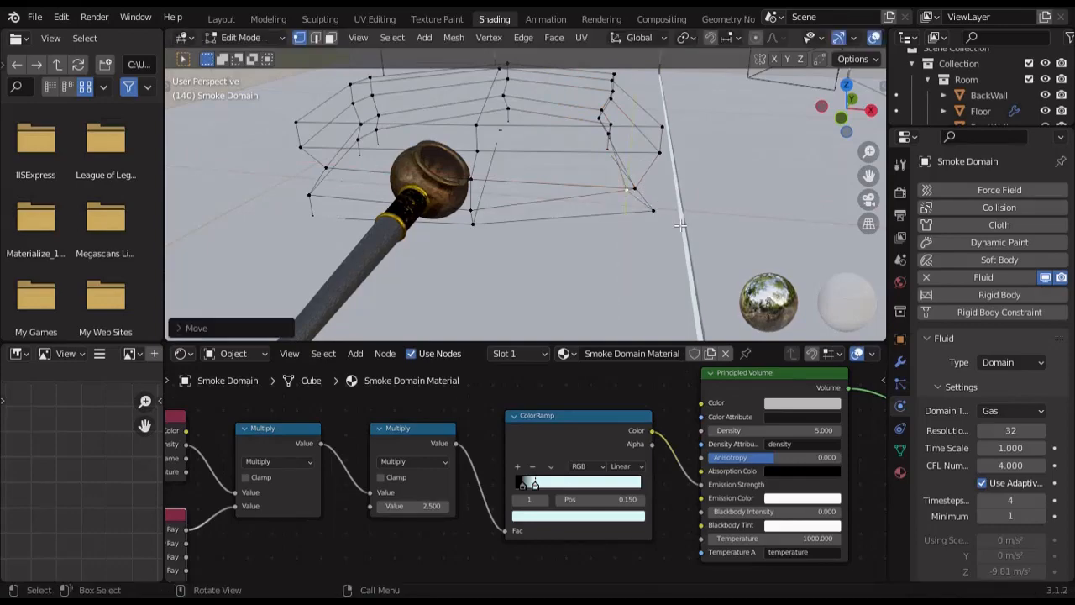
{"action": "key", "text": "g"}
{"action": "key", "text": "x"}
Step: Select two single vertices on the Smoke Domain's outline and move each along Y
{"action": "middle_click_drag", "start_coordinate": [689, 273], "coordinate": [434, 235]}
{"action": "left_click", "coordinate": [631, 244]}
{"action": "key", "text": "g"}
{"action": "key", "text": "y"}
{"action": "left_click", "coordinate": [360, 213]}
{"action": "middle_click_drag", "start_coordinate": [360, 212], "coordinate": [362, 260]}
{"action": "left_click", "coordinate": [362, 260]}
{"action": "key", "text": "g"}
{"action": "key", "text": "y"}
{"action": "left_click", "coordinate": [419, 279]}
Step: Add a loop cut to the Smoke Domain, scale the new loop and leave Edit Mode
{"action": "mouse_move", "coordinate": [418, 279]}
{"action": "middle_mouse_down"}
{"action": "mouse_move", "coordinate": [454, 309]}
{"action": "mouse_move", "coordinate": [544, 273]}
{"action": "mouse_move", "coordinate": [554, 244]}
{"action": "mouse_move", "coordinate": [524, 204]}
{"action": "mouse_move", "coordinate": [473, 265]}
{"action": "mouse_move", "coordinate": [424, 248]}
{"action": "middle_mouse_up"}
{"action": "key", "text": "ctrl+r"}
{"action": "left_click", "coordinate": [555, 240]}
{"action": "left_click", "coordinate": [554, 240]}
{"action": "key", "text": "s"}
{"action": "left_click", "coordinate": [534, 232]}
{"action": "key", "text": "Tab"}
Step: Return to the Layout workspace, reset the timeline to frame 1 and show the viewport in Material Preview
{"action": "left_click", "coordinate": [221, 20]}
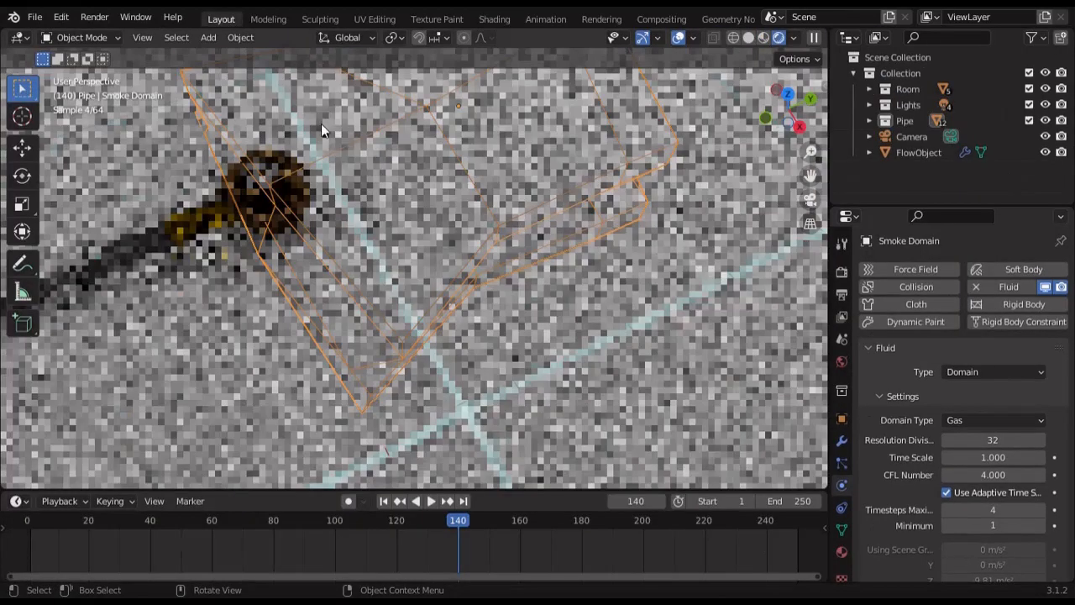
{"action": "left_click", "coordinate": [382, 501]}
{"action": "left_click", "coordinate": [764, 37]}
{"action": "middle_click_drag", "start_coordinate": [399, 336], "coordinate": [289, 240]}
{"action": "scroll", "coordinate": [961, 447], "scroll_direction": "down", "scroll_amount": 14}
{"action": "scroll", "coordinate": [939, 449], "scroll_direction": "up", "scroll_amount": 8}
{"action": "middle_click_drag", "start_coordinate": [550, 338], "coordinate": [625, 369]}
Step: Review the Smoke Domain's fluid settings, from the gas resolution down to the cache options
{"action": "left_click", "coordinate": [542, 273]}
{"action": "left_click", "coordinate": [540, 271]}
{"action": "scroll", "coordinate": [1041, 443], "scroll_direction": "down", "scroll_amount": 7}
{"action": "scroll", "coordinate": [932, 438], "scroll_direction": "down", "scroll_amount": 9}
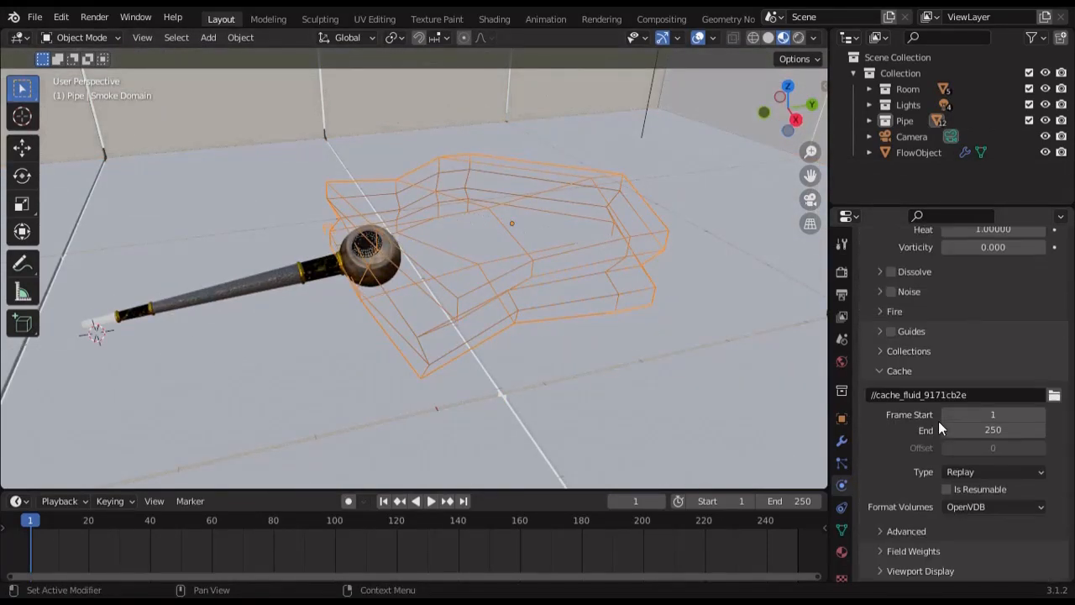
{"action": "scroll", "coordinate": [949, 430], "scroll_direction": "up", "scroll_amount": 8}
{"action": "scroll", "coordinate": [955, 436], "scroll_direction": "up", "scroll_amount": 8}
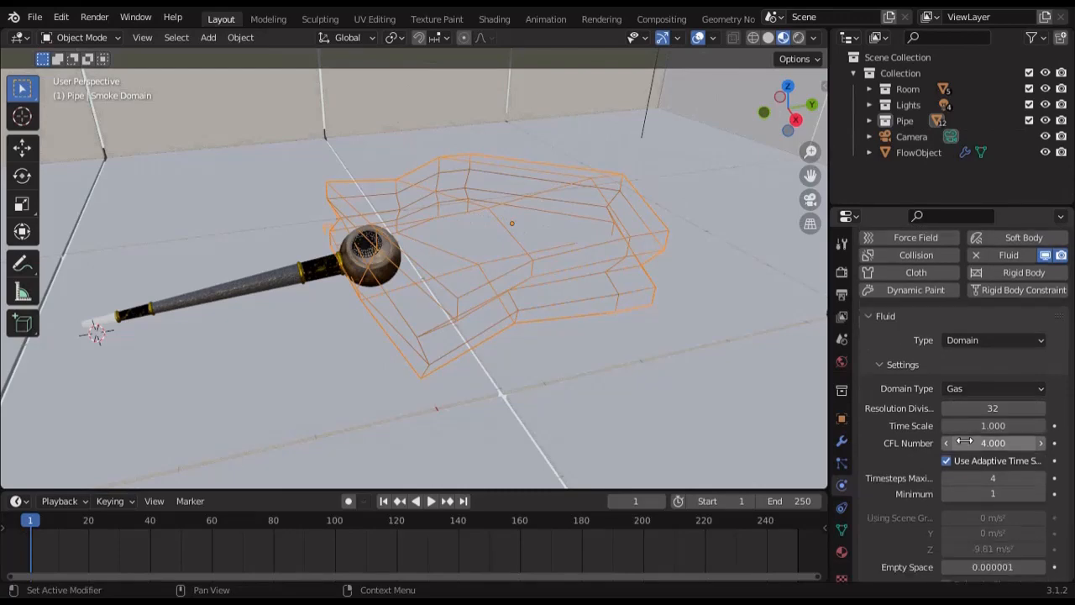
Step: Set the render output path to the Render Sequince folder
{"action": "left_click", "coordinate": [542, 360]}
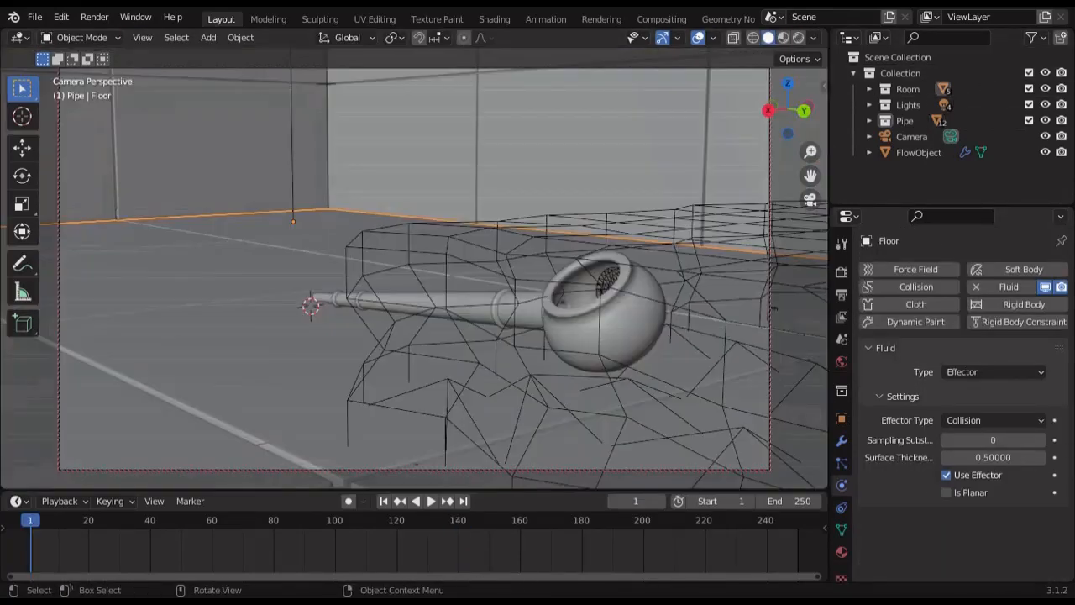
{"action": "left_click", "coordinate": [842, 418]}
{"action": "left_click", "coordinate": [841, 294]}
{"action": "scroll", "coordinate": [932, 437], "scroll_direction": "down", "scroll_amount": 6}
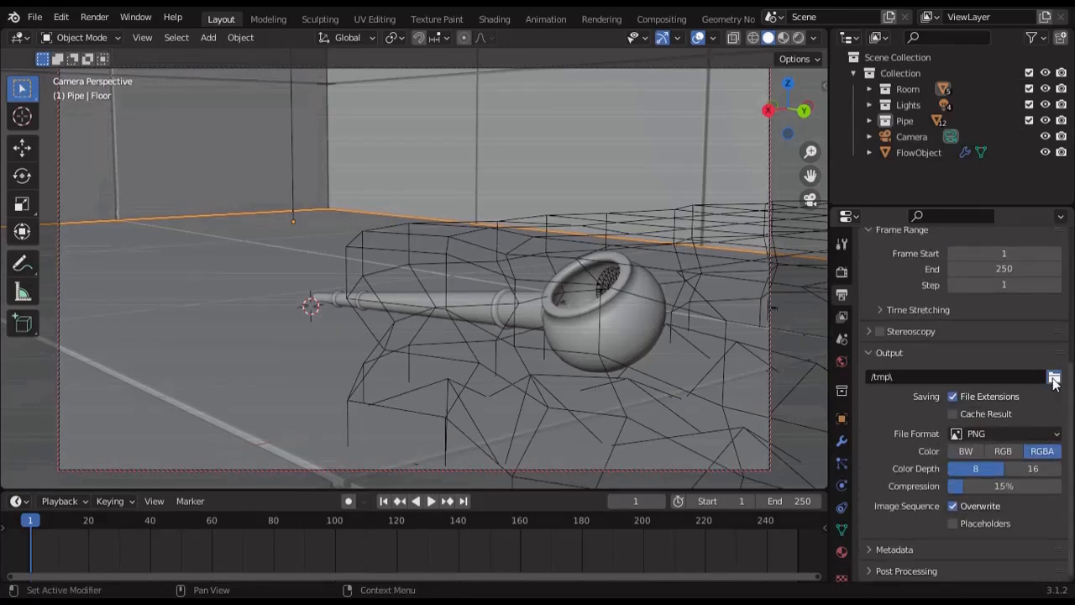
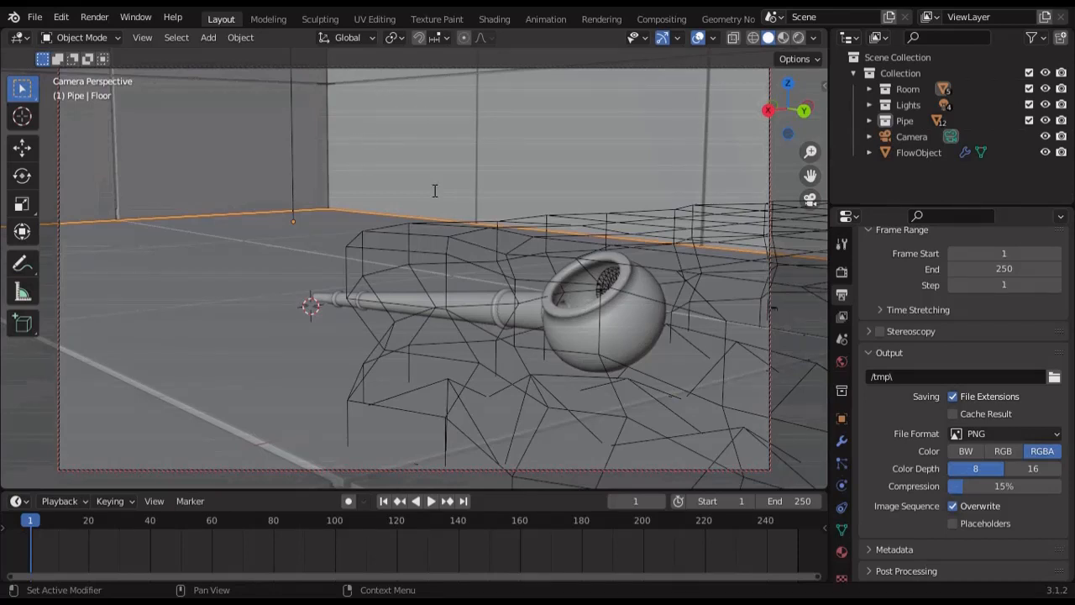
{"action": "left_click", "coordinate": [751, 488]}
Step: Set the output to a custom frame rate of 25 fps
{"action": "scroll", "coordinate": [931, 428], "scroll_direction": "up", "scroll_amount": 3}
{"action": "left_click", "coordinate": [963, 299]}
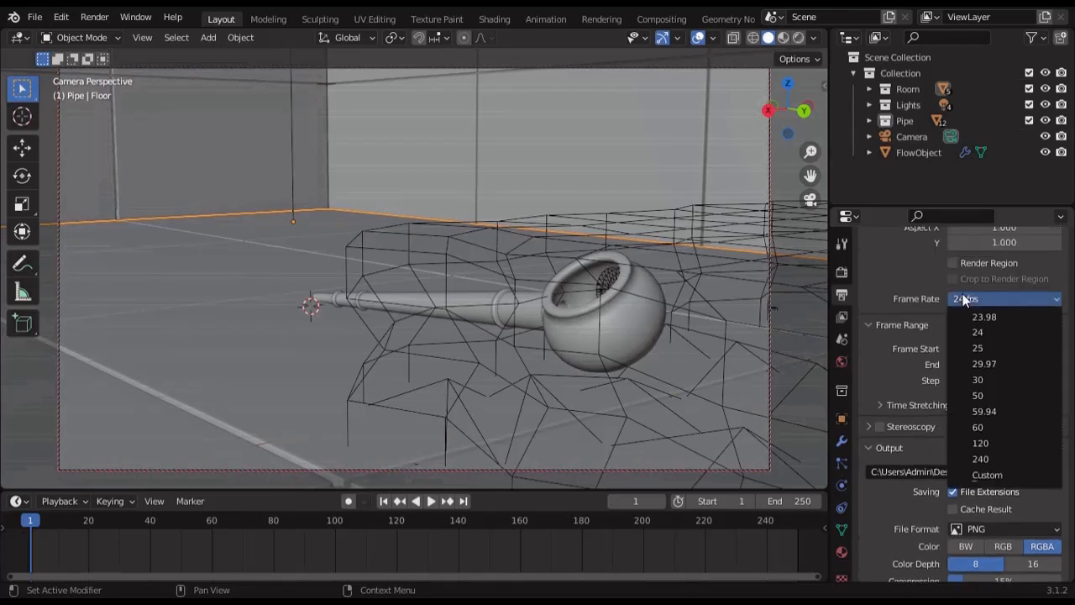
{"action": "left_click", "coordinate": [965, 473]}
{"action": "left_click", "coordinate": [965, 301]}
{"action": "left_click", "coordinate": [965, 300]}
{"action": "left_click", "coordinate": [964, 300]}
{"action": "left_click", "coordinate": [997, 473]}
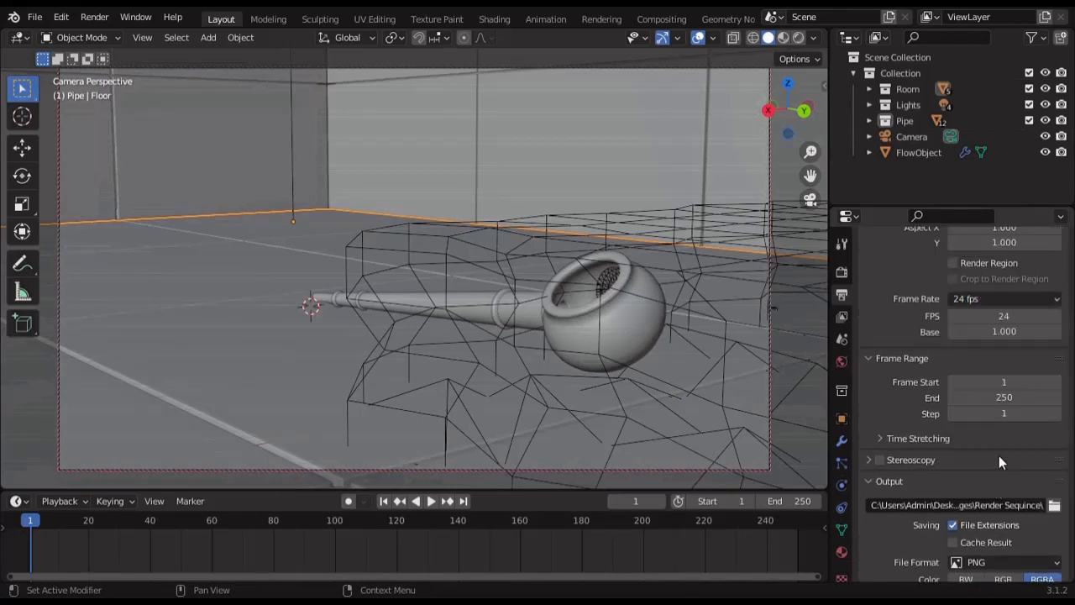
{"action": "type", "text": "25"}
{"action": "key", "text": "Return"}
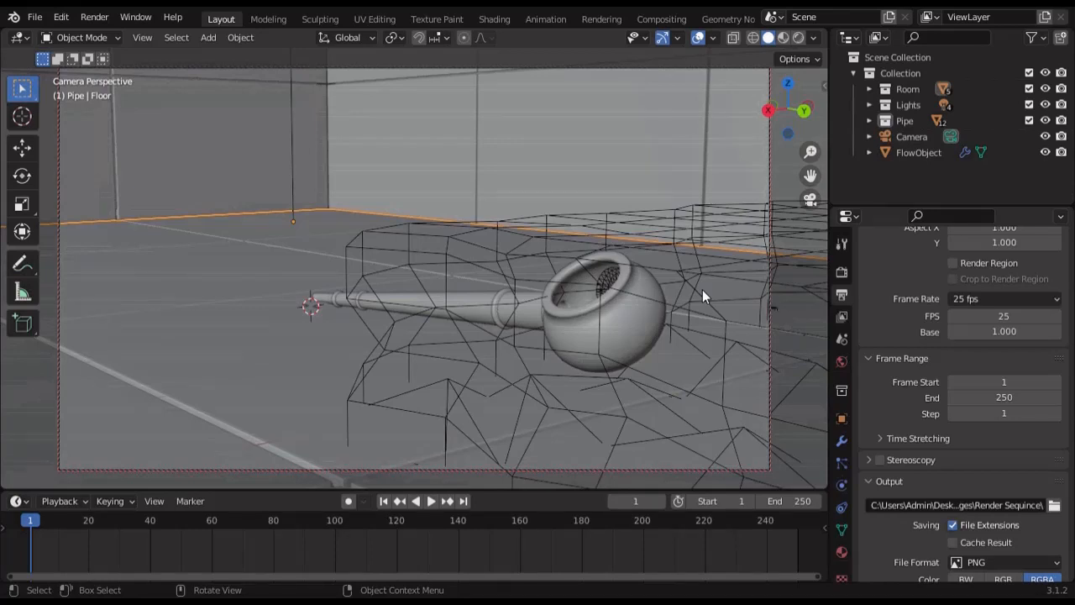
Step: Set the Cycles render Max Samples to 2048
{"action": "left_click", "coordinate": [841, 271]}
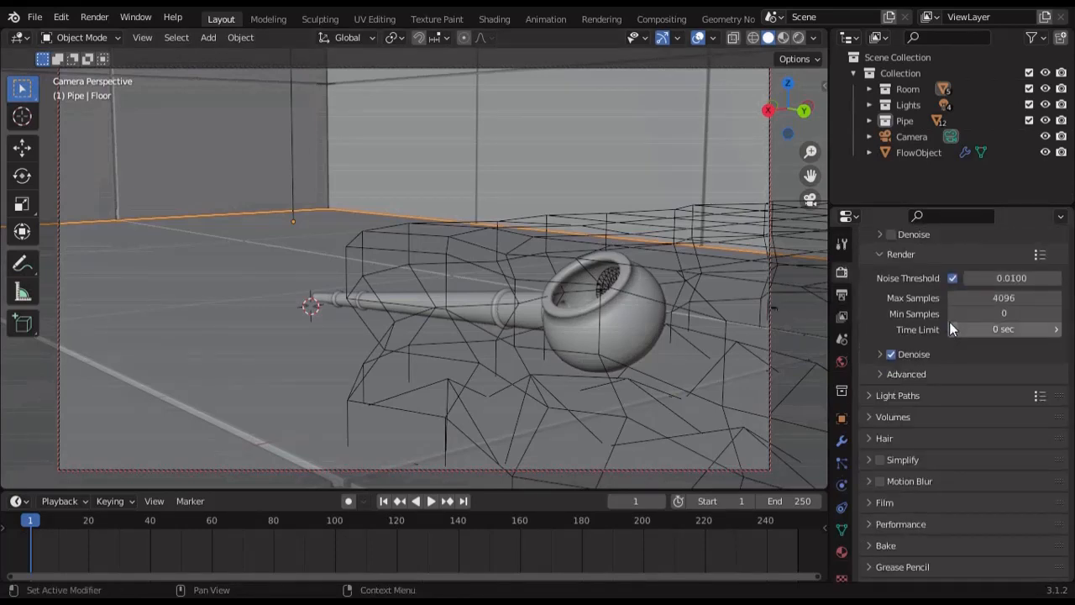
{"action": "scroll", "coordinate": [951, 328], "scroll_direction": "up", "scroll_amount": 1}
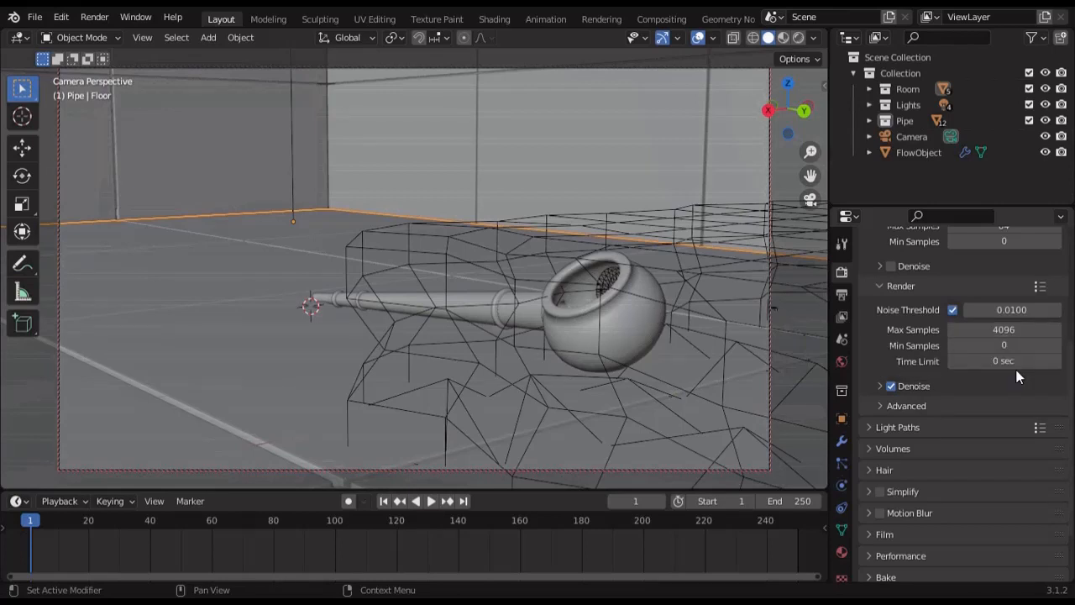
{"action": "scroll", "coordinate": [1016, 379], "scroll_direction": "up", "scroll_amount": 2}
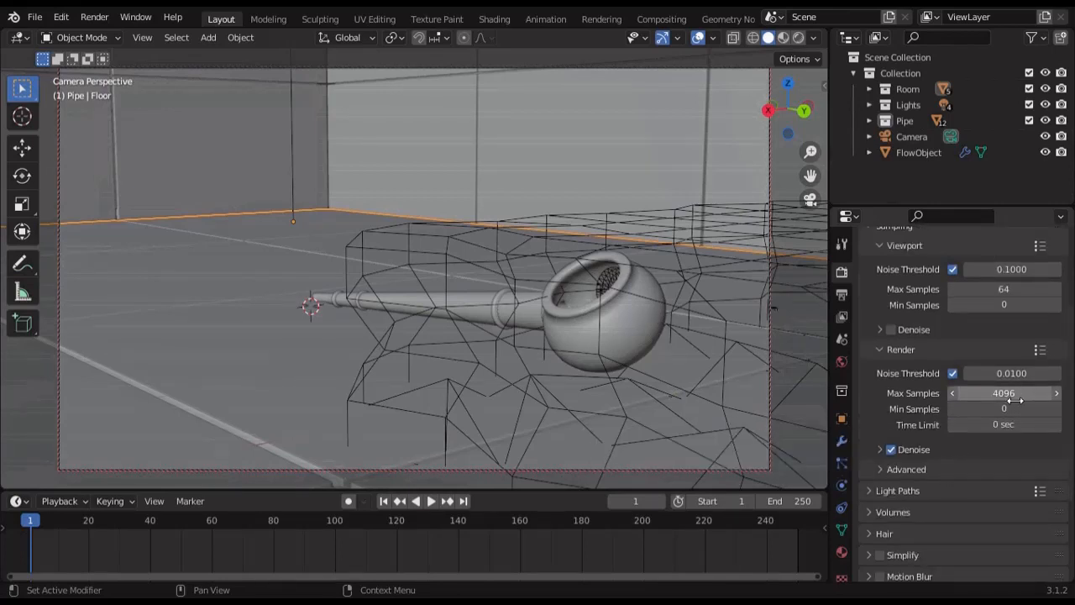
{"action": "left_click", "coordinate": [1015, 395]}
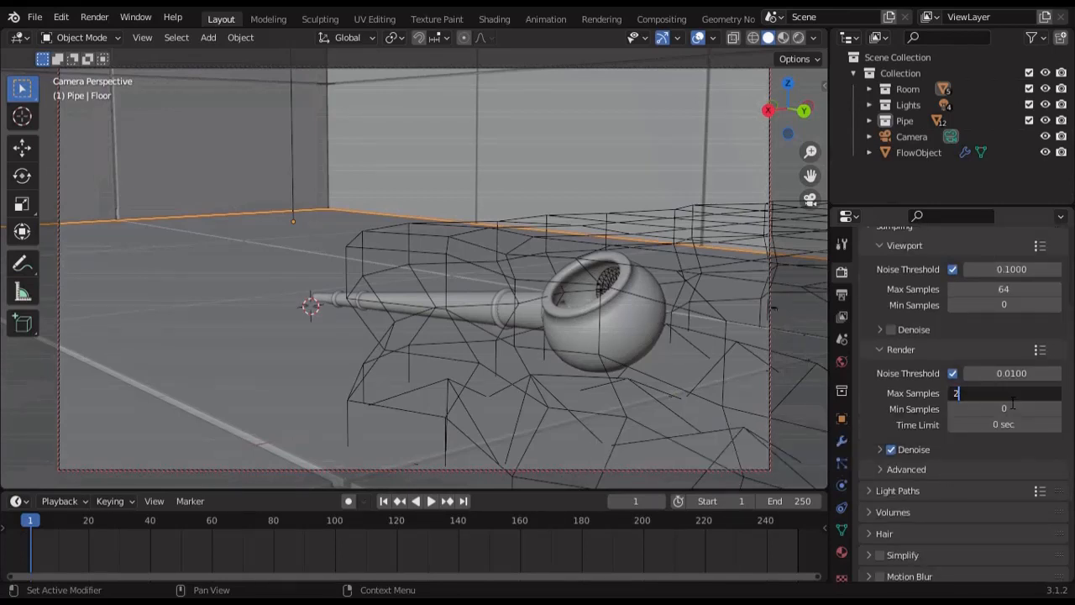
{"action": "type", "text": "2048"}
{"action": "key", "text": "Return"}
Step: Set the render tile size to 128 in the performance memory settings and save the file
{"action": "scroll", "coordinate": [958, 503], "scroll_direction": "down", "scroll_amount": 4}
{"action": "left_click", "coordinate": [959, 486]}
{"action": "scroll", "coordinate": [990, 407], "scroll_direction": "down", "scroll_amount": 3}
{"action": "scroll", "coordinate": [989, 407], "scroll_direction": "down", "scroll_amount": 5}
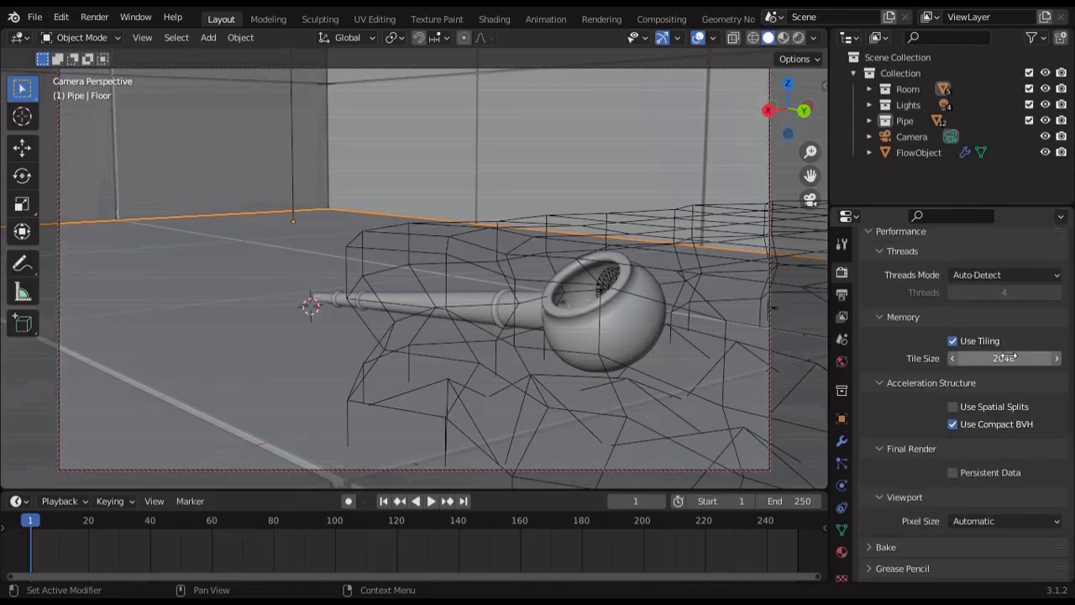
{"action": "left_click", "coordinate": [1007, 360]}
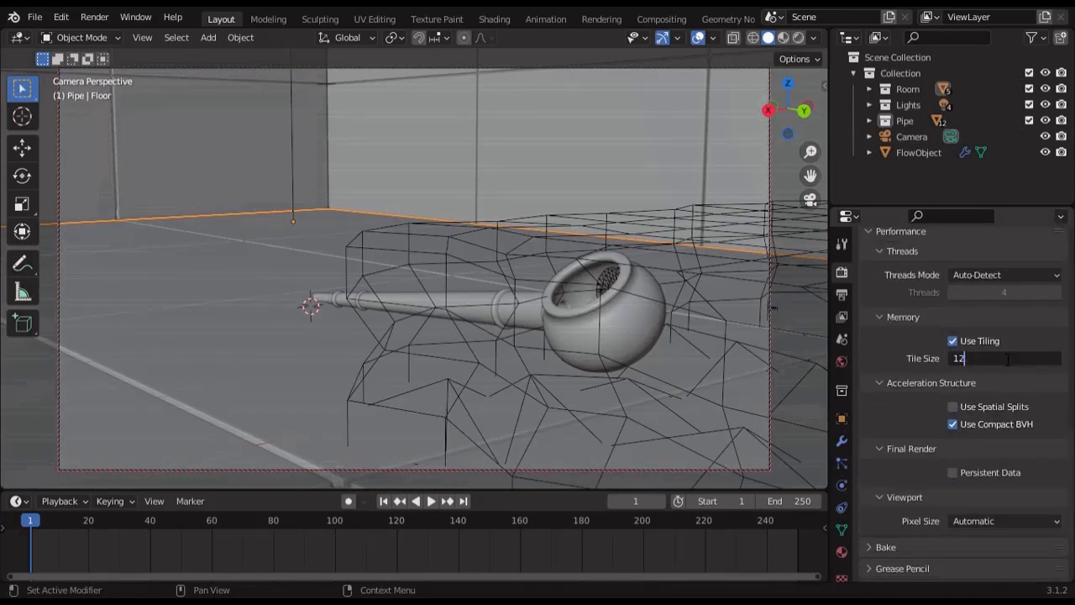
{"action": "scroll", "coordinate": [952, 461], "scroll_direction": "up", "scroll_amount": 15}
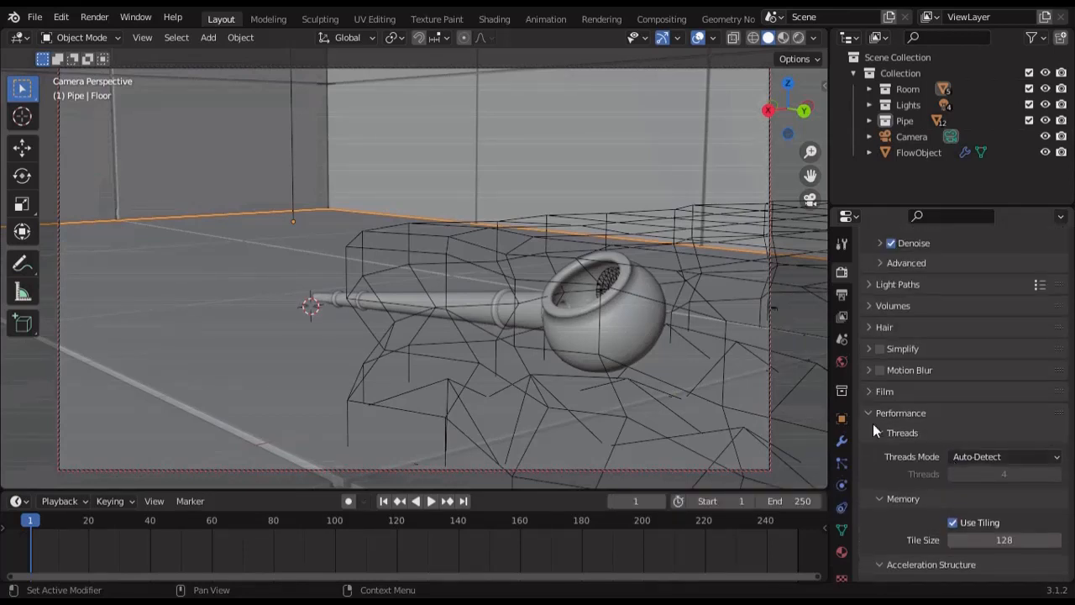
{"action": "left_click", "coordinate": [34, 16]}
{"action": "left_click", "coordinate": [68, 121]}
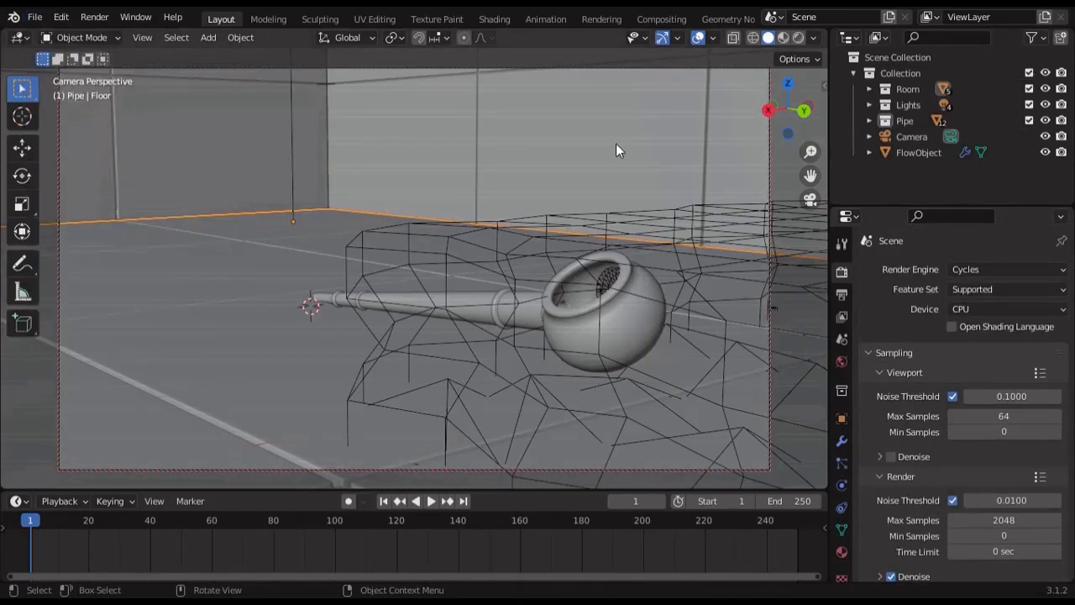
Step: Show the scene in Material Preview and add an area light at the 3D cursor
{"action": "left_click", "coordinate": [783, 37]}
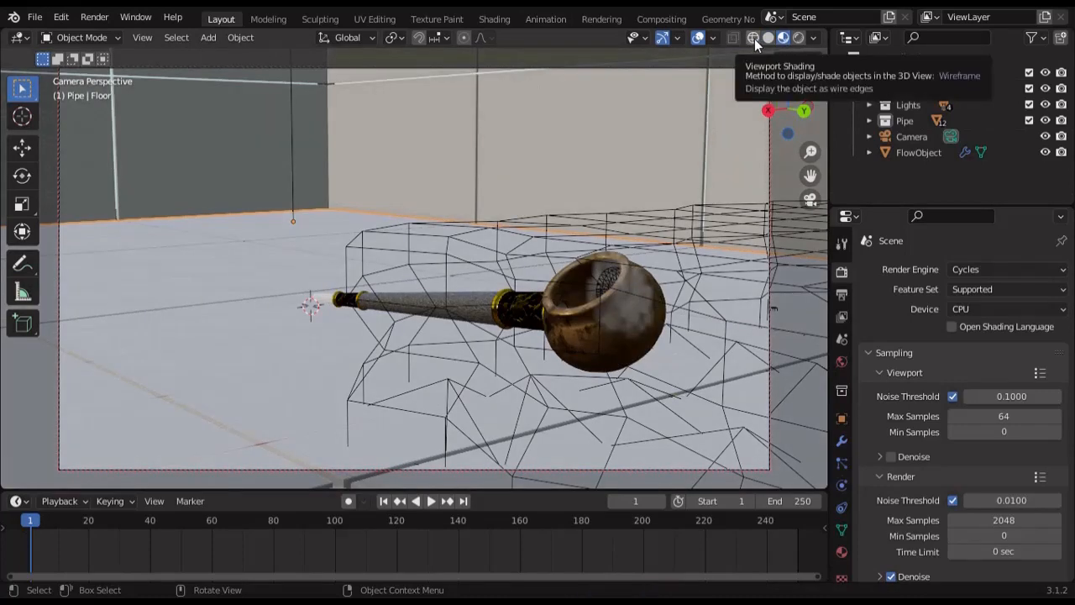
{"action": "key", "text": "shift+a"}
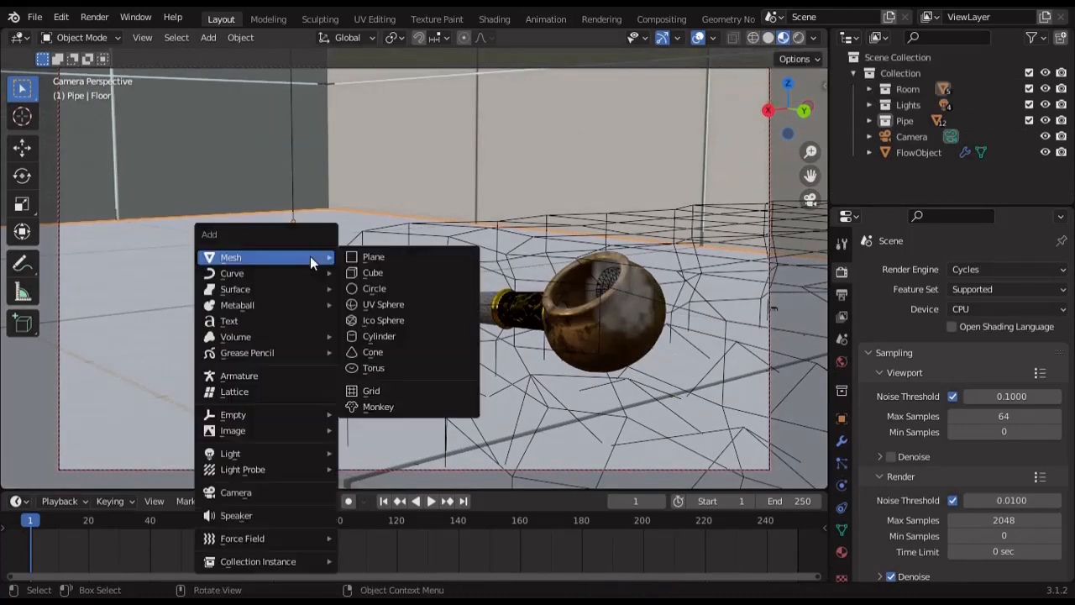
{"action": "mouse_move", "coordinate": [251, 450]}
{"action": "left_click", "coordinate": [412, 507]}
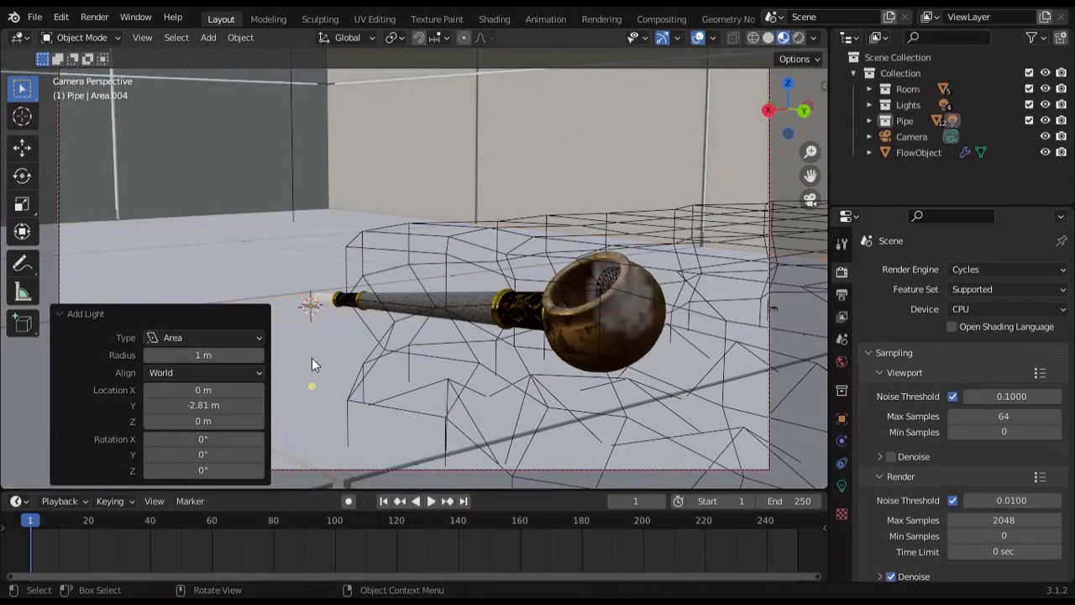
Step: Move the new area light along Y in the top wireframe view and set its Y location to -1.5 m
{"action": "key", "text": "KP_7"}
{"action": "key", "text": "shift+z"}
{"action": "middle_click_drag", "start_coordinate": [494, 299], "coordinate": [519, 361], "text": "shift"}
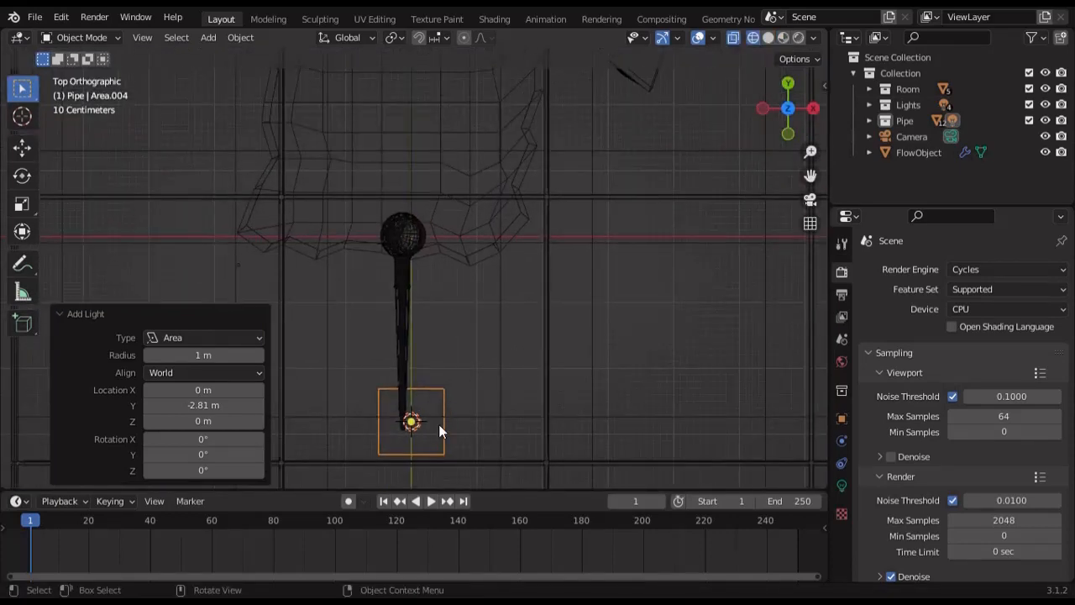
{"action": "key", "text": "g"}
{"action": "key", "text": "y"}
{"action": "left_click", "coordinate": [470, 329]}
{"action": "left_click", "coordinate": [841, 418]}
{"action": "left_click", "coordinate": [993, 341]}
{"action": "type", "text": "-1."}
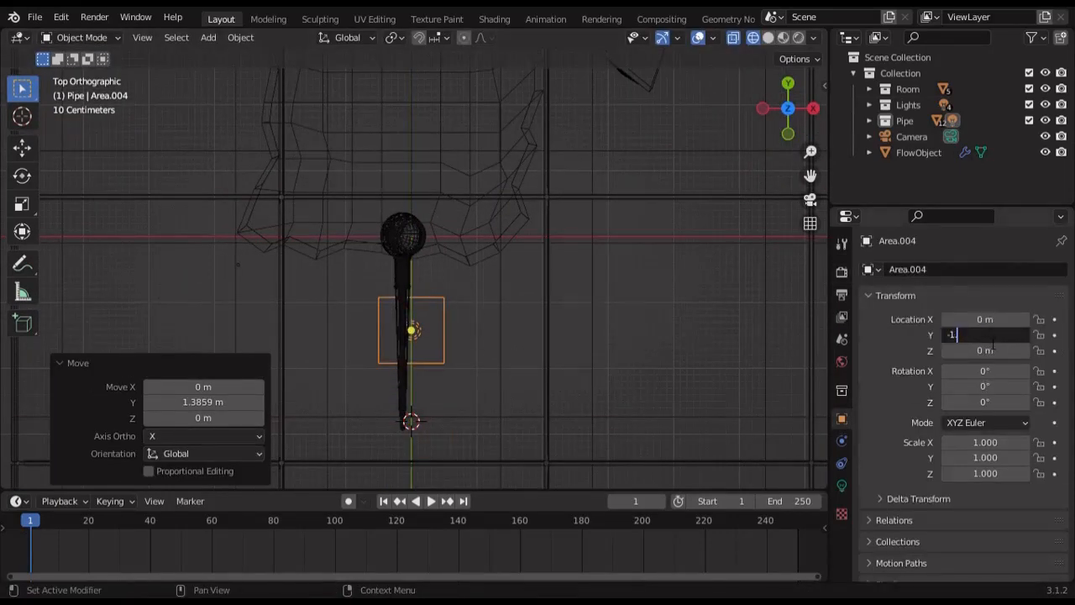
{"action": "type", "text": "5"}
{"action": "key", "text": "Return"}
Step: Stretch the area light along Y to a scale of about 4.1 and shift it along X to -0.5 m
{"action": "key", "text": "s"}
{"action": "key", "text": "y"}
{"action": "left_click", "coordinate": [509, 420]}
{"action": "key", "text": "g"}
{"action": "key", "text": "x"}
{"action": "left_click", "coordinate": [480, 401]}
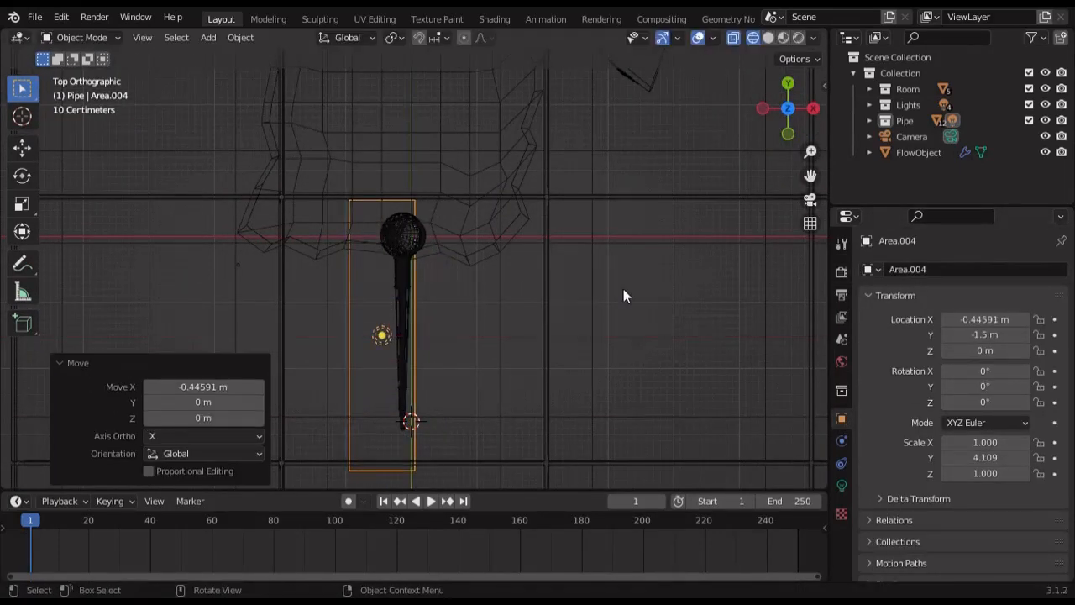
{"action": "key", "text": "KP_1"}
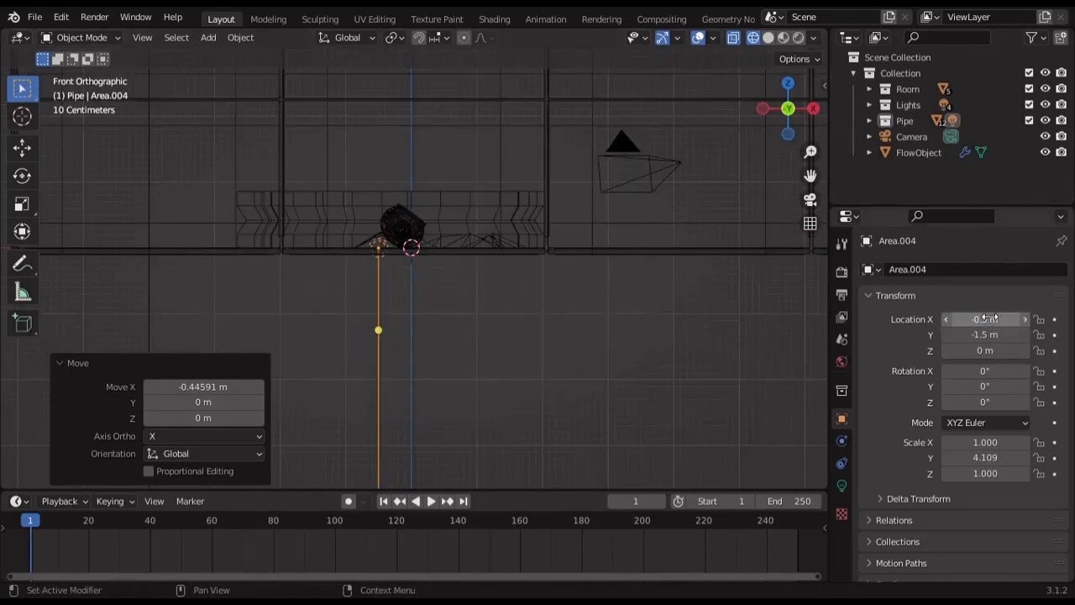
Step: Raise the area light to 1 m along Z and rotate it -45° in the front view
{"action": "key", "text": "g"}
{"action": "key", "text": "z"}
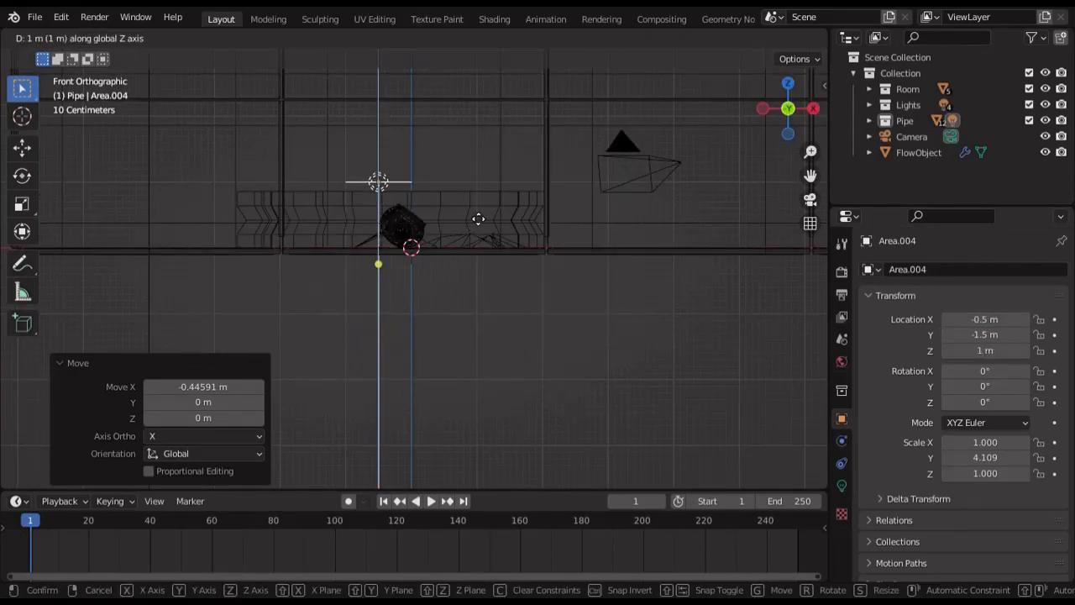
{"action": "left_click", "coordinate": [478, 219]}
{"action": "key", "text": "r"}
{"action": "left_click", "coordinate": [394, 130]}
{"action": "key", "text": "g"}
{"action": "key", "text": "x"}
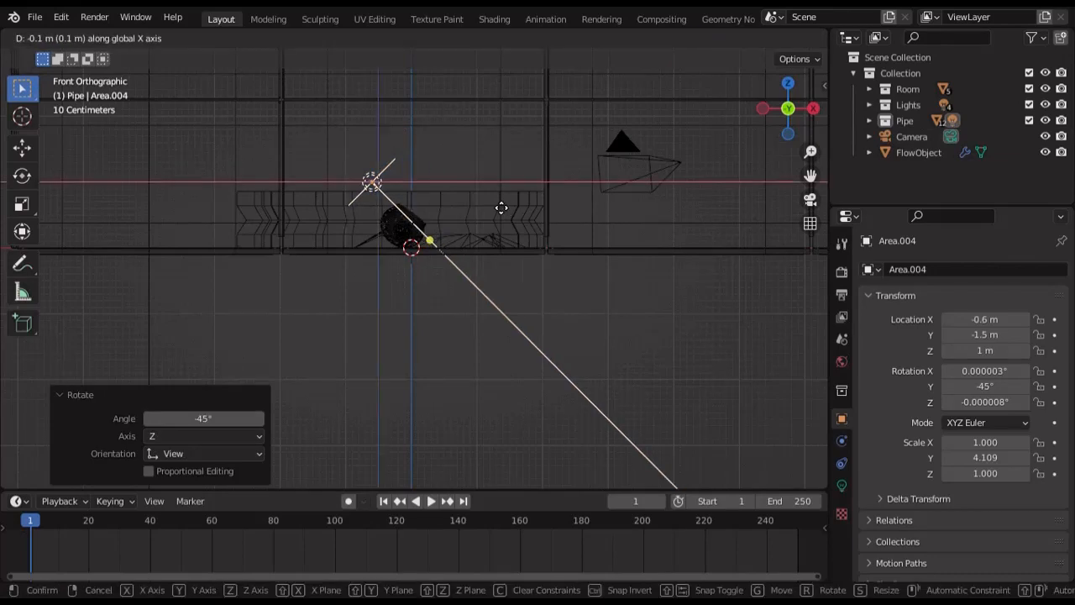
{"action": "right_click", "coordinate": [504, 199]}
Step: Raise the area light another 0.5 m along Z and rotate it back by 30° toward the pipe
{"action": "key", "text": "g"}
{"action": "key", "text": "z"}
{"action": "left_click", "coordinate": [482, 195]}
{"action": "key", "text": "r"}
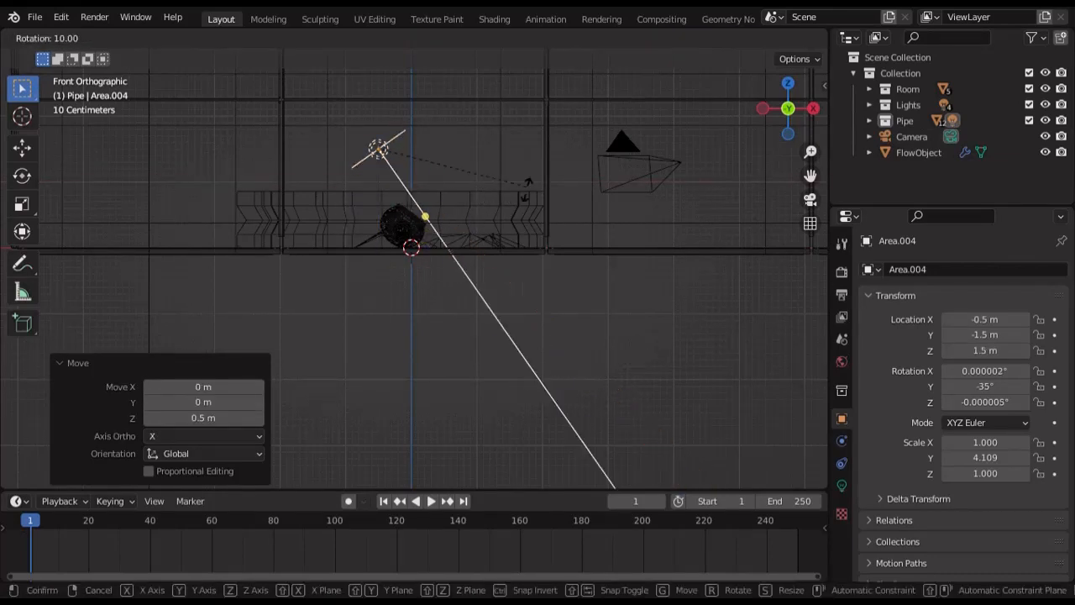
{"action": "left_click", "coordinate": [507, 231]}
Step: Set the area light's power to 50
{"action": "left_click", "coordinate": [841, 484]}
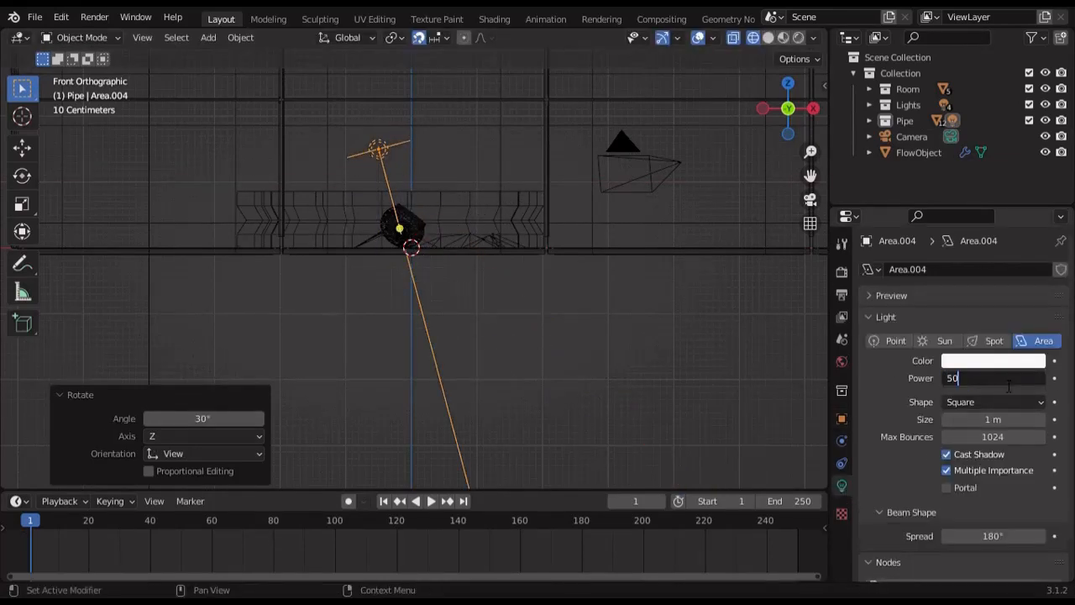
{"action": "left_click", "coordinate": [1008, 379]}
{"action": "type", "text": "50"}
{"action": "key", "text": "Return"}
Step: Save the file and show the camera view in rendered shading, using 32 viewport samples with viewport denoising enabled
{"action": "key", "text": "KP_0"}
{"action": "left_click", "coordinate": [841, 271]}
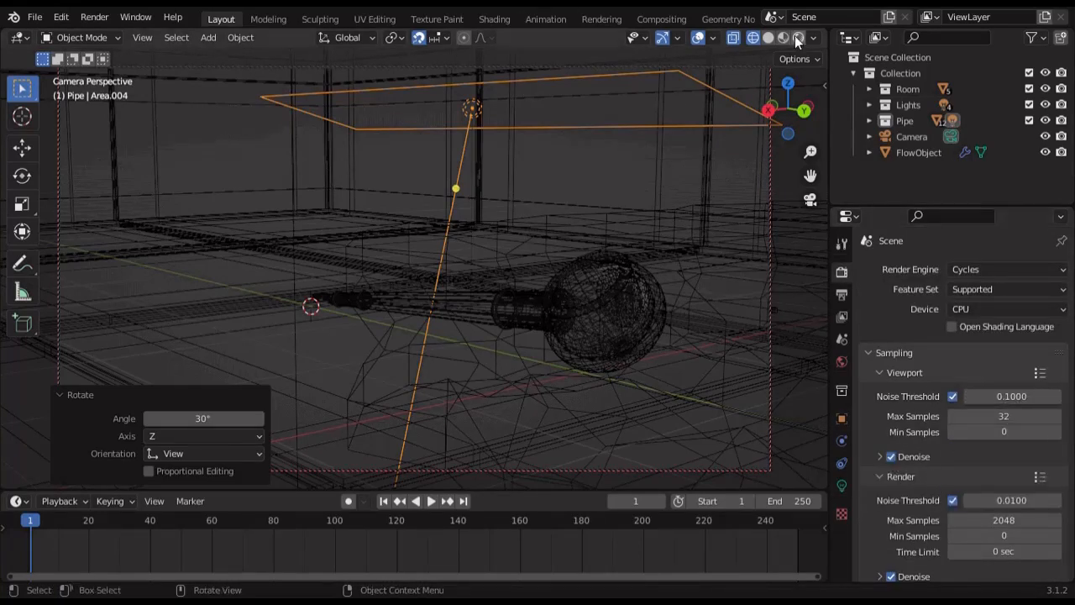
{"action": "left_click", "coordinate": [34, 16]}
{"action": "left_click", "coordinate": [82, 122]}
{"action": "left_click", "coordinate": [799, 38]}
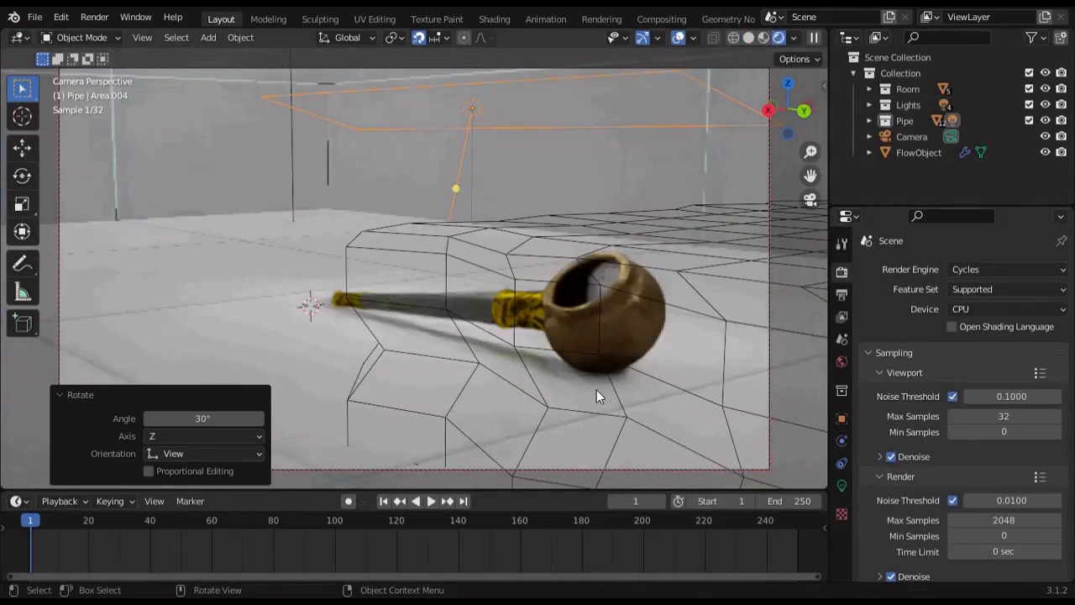
Step: Set the selected area light's power to 20 W and return the camera view to Material Preview shading
{"action": "left_click", "coordinate": [842, 486]}
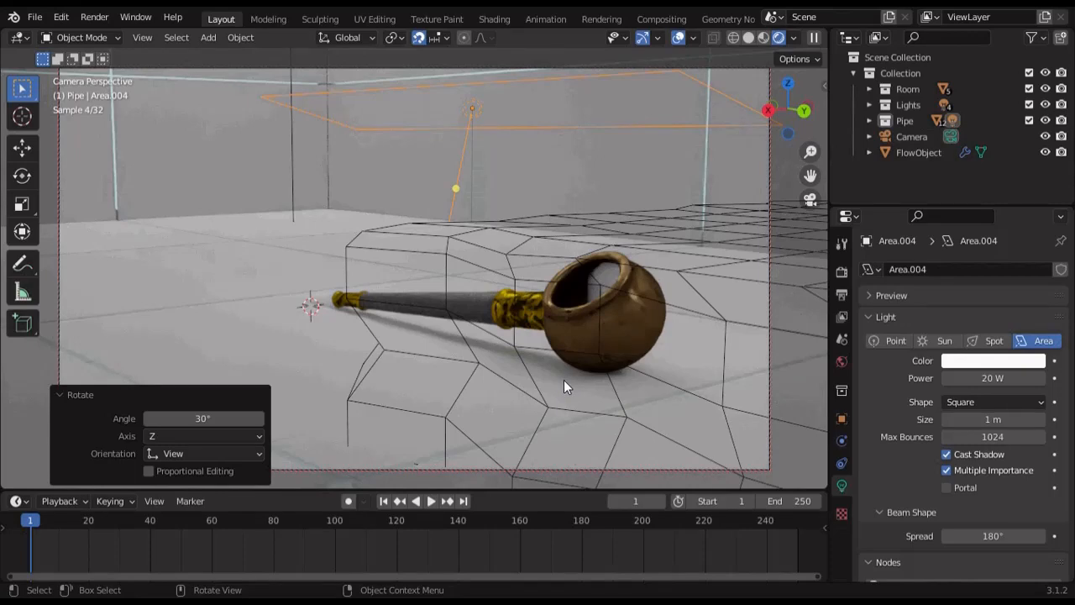
{"action": "left_click", "coordinate": [763, 37]}
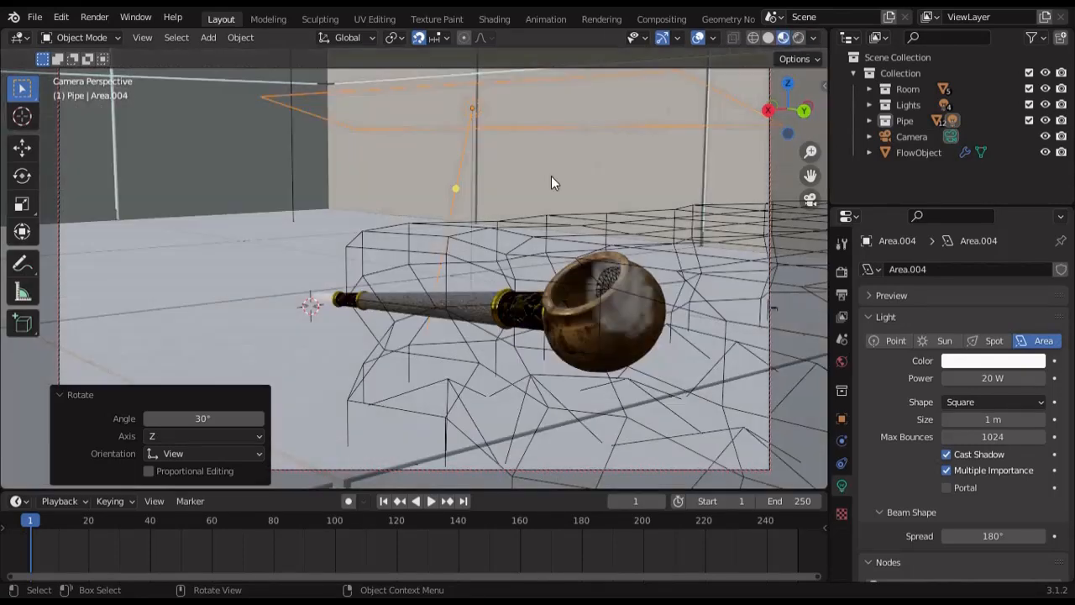
Step: Select the thin divider strips where they cross on the wall, using a wireframe front view
{"action": "key", "text": "KP_1"}
{"action": "key", "text": "shift+z"}
{"action": "scroll", "coordinate": [514, 190], "scroll_direction": "up", "scroll_amount": 8}
{"action": "middle_click_drag", "start_coordinate": [507, 192], "coordinate": [504, 295], "text": "shift"}
{"action": "scroll", "coordinate": [506, 292], "scroll_direction": "up", "scroll_amount": 9}
{"action": "left_click_drag", "start_coordinate": [503, 295], "coordinate": [524, 269]}
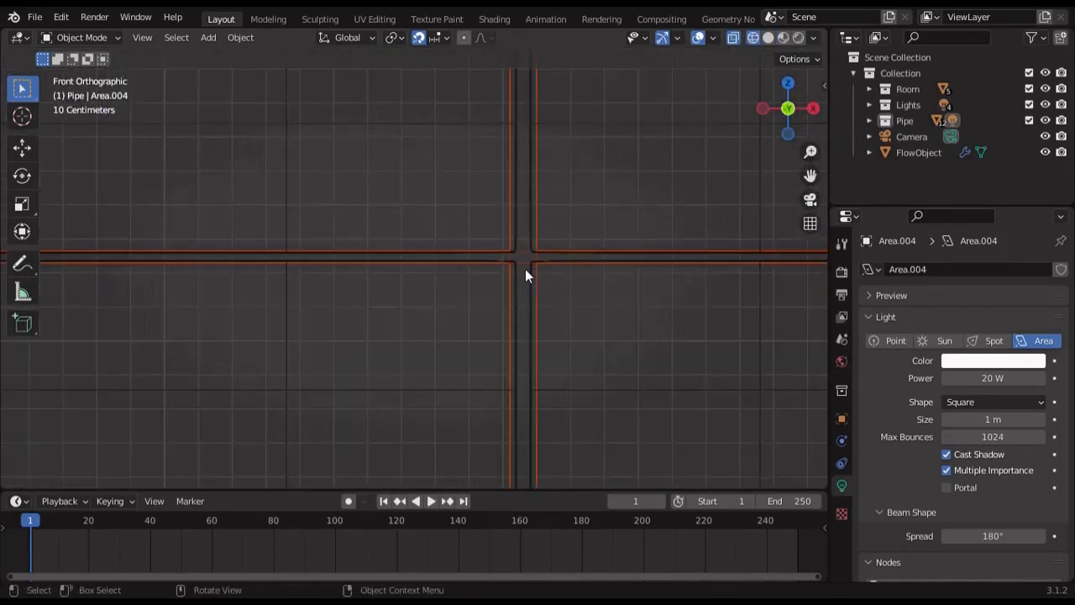
Step: Select the divider strips on the side walls from the right view, then return to Material Preview shading
{"action": "scroll", "coordinate": [525, 268], "scroll_direction": "down", "scroll_amount": 11}
{"action": "left_click", "coordinate": [812, 109]}
{"action": "scroll", "coordinate": [488, 278], "scroll_direction": "up", "scroll_amount": 9}
{"action": "left_click", "coordinate": [489, 278]}
{"action": "scroll", "coordinate": [489, 277], "scroll_direction": "up", "scroll_amount": 4}
{"action": "left_click_drag", "start_coordinate": [697, 276], "coordinate": [704, 306]}
{"action": "key", "text": "shift+z"}
{"action": "scroll", "coordinate": [608, 261], "scroll_direction": "down", "scroll_amount": 15}
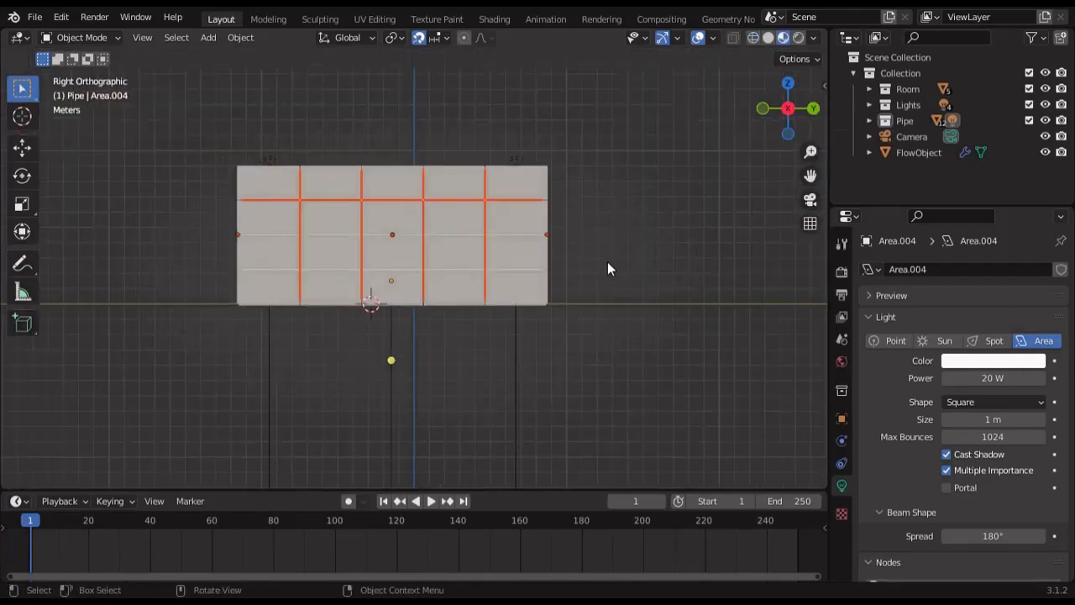
Step: Undo the last selection change, make a wall divider strip active and enter Edit Mode on the selected strips
{"action": "scroll", "coordinate": [574, 434], "scroll_direction": "up", "scroll_amount": 8}
{"action": "mouse_move", "coordinate": [607, 261]}
{"action": "middle_mouse_down"}
{"action": "mouse_move", "coordinate": [574, 435]}
{"action": "mouse_move", "coordinate": [509, 356]}
{"action": "middle_mouse_up"}
{"action": "key", "text": "ctrl+z"}
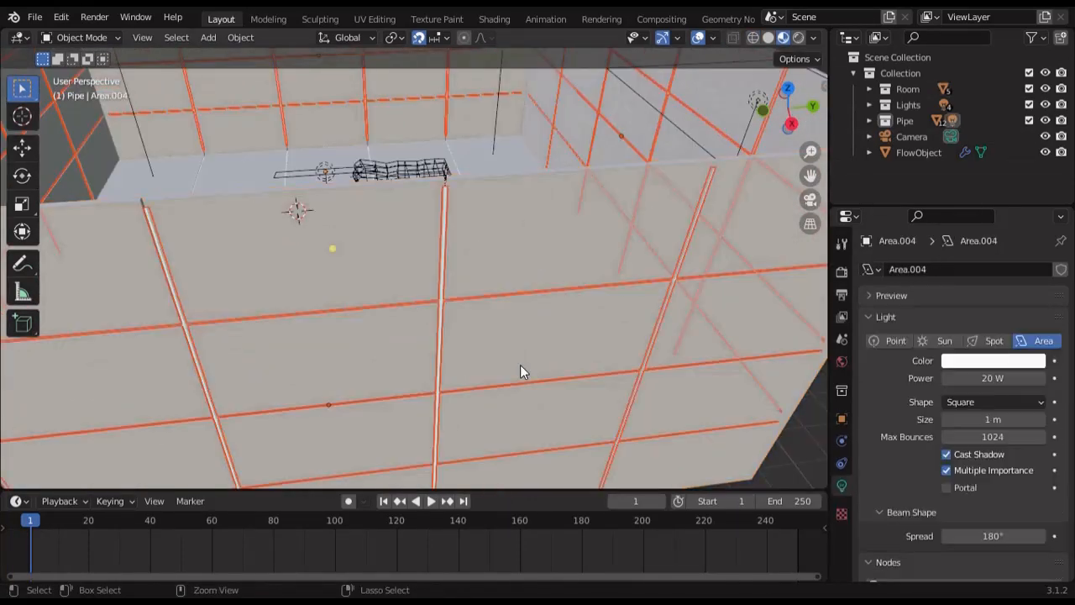
{"action": "key", "text": "KP_3"}
{"action": "middle_click_drag", "start_coordinate": [411, 75], "coordinate": [488, 211], "text": "shift"}
{"action": "scroll", "coordinate": [489, 210], "scroll_direction": "up", "scroll_amount": 9}
{"action": "left_click", "coordinate": [486, 200]}
{"action": "key", "text": "Tab"}
{"action": "scroll", "coordinate": [485, 198], "scroll_direction": "down", "scroll_amount": 7}
{"action": "scroll", "coordinate": [485, 198], "scroll_direction": "down", "scroll_amount": 5}
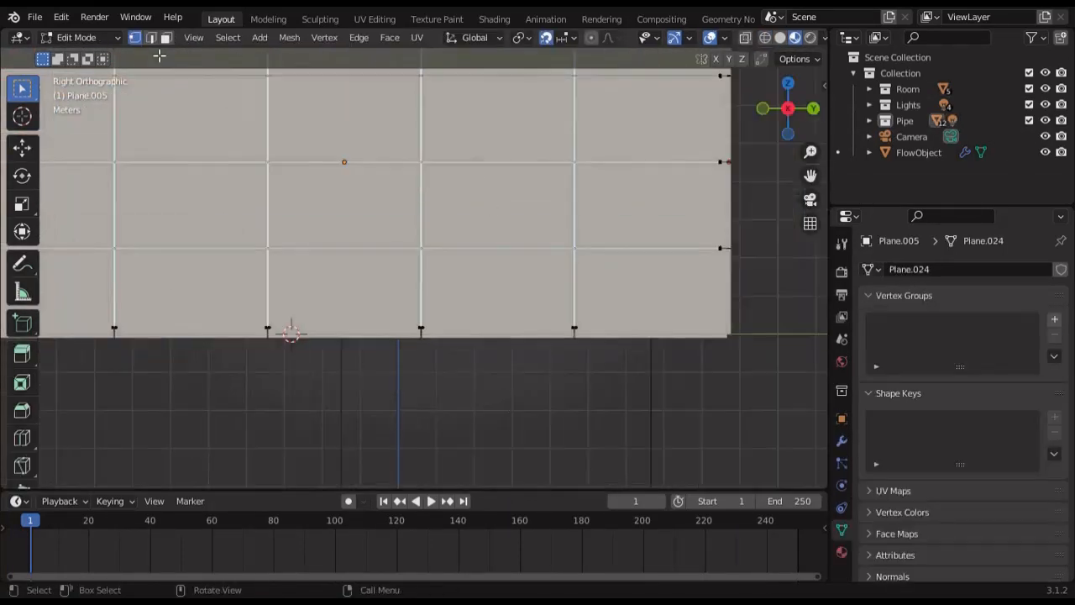
Step: Select the bottom edges of the vertical wall strips in edge mode, using a wireframe right view
{"action": "left_click", "coordinate": [151, 38]}
{"action": "key", "text": "shift+z"}
{"action": "middle_click_drag", "start_coordinate": [395, 319], "coordinate": [556, 290], "text": "shift"}
{"action": "scroll", "coordinate": [555, 291], "scroll_direction": "down", "scroll_amount": 3}
{"action": "left_click_drag", "start_coordinate": [175, 362], "coordinate": [793, 236]}
{"action": "scroll", "coordinate": [536, 321], "scroll_direction": "up", "scroll_amount": 8}
{"action": "middle_click_drag", "start_coordinate": [536, 320], "coordinate": [503, 256], "text": "shift"}
{"action": "scroll", "coordinate": [502, 265], "scroll_direction": "up", "scroll_amount": 10}
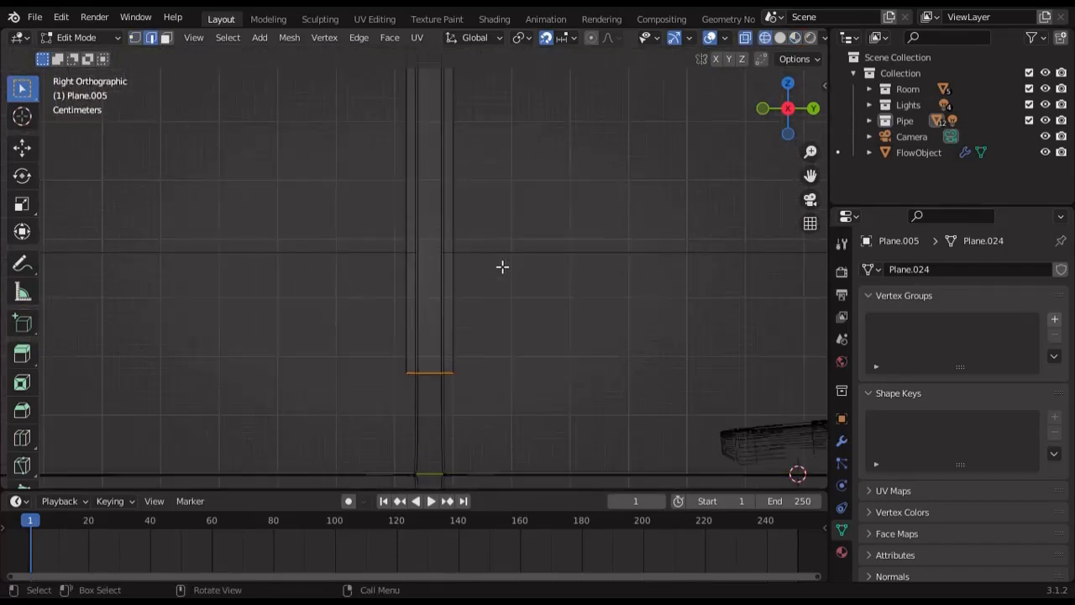
Step: Move the strips' bottom edges down along Z to the floor, finishing with a -0.08 m move, and leave Edit Mode
{"action": "key", "text": "g"}
{"action": "key", "text": "z"}
{"action": "left_click", "coordinate": [509, 403]}
{"action": "middle_click_drag", "start_coordinate": [509, 400], "coordinate": [496, 266], "text": "shift"}
{"action": "key", "text": "g"}
{"action": "key", "text": "z"}
{"action": "left_click", "coordinate": [497, 318]}
{"action": "middle_click_drag", "start_coordinate": [504, 326], "coordinate": [483, 351]}
{"action": "key", "text": "shift+z"}
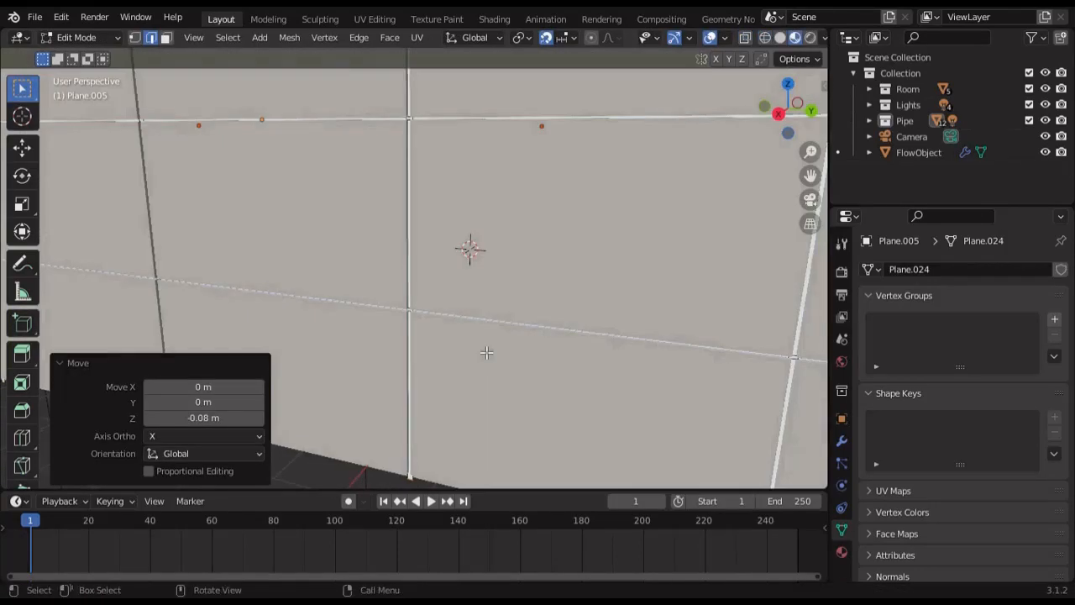
{"action": "scroll", "coordinate": [537, 340], "scroll_direction": "down", "scroll_amount": 6}
{"action": "left_click", "coordinate": [711, 307]}
{"action": "key", "text": "Tab"}
{"action": "middle_click_drag", "start_coordinate": [694, 335], "coordinate": [673, 350]}
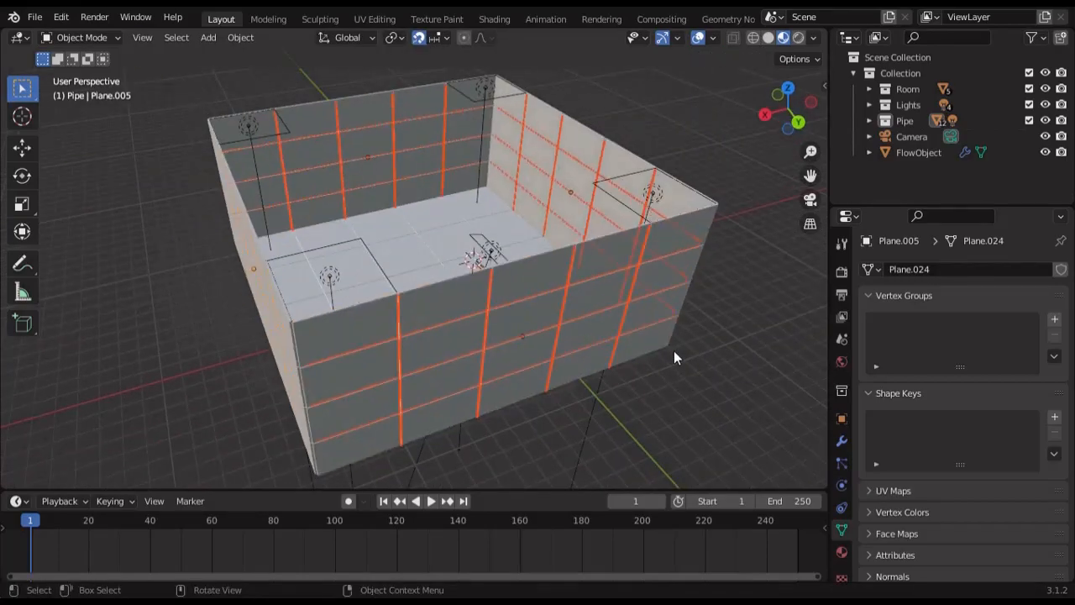
{"action": "left_click", "coordinate": [673, 350]}
Step: Turn off viewport denoising and preview the camera view in rendered shading before returning to Material Preview
{"action": "key", "text": "KP_0"}
{"action": "left_click", "coordinate": [841, 271]}
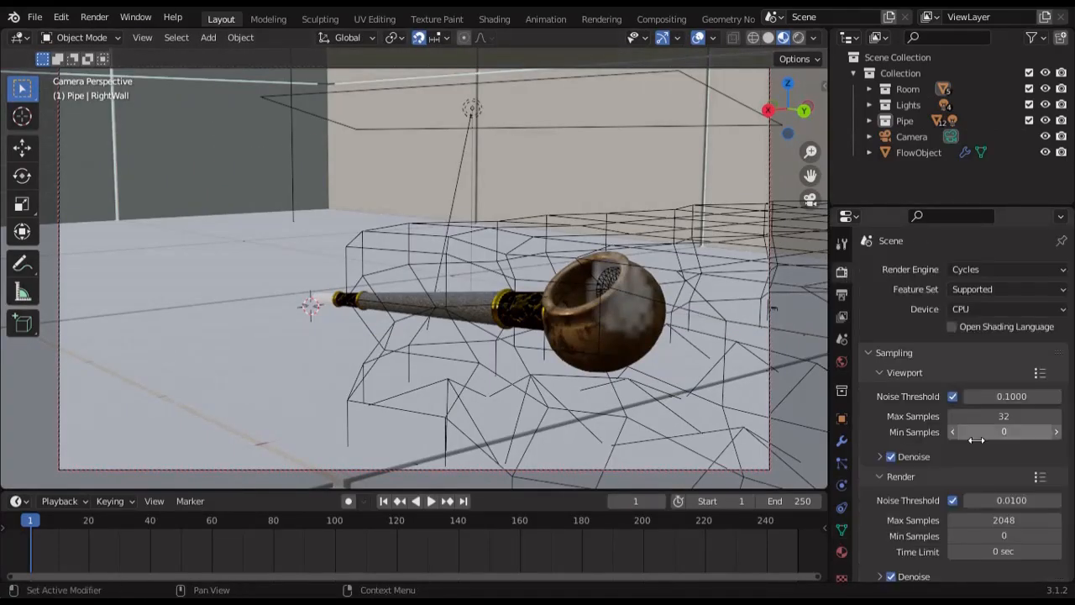
{"action": "left_click", "coordinate": [798, 39]}
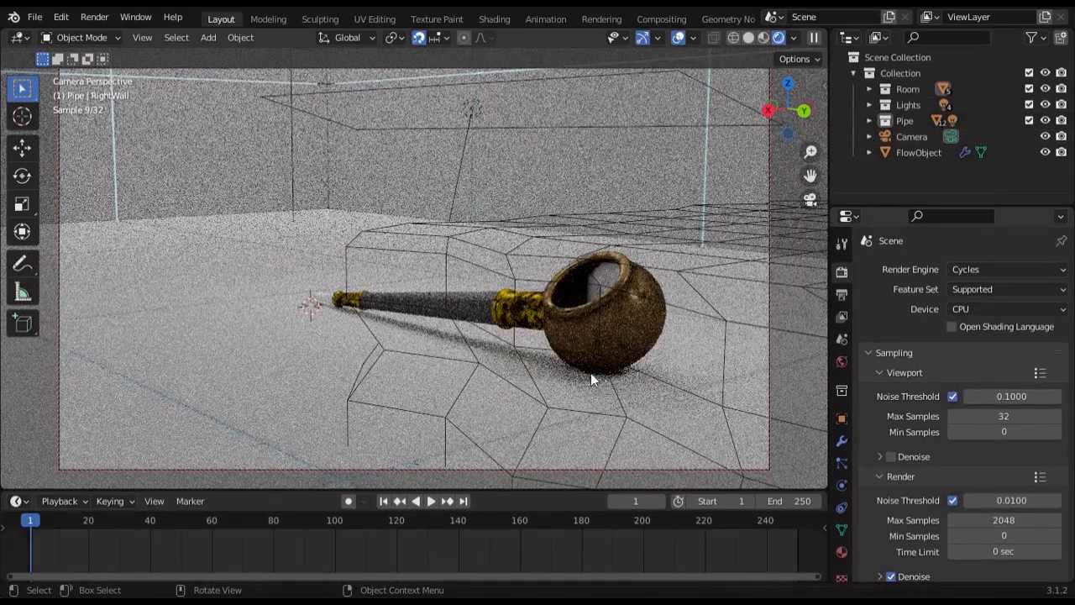
{"action": "left_click", "coordinate": [762, 38]}
Step: Check frame 60 in the camera view and save the file, then return to frame 1 and save again
{"action": "left_click", "coordinate": [211, 521]}
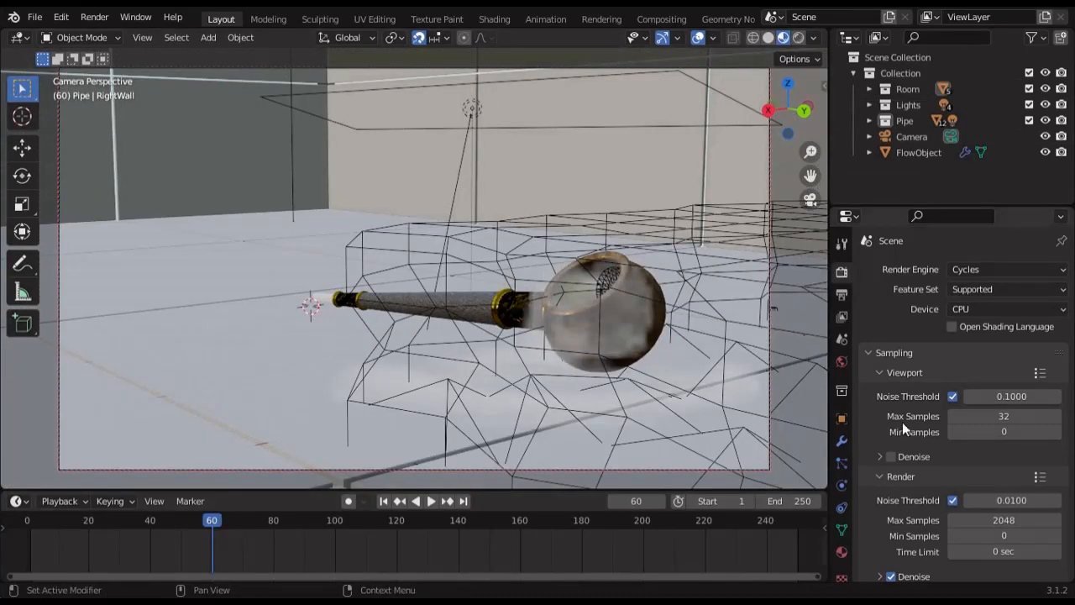
{"action": "left_click", "coordinate": [34, 17]}
{"action": "left_click", "coordinate": [72, 123]}
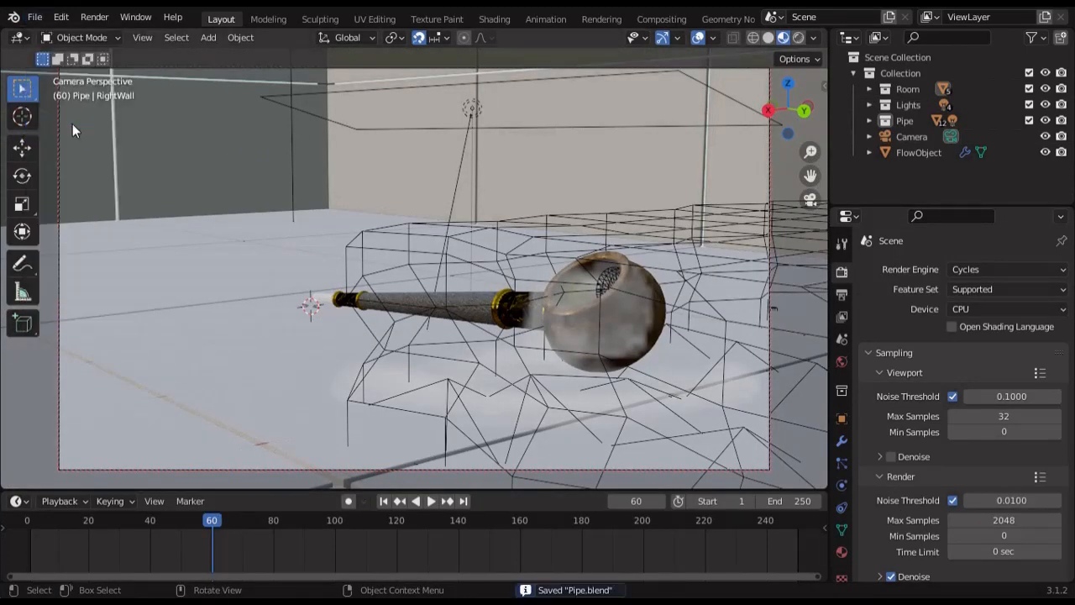
{"action": "left_click", "coordinate": [383, 501]}
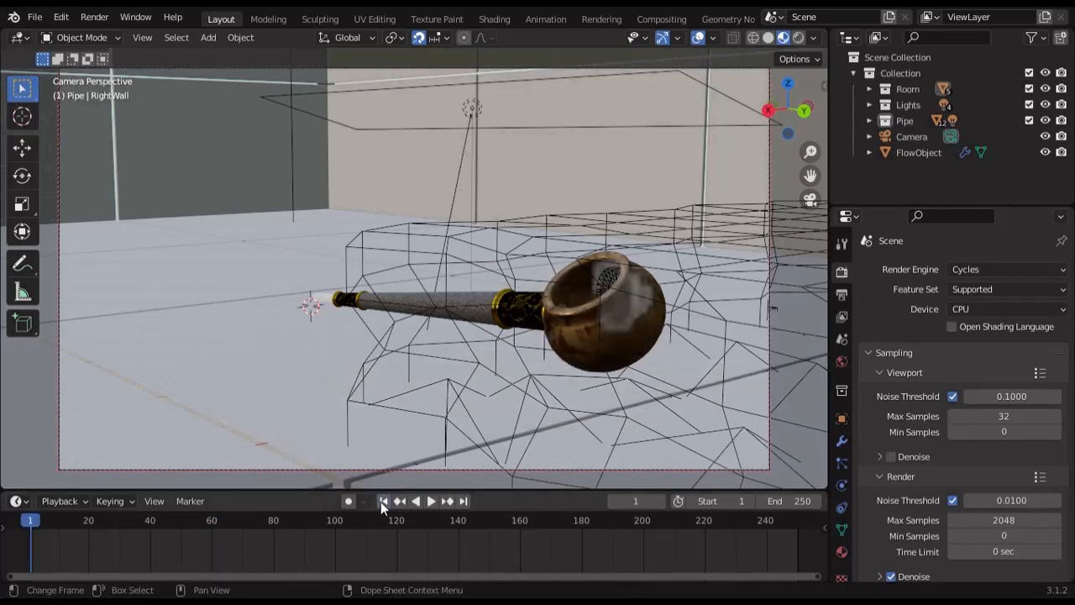
{"action": "left_click", "coordinate": [34, 17]}
{"action": "left_click", "coordinate": [59, 126]}
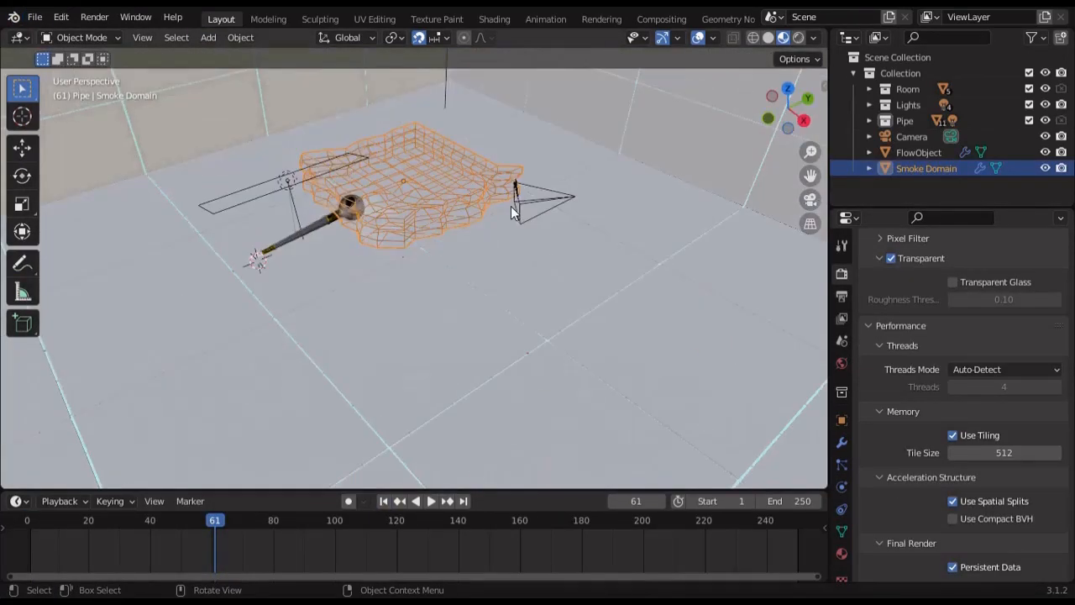
Step: Select the pipe's bowl and shaft object and open its material nodes in the Shading workspace
{"action": "scroll", "coordinate": [510, 206], "scroll_direction": "up", "scroll_amount": 3}
{"action": "mouse_move", "coordinate": [511, 206]}
{"action": "middle_mouse_down", "text": "shift"}
{"action": "mouse_move", "coordinate": [616, 246]}
{"action": "mouse_move", "coordinate": [514, 189]}
{"action": "middle_mouse_up", "text": "shift"}
{"action": "scroll", "coordinate": [503, 219], "scroll_direction": "up", "scroll_amount": 6}
{"action": "middle_click_drag", "start_coordinate": [493, 247], "coordinate": [600, 311], "text": "shift"}
{"action": "left_click", "coordinate": [598, 246]}
{"action": "left_click", "coordinate": [494, 18]}
{"action": "scroll", "coordinate": [572, 423], "scroll_direction": "up", "scroll_amount": 5}
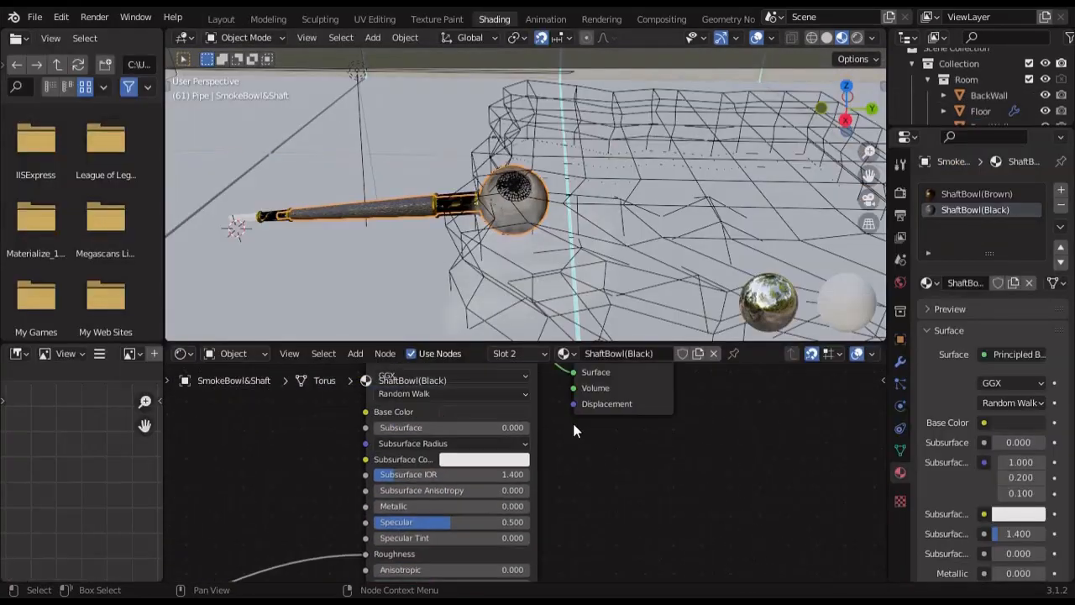
Step: Adjust the Base Color of the ShaftBowl(Black) material to a near-black neutral grey, entering an HSV value of 0.015
{"action": "left_click", "coordinate": [611, 428]}
{"action": "left_click_drag", "start_coordinate": [753, 239], "coordinate": [754, 254]}
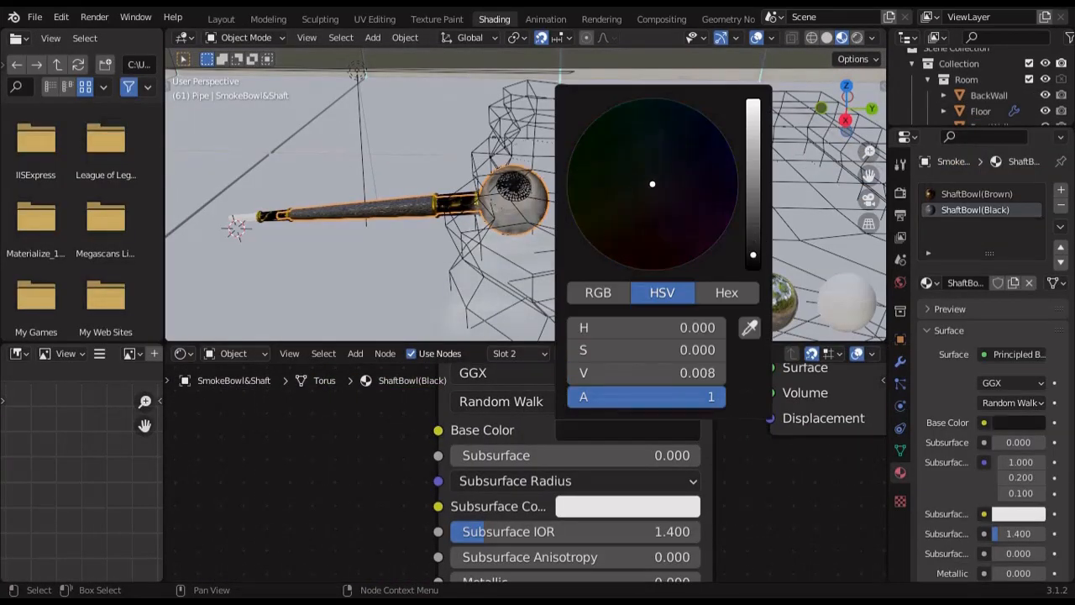
{"action": "left_click", "coordinate": [685, 372]}
{"action": "type", "text": "0.0"}
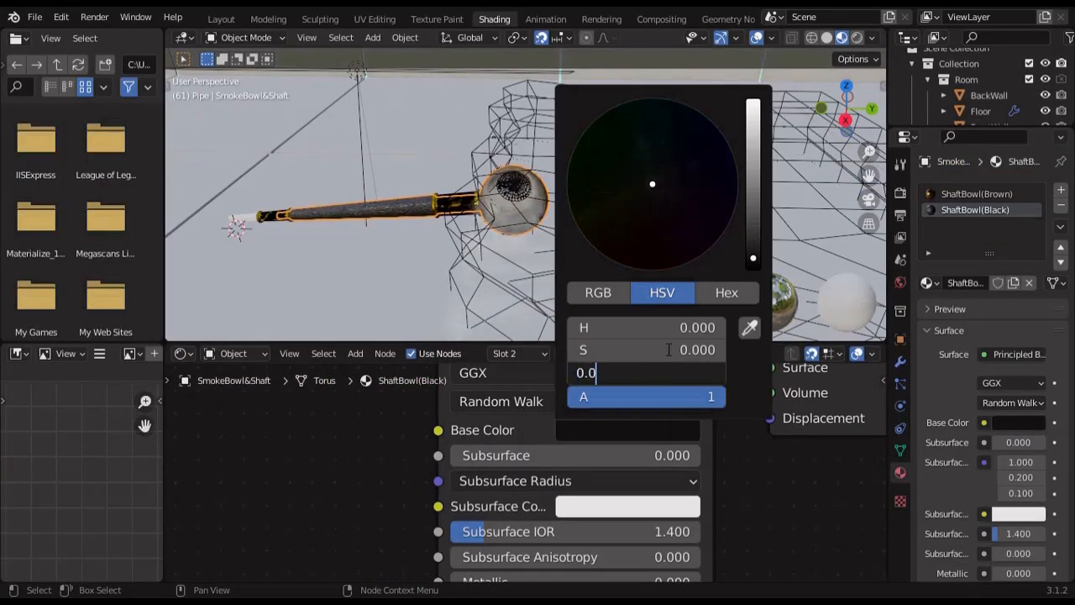
{"action": "type", "text": "15"}
{"action": "key", "text": "Return"}
{"action": "left_click", "coordinate": [687, 432]}
{"action": "left_click_drag", "start_coordinate": [754, 227], "coordinate": [753, 249]}
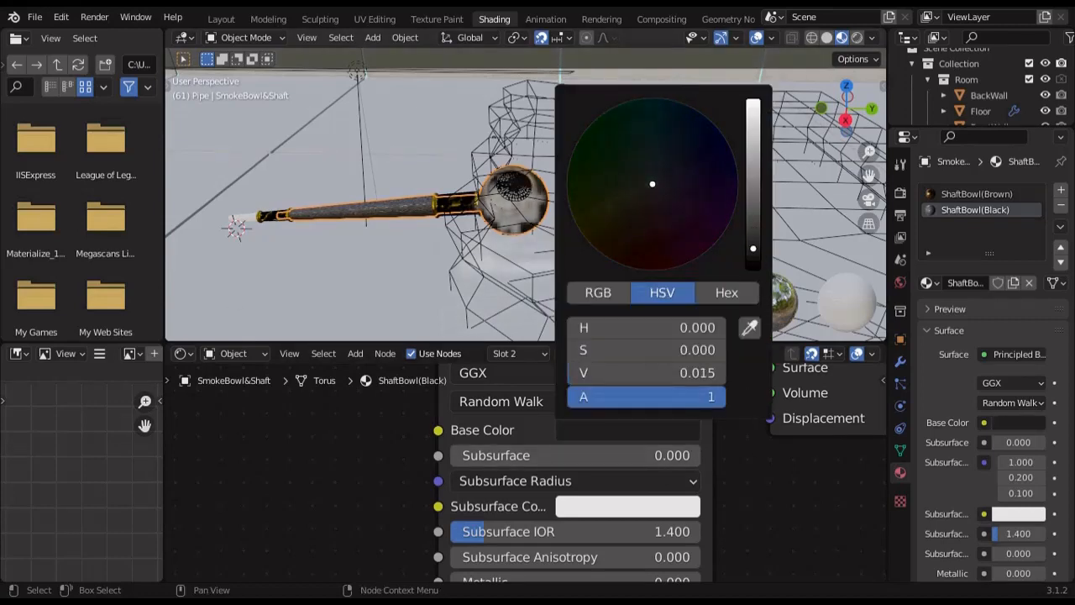
{"action": "left_click", "coordinate": [647, 372]}
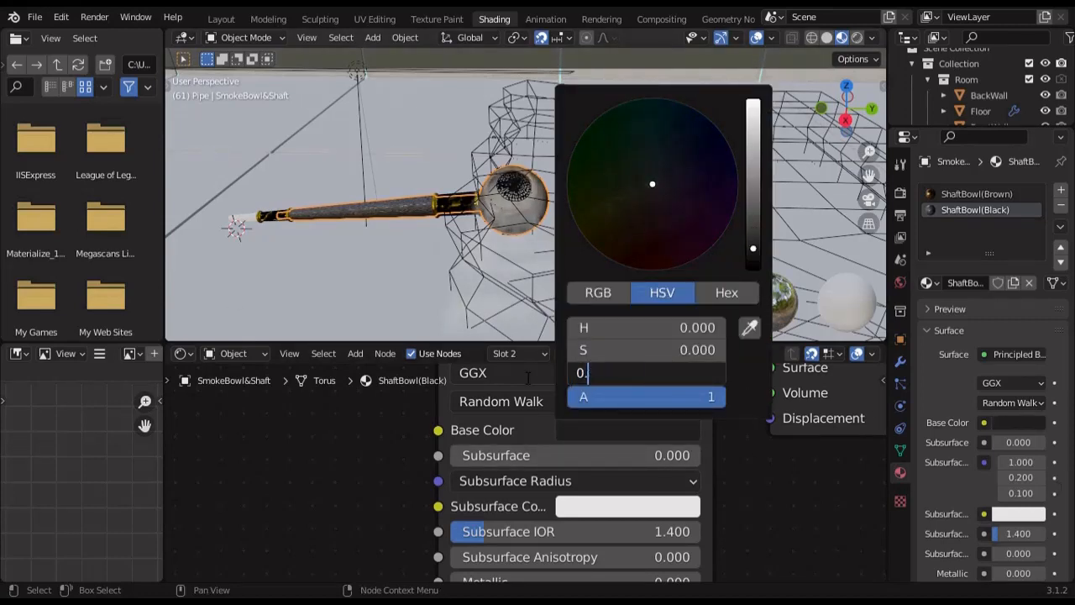
{"action": "type", "text": "0."}
{"action": "key", "text": "Return"}
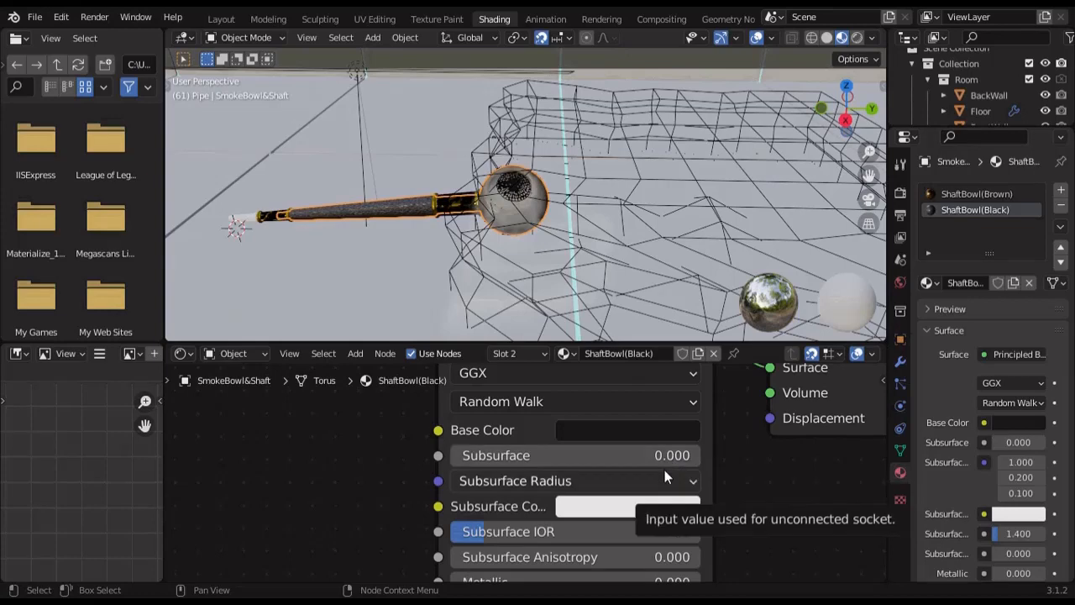
Step: Select the pipe's top band and set the Metallic value of its MatBands material to 0.5
{"action": "scroll", "coordinate": [722, 498], "scroll_direction": "down", "scroll_amount": 9}
{"action": "middle_click_drag", "start_coordinate": [729, 504], "coordinate": [957, 449]}
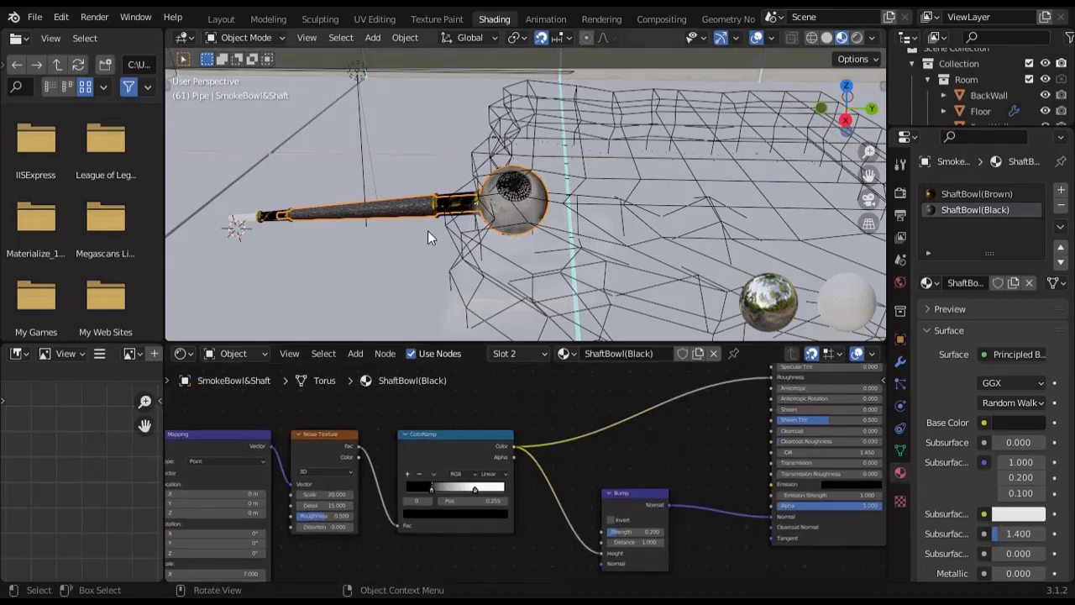
{"action": "scroll", "coordinate": [427, 230], "scroll_direction": "up", "scroll_amount": 10}
{"action": "left_click", "coordinate": [577, 172]}
{"action": "middle_click_drag", "start_coordinate": [584, 425], "coordinate": [585, 479]}
{"action": "scroll", "coordinate": [810, 475], "scroll_direction": "up", "scroll_amount": 3}
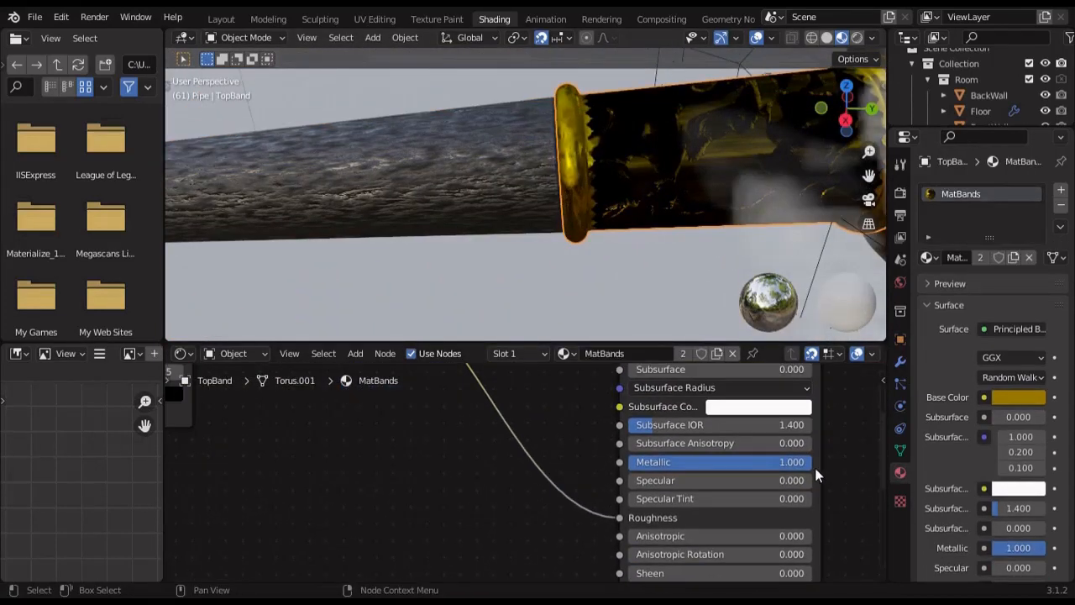
{"action": "left_click_drag", "start_coordinate": [804, 463], "coordinate": [703, 463]}
{"action": "left_click", "coordinate": [703, 463]}
{"action": "type", "text": "0.5"}
{"action": "key", "text": "Return"}
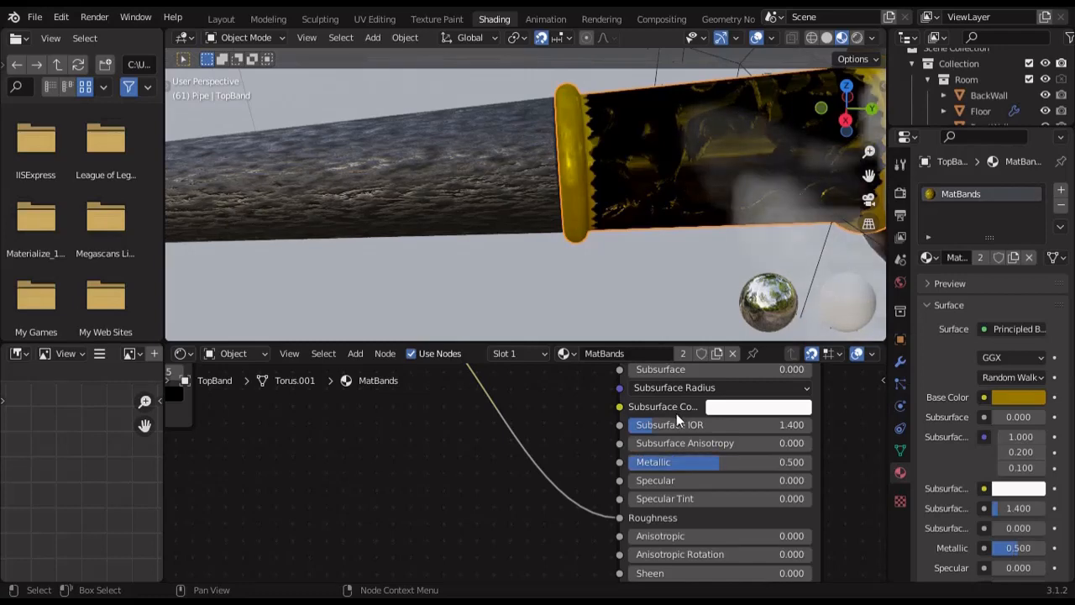
Step: Select the dark patterned band and preview the Noise Texture and black-and-white ColorRamp of its Swirls material
{"action": "left_click", "coordinate": [689, 168]}
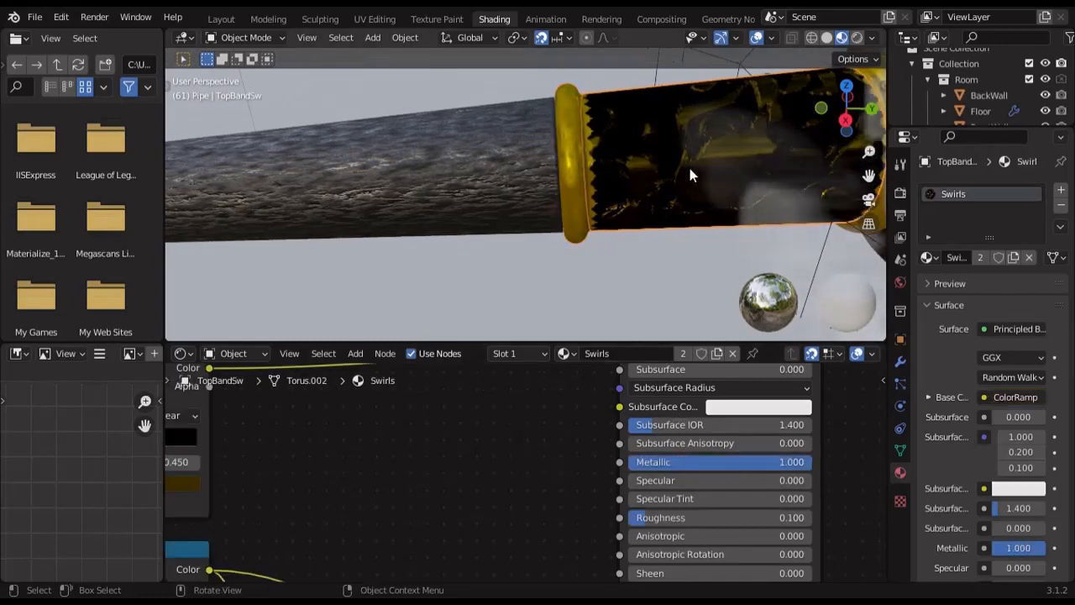
{"action": "scroll", "coordinate": [336, 516], "scroll_direction": "down", "scroll_amount": 8}
{"action": "middle_click_drag", "start_coordinate": [336, 516], "coordinate": [807, 432]}
{"action": "left_click", "coordinate": [576, 449], "text": "ctrl+shift"}
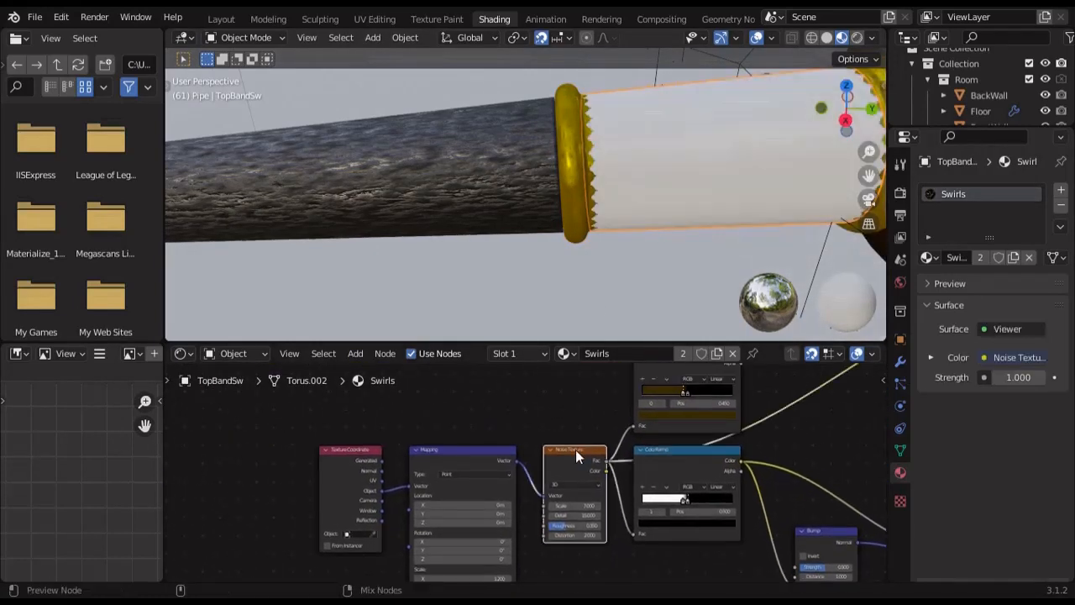
{"action": "left_click", "coordinate": [693, 449], "text": "ctrl+shift"}
{"action": "scroll", "coordinate": [609, 507], "scroll_direction": "up", "scroll_amount": 6}
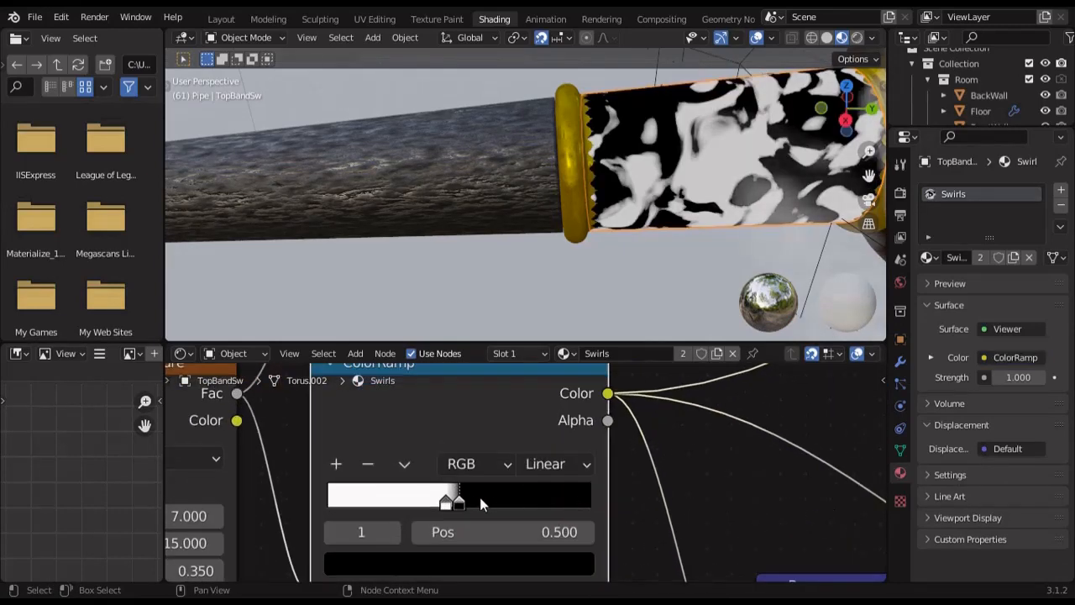
Step: Set the previewed ColorRamp's white stop to position 0.35 and its black stop to position 0.45
{"action": "mouse_move", "coordinate": [459, 501]}
{"action": "left_mouse_down"}
{"action": "mouse_move", "coordinate": [475, 499]}
{"action": "mouse_move", "coordinate": [383, 501]}
{"action": "mouse_move", "coordinate": [448, 502]}
{"action": "left_mouse_up"}
{"action": "double_click", "coordinate": [451, 531]}
{"action": "type", "text": "0.35"}
{"action": "key", "text": "Return"}
{"action": "double_click", "coordinate": [501, 539]}
{"action": "type", "text": "0.65"}
{"action": "key", "text": "Return"}
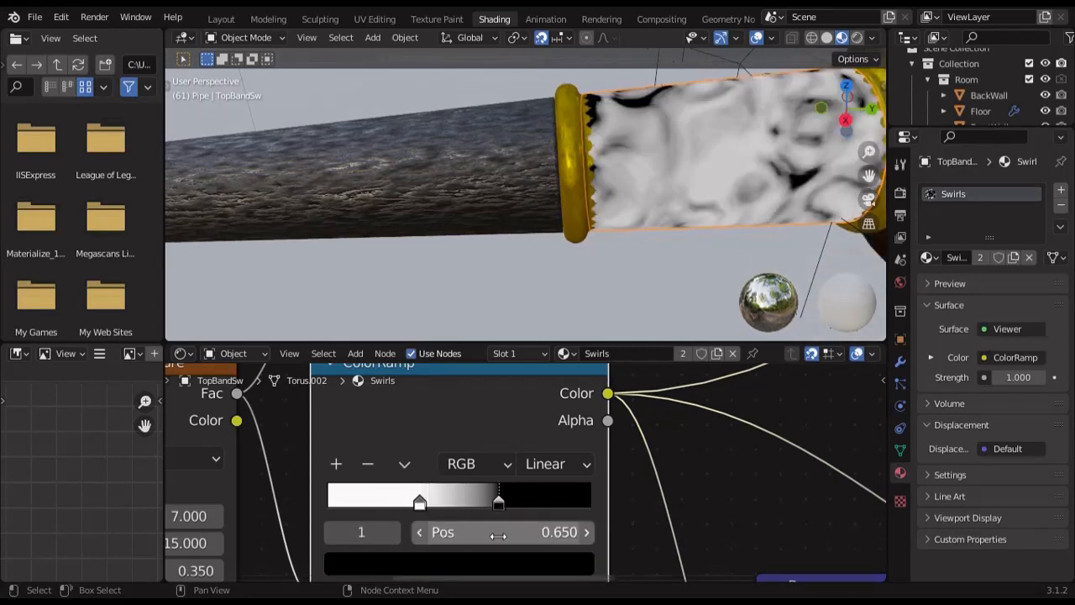
{"action": "double_click", "coordinate": [501, 539]}
{"action": "type", "text": "0.45"}
{"action": "key", "text": "Return"}
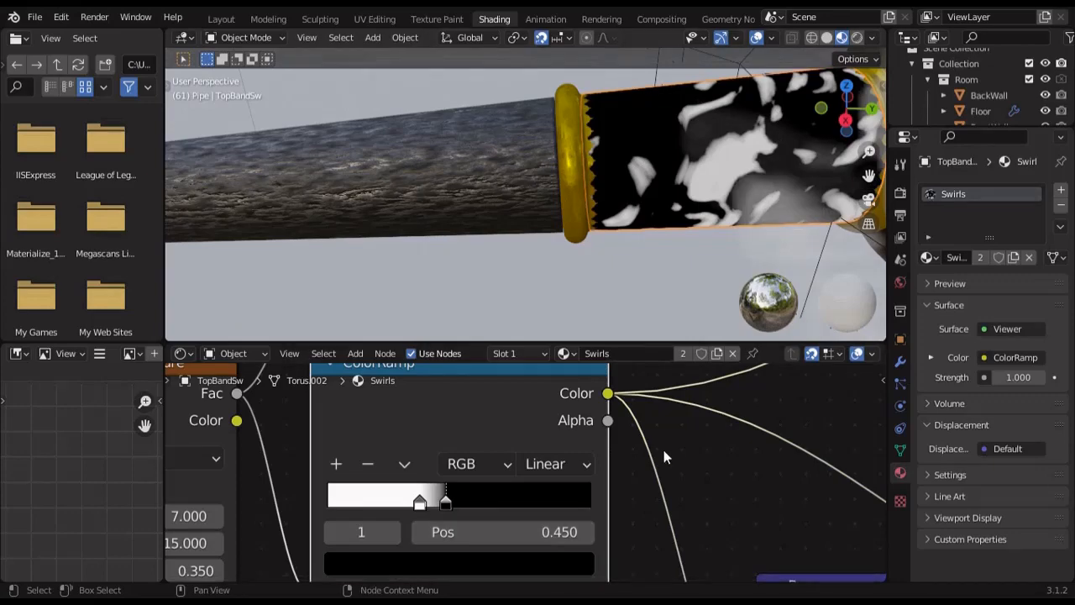
Step: Set the Metallic value of the Swirls material to 0.6
{"action": "scroll", "coordinate": [660, 455], "scroll_direction": "down", "scroll_amount": 4}
{"action": "mouse_move", "coordinate": [609, 265]}
{"action": "middle_mouse_down"}
{"action": "mouse_move", "coordinate": [560, 250]}
{"action": "mouse_move", "coordinate": [583, 270]}
{"action": "mouse_move", "coordinate": [645, 236]}
{"action": "mouse_move", "coordinate": [593, 262]}
{"action": "middle_mouse_up"}
{"action": "middle_click_drag", "start_coordinate": [765, 450], "coordinate": [575, 530]}
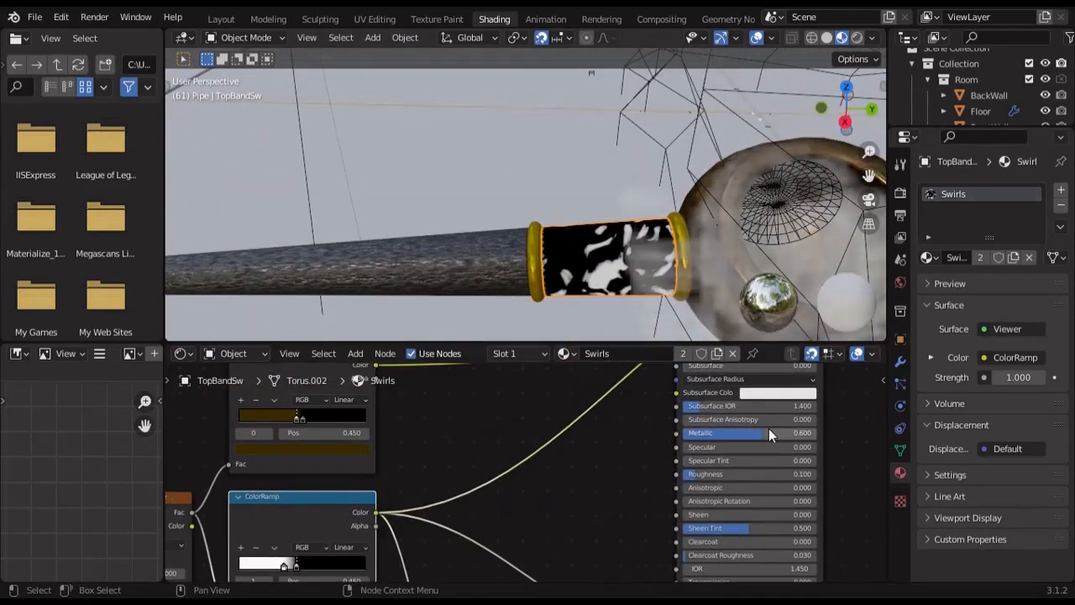
Step: Set the black stop of the Swirls material's black-and-white ColorRamp to position 0.425
{"action": "scroll", "coordinate": [514, 439], "scroll_direction": "up", "scroll_amount": 5}
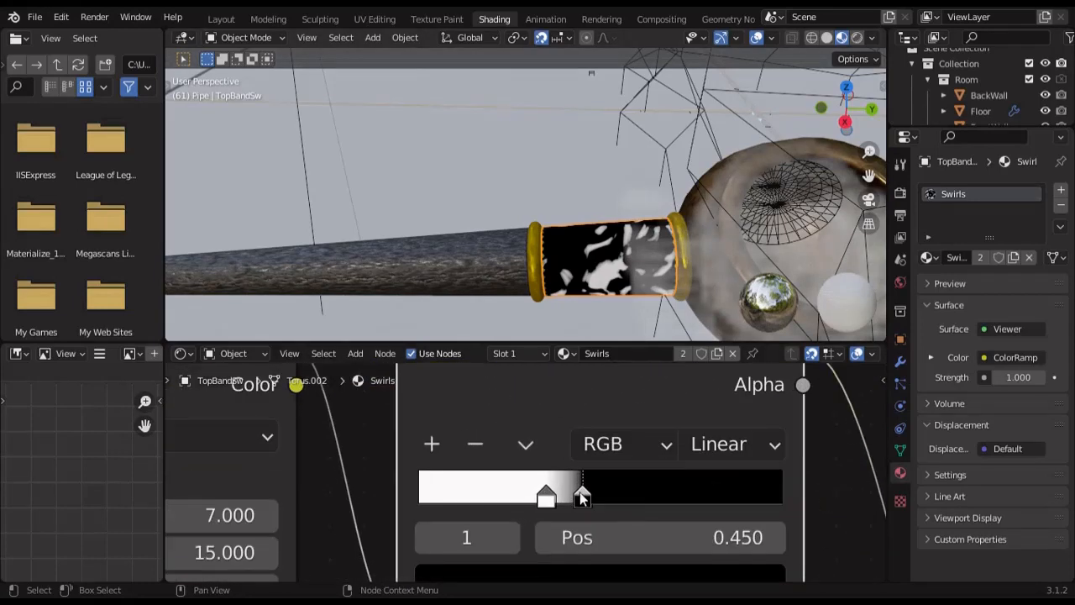
{"action": "left_click_drag", "start_coordinate": [585, 502], "coordinate": [578, 502]}
{"action": "left_click", "coordinate": [720, 541]}
{"action": "type", "text": "0.425"}
{"action": "key", "text": "Return"}
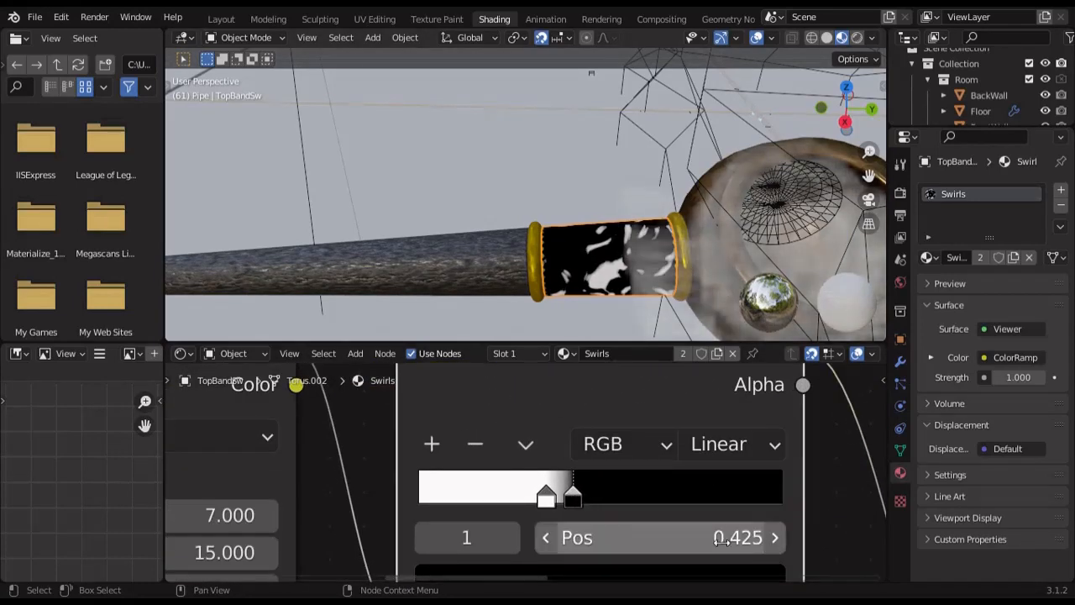
Step: Set the X, Y and Z scale of the Swirls material's Mapping node to 1.5
{"action": "scroll", "coordinate": [739, 529], "scroll_direction": "down", "scroll_amount": 3}
{"action": "middle_click_drag", "start_coordinate": [821, 503], "coordinate": [664, 505]}
{"action": "scroll", "coordinate": [664, 504], "scroll_direction": "down", "scroll_amount": 3}
{"action": "middle_click_drag", "start_coordinate": [821, 477], "coordinate": [700, 563]}
{"action": "middle_click_drag", "start_coordinate": [398, 248], "coordinate": [497, 243], "text": "shift"}
{"action": "scroll", "coordinate": [550, 506], "scroll_direction": "up", "scroll_amount": 1}
{"action": "middle_click_drag", "start_coordinate": [548, 502], "coordinate": [818, 388]}
{"action": "scroll", "coordinate": [520, 531], "scroll_direction": "up", "scroll_amount": 1}
{"action": "middle_click_drag", "start_coordinate": [520, 532], "coordinate": [538, 438]}
{"action": "scroll", "coordinate": [504, 429], "scroll_direction": "up", "scroll_amount": 1}
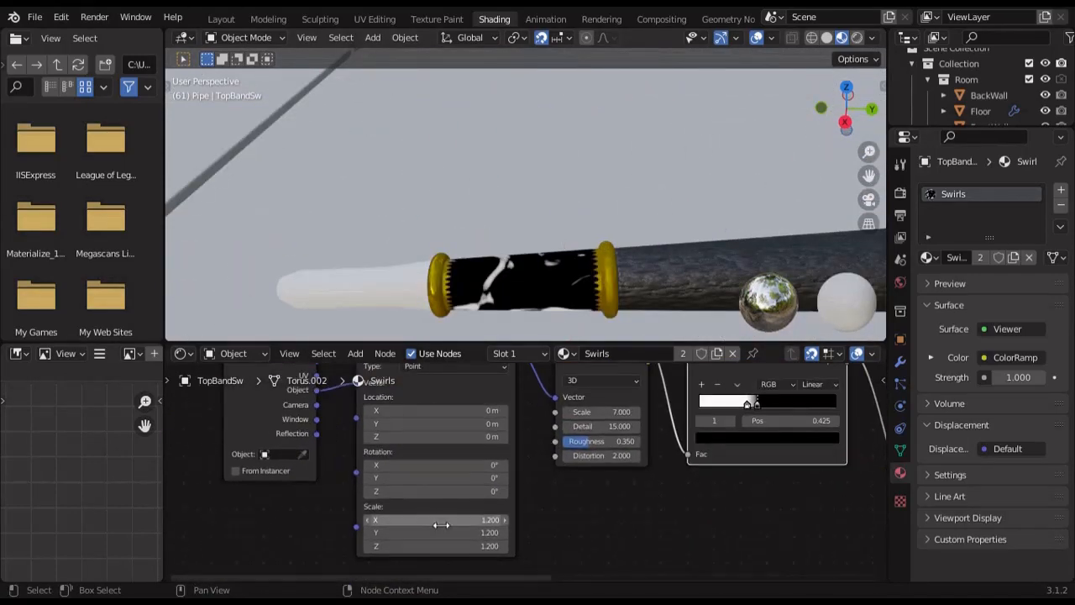
{"action": "left_click_drag", "start_coordinate": [453, 519], "coordinate": [452, 546]}
{"action": "type", "text": "1.5"}
{"action": "key", "text": "Return"}
Step: Set the scale of the Swirls material's Noise Texture to 8
{"action": "middle_click_drag", "start_coordinate": [554, 269], "coordinate": [523, 264]}
{"action": "scroll", "coordinate": [609, 443], "scroll_direction": "up", "scroll_amount": 5}
{"action": "middle_click_drag", "start_coordinate": [710, 484], "coordinate": [591, 529]}
{"action": "scroll", "coordinate": [590, 529], "scroll_direction": "up", "scroll_amount": 3}
{"action": "left_click_drag", "start_coordinate": [426, 408], "coordinate": [442, 409]}
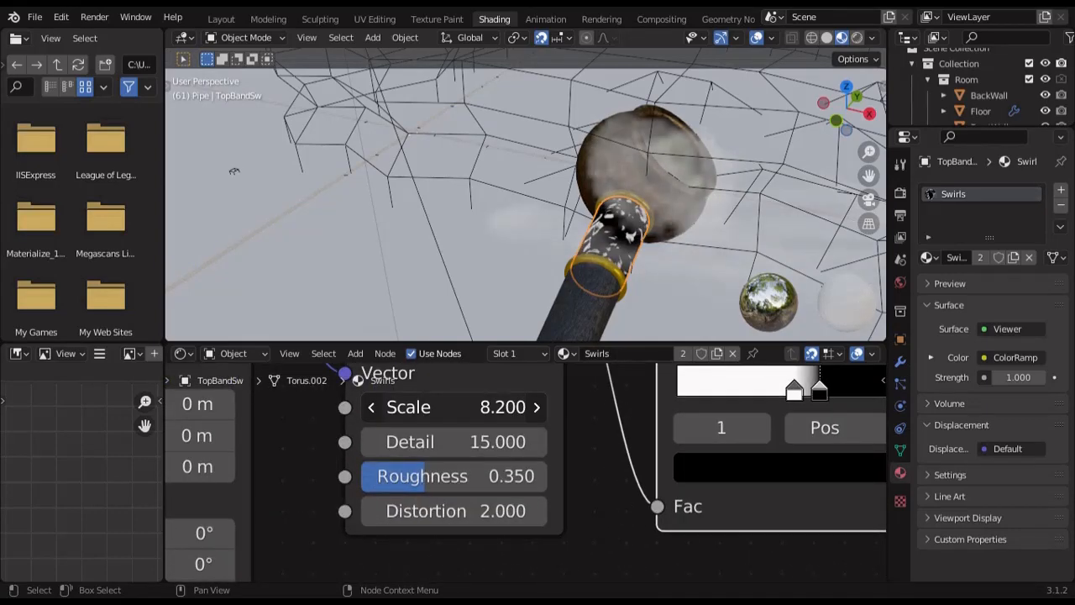
{"action": "left_click", "coordinate": [425, 409]}
{"action": "type", "text": "8"}
{"action": "key", "text": "Return"}
Step: Set the white stop of the Swirls material's black-and-white ColorRamp to position 0.425
{"action": "left_click_drag", "start_coordinate": [792, 393], "coordinate": [772, 392]}
{"action": "middle_click_drag", "start_coordinate": [611, 470], "coordinate": [359, 533]}
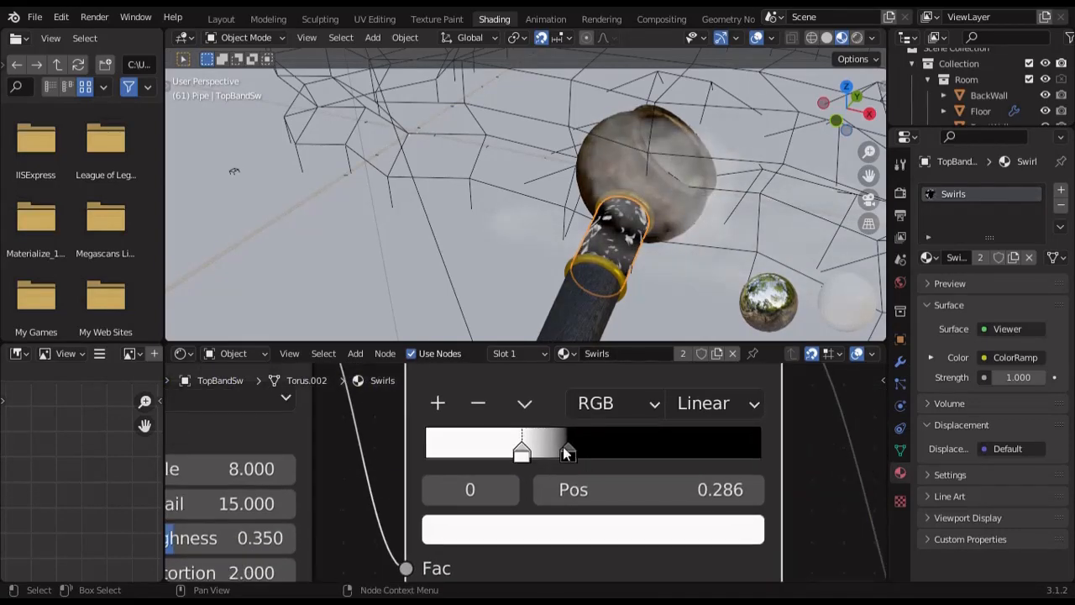
{"action": "left_click_drag", "start_coordinate": [564, 448], "coordinate": [593, 453]}
{"action": "left_click_drag", "start_coordinate": [521, 452], "coordinate": [572, 451]}
{"action": "middle_click_drag", "start_coordinate": [618, 245], "coordinate": [533, 253]}
{"action": "scroll", "coordinate": [533, 253], "scroll_direction": "up", "scroll_amount": 3}
{"action": "left_click_drag", "start_coordinate": [598, 451], "coordinate": [570, 451]}
{"action": "left_click", "coordinate": [655, 492]}
{"action": "type", "text": ".425"}
{"action": "key", "text": "Return"}
Step: Set the black stop of the Swirls material's black-and-white ColorRamp to position 0.5
{"action": "left_click", "coordinate": [591, 452]}
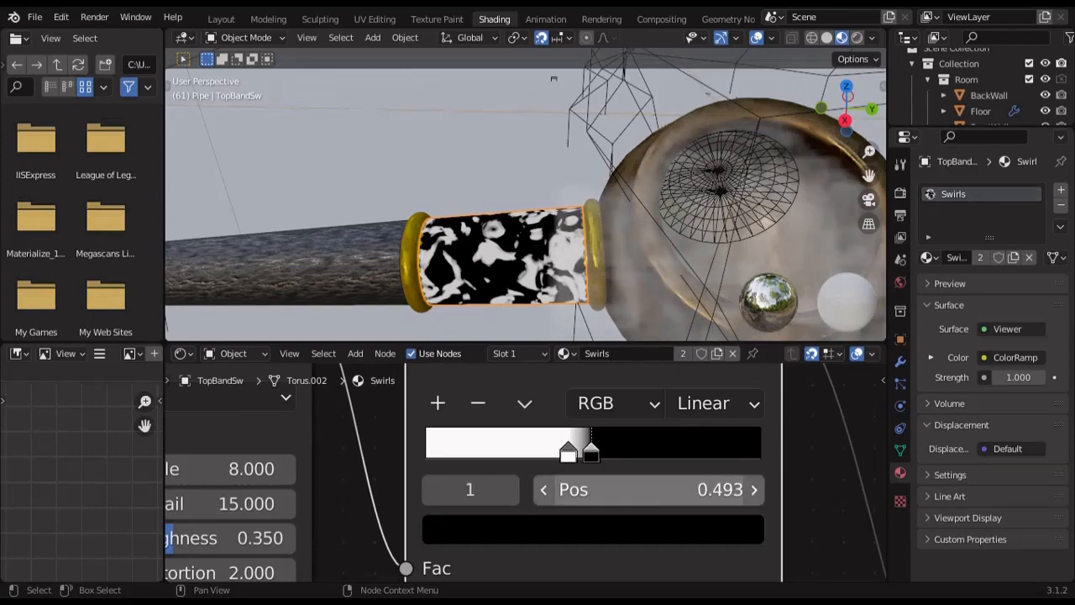
{"action": "left_click", "coordinate": [636, 495]}
{"action": "type", "text": ".5"}
{"action": "key", "text": "Return"}
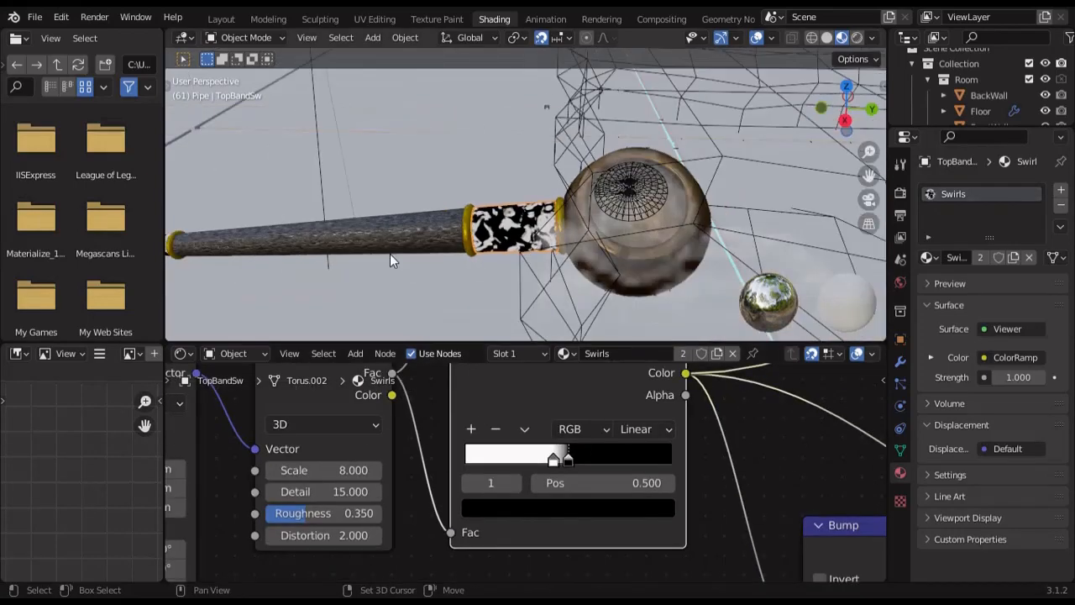
Step: Set the brown stop of the Swirls material's brown-and-black ColorRamp to position 0.425
{"action": "middle_click_drag", "start_coordinate": [390, 253], "coordinate": [604, 257]}
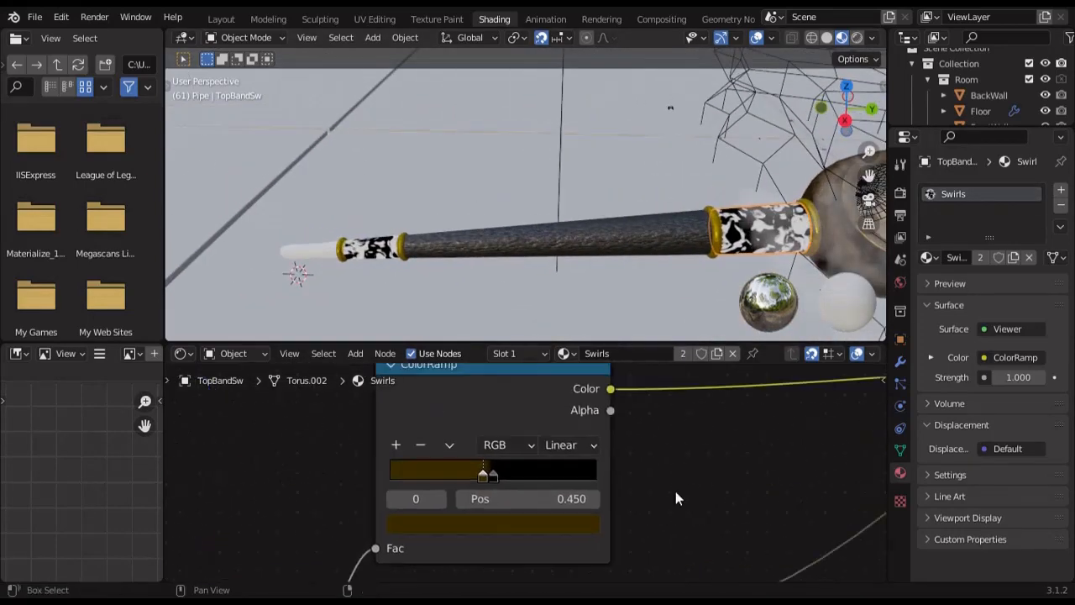
{"action": "scroll", "coordinate": [655, 439], "scroll_direction": "down", "scroll_amount": 2}
{"action": "middle_click_drag", "start_coordinate": [630, 441], "coordinate": [689, 456]}
{"action": "scroll", "coordinate": [689, 455], "scroll_direction": "up", "scroll_amount": 4}
{"action": "middle_click_drag", "start_coordinate": [597, 549], "coordinate": [616, 420]}
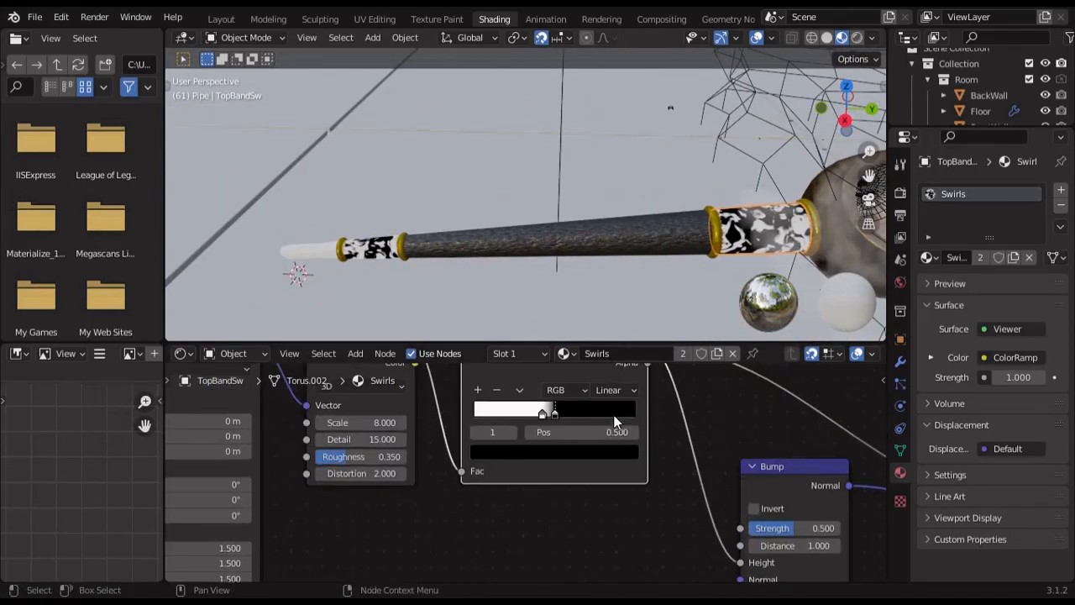
{"action": "scroll", "coordinate": [546, 419], "scroll_direction": "up", "scroll_amount": 5}
{"action": "left_click", "coordinate": [551, 452]}
{"action": "middle_click_drag", "start_coordinate": [551, 416], "coordinate": [555, 575]}
{"action": "type", "text": "0.452"}
{"action": "key", "text": "Return"}
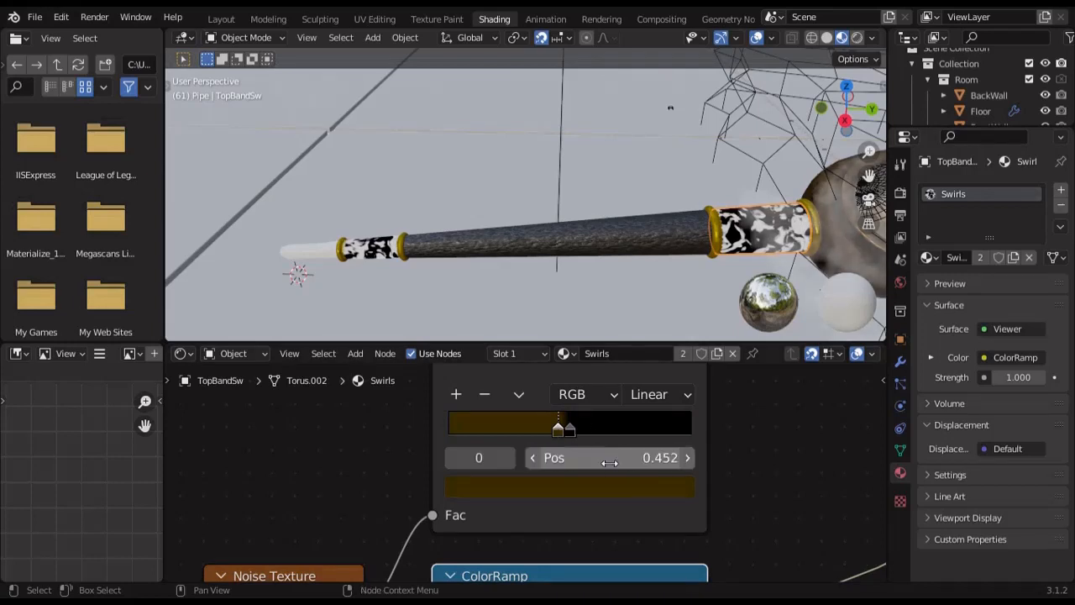
{"action": "double_click", "coordinate": [609, 463]}
{"action": "type", "text": "0.425"}
{"action": "key", "text": "Return"}
{"action": "left_click", "coordinate": [573, 429]}
{"action": "left_click", "coordinate": [553, 430]}
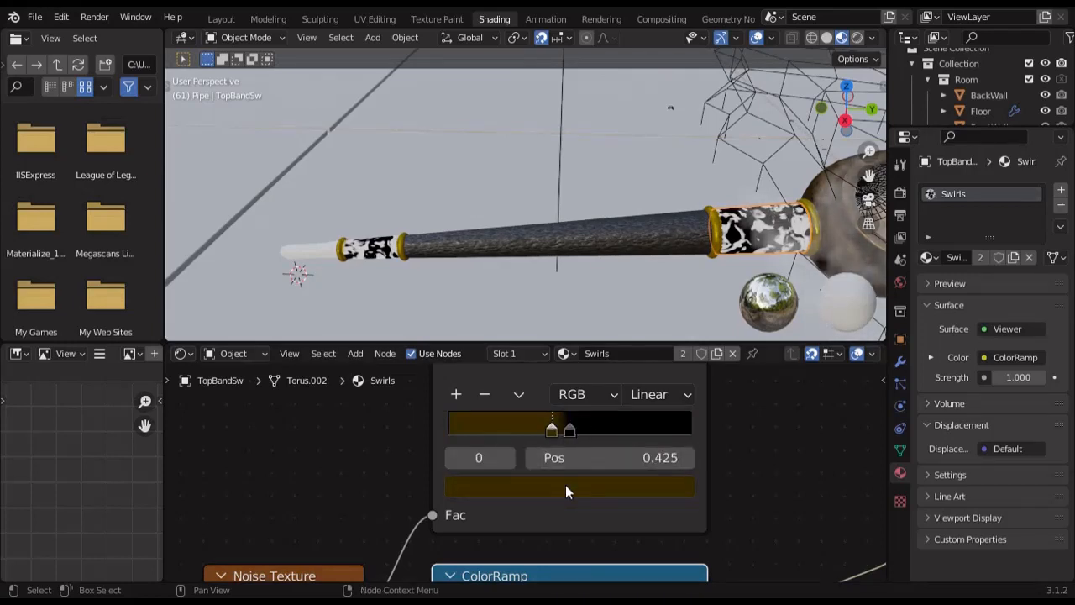
Step: Recolour the brown ColorRamp stop of the Swirls material to a dark green with hue 0.25 and value 0.01
{"action": "left_click", "coordinate": [565, 484]}
{"action": "left_click_drag", "start_coordinate": [642, 284], "coordinate": [642, 300]}
{"action": "left_click_drag", "start_coordinate": [470, 389], "coordinate": [493, 389]}
{"action": "double_click", "coordinate": [561, 387]}
{"action": "type", "text": "0.25"}
{"action": "key", "text": "Return"}
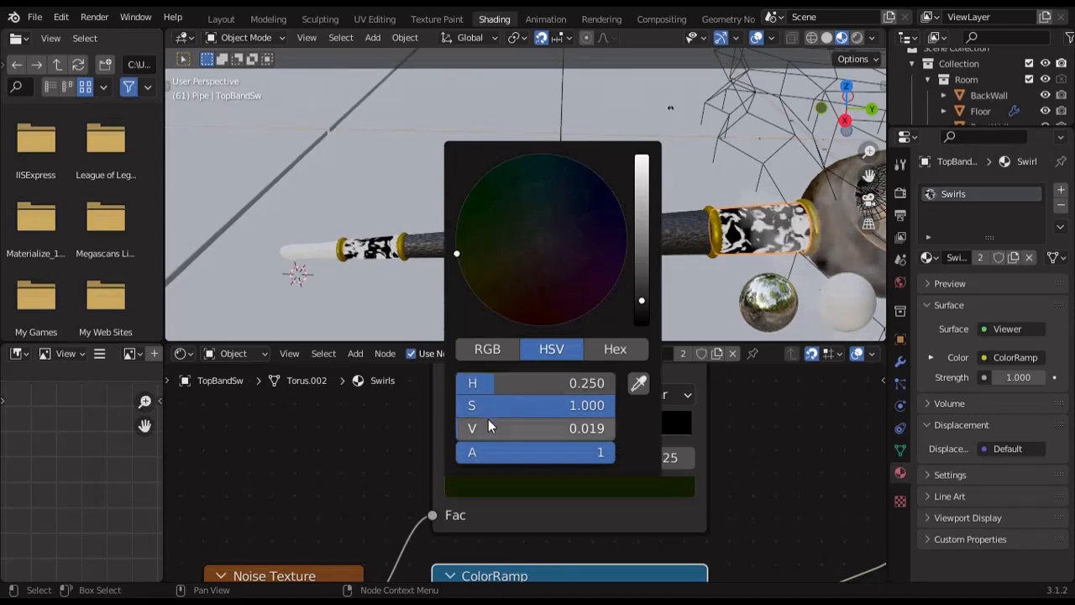
{"action": "mouse_move", "coordinate": [490, 427]}
{"action": "left_mouse_down"}
{"action": "mouse_move", "coordinate": [500, 426]}
{"action": "mouse_move", "coordinate": [488, 427]}
{"action": "left_mouse_up"}
{"action": "left_click", "coordinate": [465, 430]}
{"action": "type", "text": "0.01"}
{"action": "key", "text": "Return"}
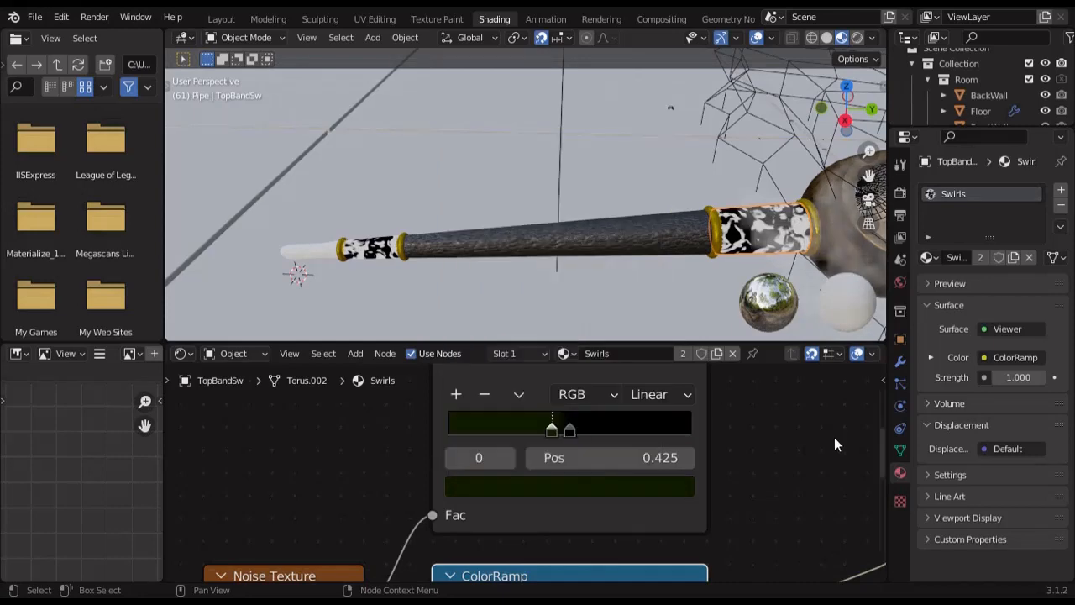
Step: Connect the Swirls material's Principled BSDF to the output again in place of the ColorRamp preview
{"action": "scroll", "coordinate": [848, 428], "scroll_direction": "down", "scroll_amount": 8}
{"action": "middle_click_drag", "start_coordinate": [865, 416], "coordinate": [478, 351]}
{"action": "left_click", "coordinate": [670, 534], "text": "ctrl+shift"}
{"action": "scroll", "coordinate": [670, 533], "scroll_direction": "down", "scroll_amount": 1}
{"action": "scroll", "coordinate": [720, 248], "scroll_direction": "up", "scroll_amount": 4}
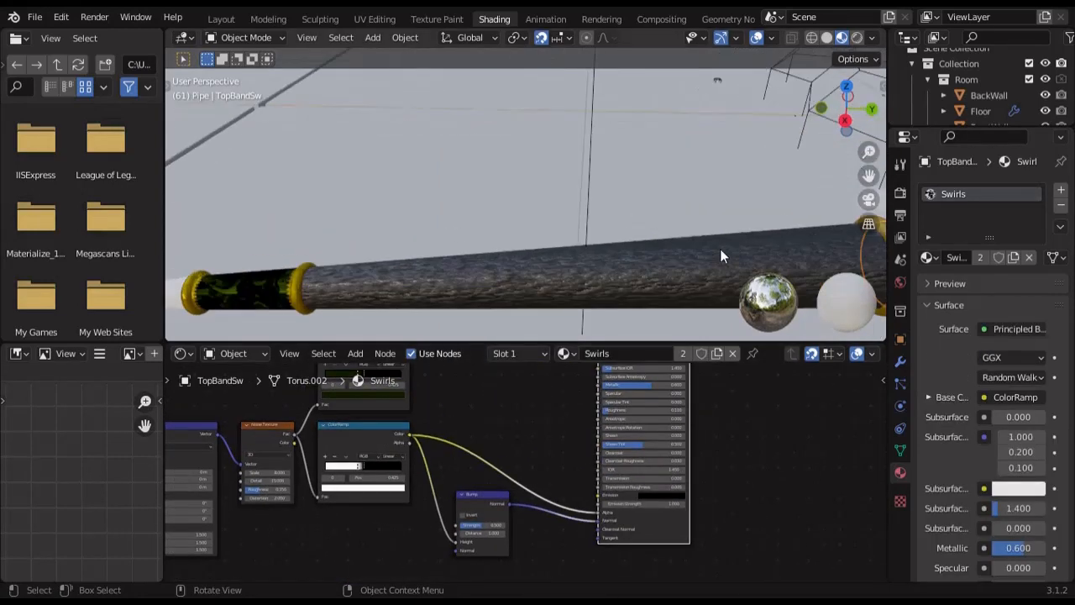
Step: Change the green ColorRamp stop of the Swirls material back to a dark brown
{"action": "middle_click_drag", "start_coordinate": [720, 249], "coordinate": [436, 210], "text": "shift"}
{"action": "scroll", "coordinate": [616, 215], "scroll_direction": "up", "scroll_amount": 4}
{"action": "middle_click_drag", "start_coordinate": [616, 215], "coordinate": [361, 210], "text": "shift"}
{"action": "middle_click_drag", "start_coordinate": [550, 429], "coordinate": [777, 515]}
{"action": "scroll", "coordinate": [776, 515], "scroll_direction": "up", "scroll_amount": 7}
{"action": "scroll", "coordinate": [777, 522], "scroll_direction": "up", "scroll_amount": 1}
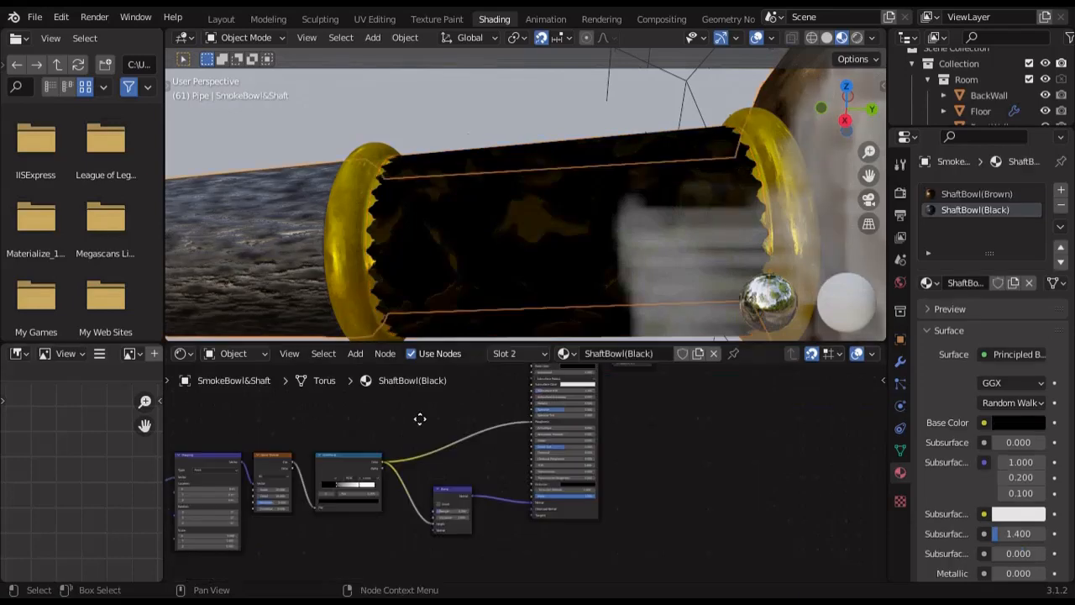
Step: Set the Specular value of the pipe shaft's ShaftBowl(Black) material to 0.1
{"action": "scroll", "coordinate": [389, 448], "scroll_direction": "up", "scroll_amount": 14}
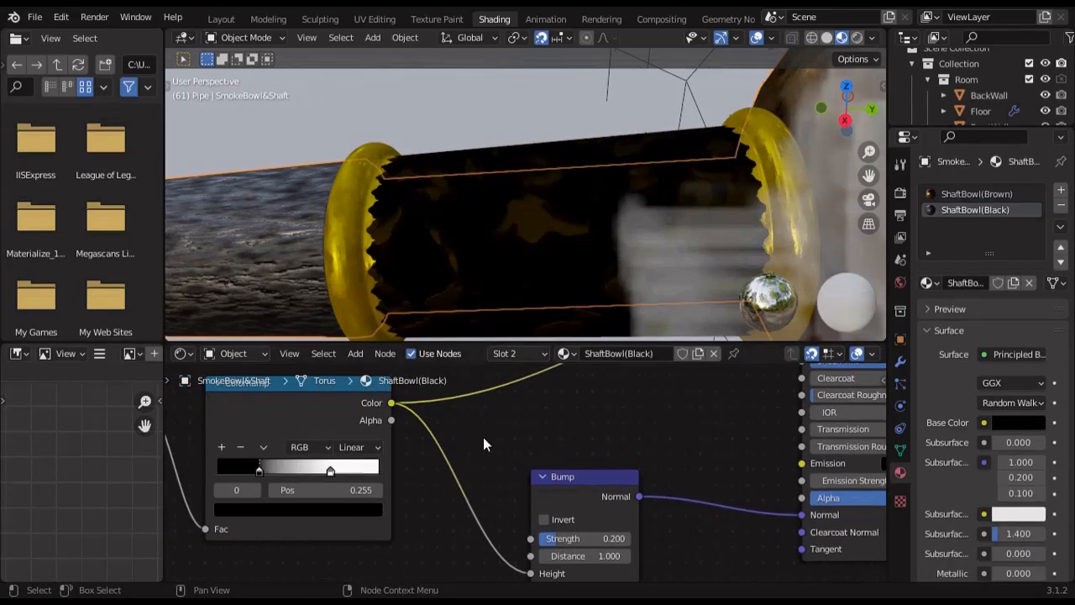
{"action": "scroll", "coordinate": [483, 436], "scroll_direction": "down", "scroll_amount": 6}
{"action": "middle_click_drag", "start_coordinate": [436, 411], "coordinate": [290, 475]}
{"action": "scroll", "coordinate": [387, 435], "scroll_direction": "down", "scroll_amount": 3}
{"action": "scroll", "coordinate": [458, 453], "scroll_direction": "up", "scroll_amount": 7}
{"action": "left_click_drag", "start_coordinate": [463, 451], "coordinate": [403, 451]}
{"action": "left_click", "coordinate": [477, 452]}
{"action": "type", "text": "0.1"}
{"action": "key", "text": "Return"}
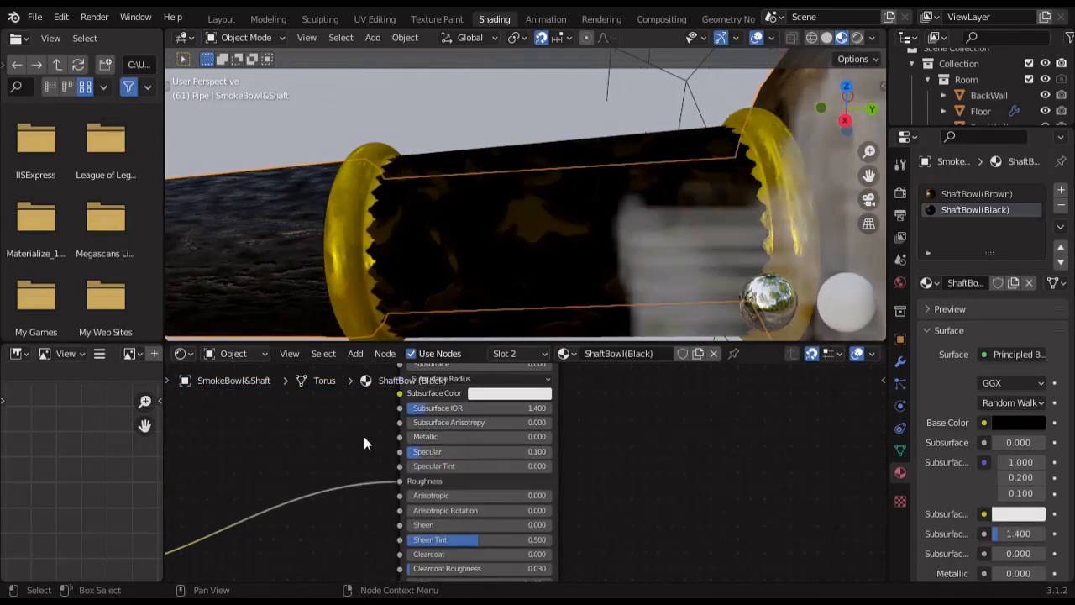
Step: Go back to the Layout workspace and rewind the timeline to frame 1
{"action": "middle_click_drag", "start_coordinate": [363, 436], "coordinate": [469, 461]}
{"action": "scroll", "coordinate": [408, 437], "scroll_direction": "down", "scroll_amount": 1}
{"action": "scroll", "coordinate": [430, 263], "scroll_direction": "down", "scroll_amount": 6}
{"action": "middle_click_drag", "start_coordinate": [312, 188], "coordinate": [553, 225], "text": "shift"}
{"action": "scroll", "coordinate": [529, 223], "scroll_direction": "down", "scroll_amount": 8}
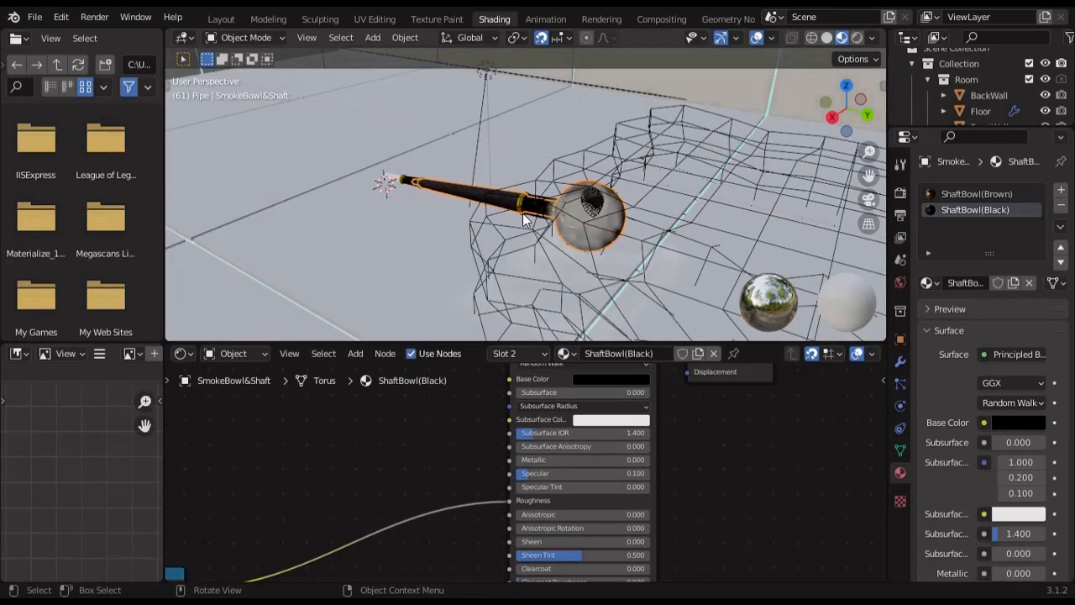
{"action": "left_click", "coordinate": [221, 19]}
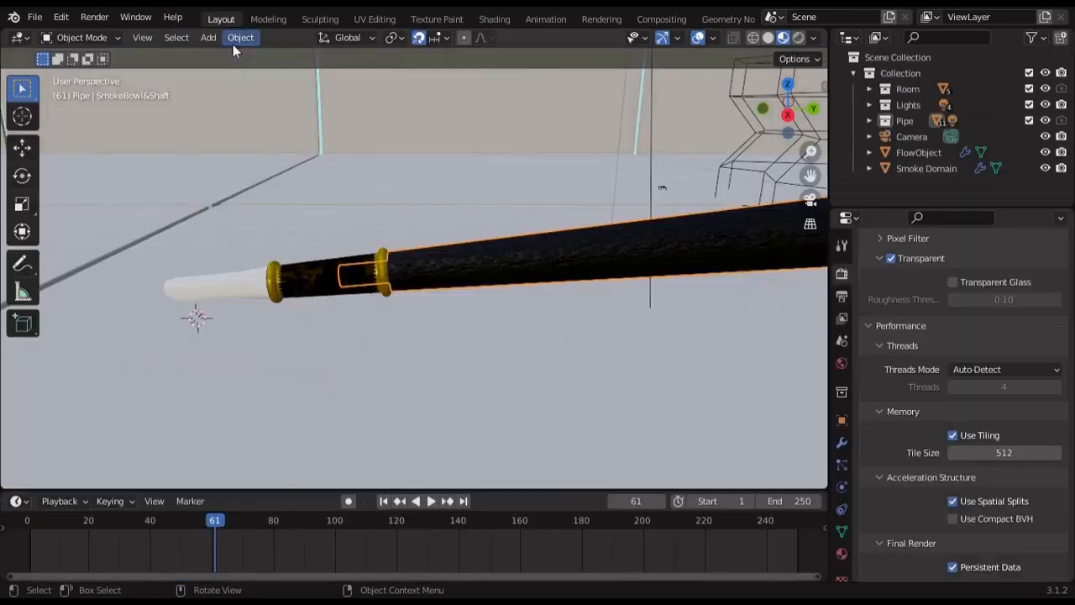
{"action": "left_click", "coordinate": [380, 501]}
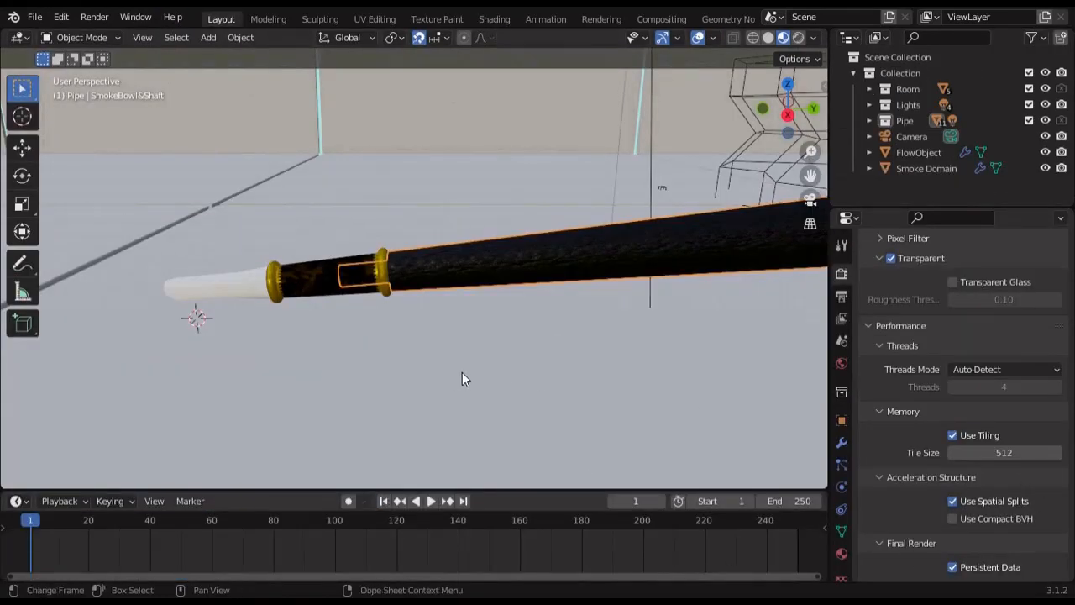
{"action": "scroll", "coordinate": [966, 403], "scroll_direction": "up", "scroll_amount": 15}
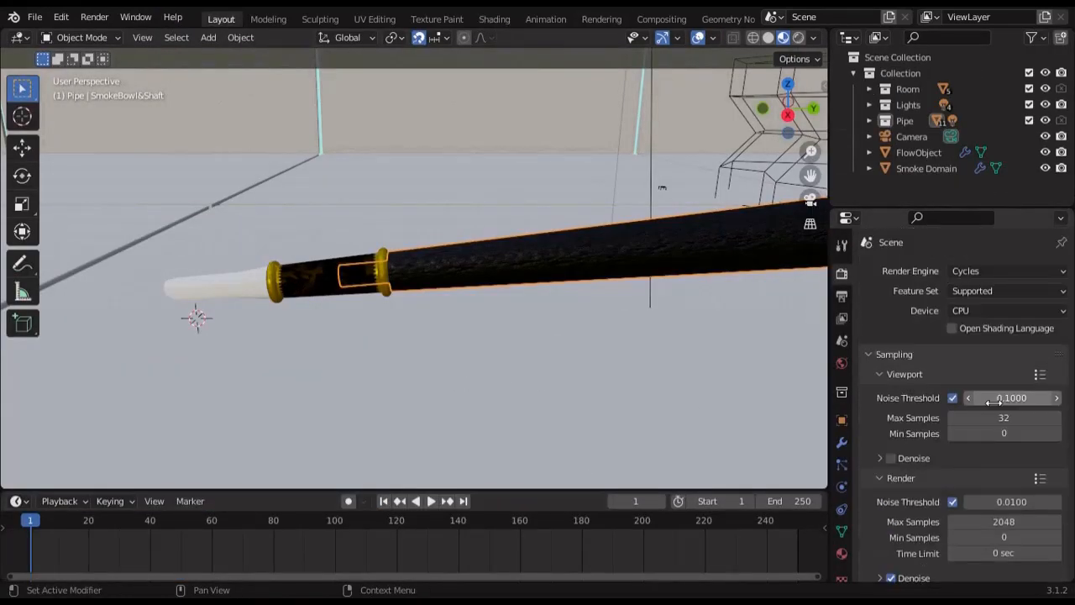
Step: Save the Pipe.blend file and start rendering the animation
{"action": "left_click", "coordinate": [34, 16]}
{"action": "left_click", "coordinate": [65, 132]}
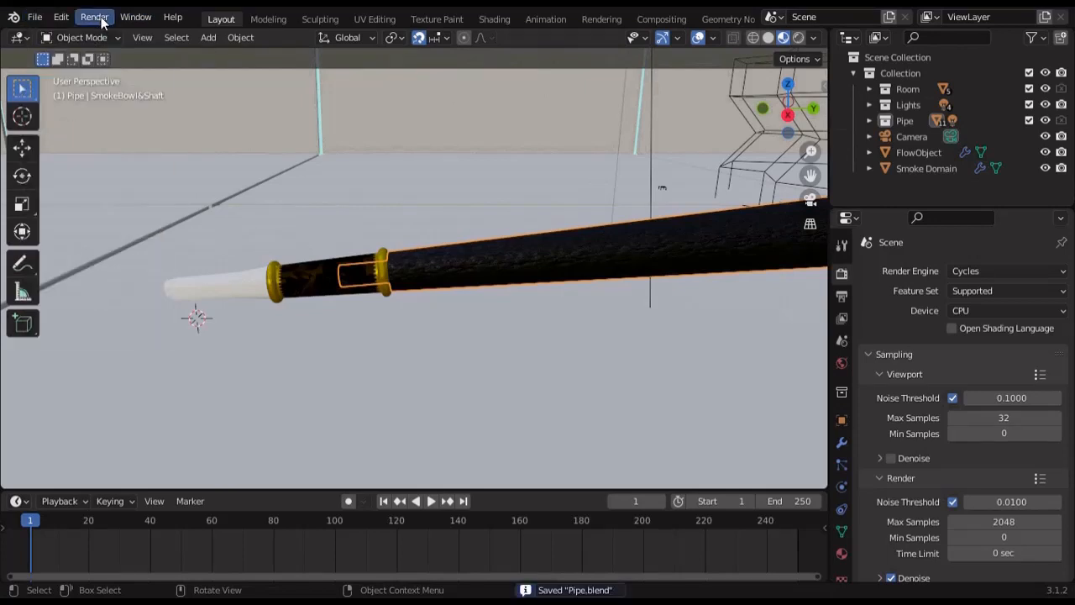
{"action": "left_click", "coordinate": [101, 19]}
{"action": "left_click", "coordinate": [137, 59]}
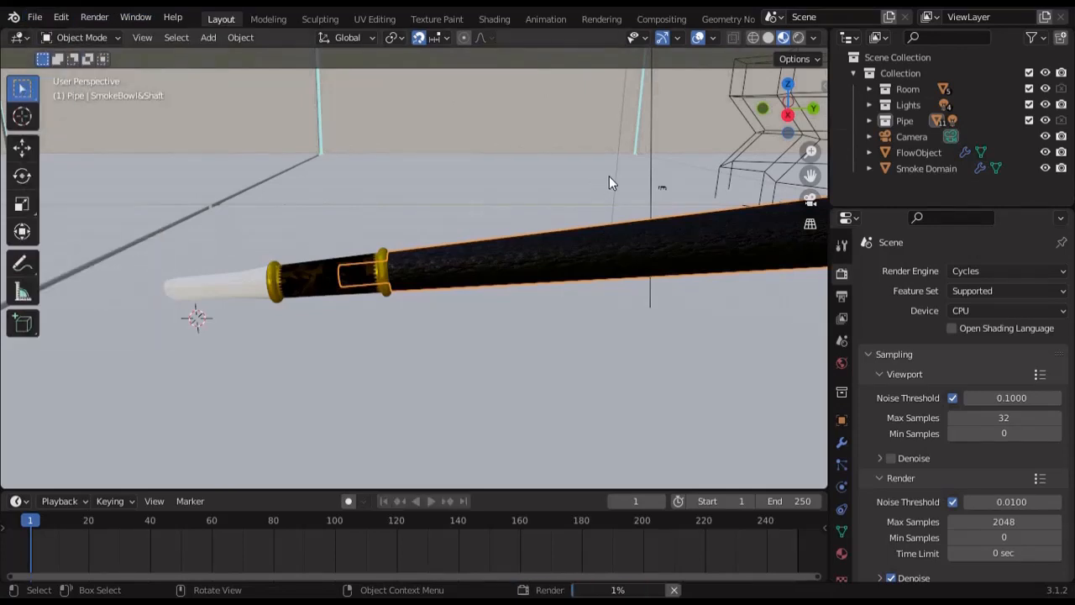